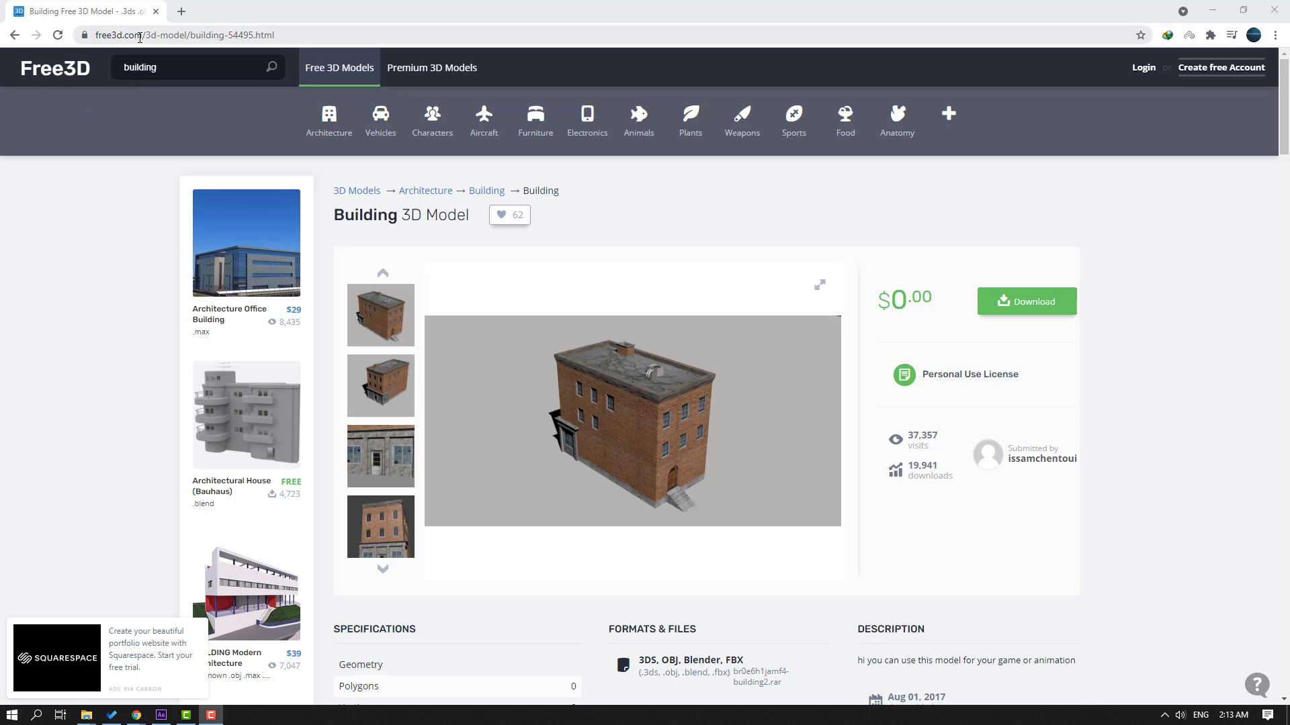
left_click_drag(143, 35, 83, 43)
left_click(89, 252)
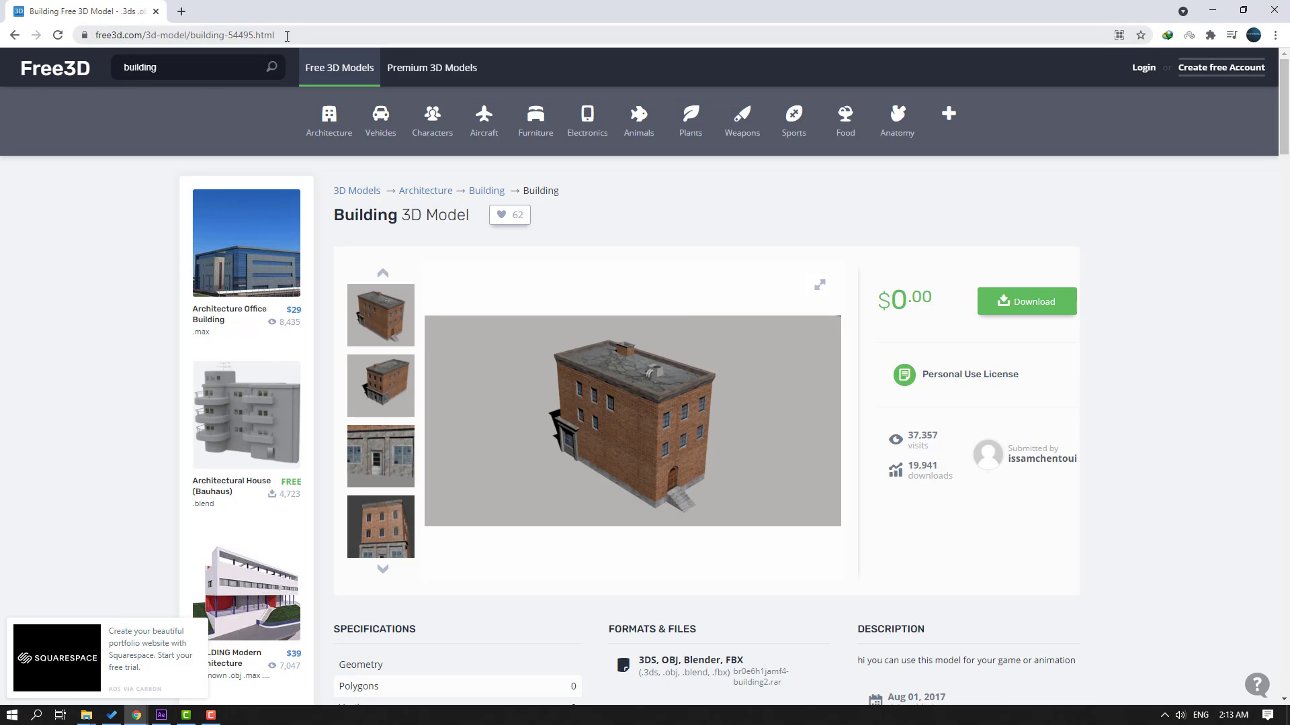
left_click_drag(287, 37, 86, 35)
left_click(100, 268)
- Switch to the Building folder in File Explorer and extract the br0e6h1jamf4-building2 archive into that same folder
mouse_move(95, 716)
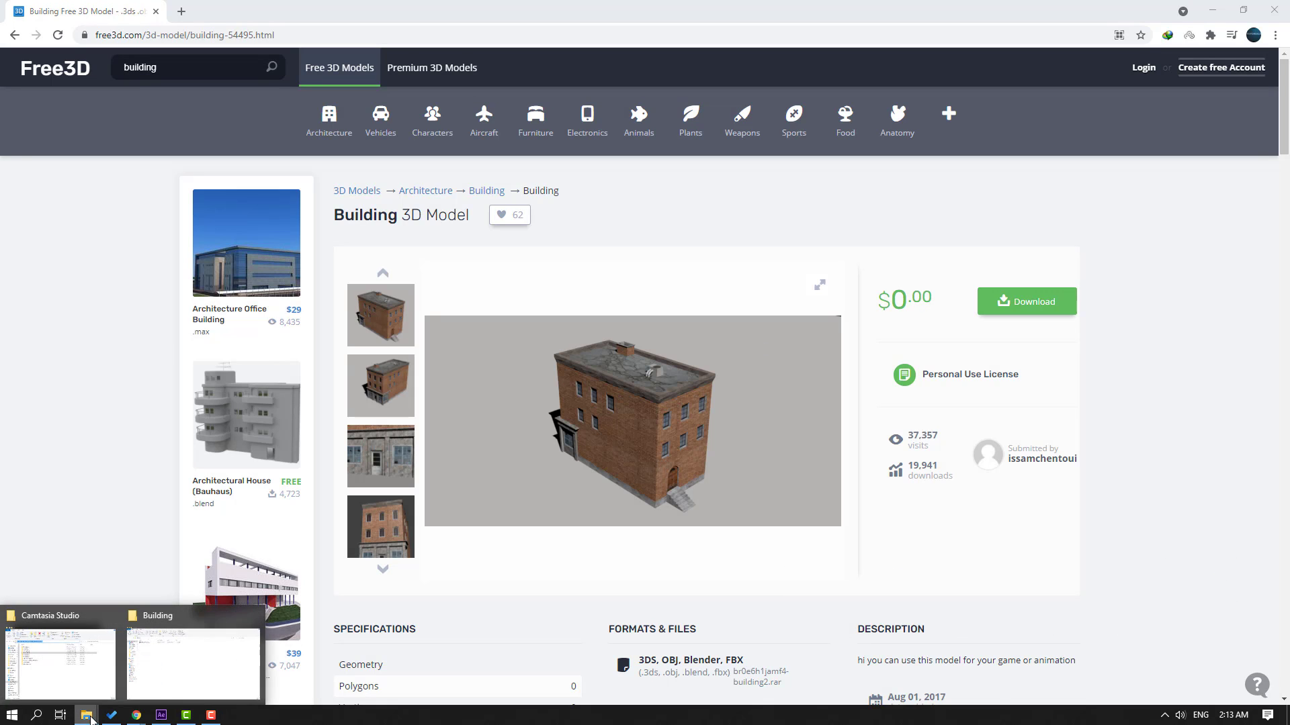
left_click(170, 680)
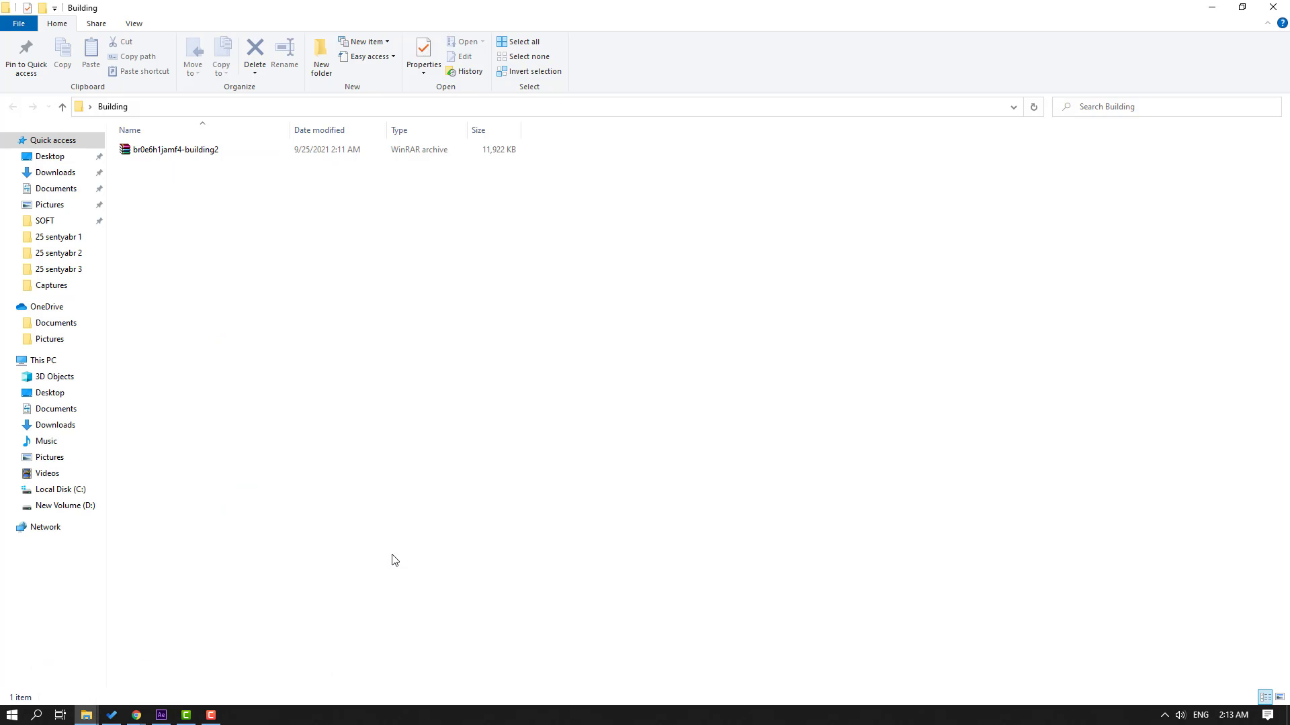
right_click(159, 156)
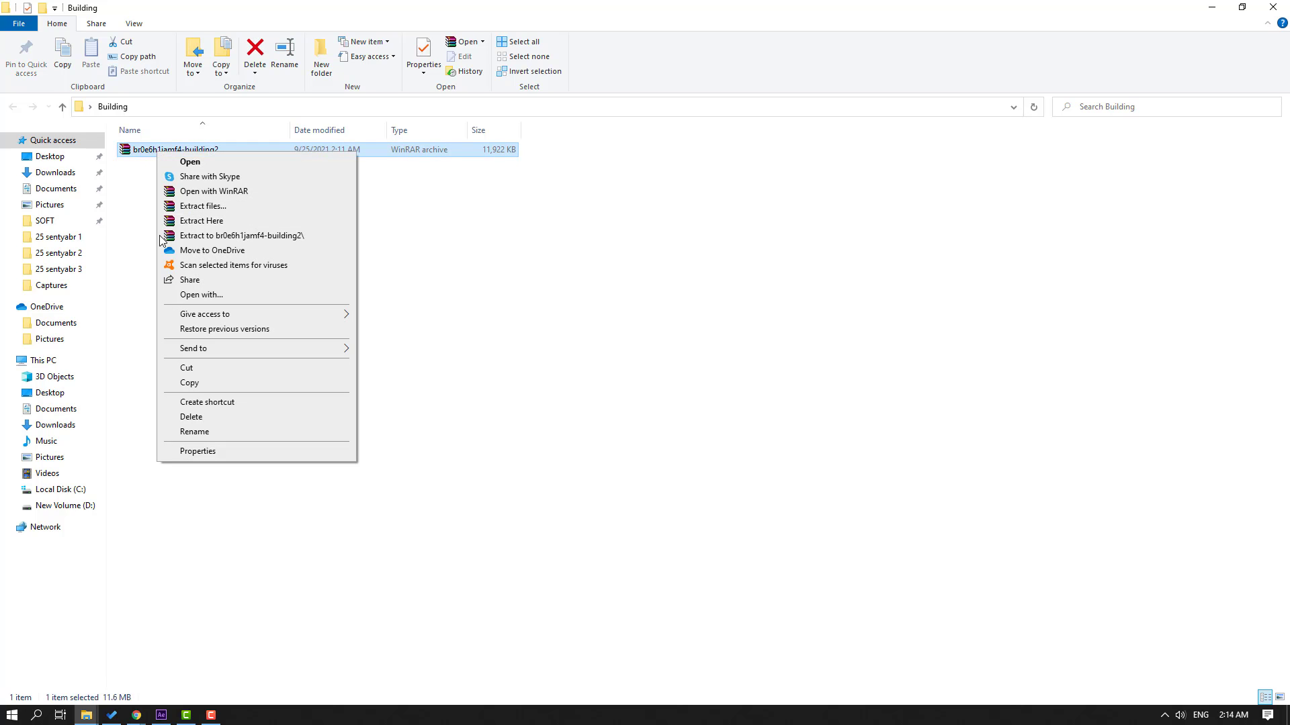
left_click(221, 221)
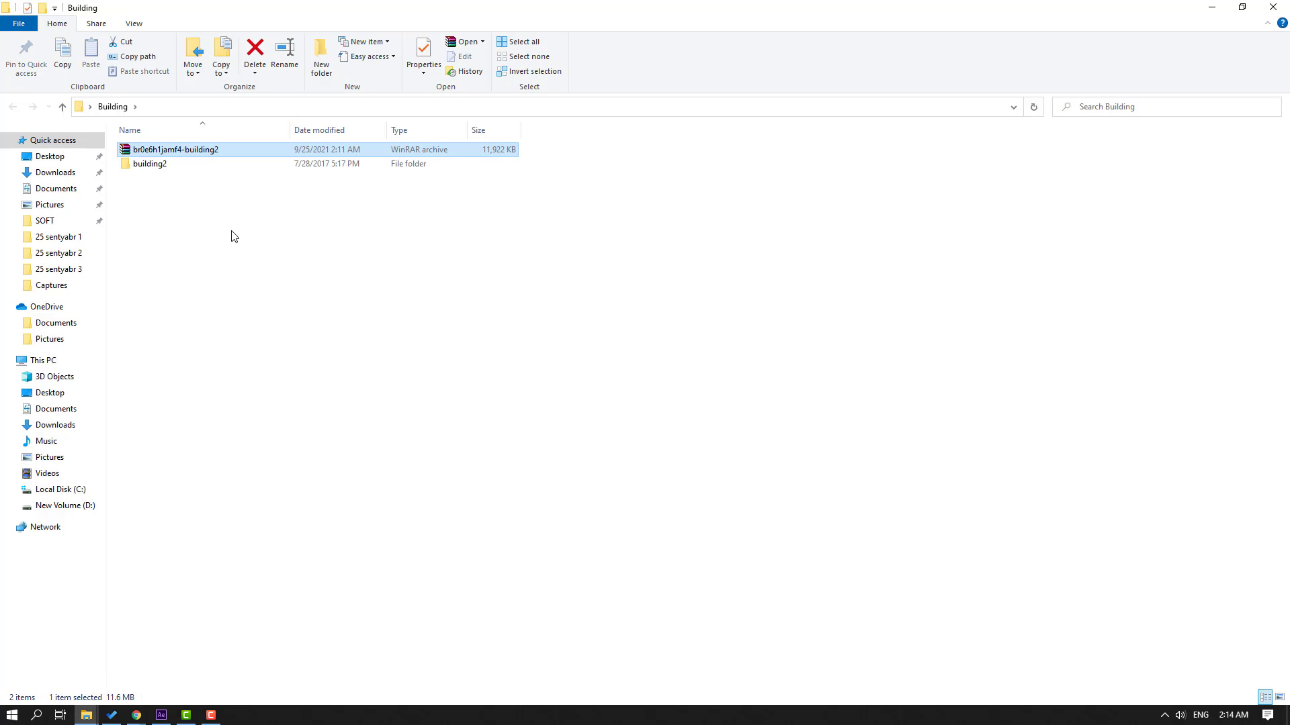
- Open the extracted building2 folder and look over the texture images in its texteur subfolder
double_click(161, 165)
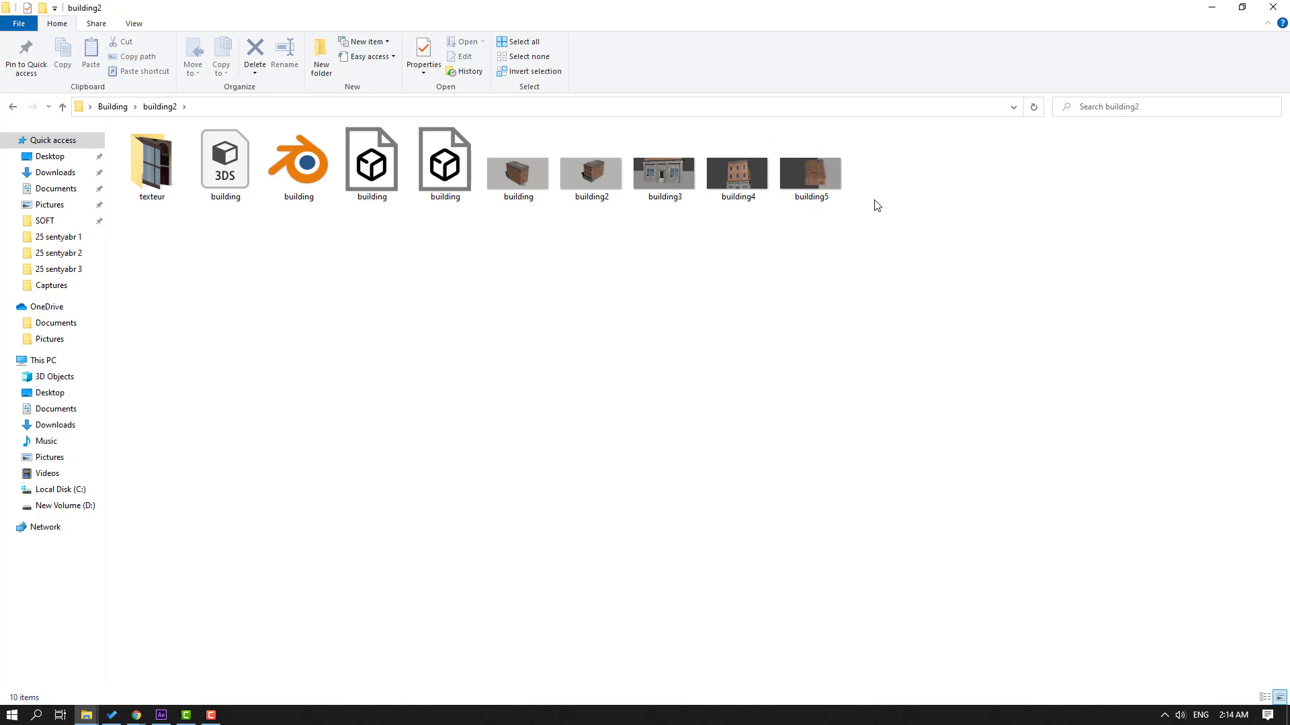
double_click(151, 168)
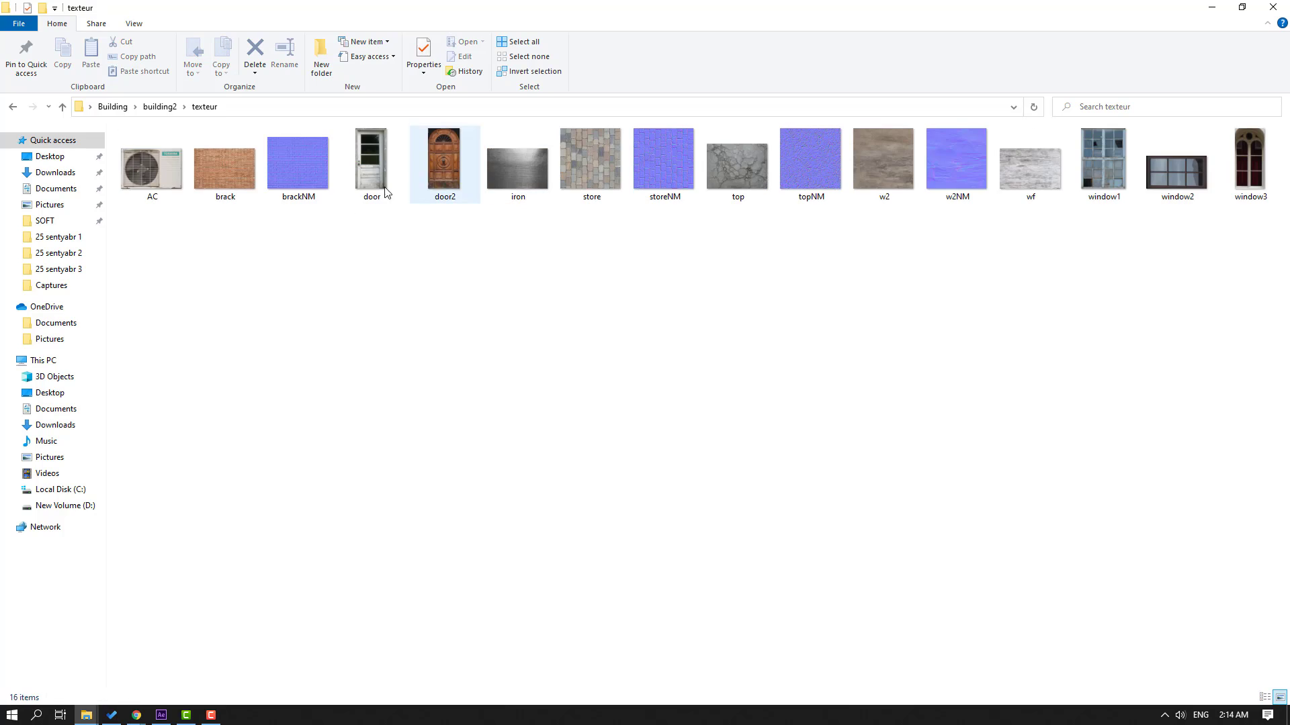
left_click(13, 107)
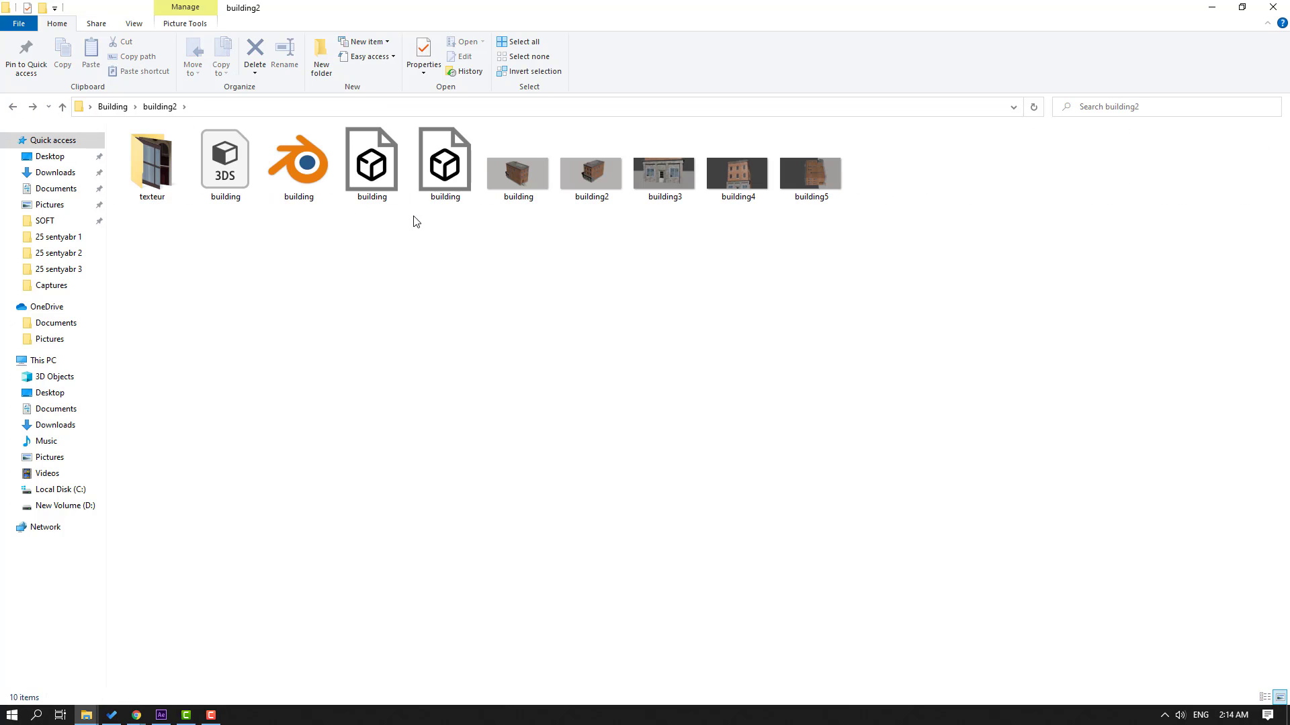
- Check the file type of the 3DS building file in its properties
right_click(219, 176)
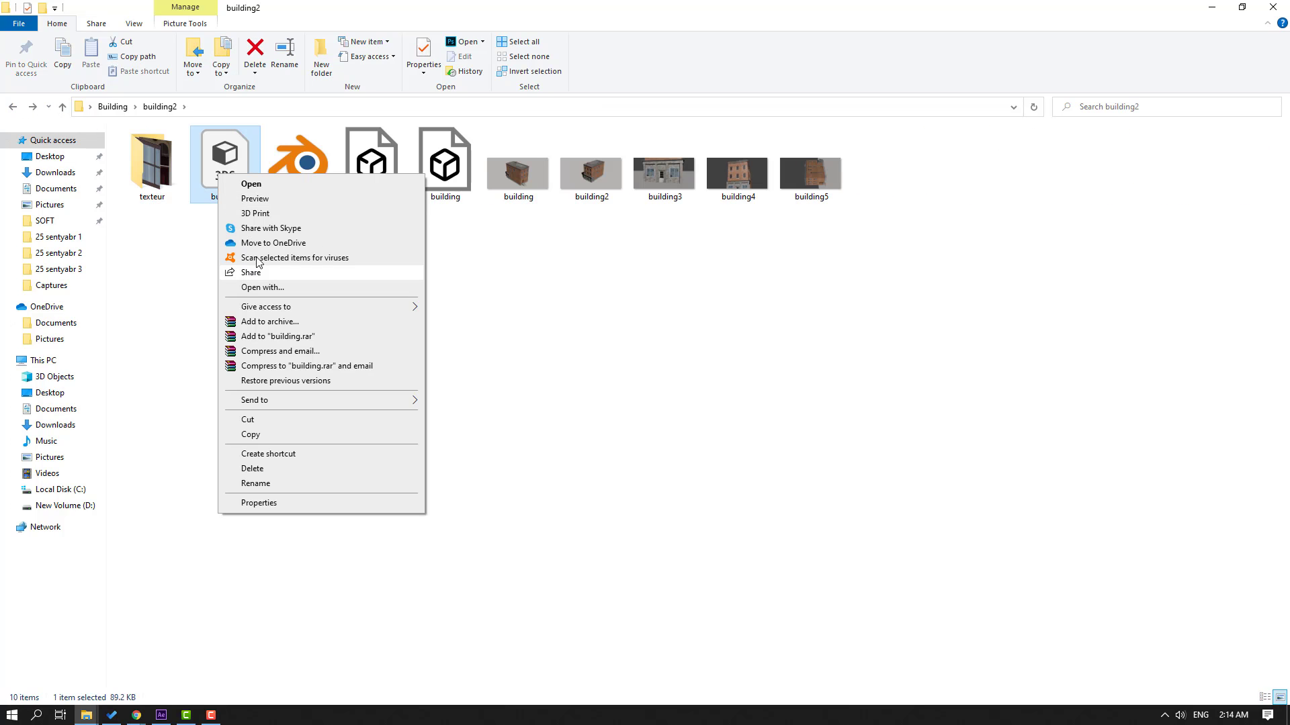
left_click(263, 504)
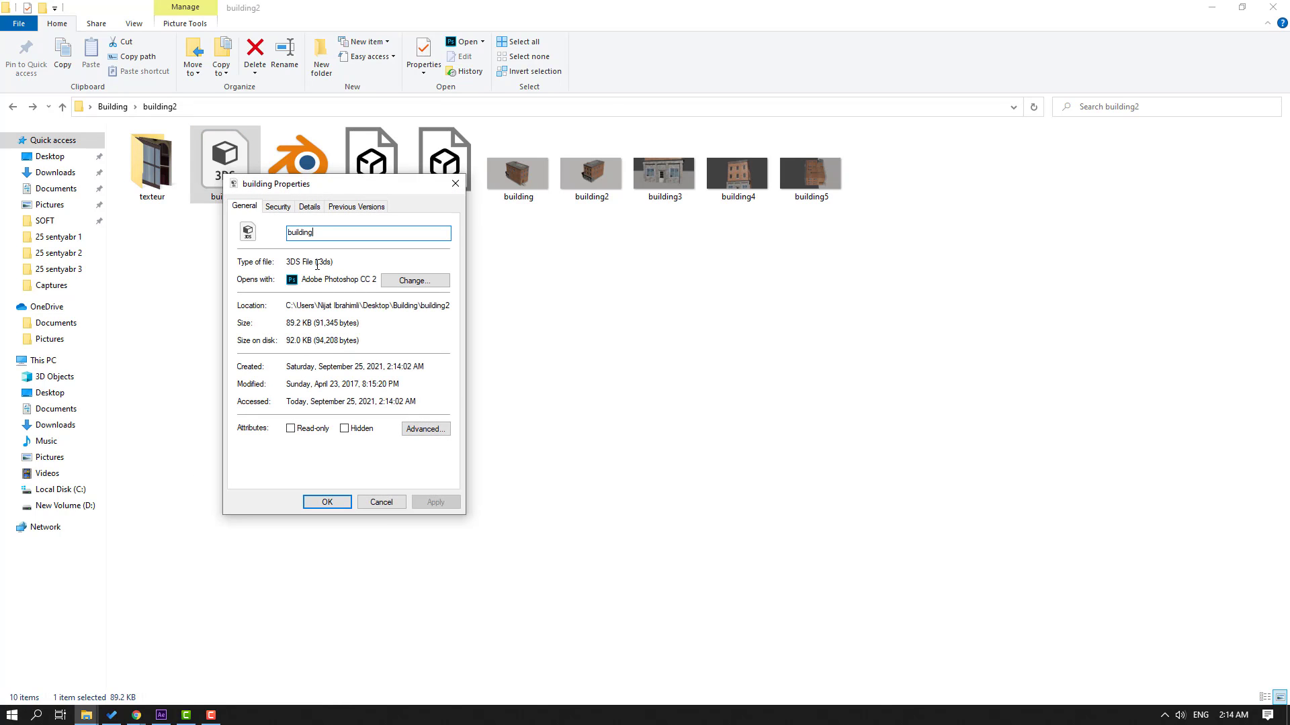
double_click(323, 263)
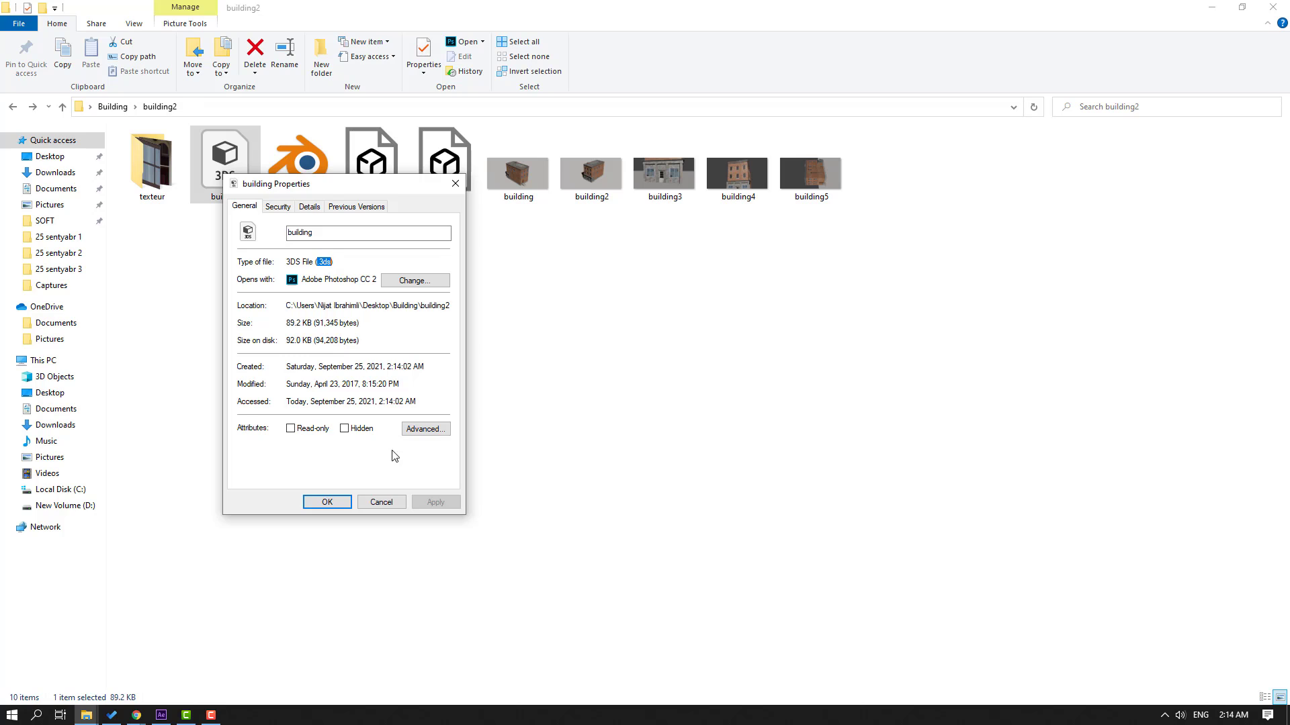
left_click(379, 502)
- Check the file types of the two building files with the generic 3D object icon in their properties
left_click(367, 176)
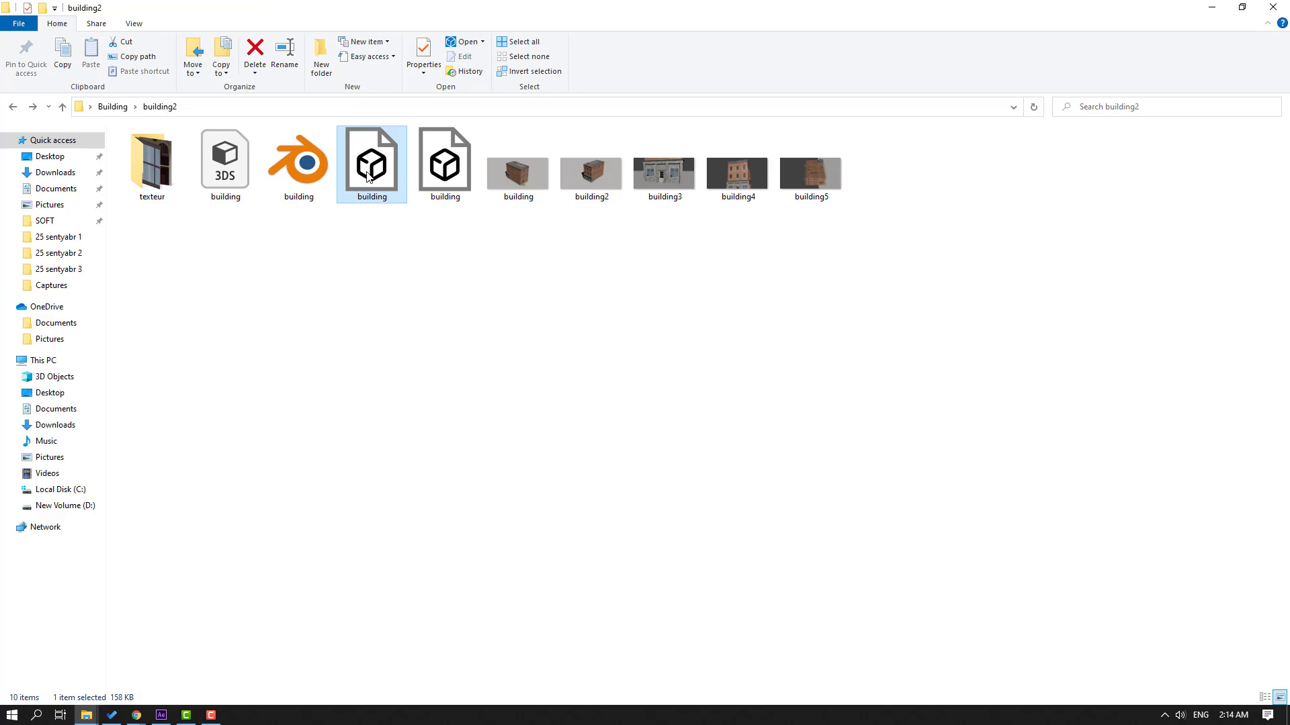
right_click(367, 176)
left_click(401, 487)
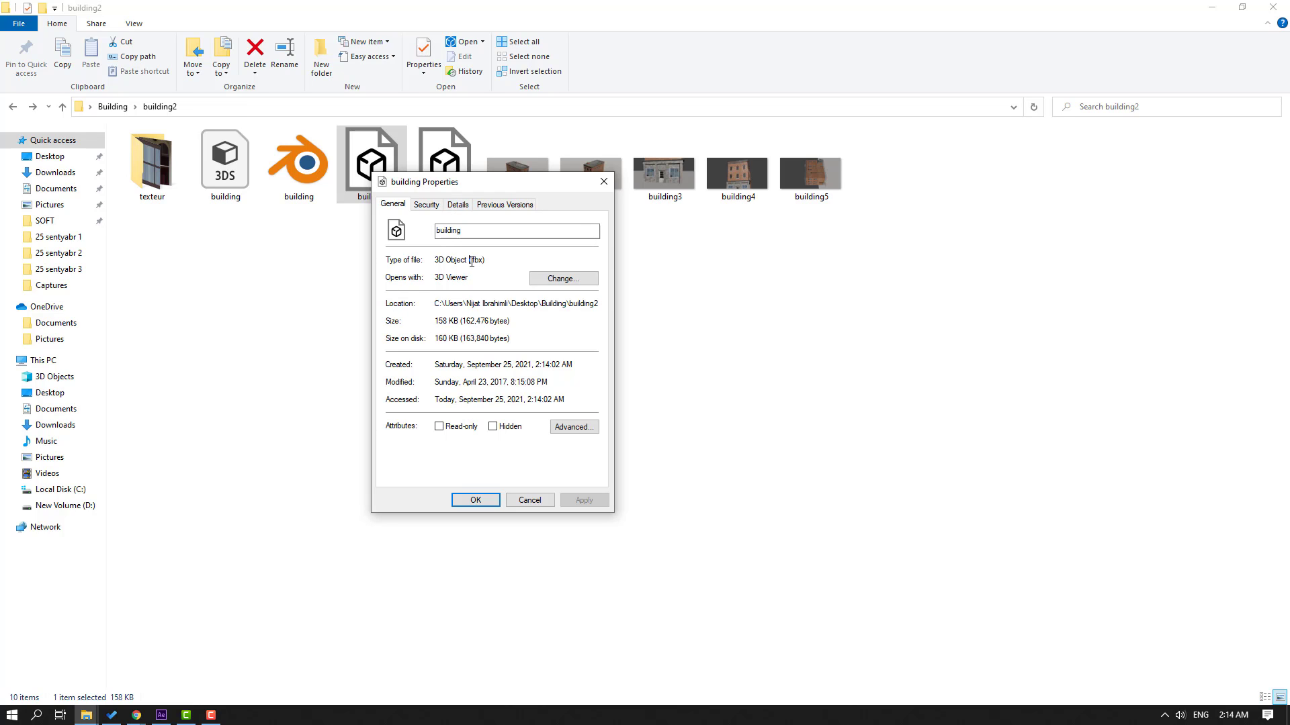
left_click(603, 182)
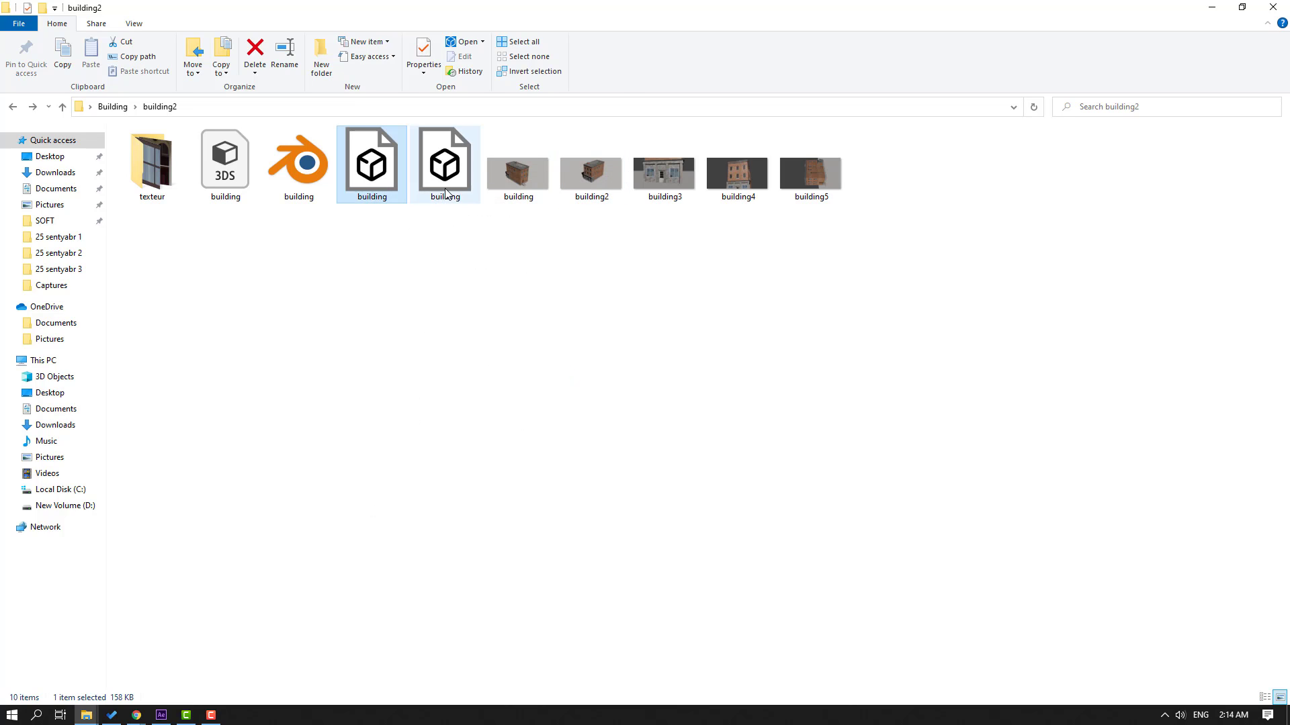
left_click(443, 161)
right_click(443, 161)
left_click(463, 478)
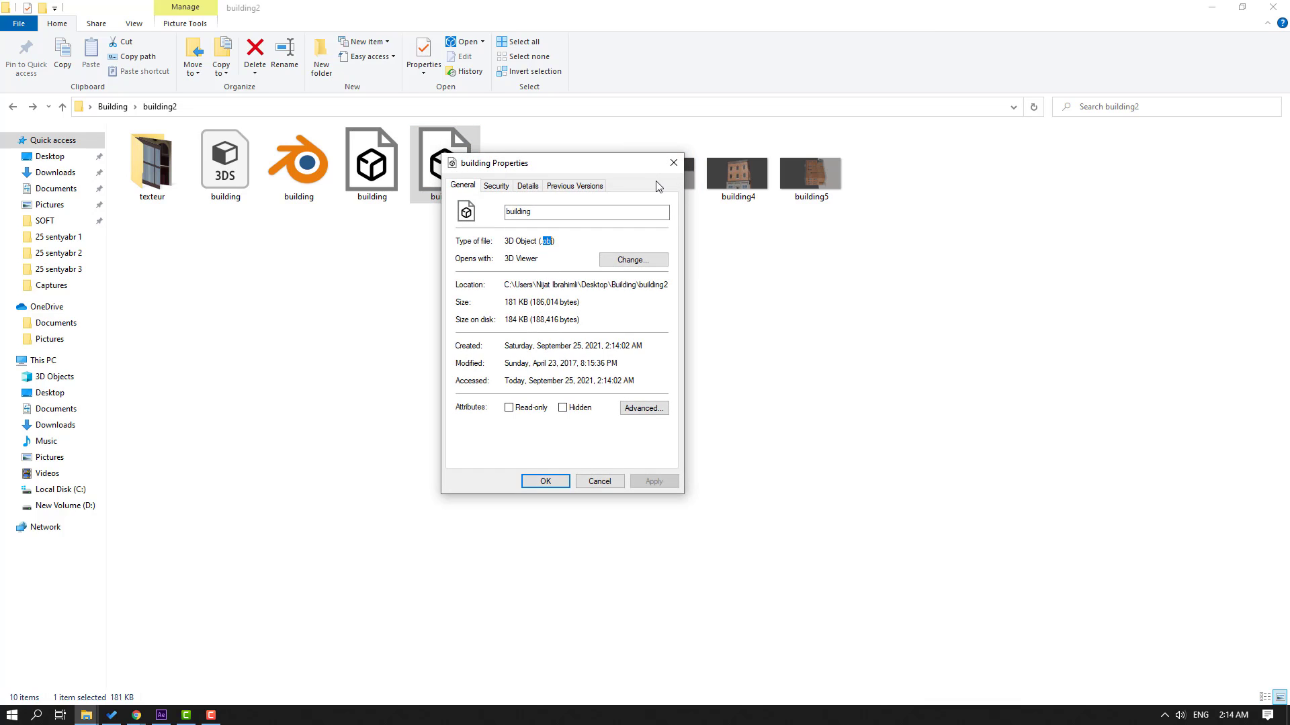
left_click(667, 168)
- Copy the full path of the building2 folder
left_click(274, 107)
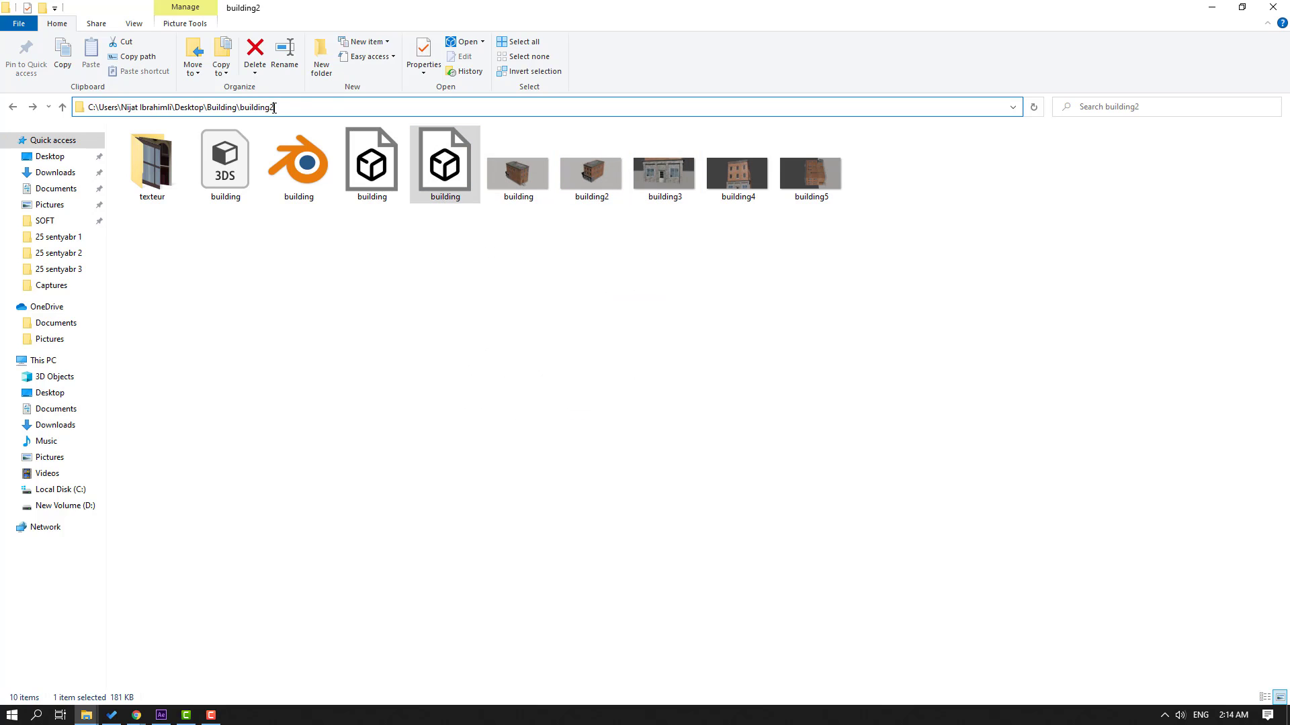
left_click_drag(292, 106, 87, 108)
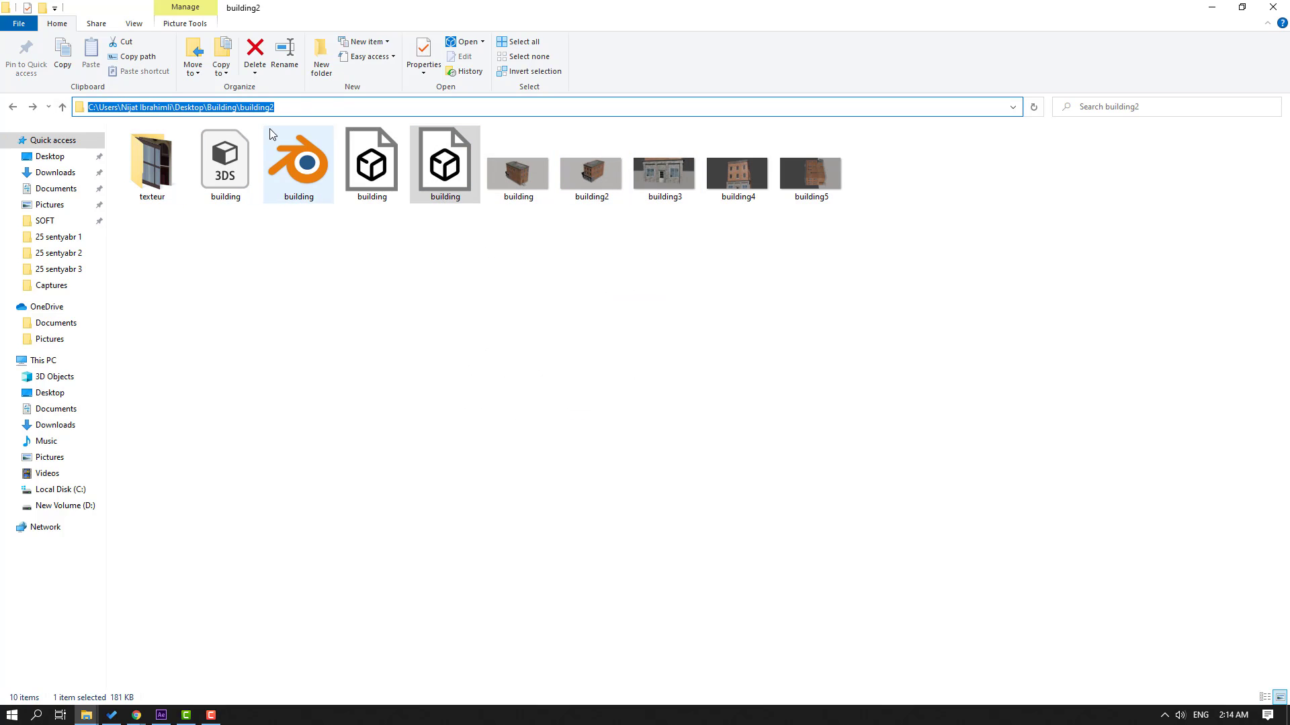
right_click(282, 107)
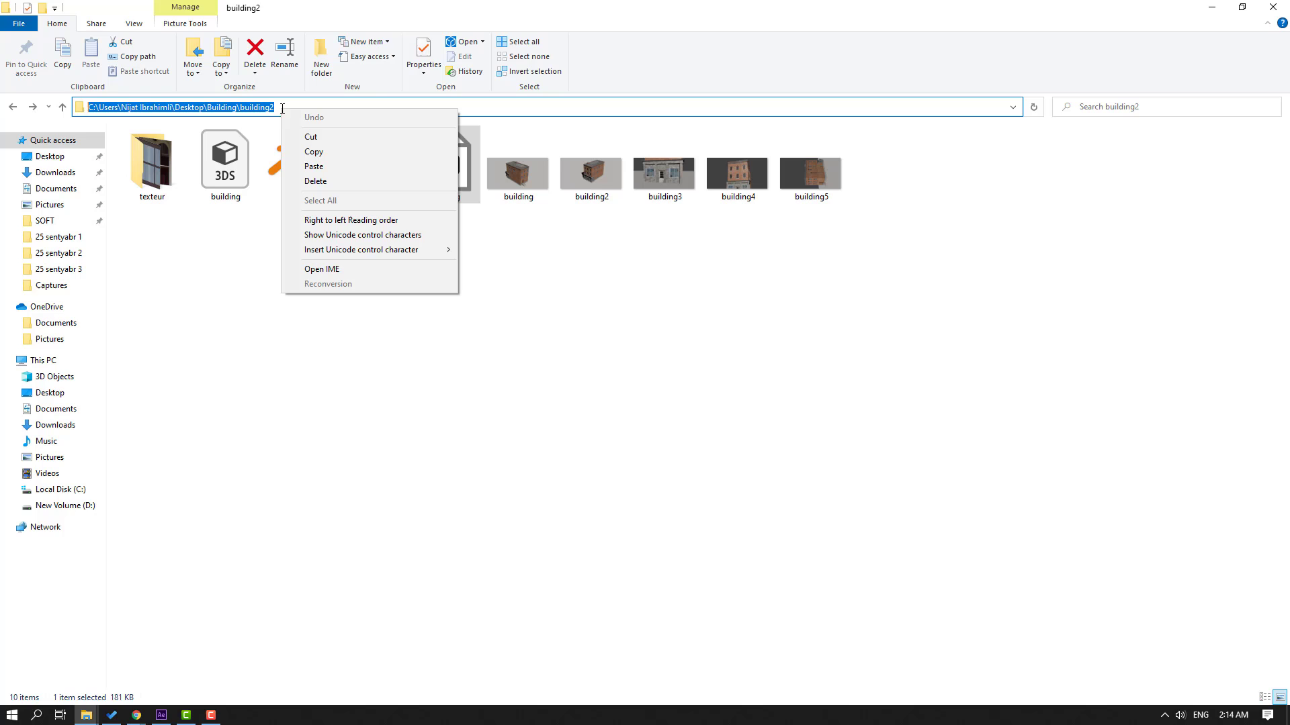
left_click(311, 151)
- Switch to After Effects and add a new solid named E3D to the Element 3D composition
left_click(162, 716)
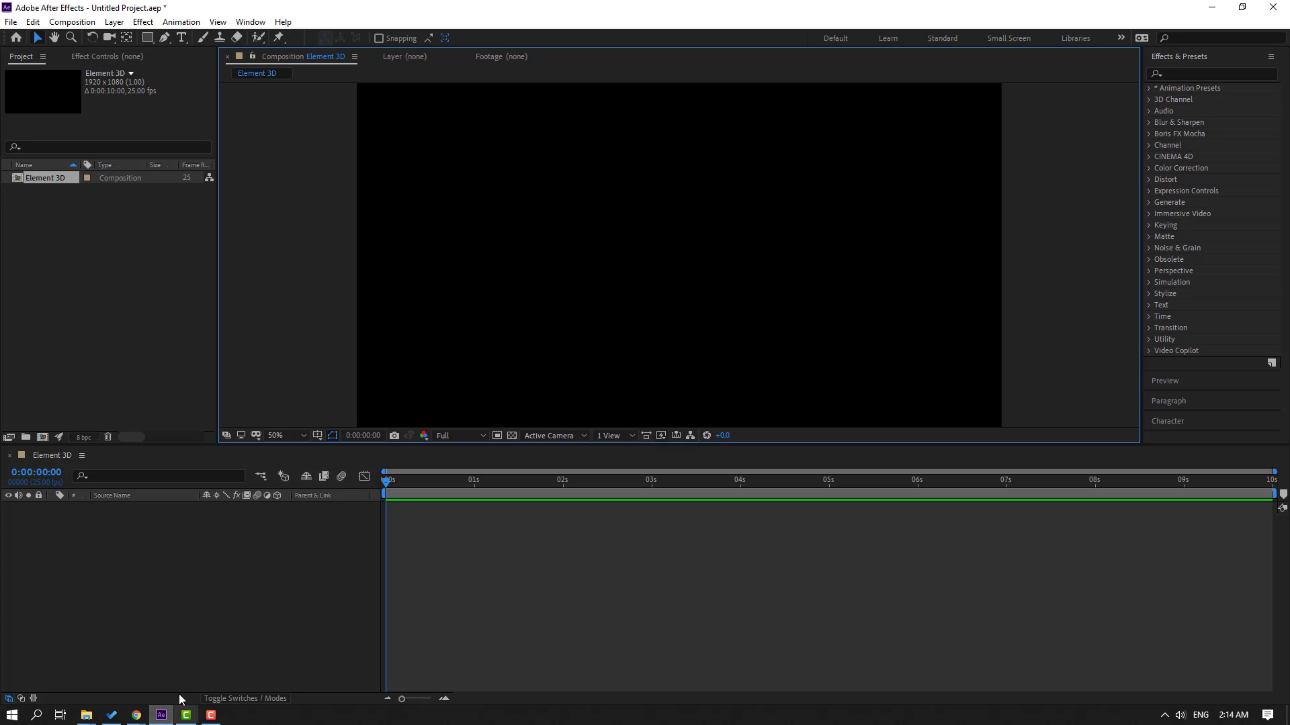
right_click(215, 603)
mouse_move(260, 433)
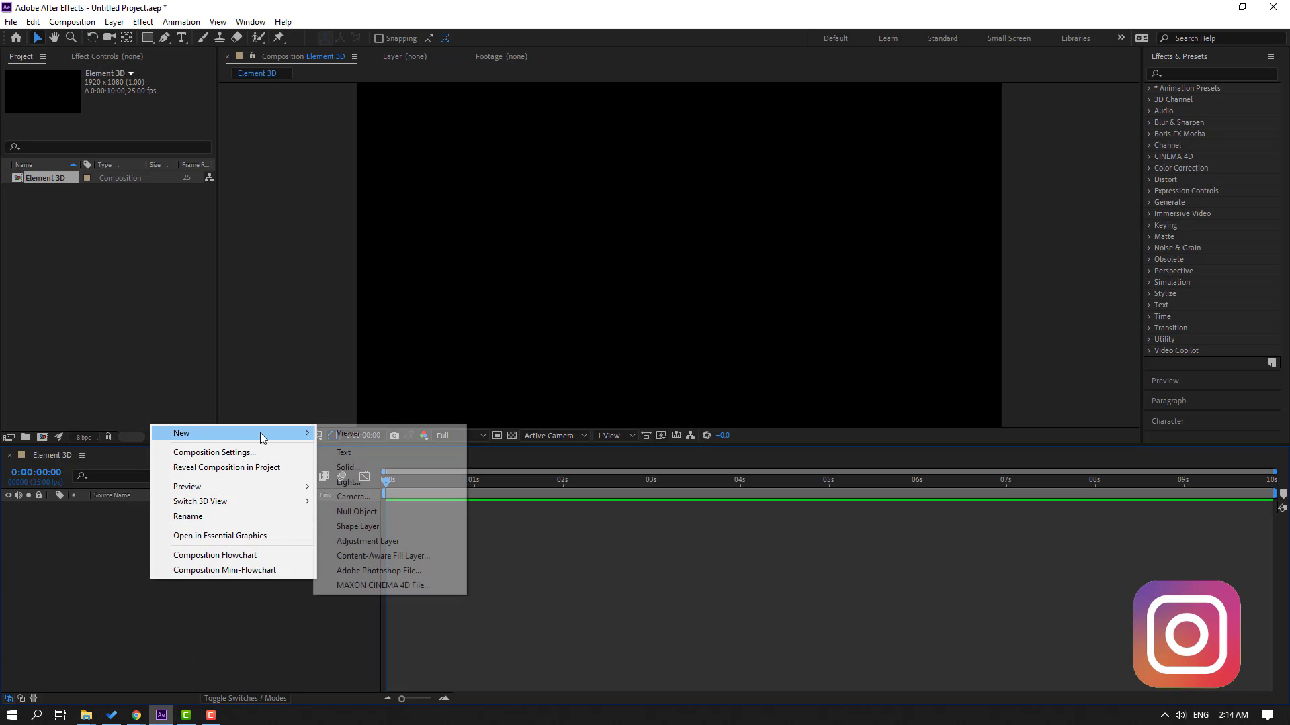
left_click(391, 468)
type("E3D")
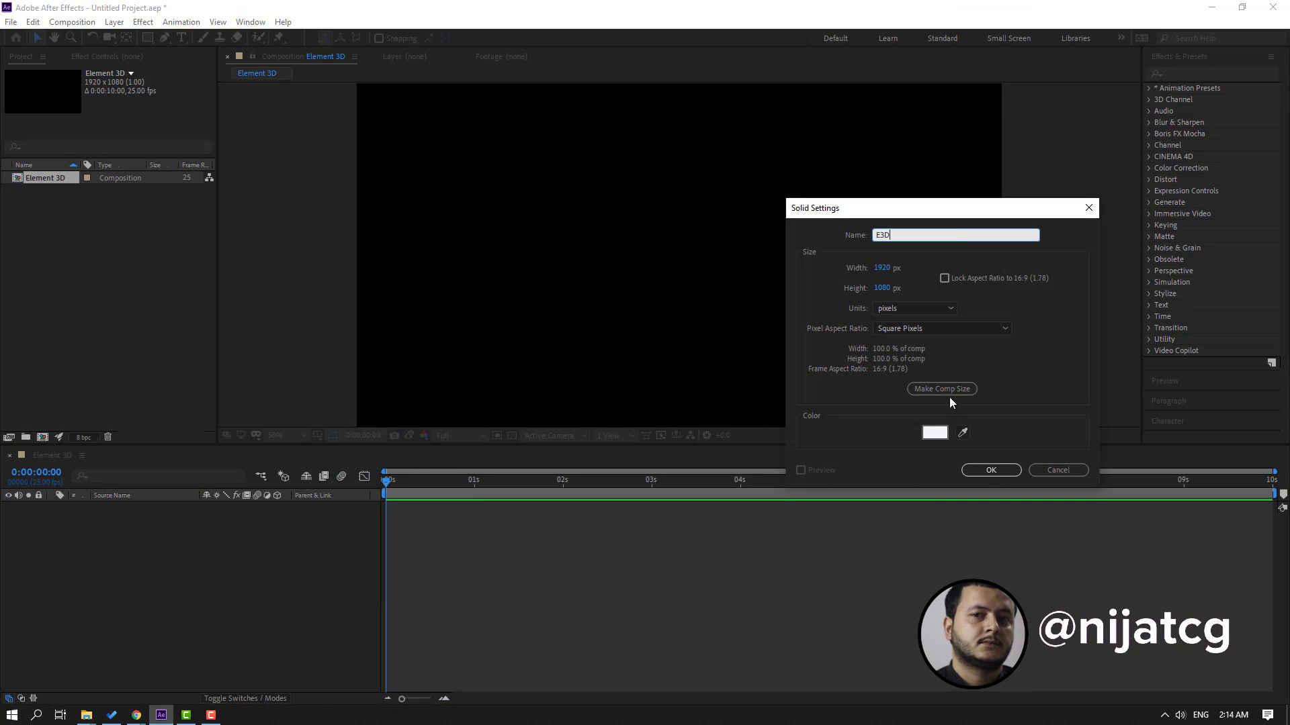
left_click(991, 470)
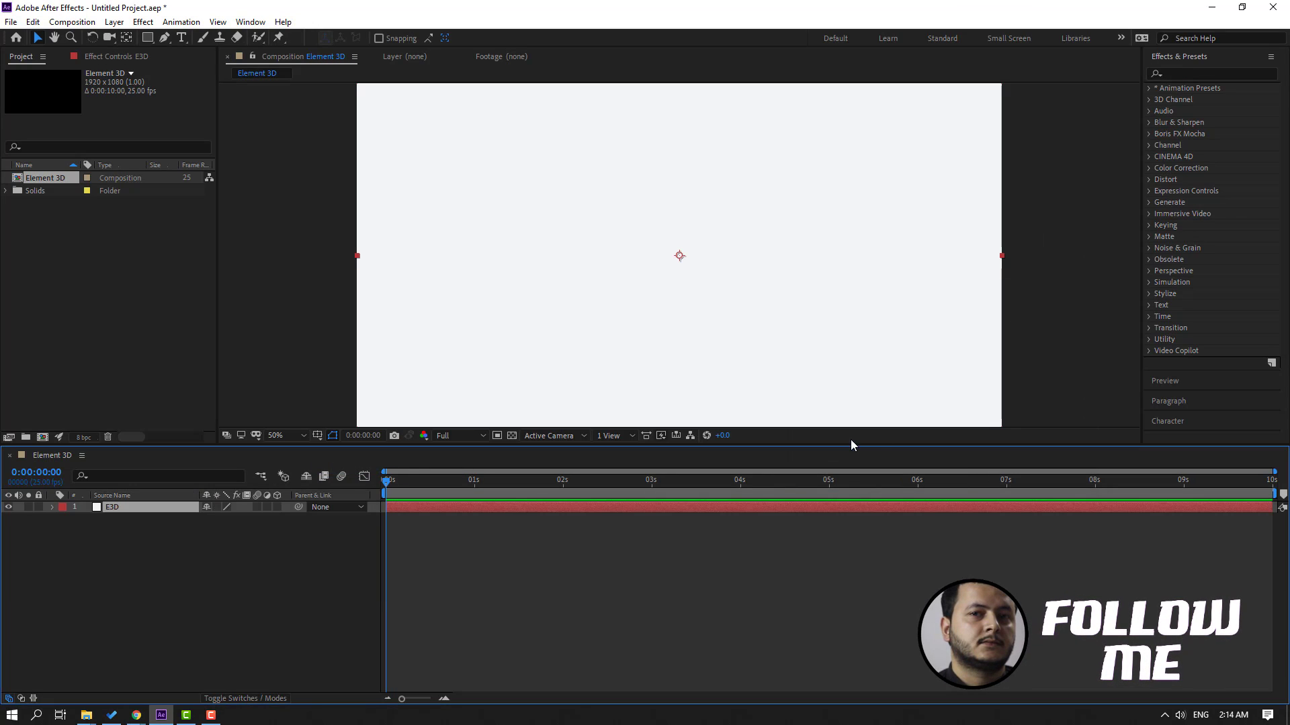
- Apply the Video Copilot Element effect to the E3D solid and open its Scene Setup
left_click(143, 22)
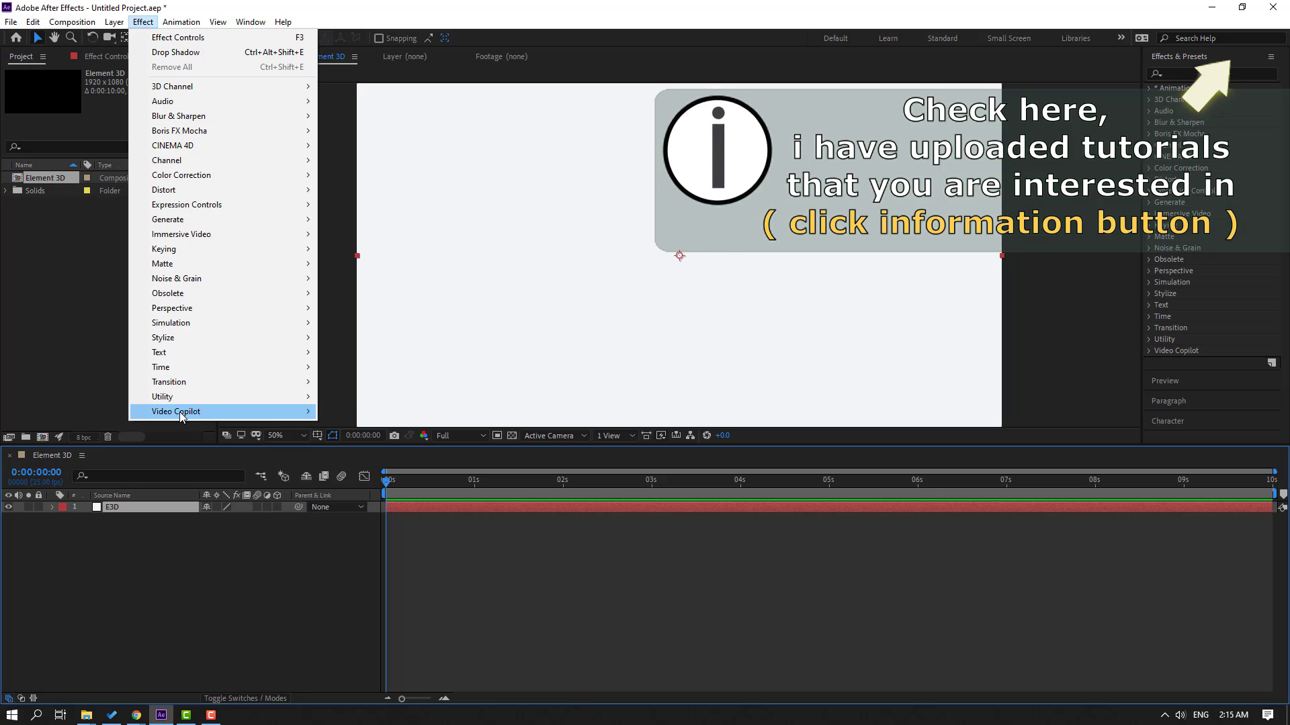
mouse_move(222, 411)
left_click(332, 413)
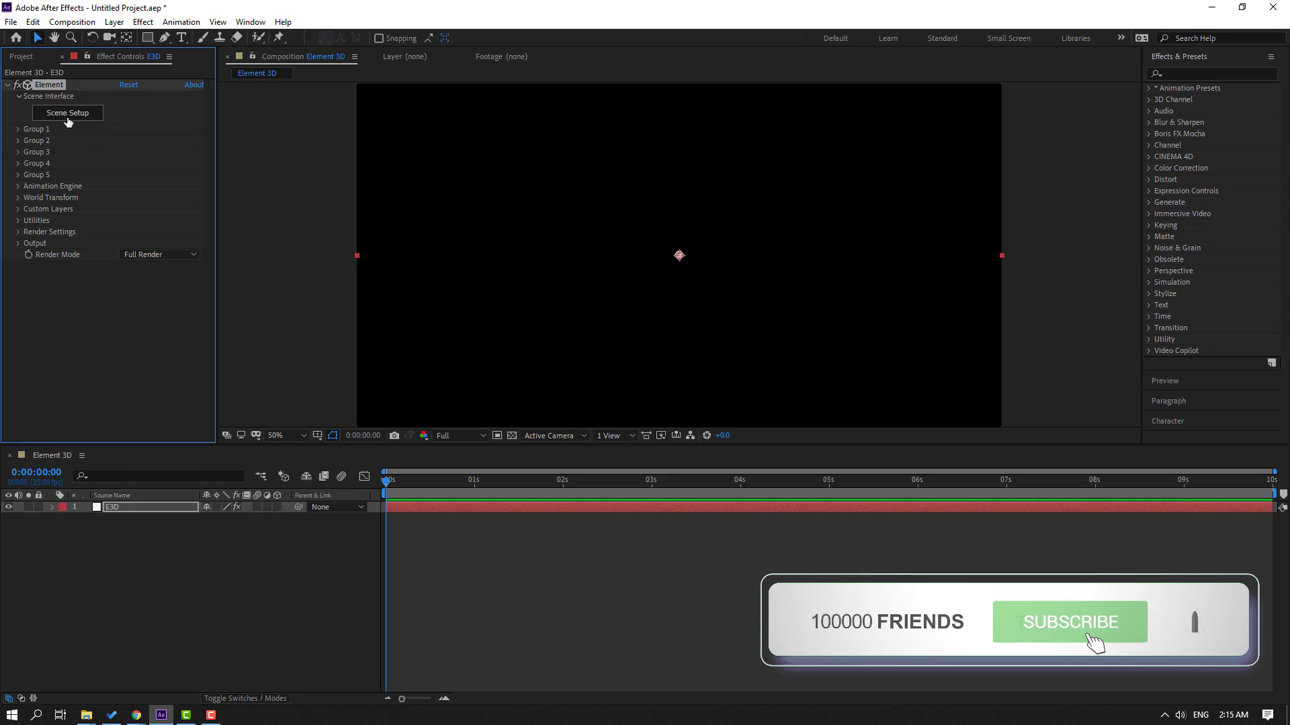
left_click(67, 117)
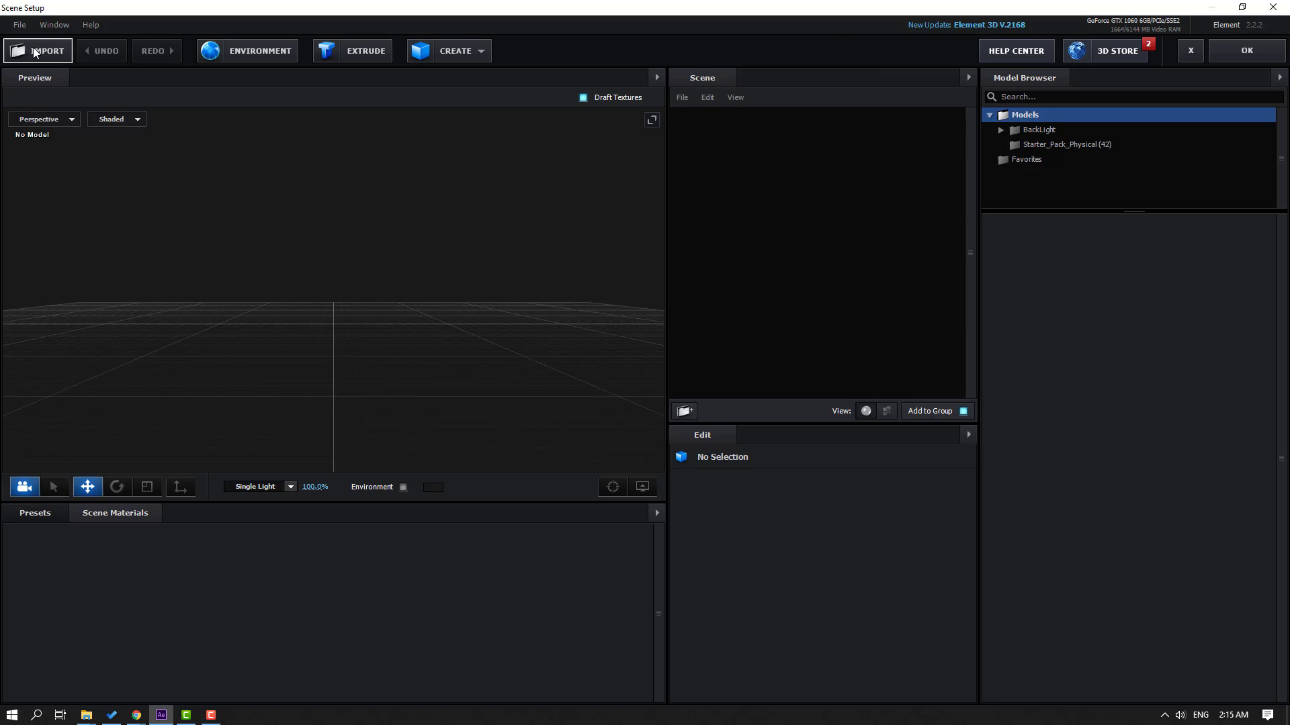
- Import building.obj from the copied building2 folder path, accepting the default import preferences
left_click(34, 51)
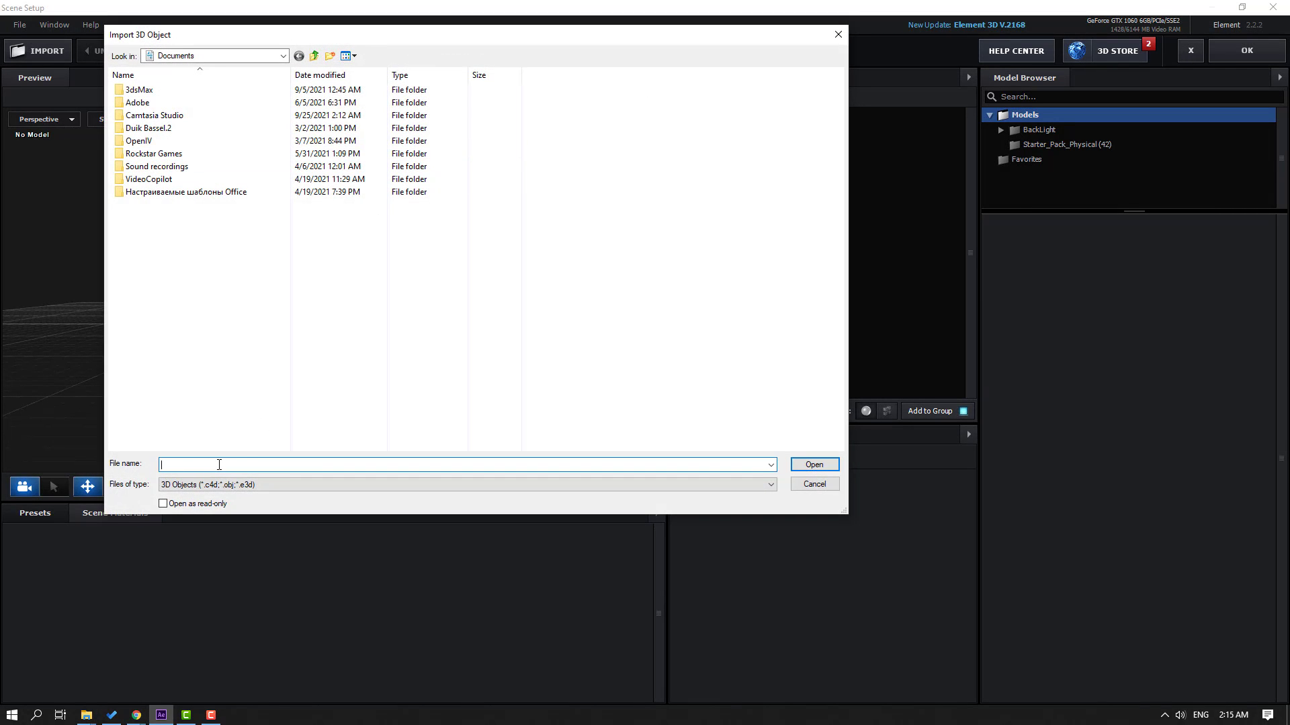
key("ctrl+v")
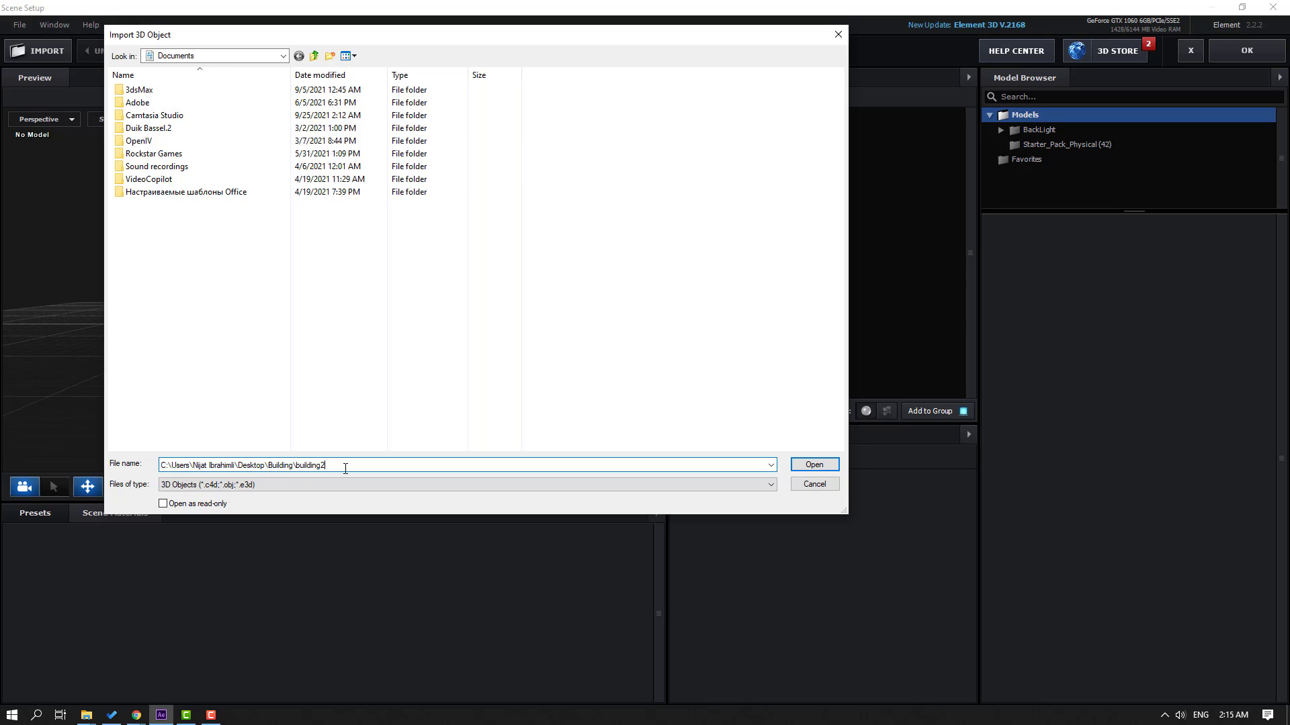
key("Return")
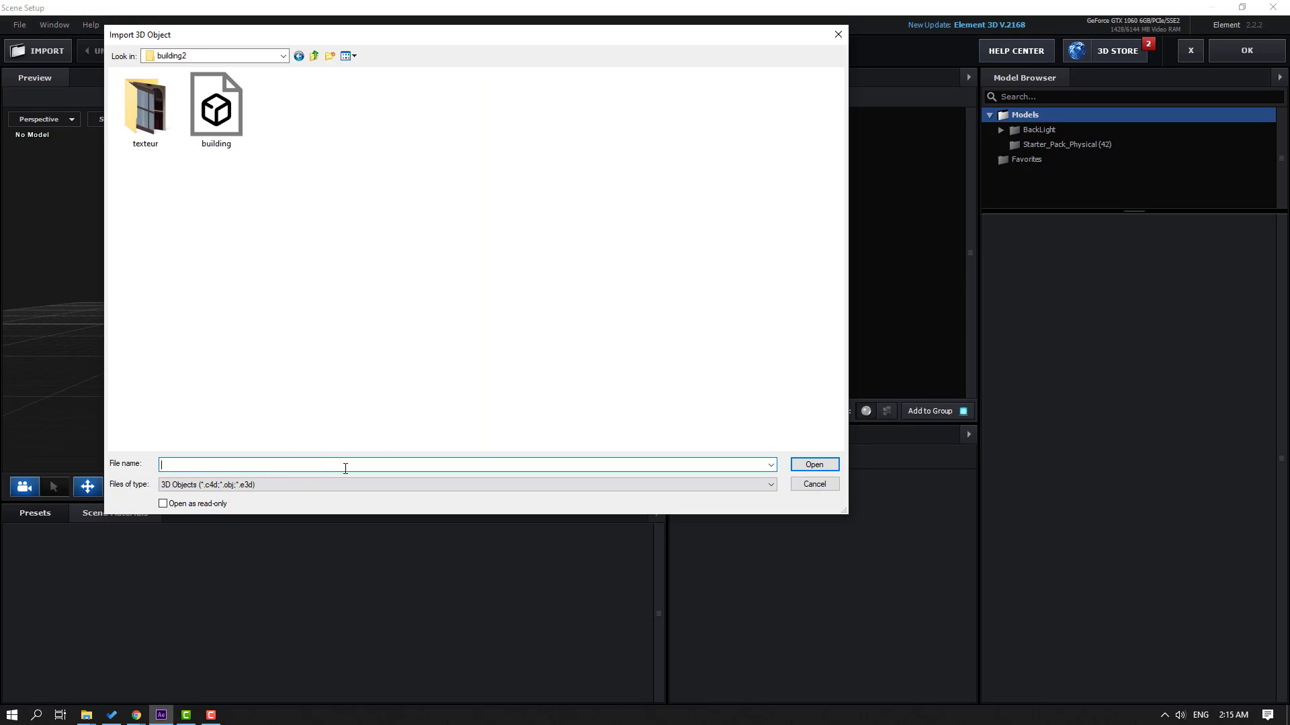
left_click(218, 131)
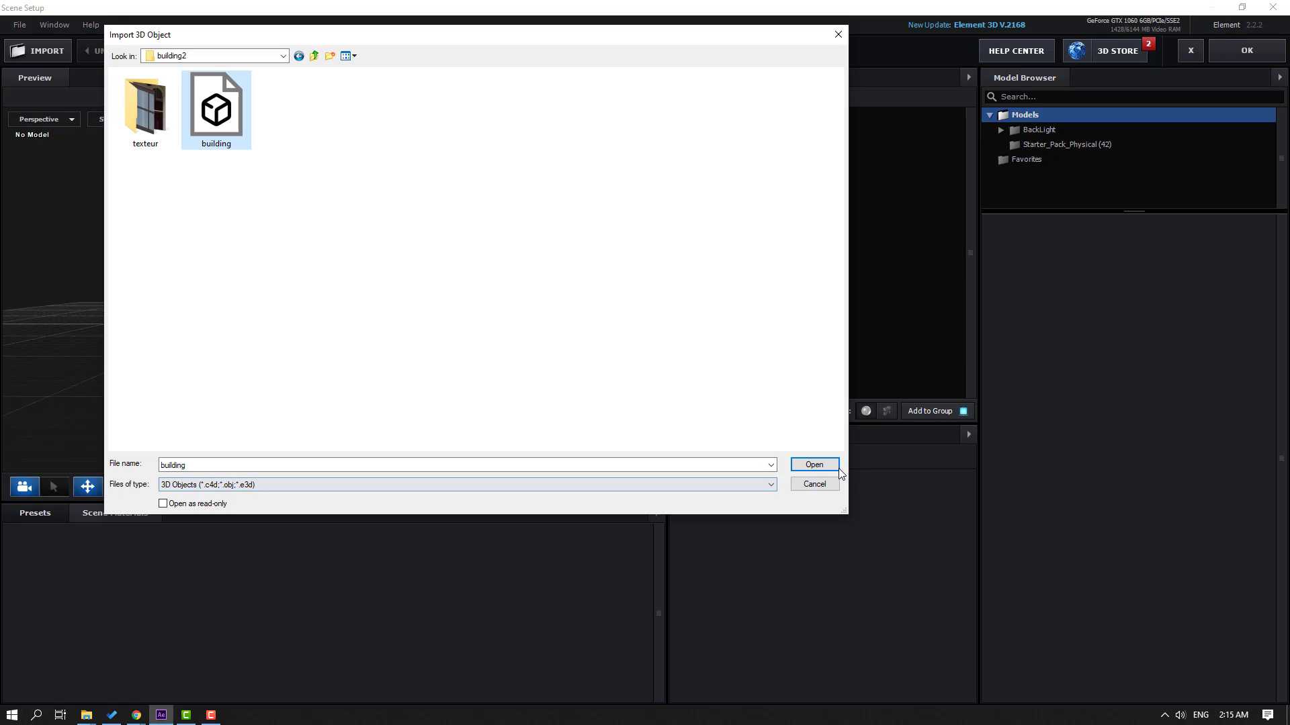
left_click(810, 465)
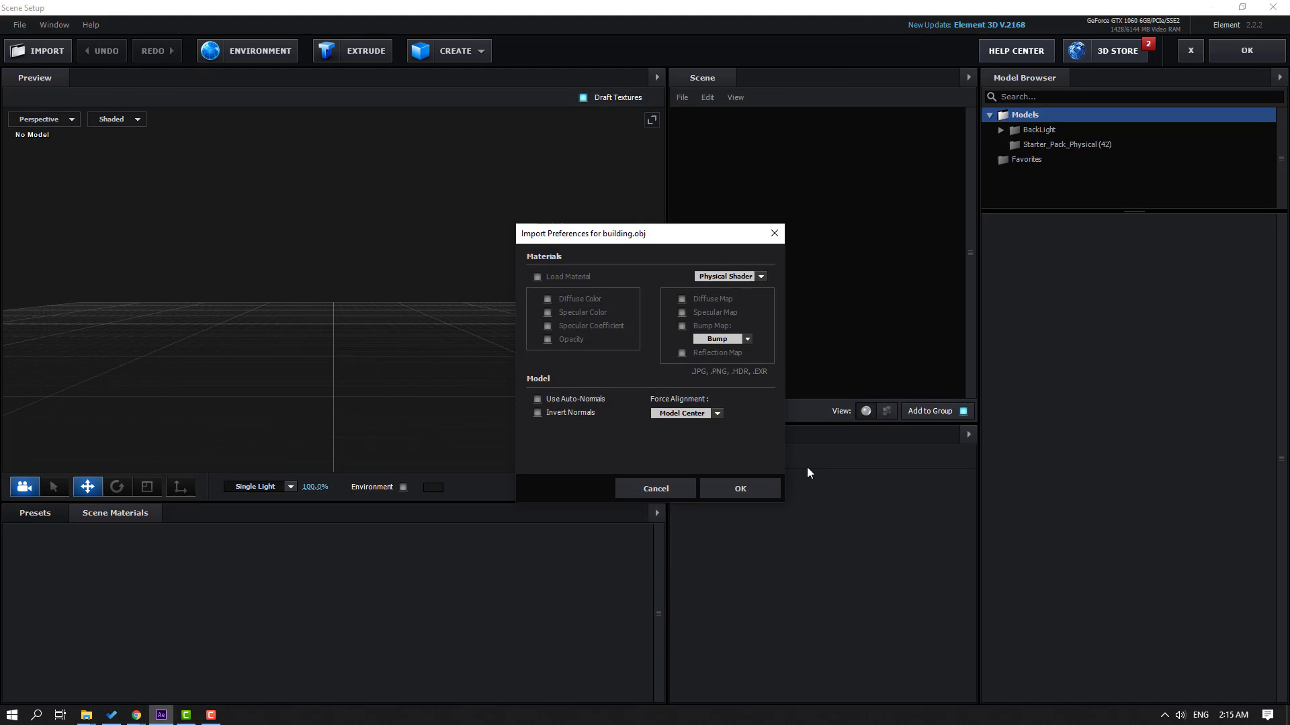
left_click(739, 489)
- Scale the imported building model up uniformly to about 1461%
left_click_drag(328, 367, 194, 440)
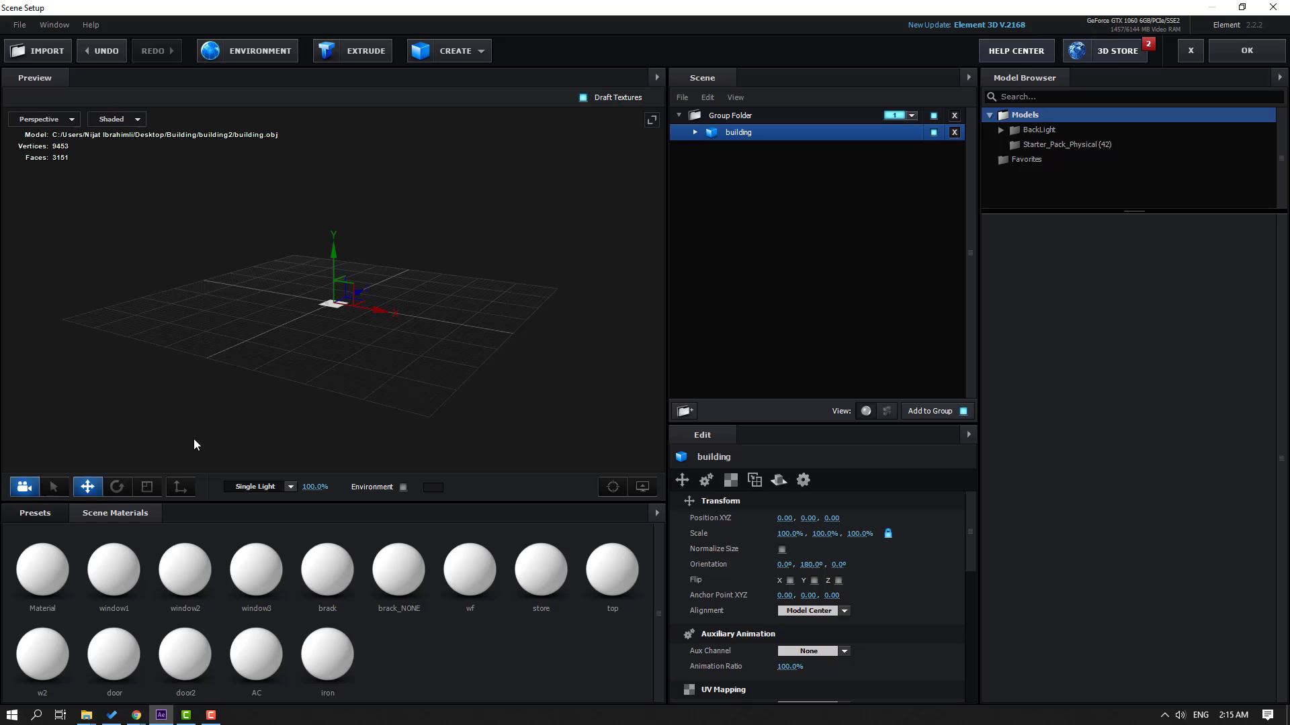
left_click(148, 487)
left_click_drag(315, 409, 390, 386)
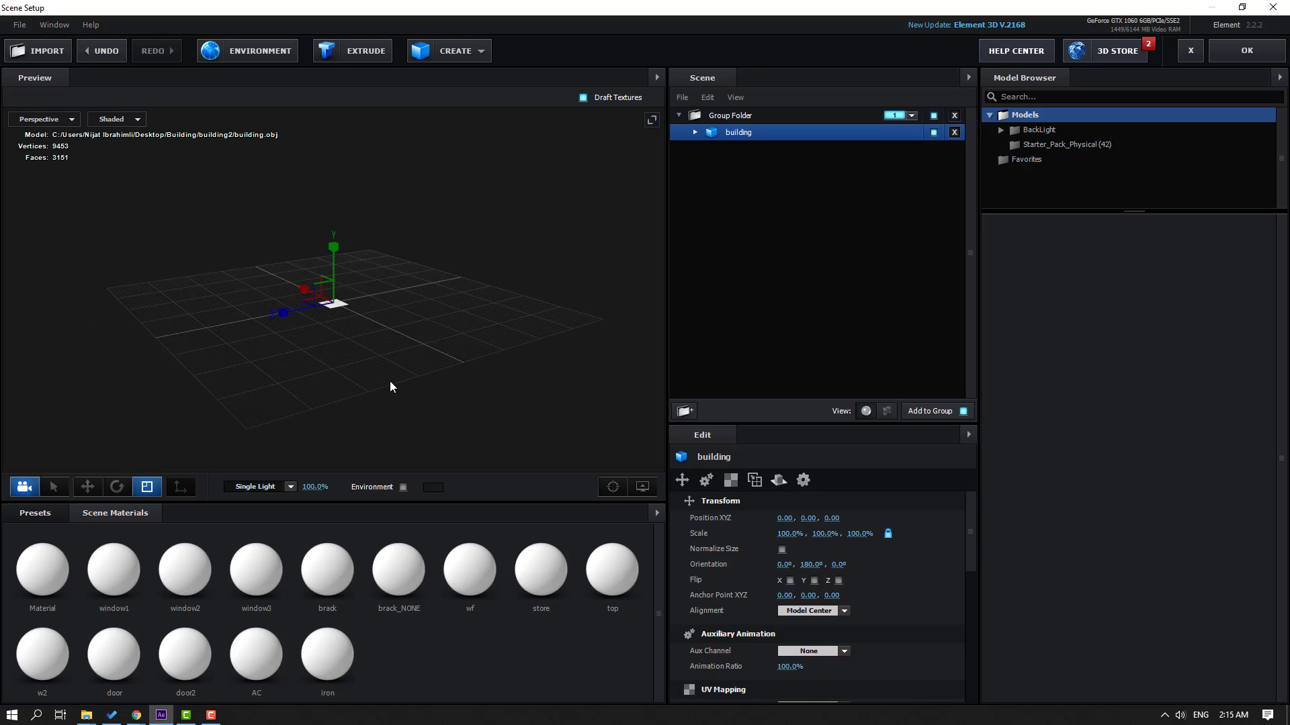
left_click_drag(336, 306, 509, 167)
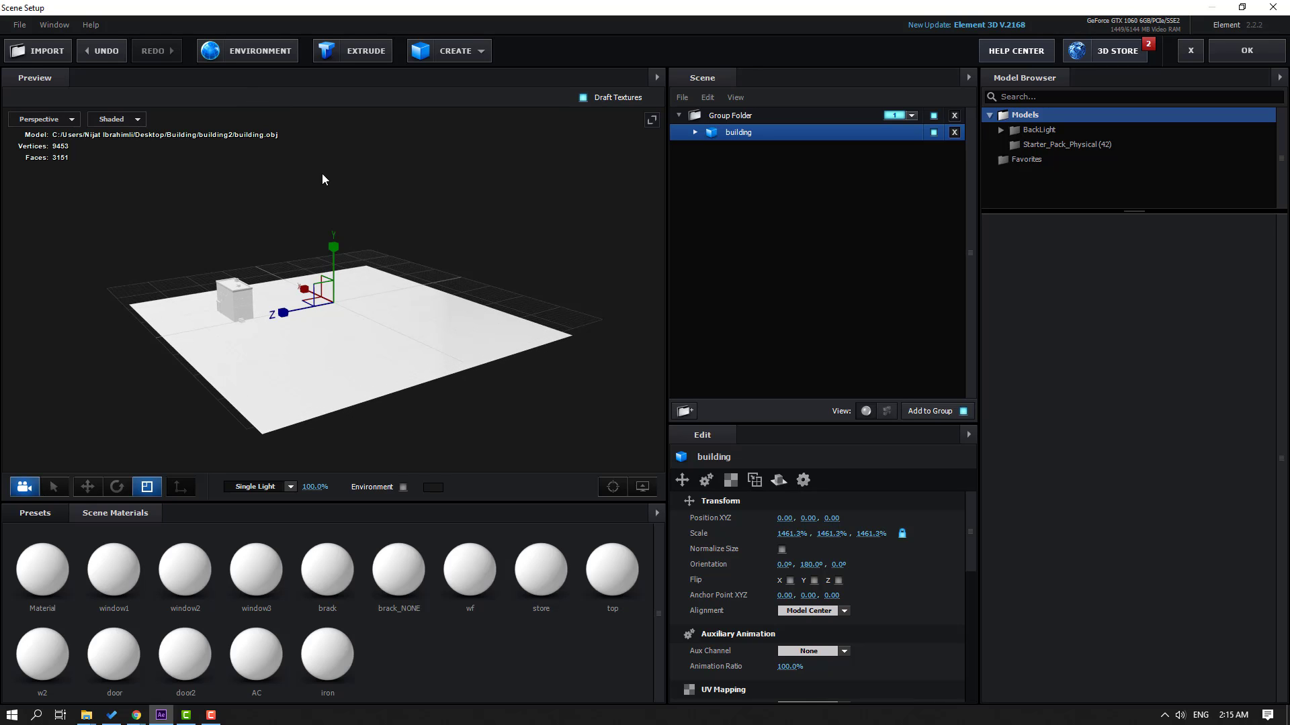
- Move the building_1 and building_2 parts together along the ground plane to its centre
left_click_drag(427, 281, 505, 279)
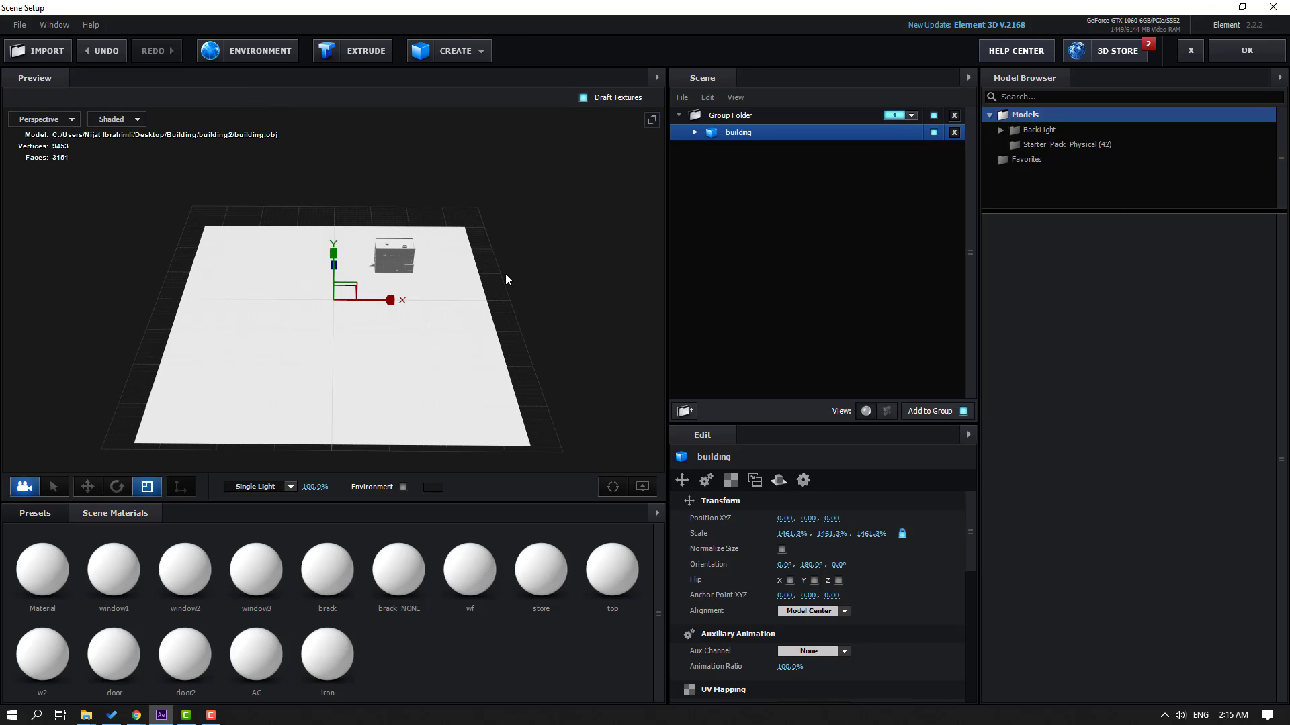
left_click(88, 487)
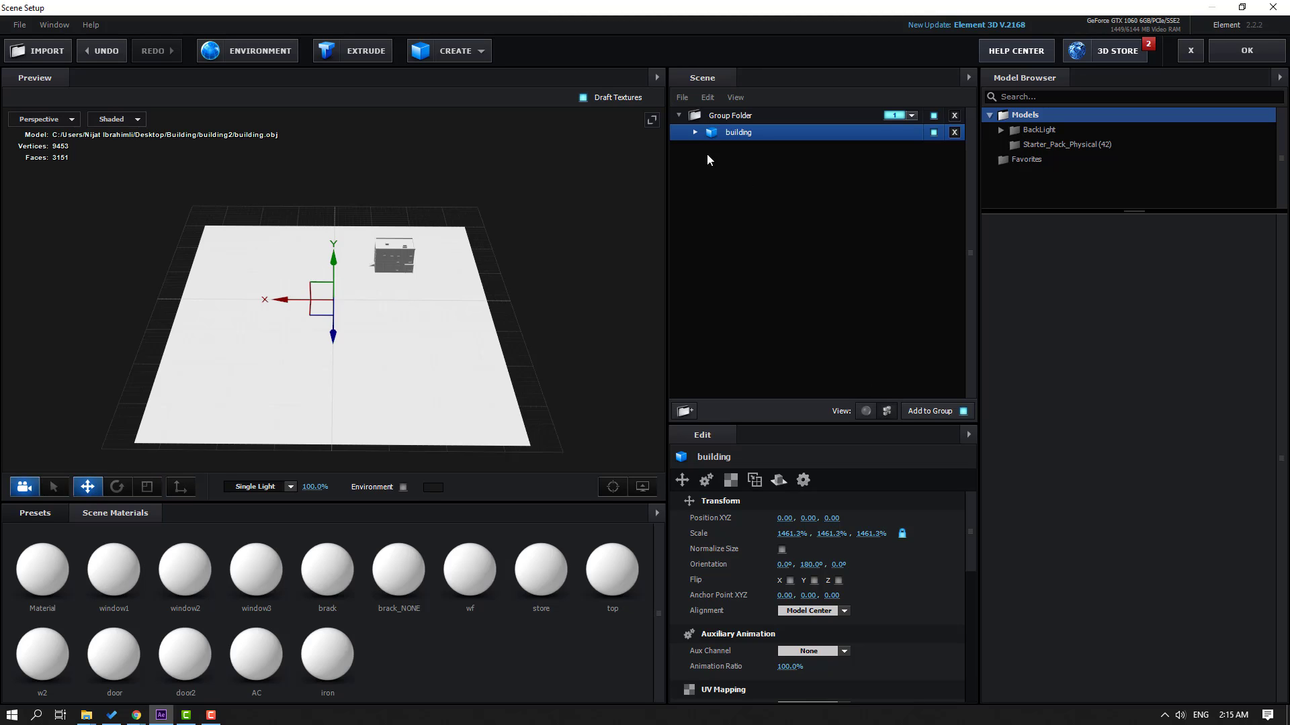
left_click(694, 133)
key("ctrl+z")
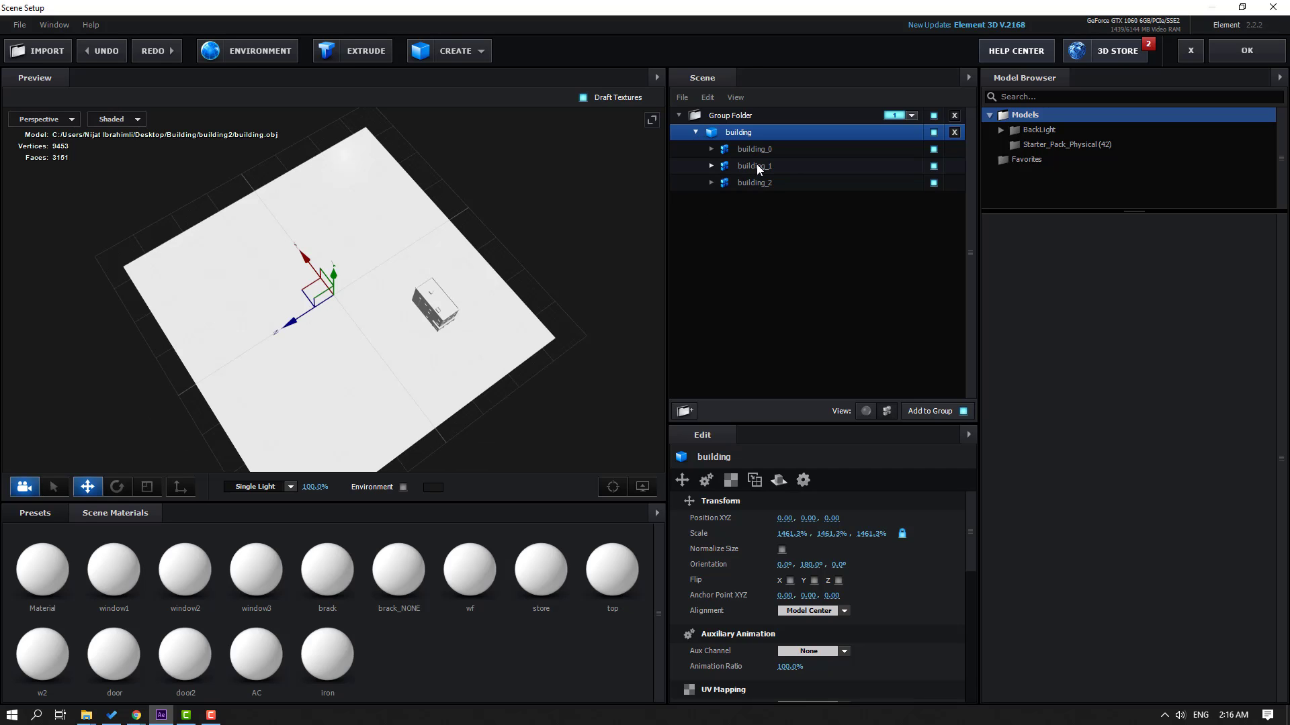
left_click(757, 165)
left_click(757, 183, "shift")
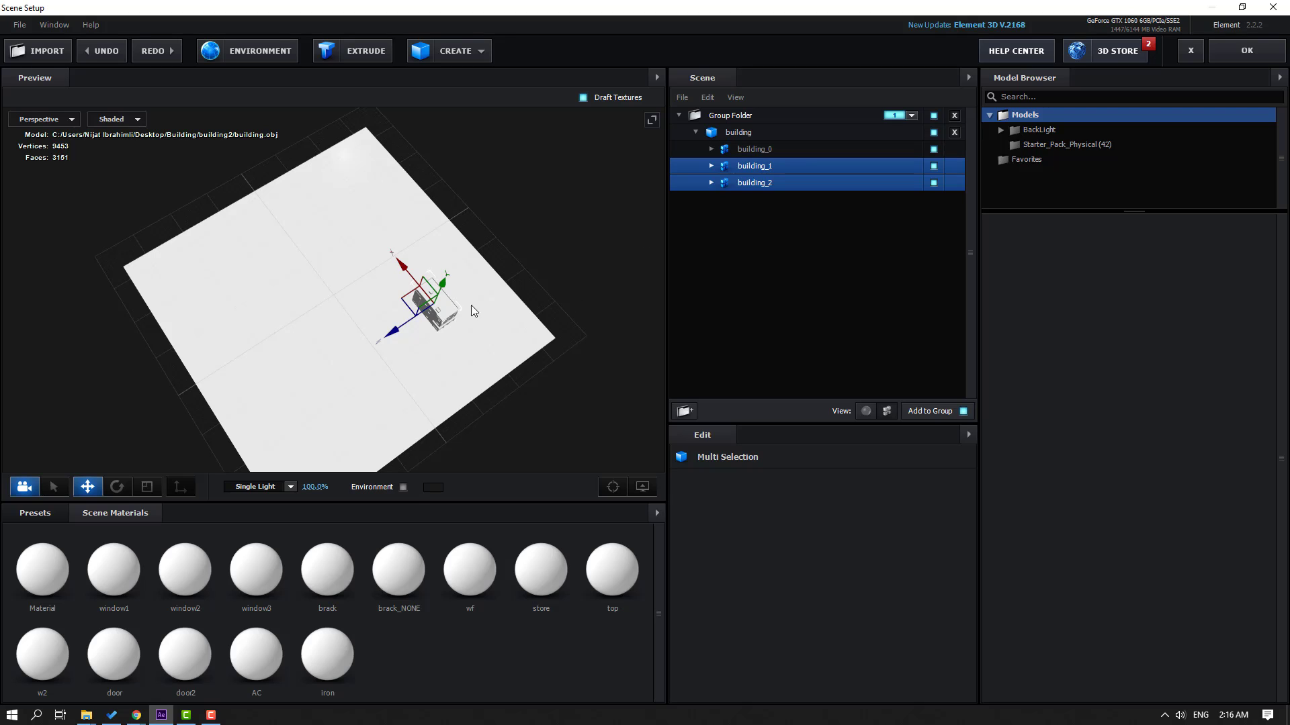
left_click_drag(415, 326, 360, 356)
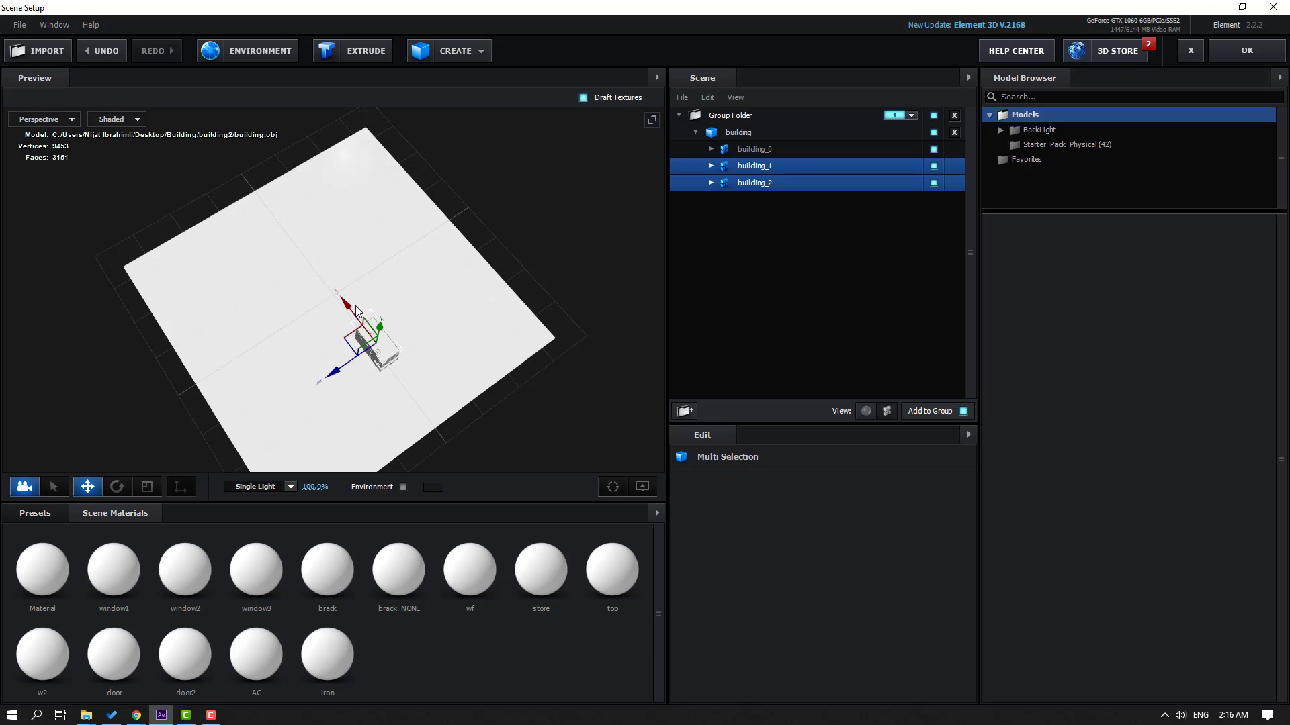
left_click_drag(355, 311, 302, 271)
left_click_drag(337, 350, 437, 323)
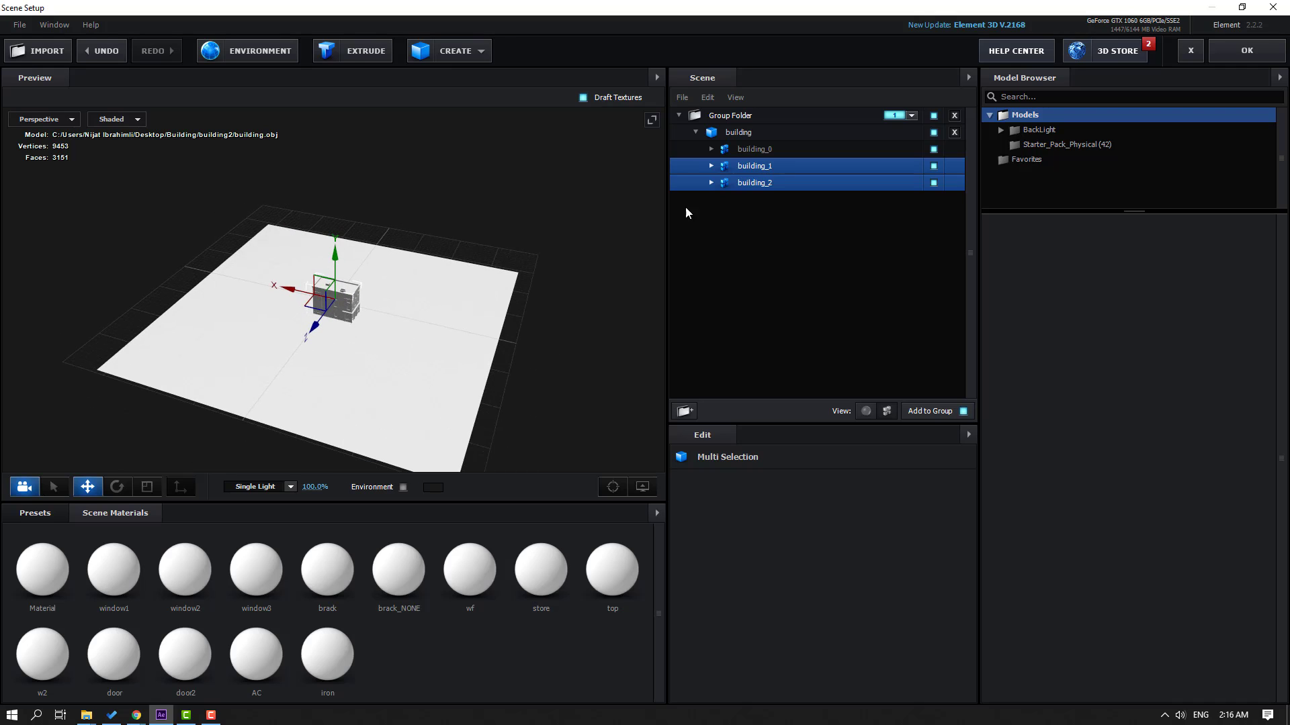
- Switch the scene list to show the building's materials instead of its mesh parts
left_click(866, 411)
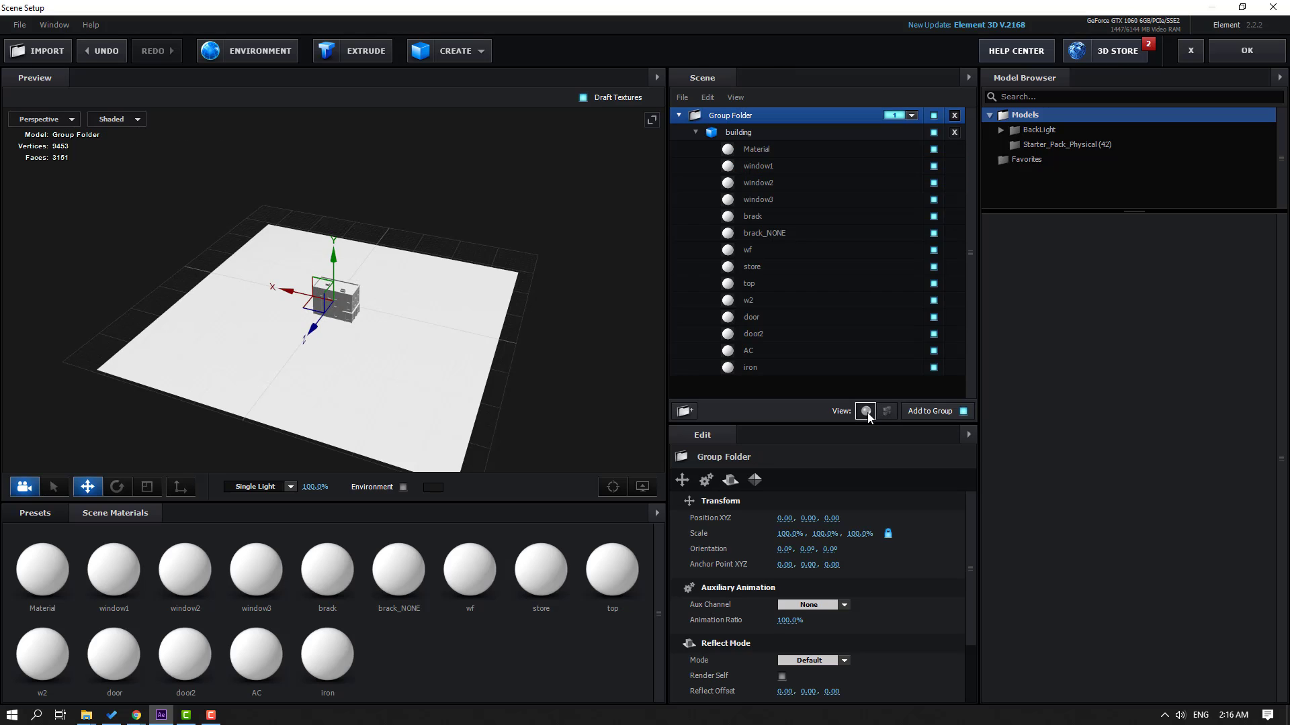
scroll(343, 328, "up", 2)
scroll(342, 328, "up", 10)
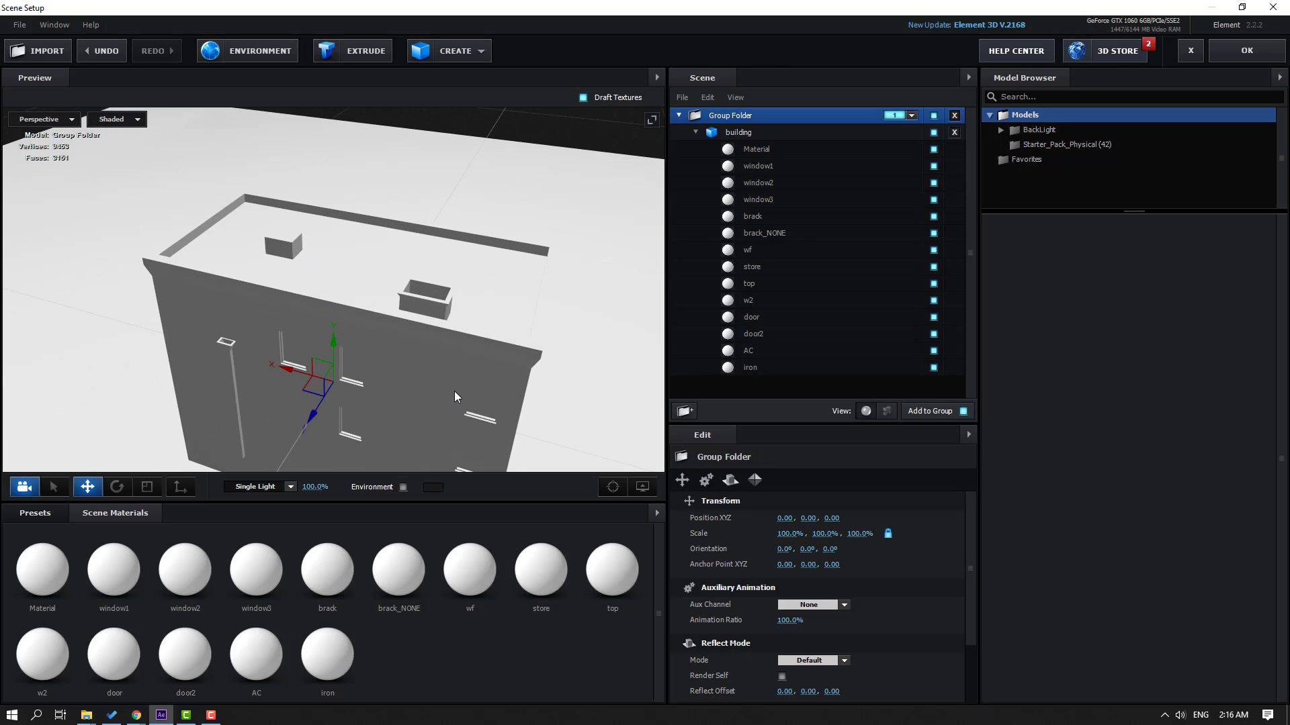
left_click_drag(454, 391, 377, 302)
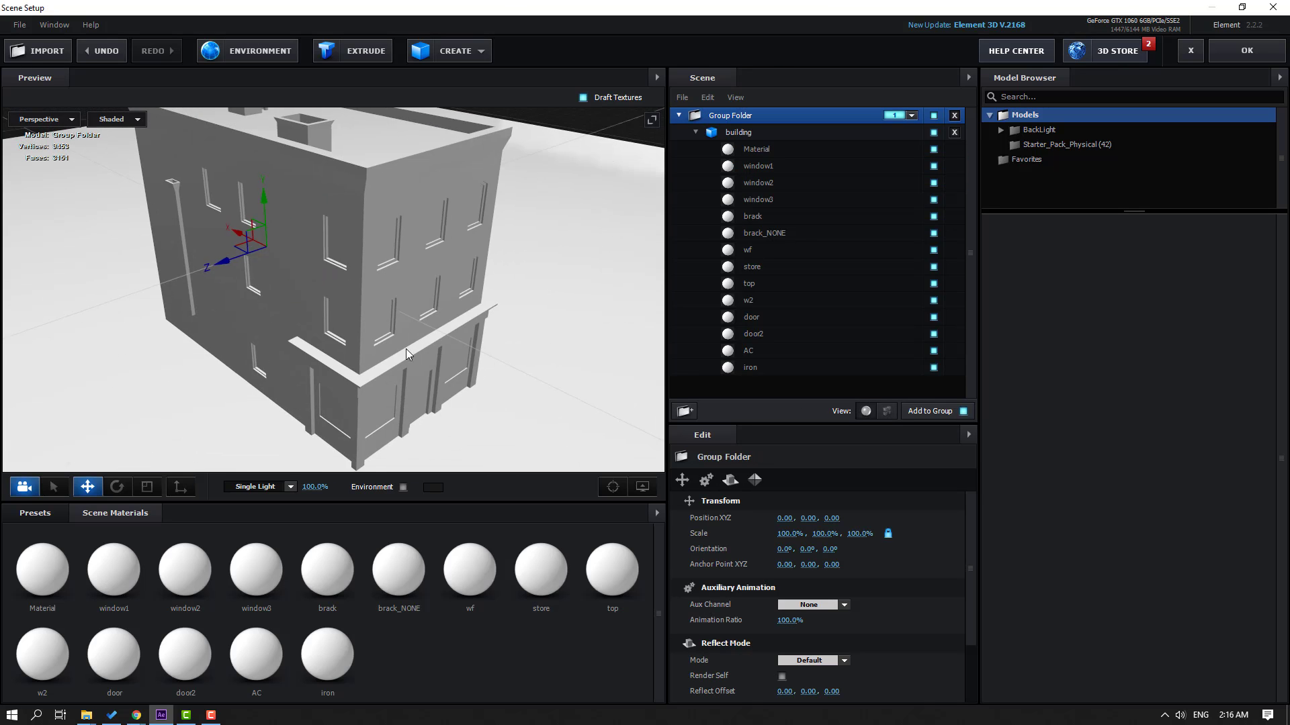
- Enable Show AO in the preview's view options
left_click(645, 489)
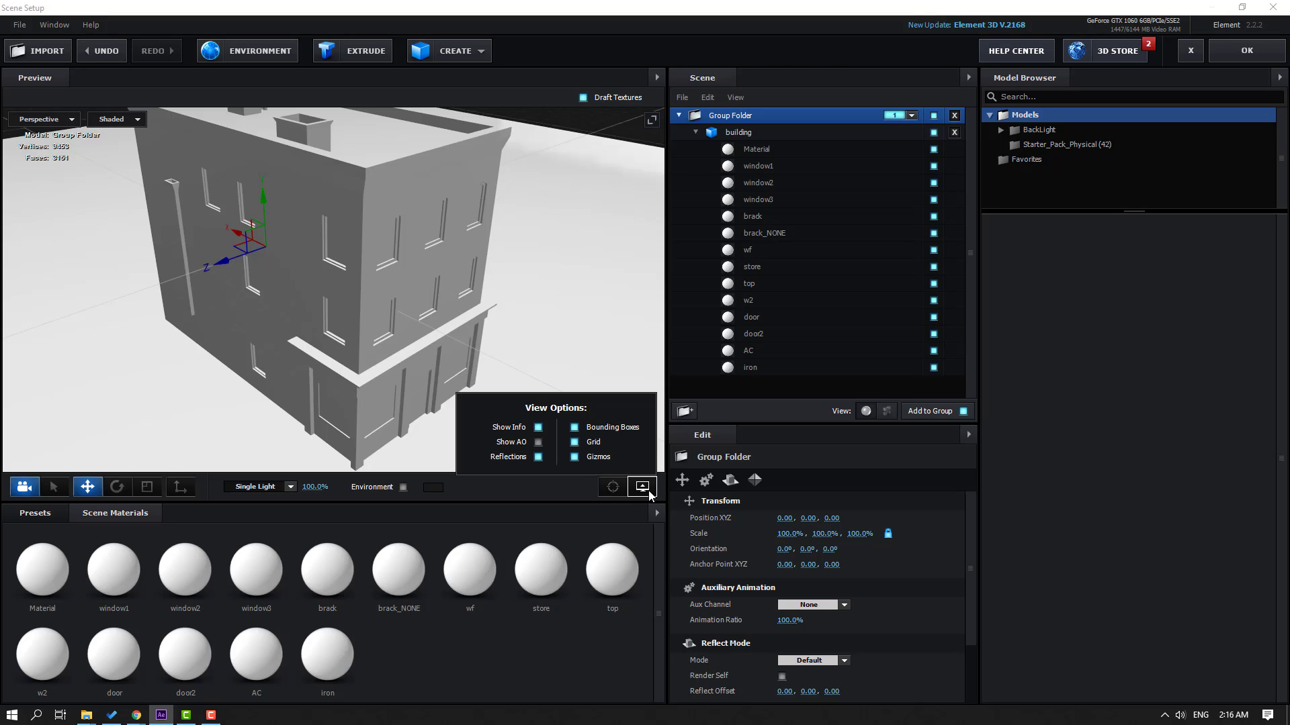
left_click(538, 443)
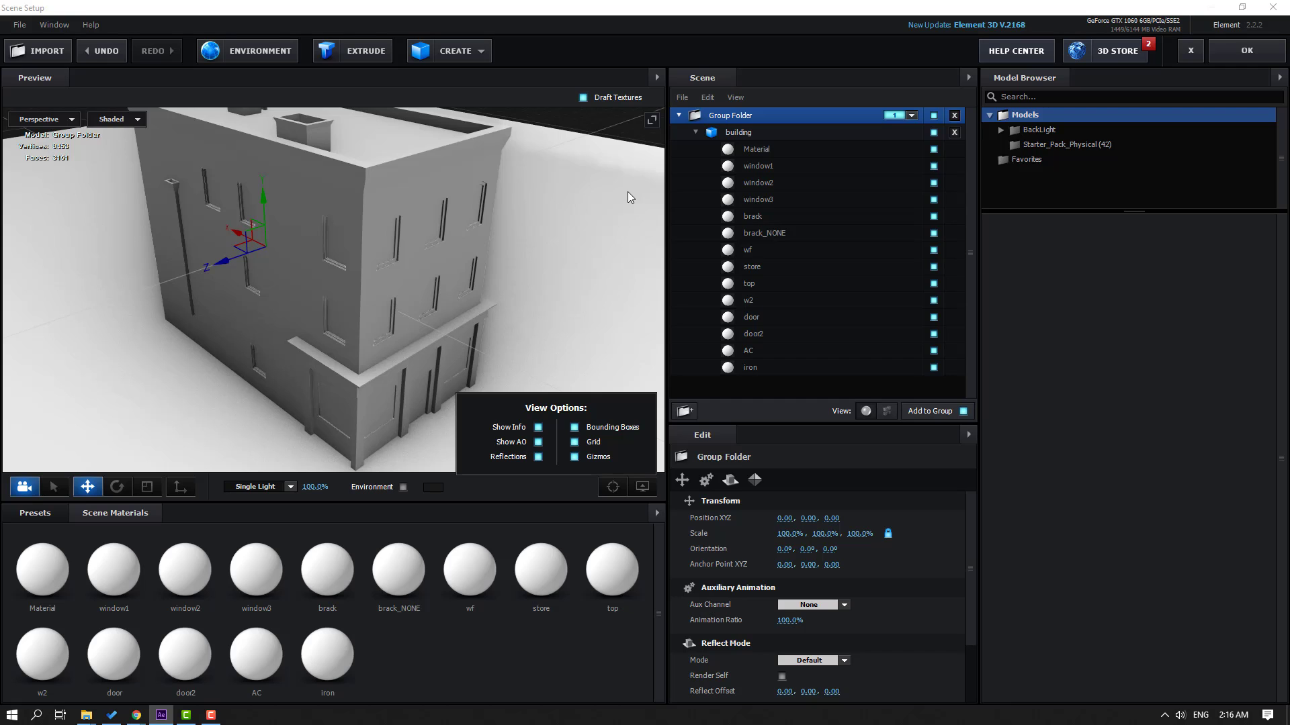
left_click(595, 146)
scroll(521, 255, "down", 5)
scroll(419, 264, "up", 3)
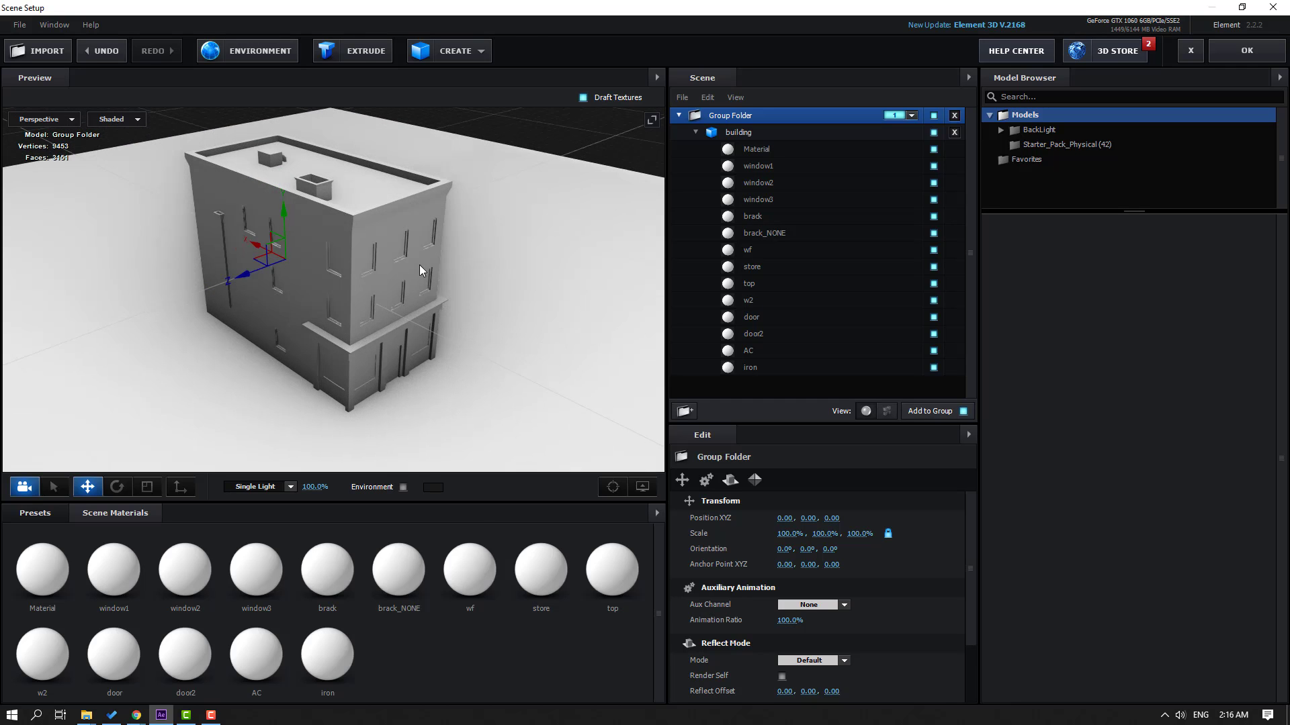
- Start loading a diffuse texture for the brack material and browse to the texteur folder inside Building\building2
left_click(758, 166)
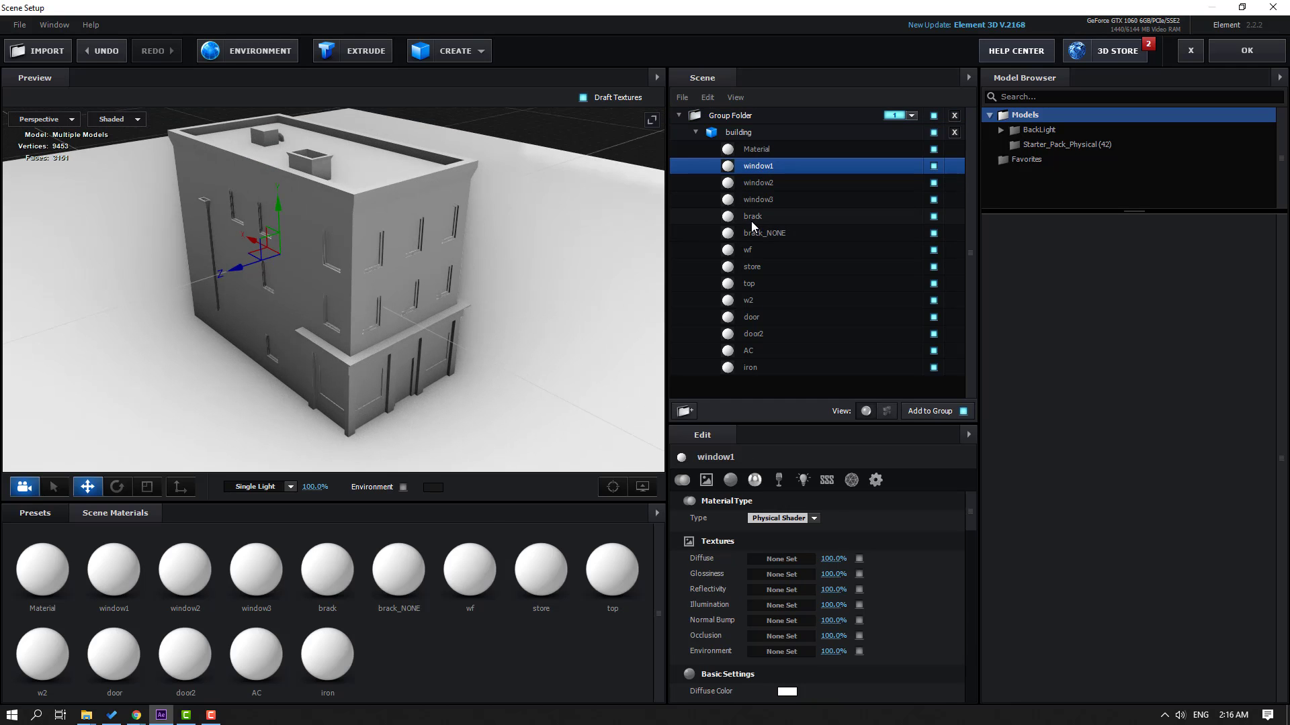
left_click(756, 217)
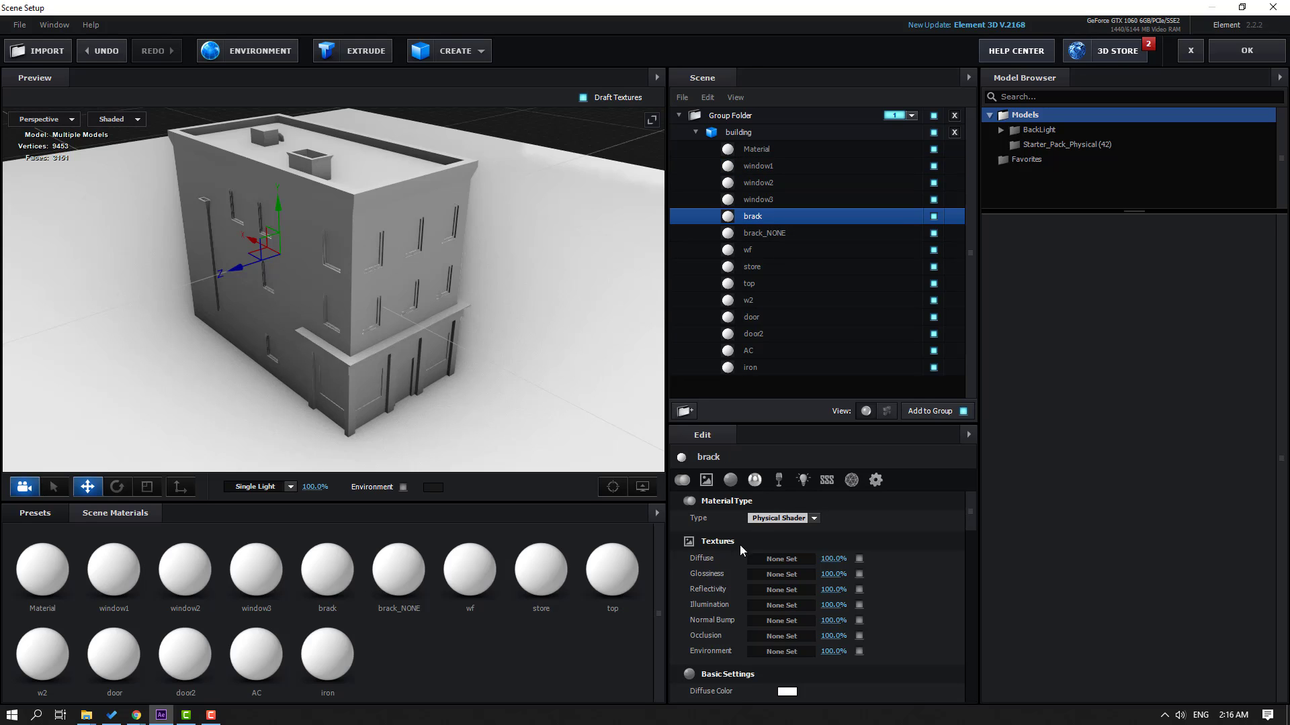
left_click(789, 562)
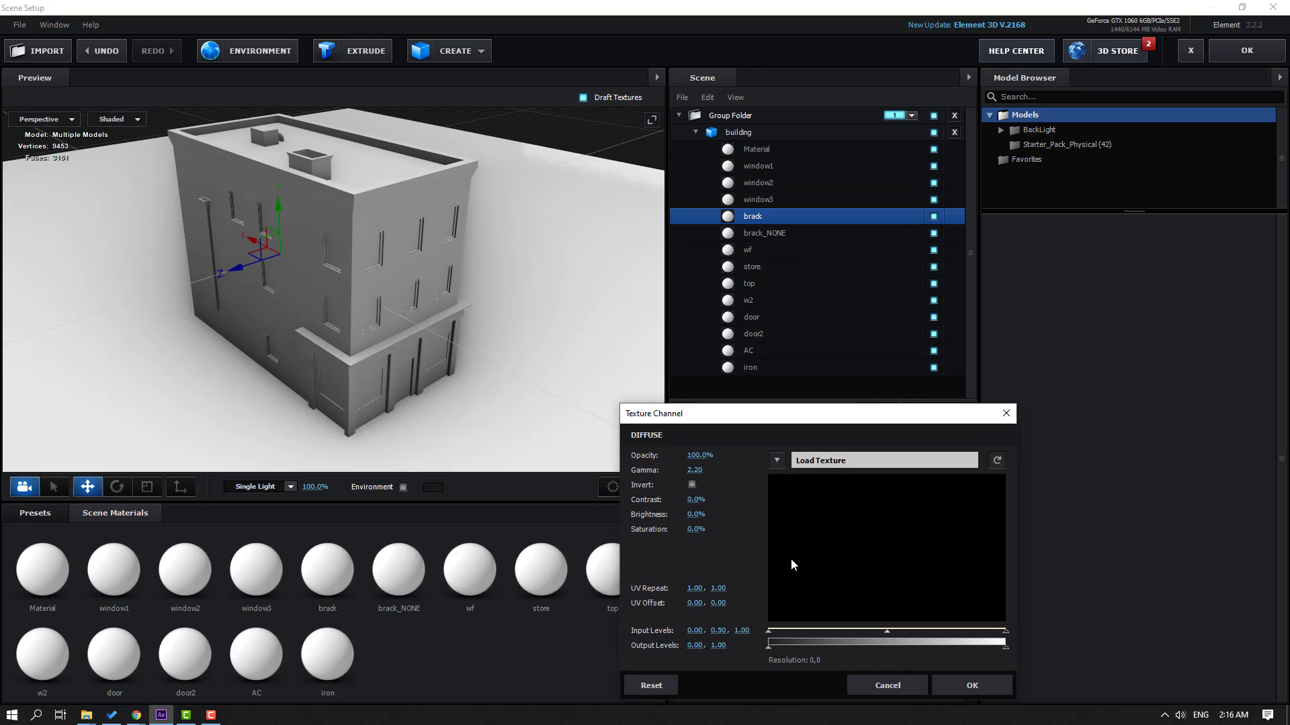
left_click(834, 462)
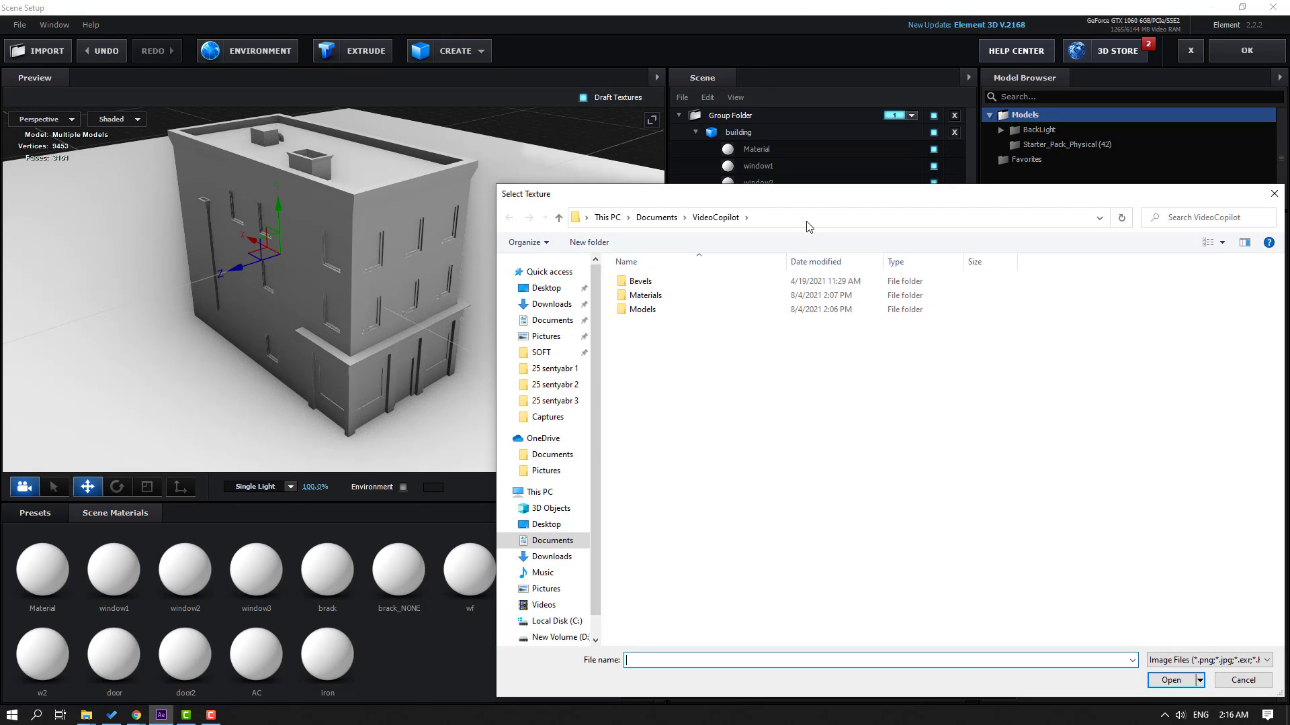
left_click(809, 225)
type("C:\\Users\\Nijat Ibrahimli\\Desktop\\Building\\building2")
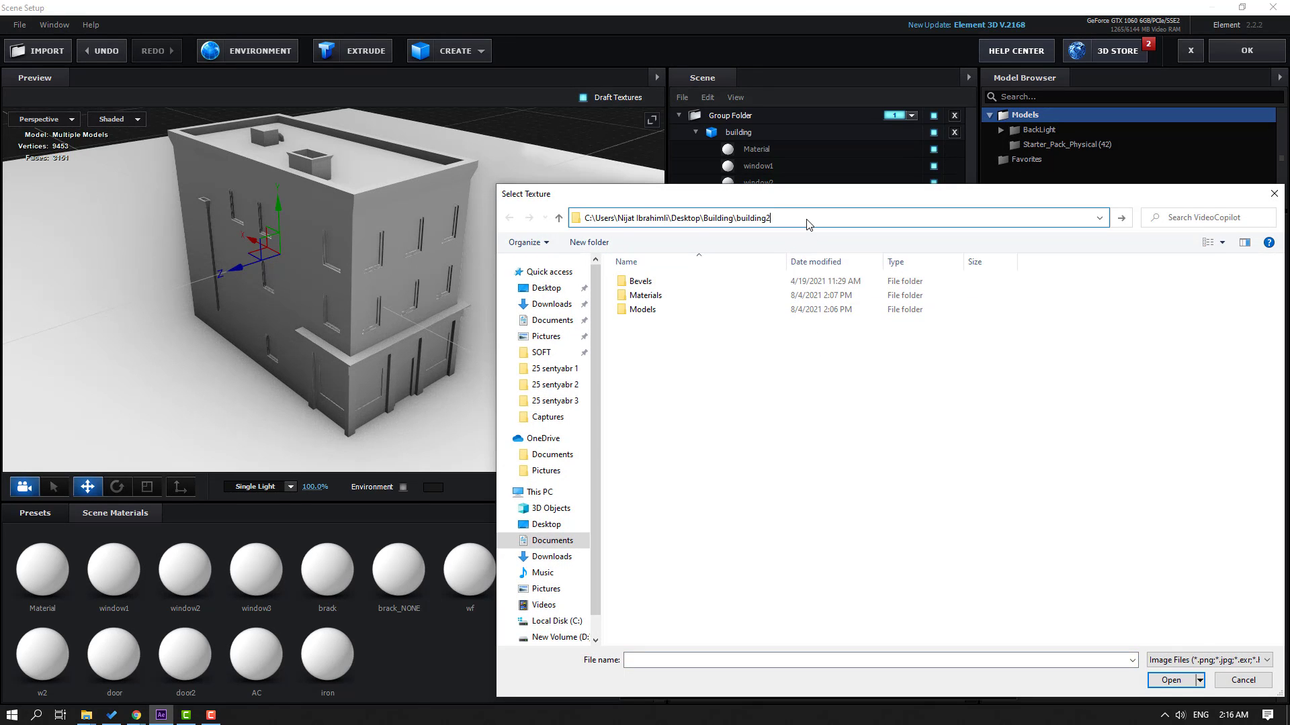
key("Return")
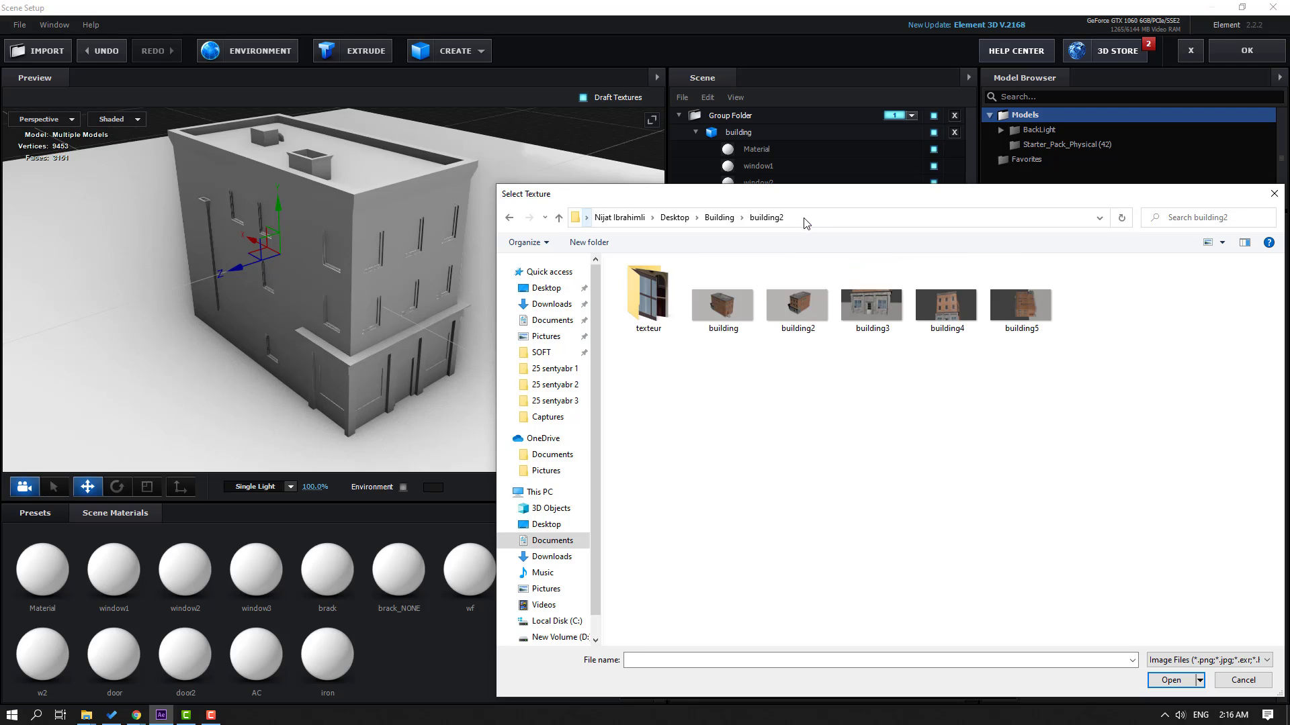
double_click(655, 336)
left_click_drag(956, 201, 691, 148)
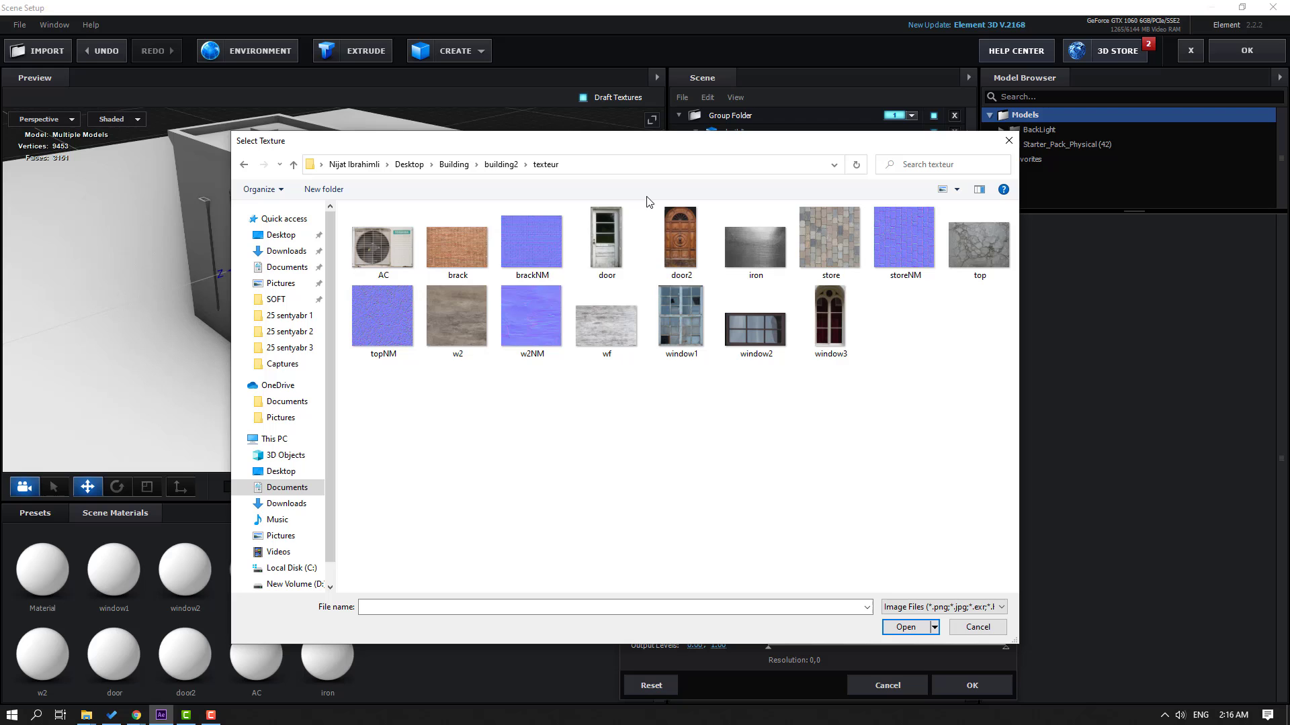
- Load the brack image as the brack material's diffuse texture and check it on the building
left_click(457, 259)
left_click(904, 628)
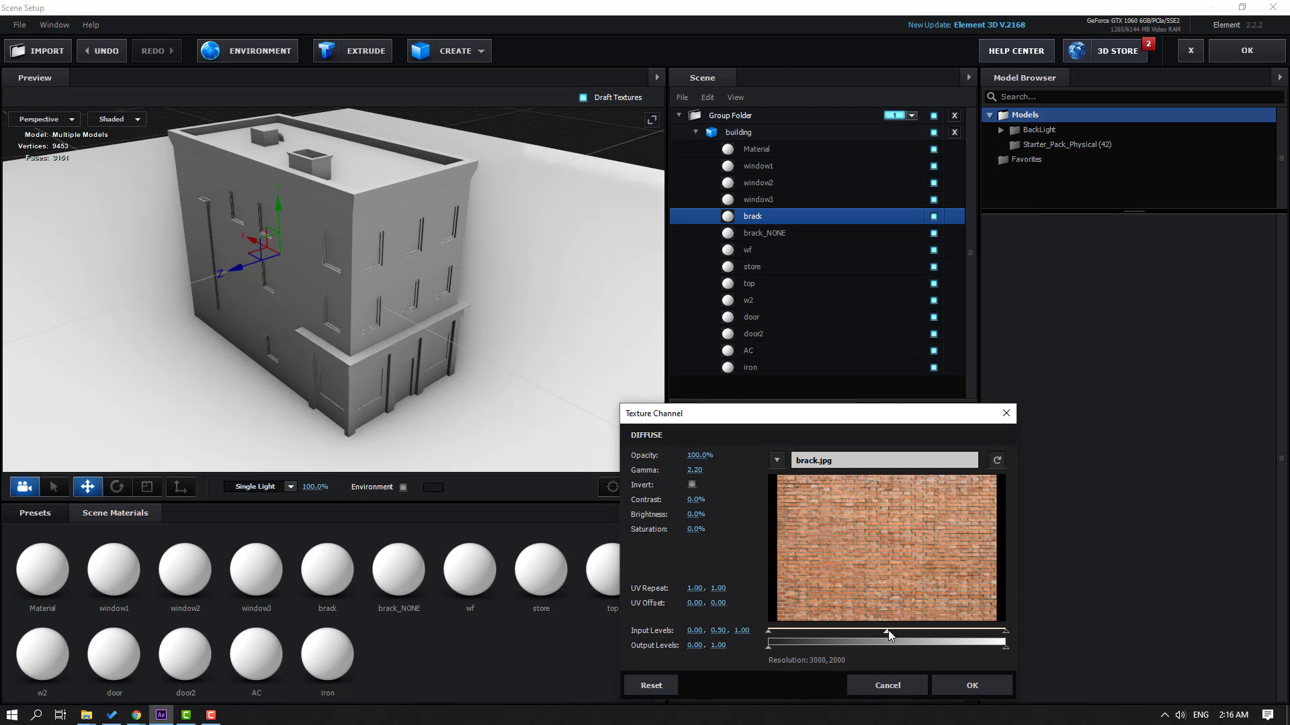
left_click(965, 686)
scroll(461, 362, "up", 3)
left_click_drag(460, 363, 300, 355)
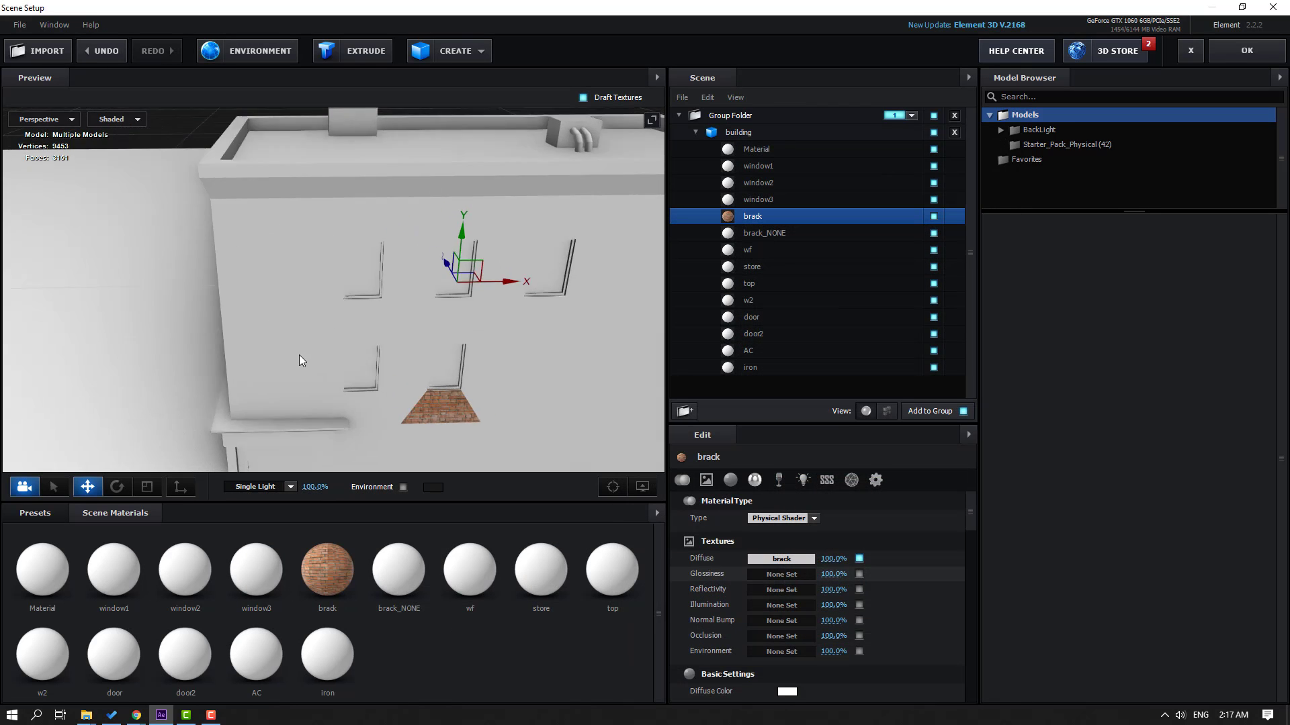
left_click_drag(481, 397, 713, 263)
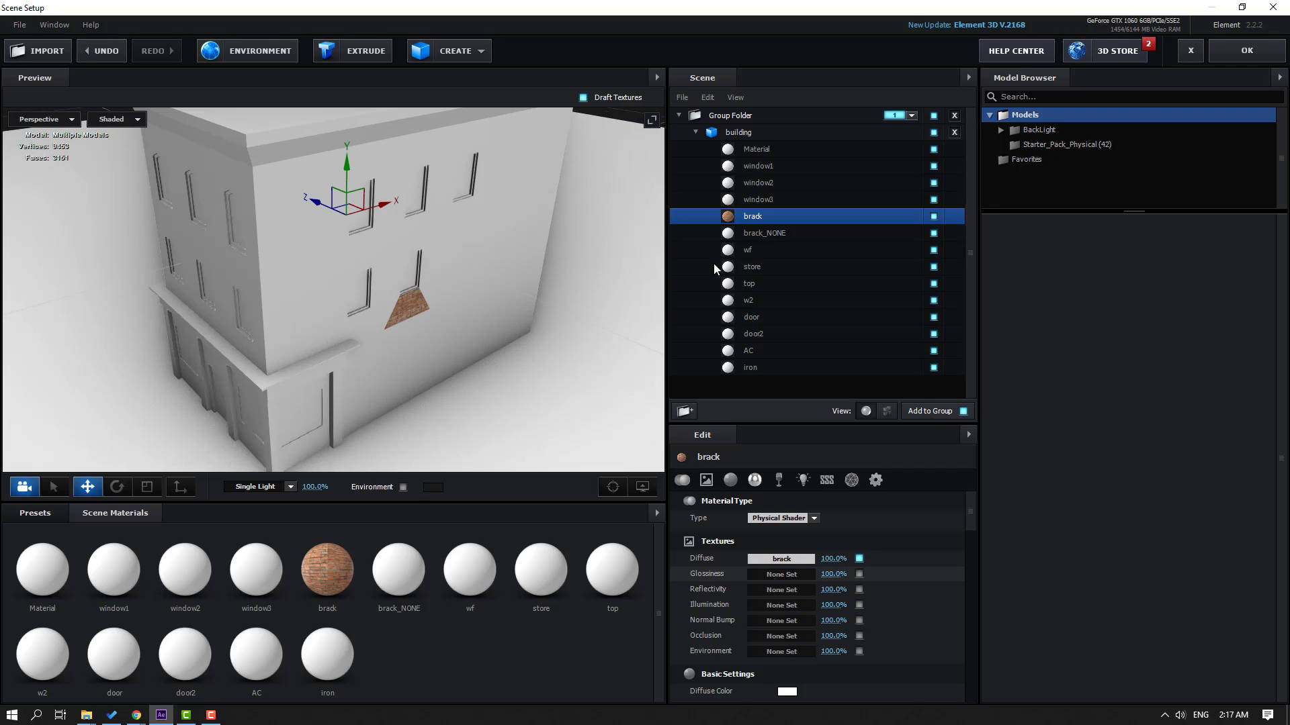
- Assign the brack image as the diffuse texture of the brack_NONE material
left_click(776, 232)
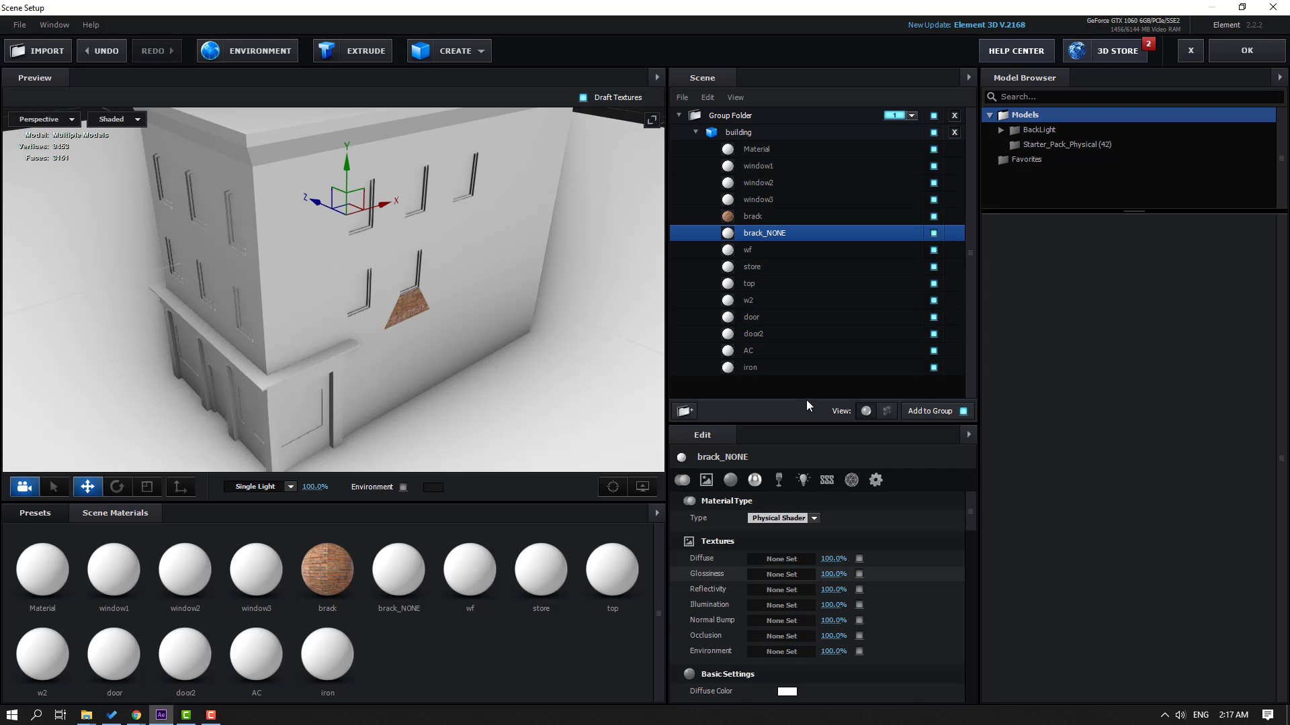
left_click(783, 559)
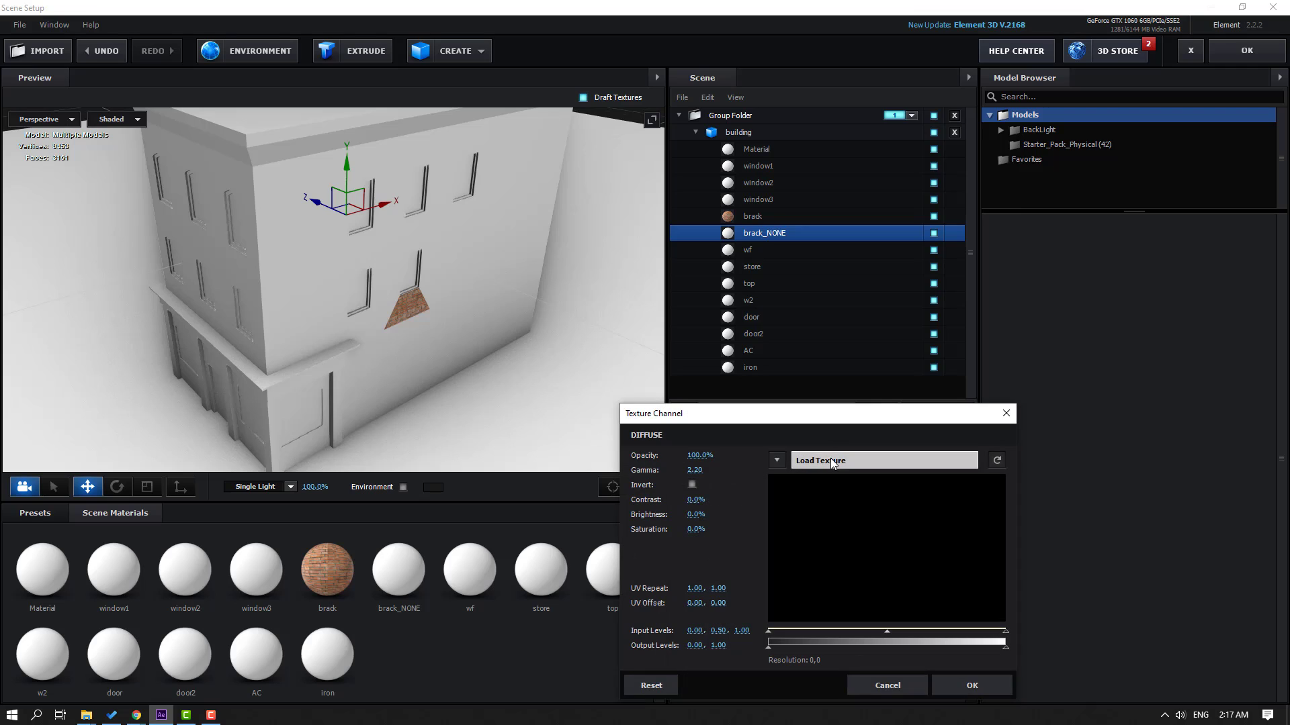
left_click(831, 461)
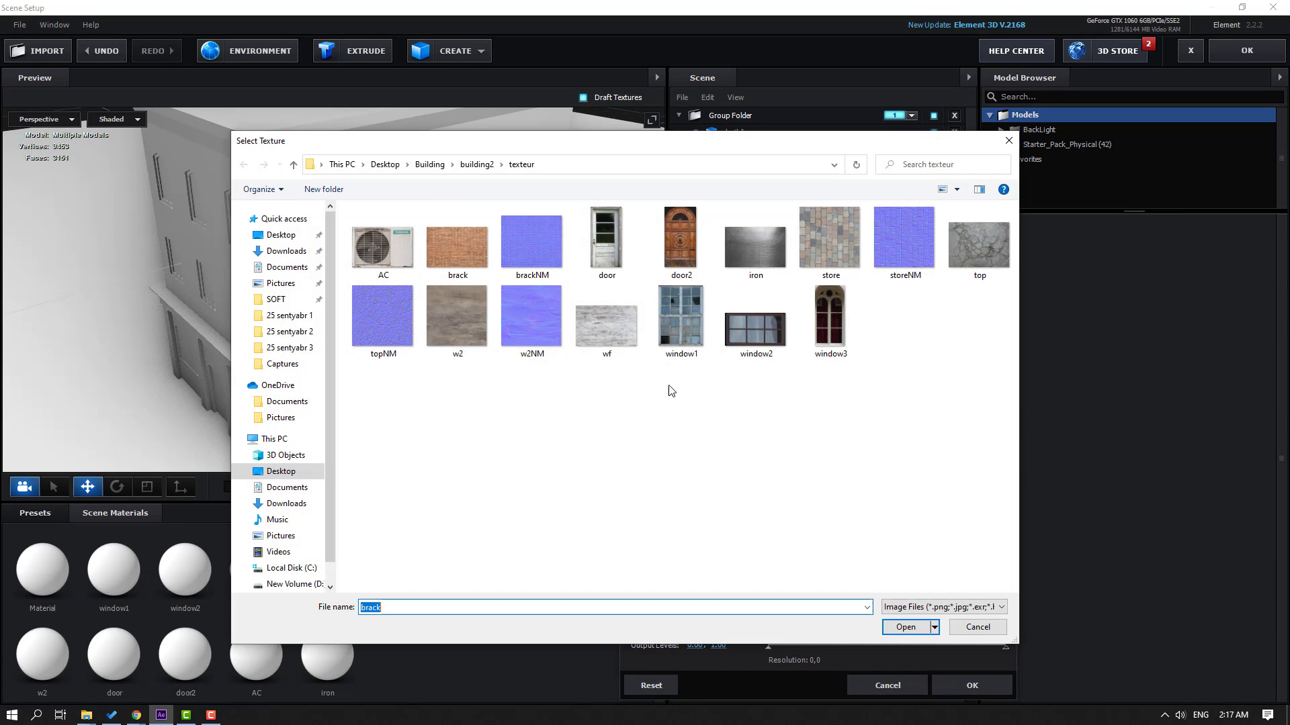
left_click(445, 253)
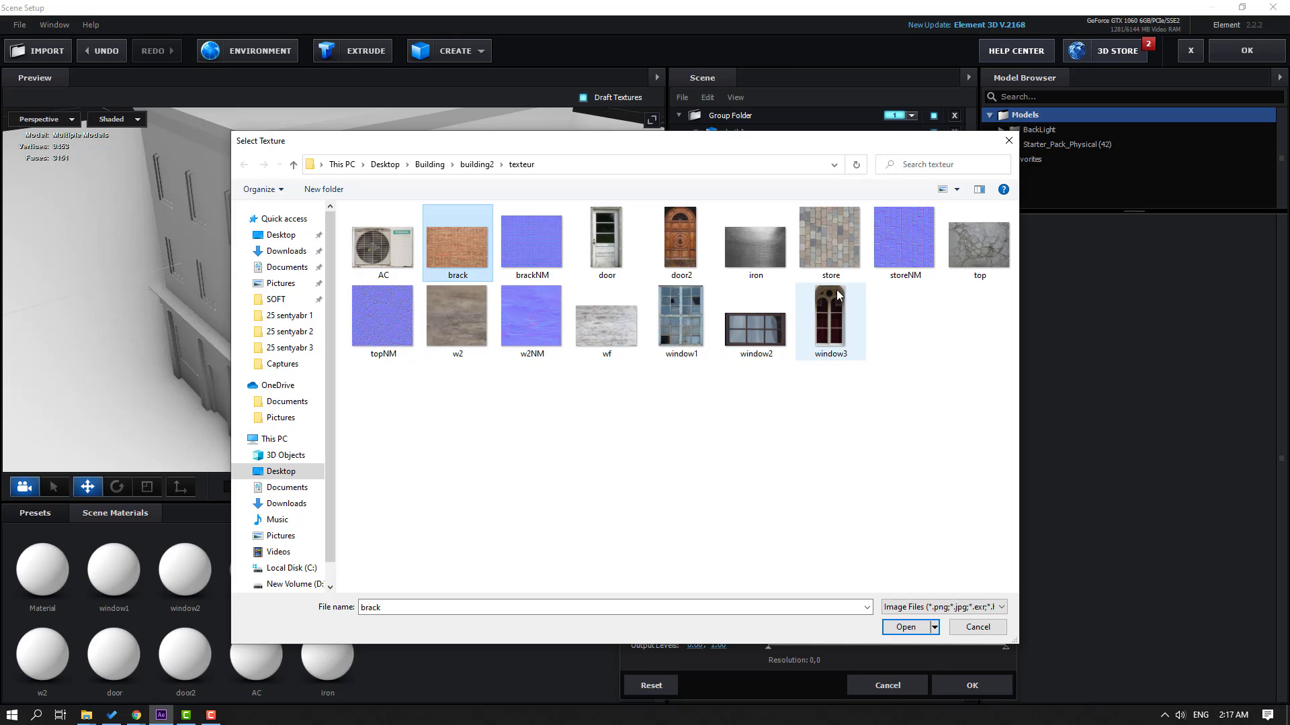
left_click(894, 628)
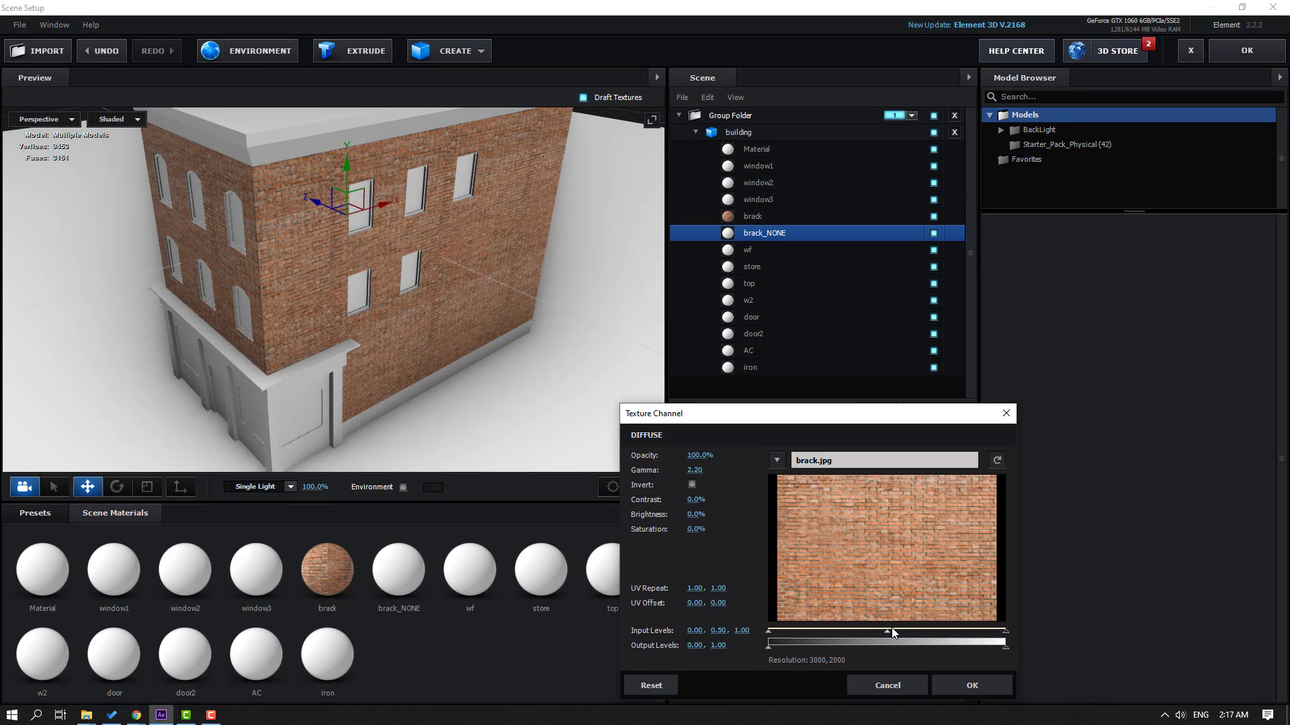
left_click(966, 685)
left_click_drag(397, 324, 214, 316)
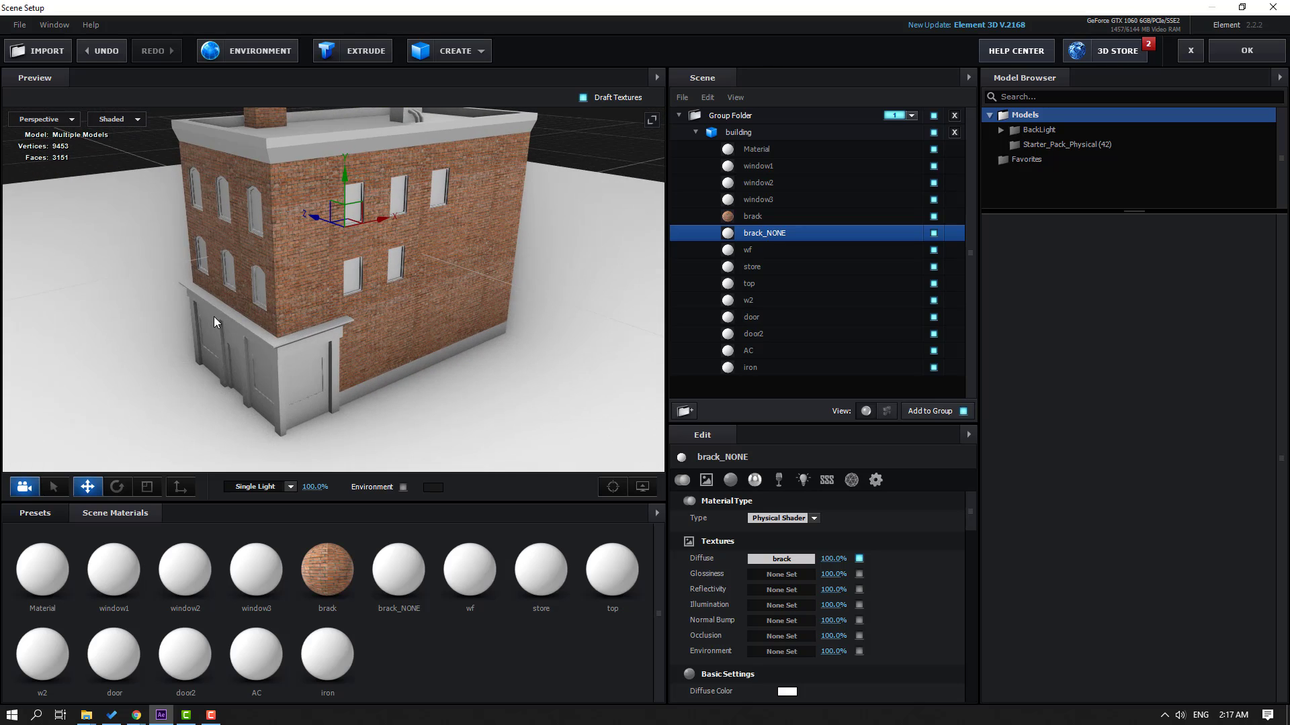
- Assign the store image as the store material's diffuse texture and inspect the building's ground floor
left_click(792, 268)
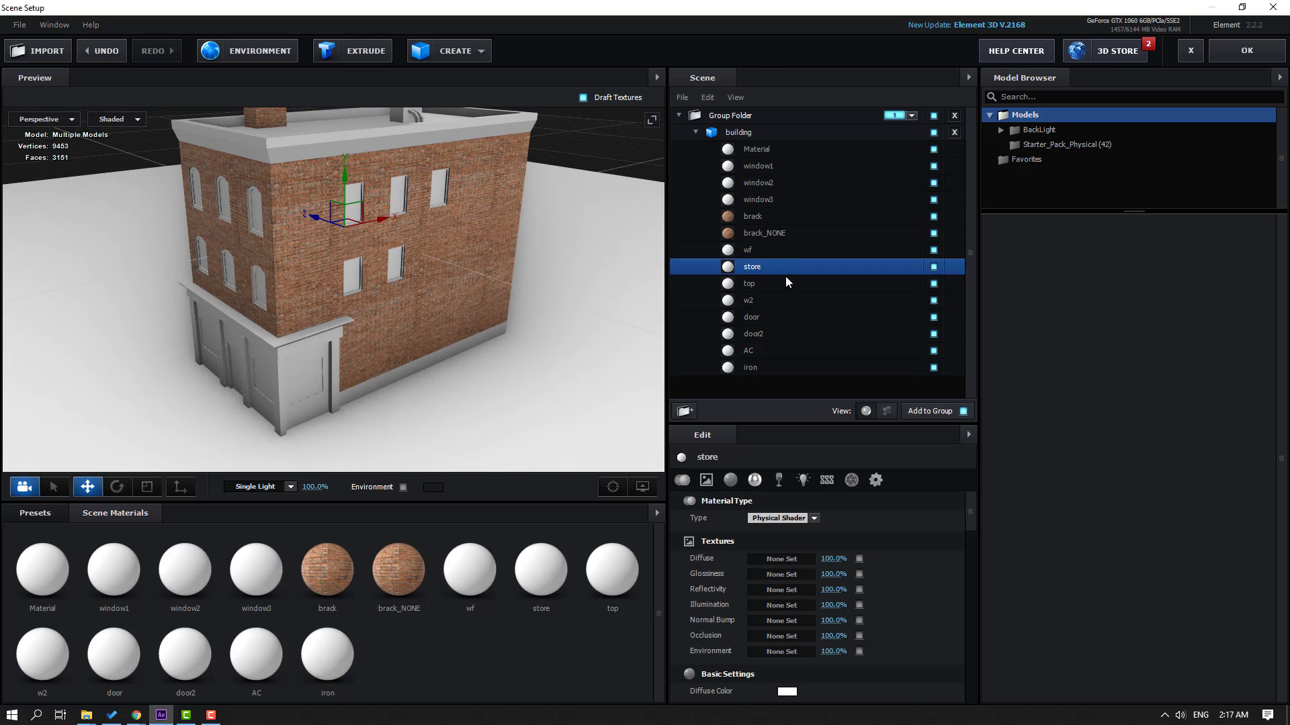
left_click(767, 562)
left_click(873, 460)
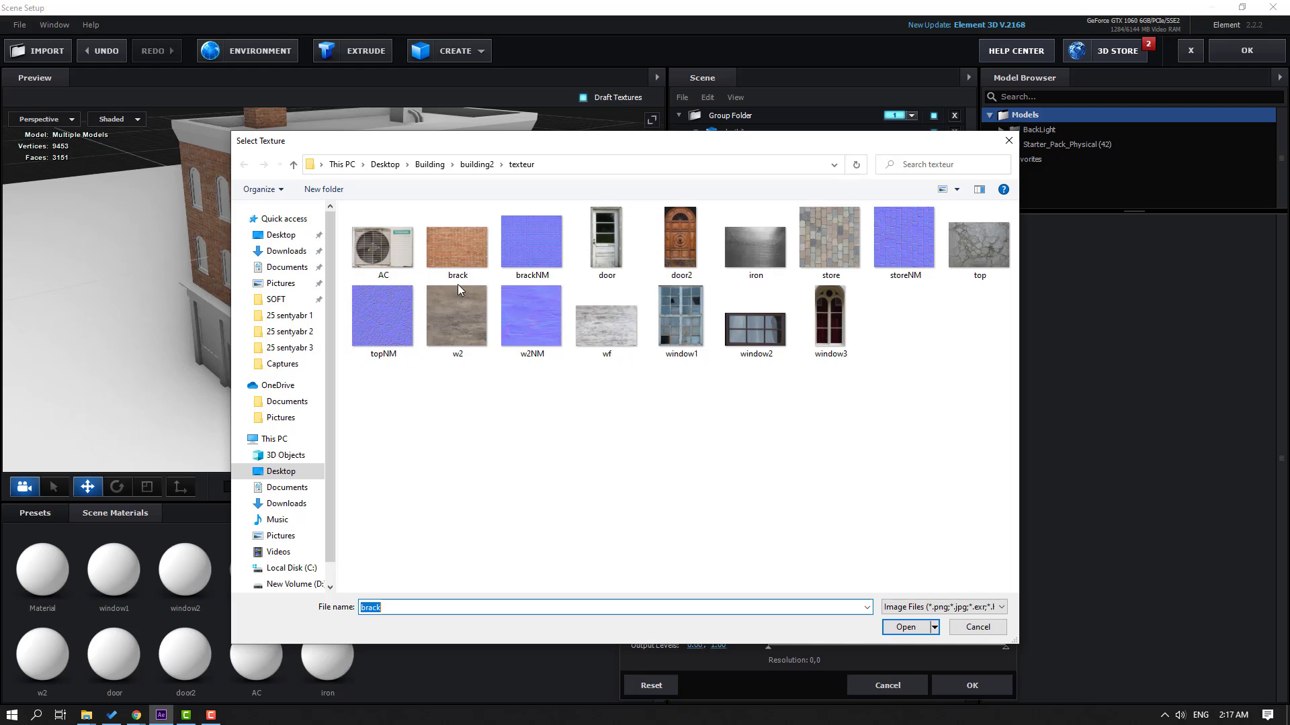
left_click(812, 244)
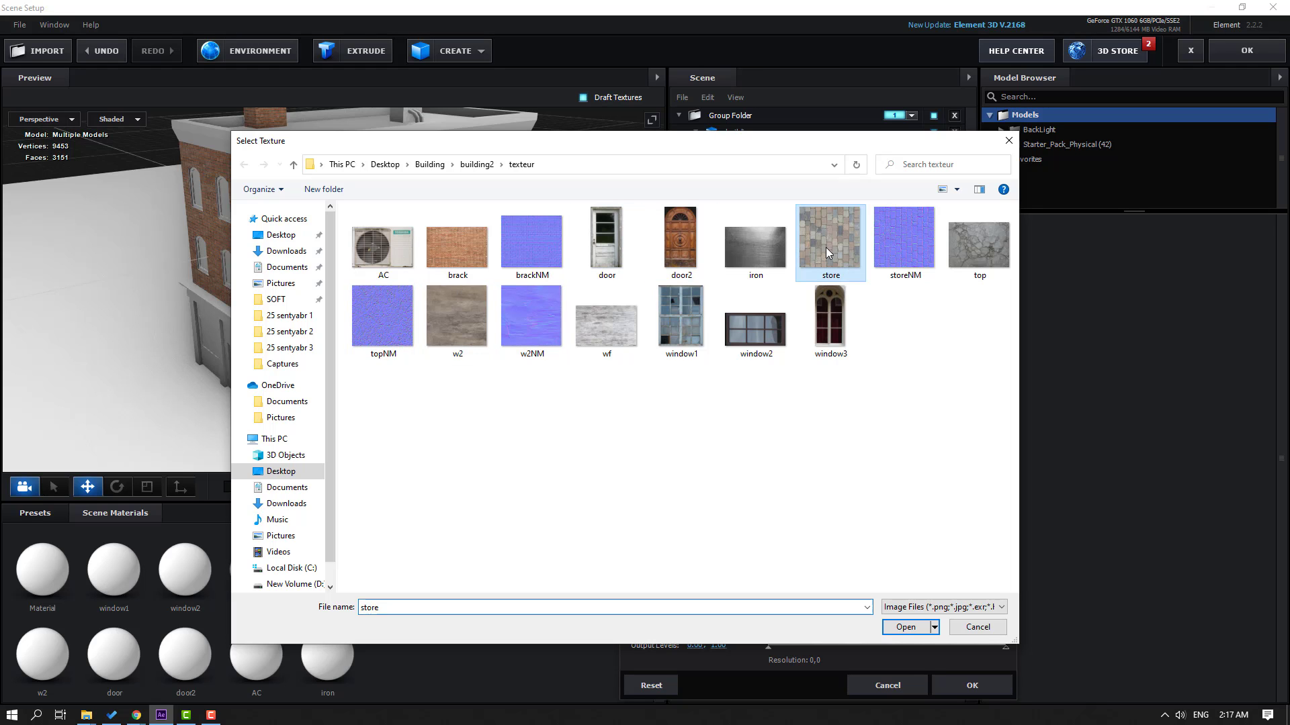
left_click(900, 627)
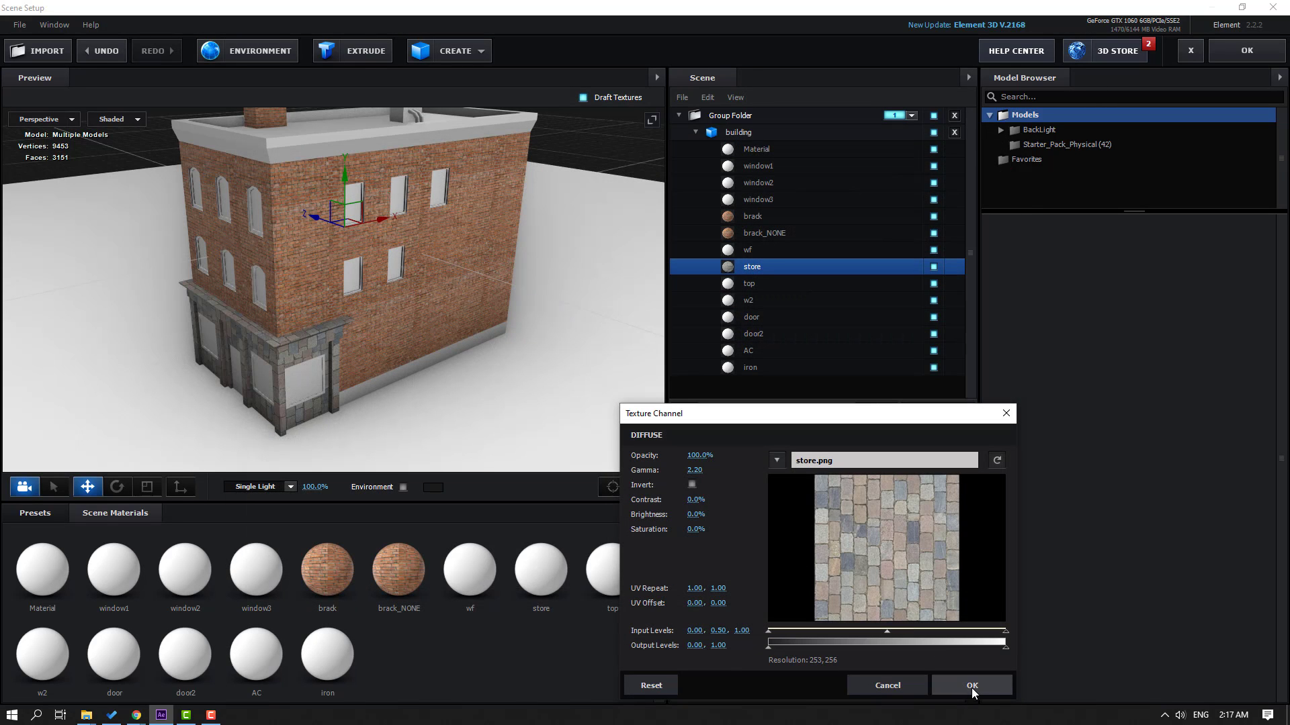
left_click(972, 686)
left_click_drag(422, 294, 390, 214)
scroll(422, 325, "up", 5)
left_click_drag(455, 344, 377, 342)
scroll(376, 348, "down", 10)
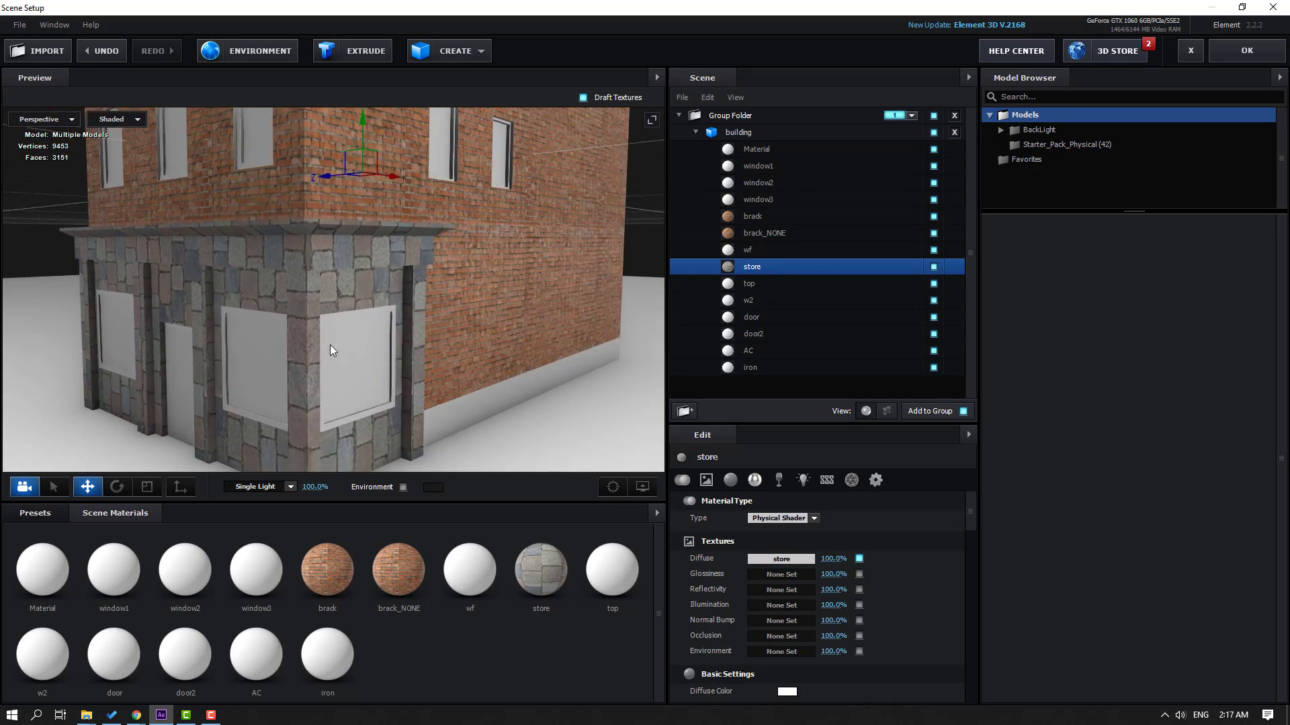
- Assign the top image as the diffuse texture of the top material and check it on the building's roof
left_click(757, 286)
scroll(517, 229, "down", 5)
left_click_drag(522, 207, 384, 180)
left_click_drag(499, 208, 437, 269)
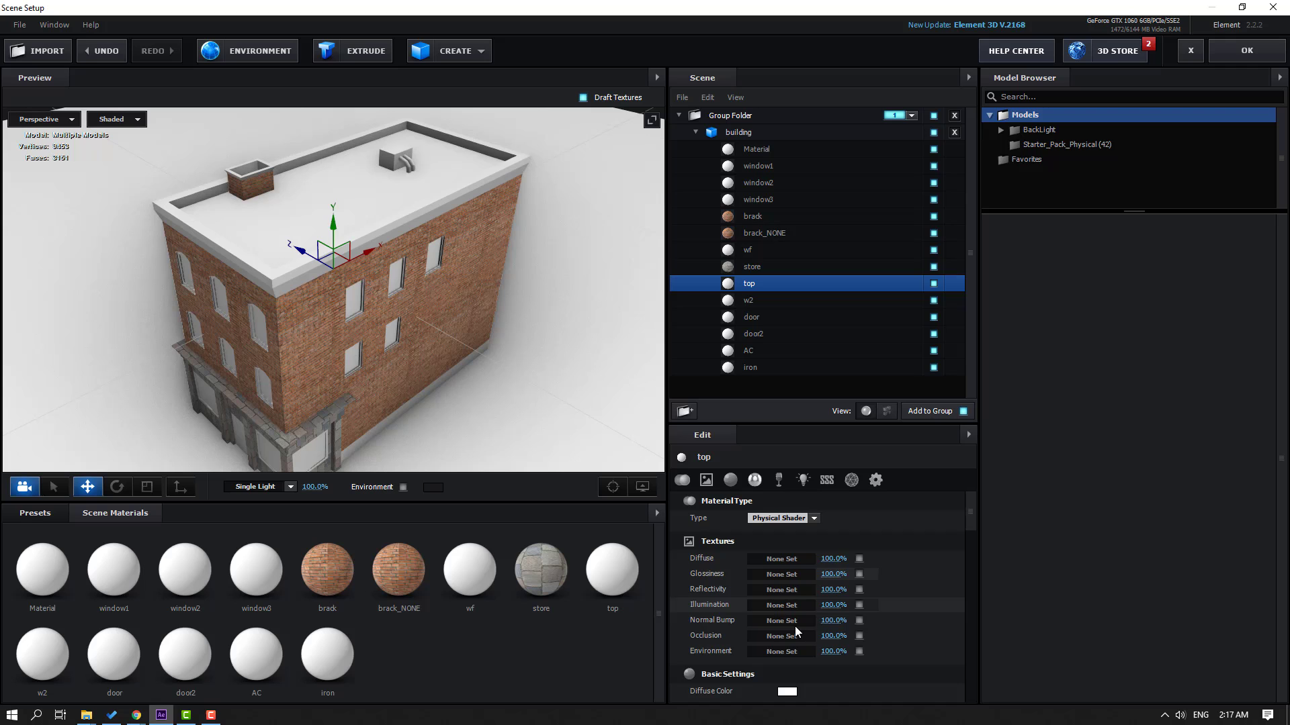
left_click(779, 560)
left_click(831, 463)
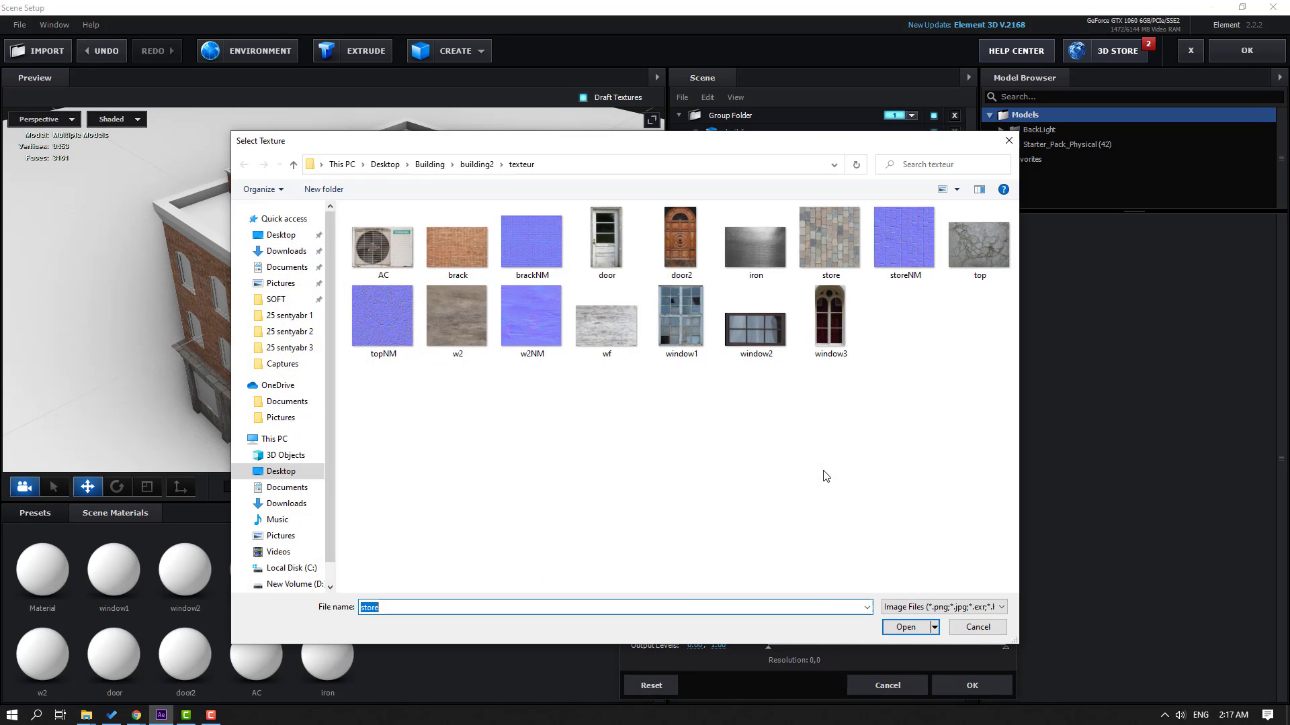
left_click(975, 259)
left_click(898, 633)
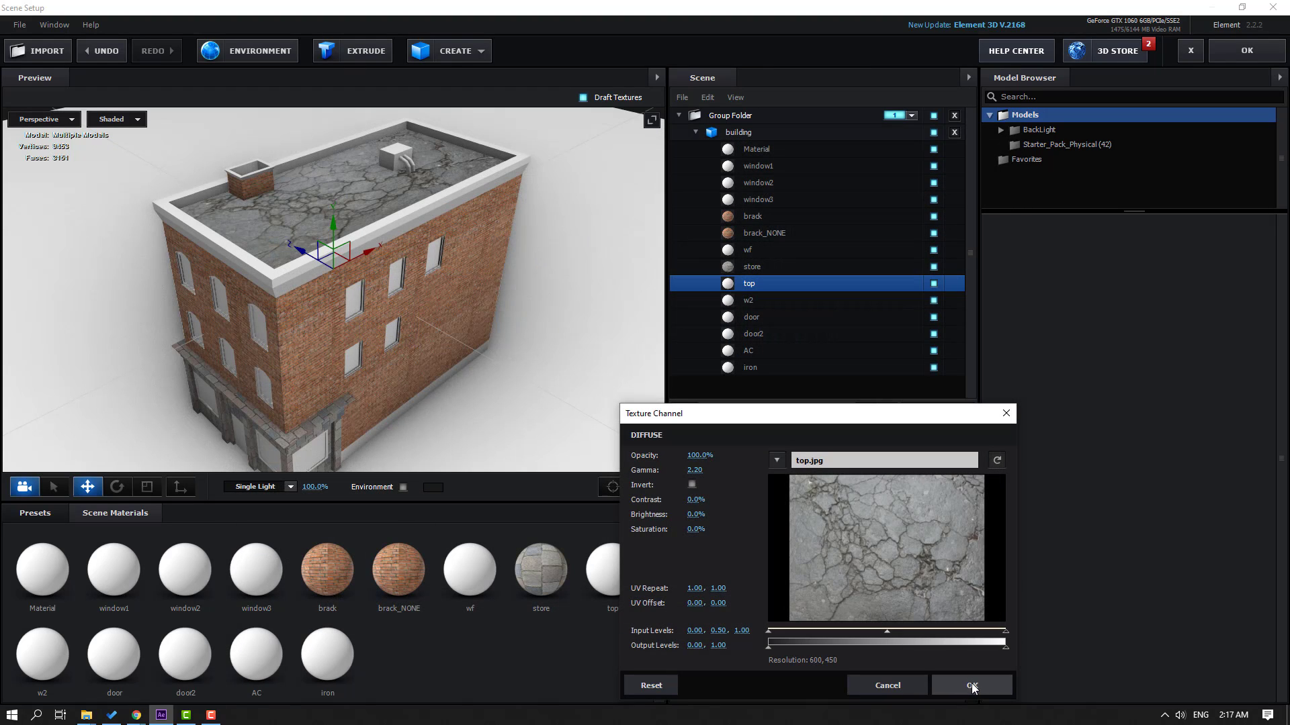
left_click(972, 686)
scroll(437, 315, "up", 3)
left_click_drag(440, 310, 452, 235)
- Load the w2 image as the w2 material's diffuse texture
left_click(745, 301)
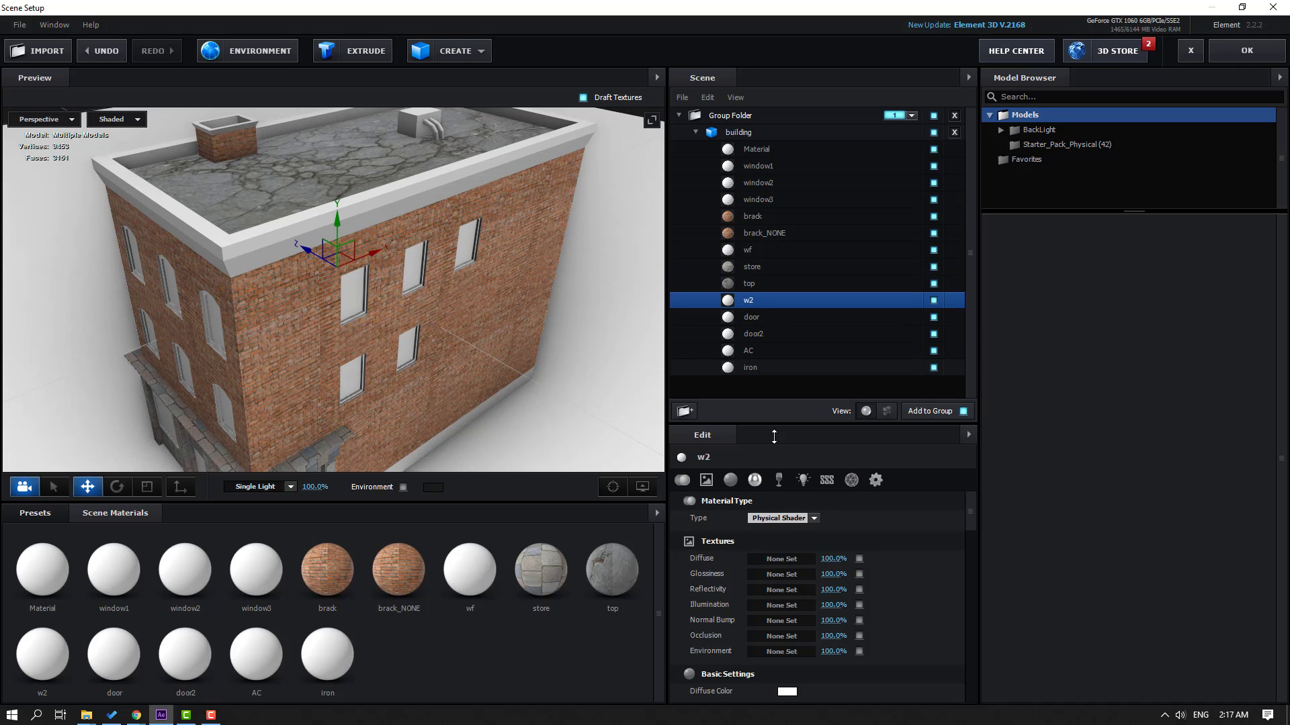
left_click(780, 559)
left_click(824, 472)
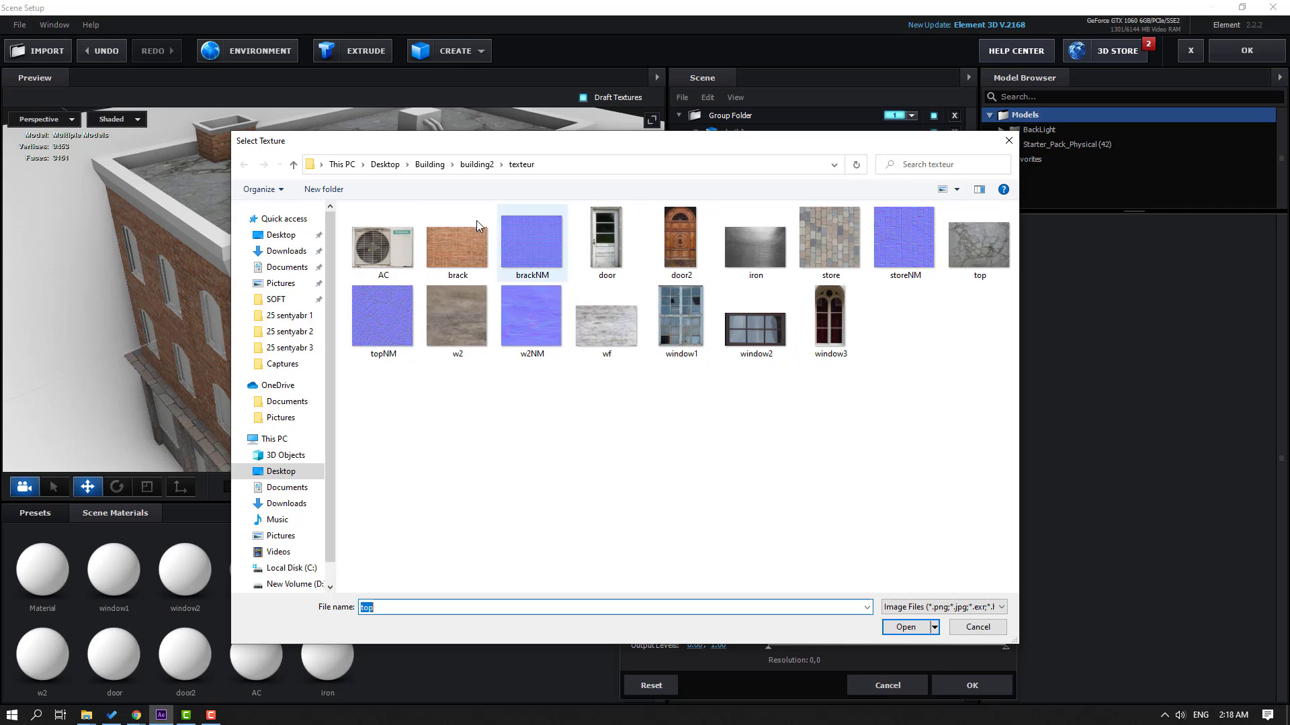
left_click(460, 323)
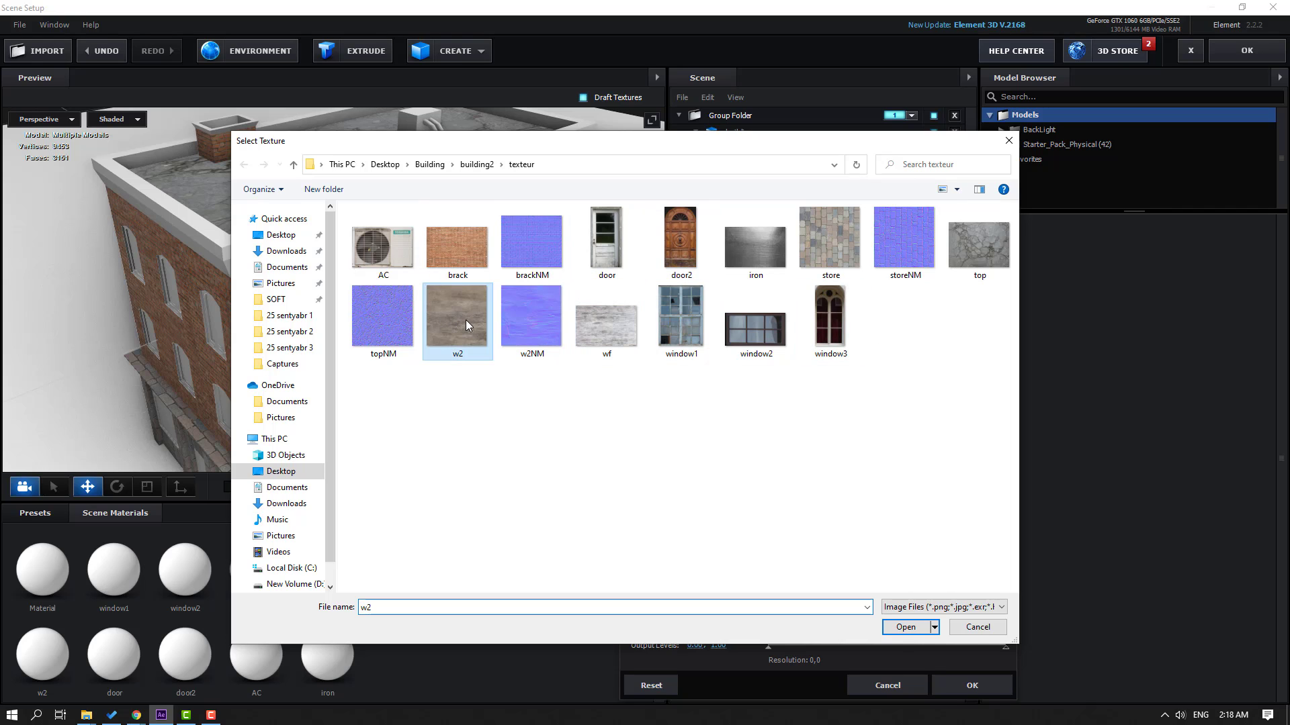
left_click(926, 629)
left_click(974, 685)
- Examine the roof edge up close, briefly hiding the w2 material to see which parts it covers
scroll(240, 179, "up", 6)
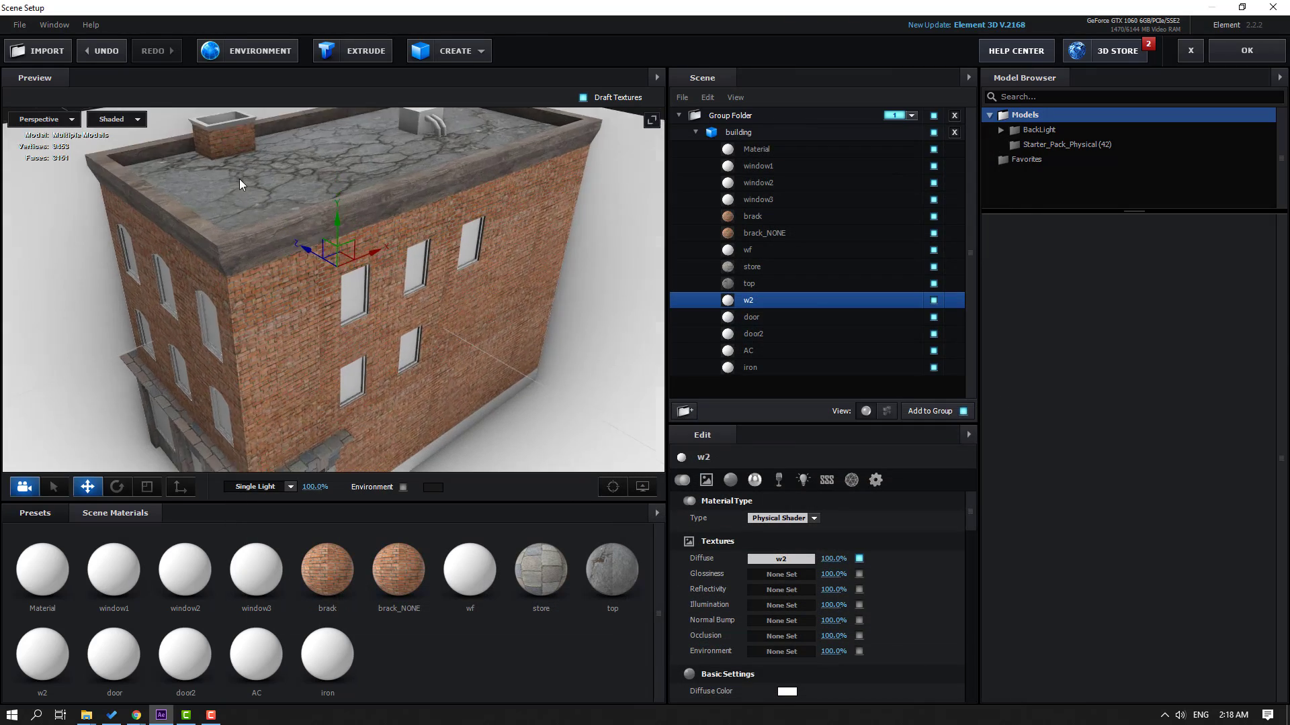
left_click_drag(203, 208, 345, 322)
scroll(345, 323, "down", 3)
left_click_drag(469, 377, 465, 378)
left_click(933, 301)
left_click(933, 302)
scroll(456, 280, "down", 6)
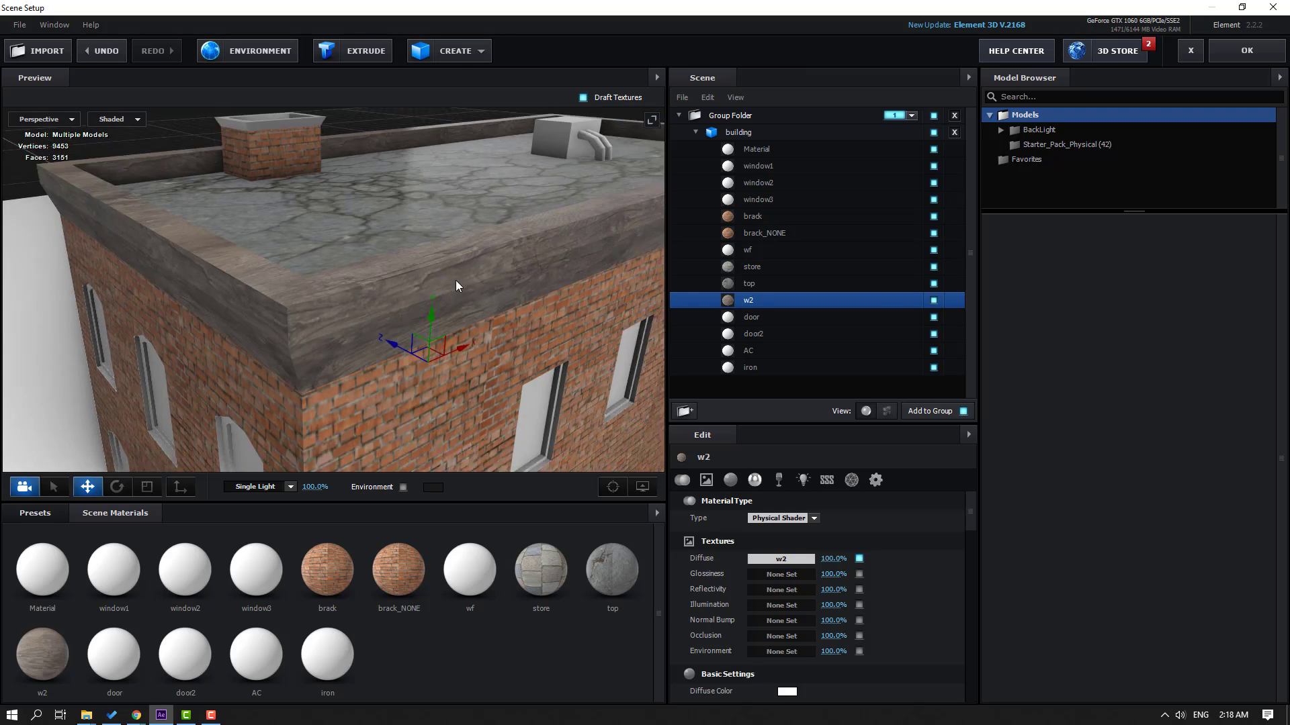
mouse_move(270, 289)
left_mouse_down()
mouse_move(403, 291)
mouse_move(263, 289)
left_mouse_up()
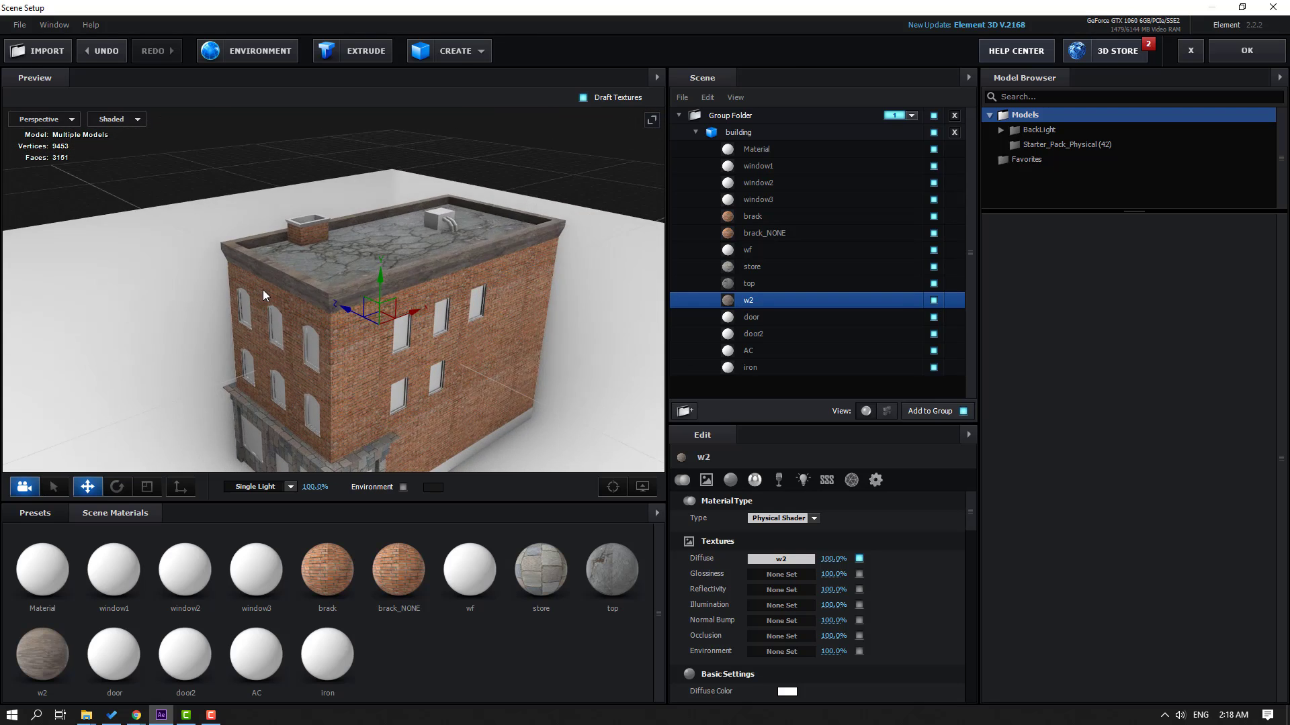
- Assign the door image as the door material's diffuse texture and inspect the ground-floor entrance
left_click(771, 317)
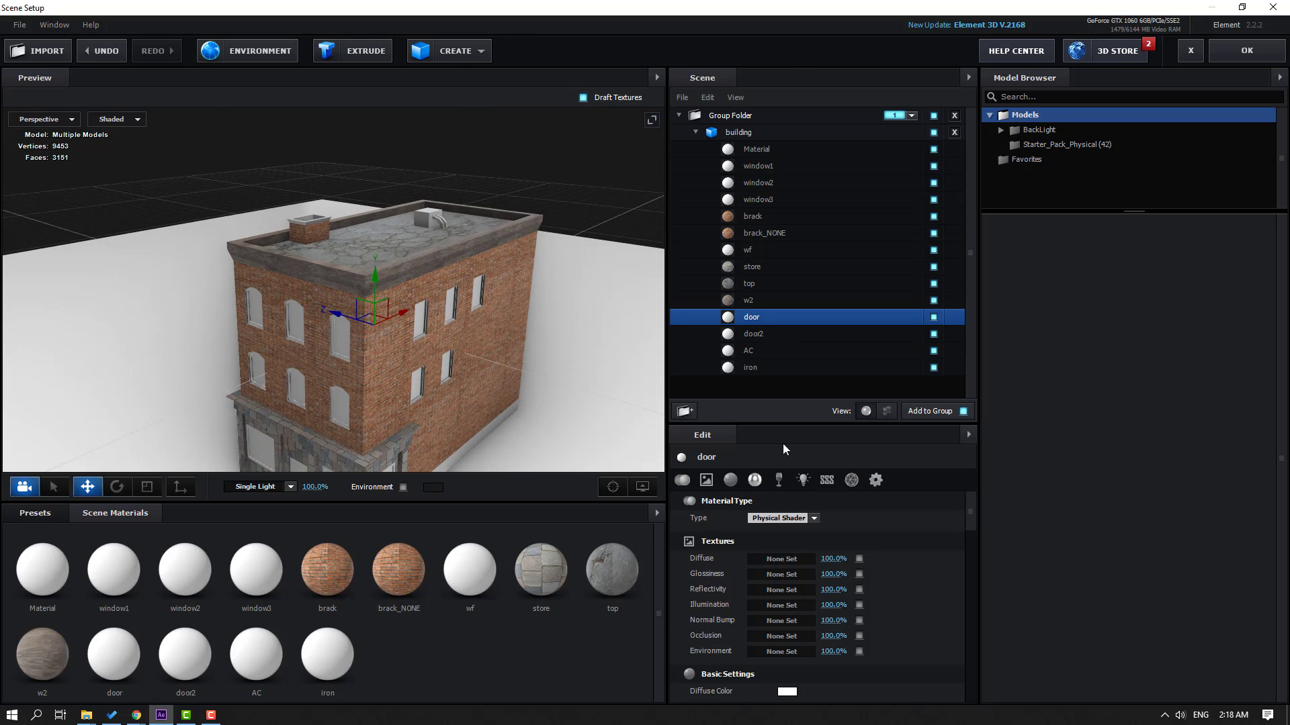
left_click(781, 559)
left_click(820, 461)
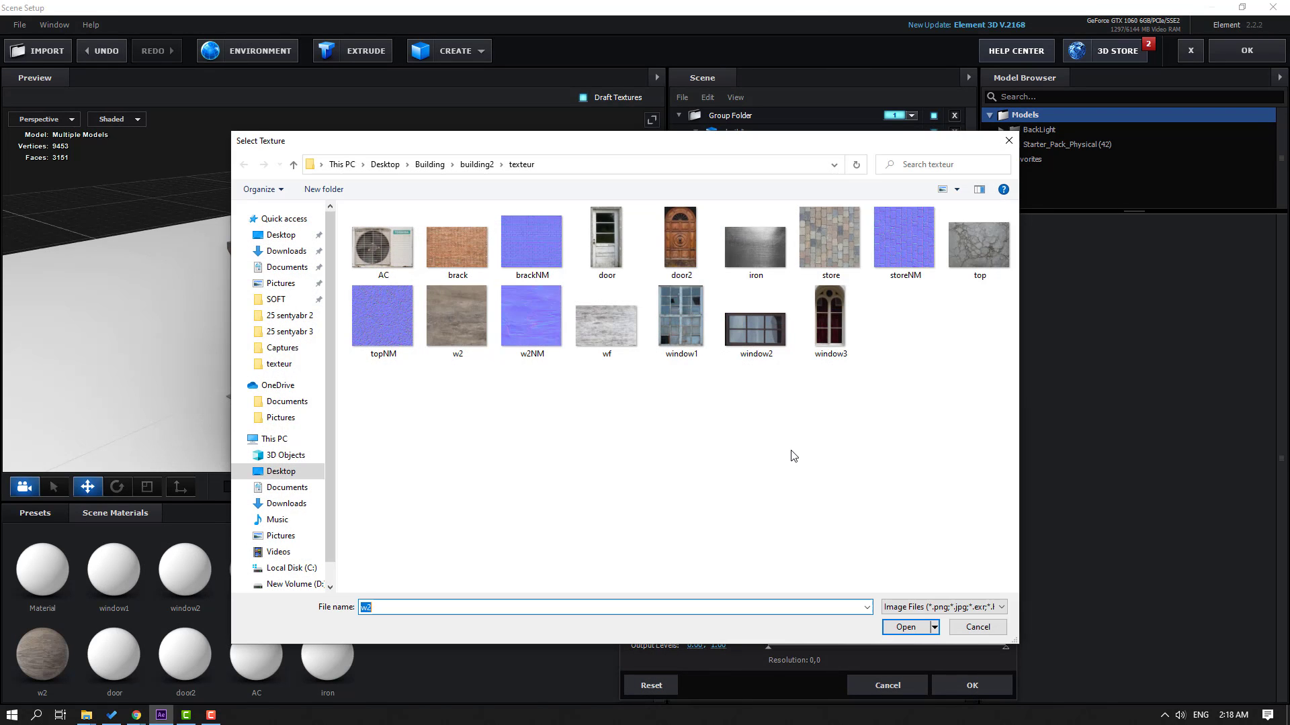
left_click(608, 242)
left_click(906, 626)
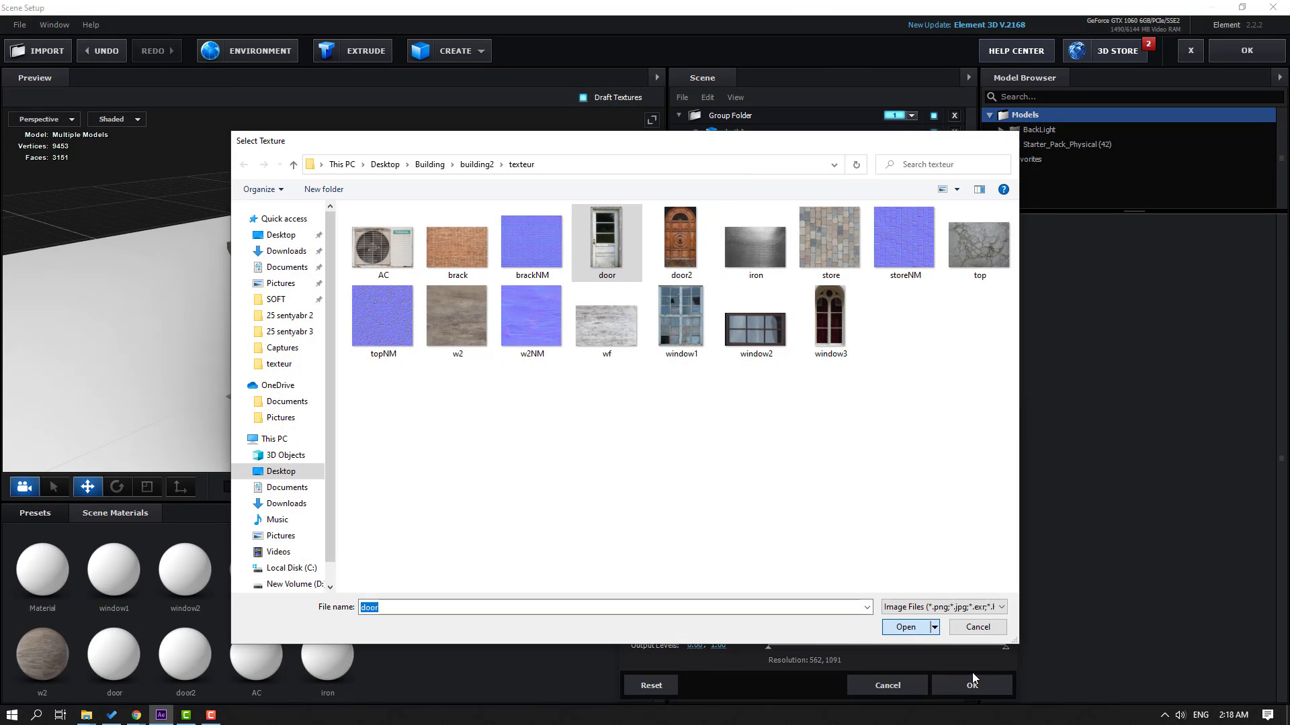
left_click(972, 685)
scroll(390, 262, "up", 6)
left_click_drag(318, 361, 304, 320)
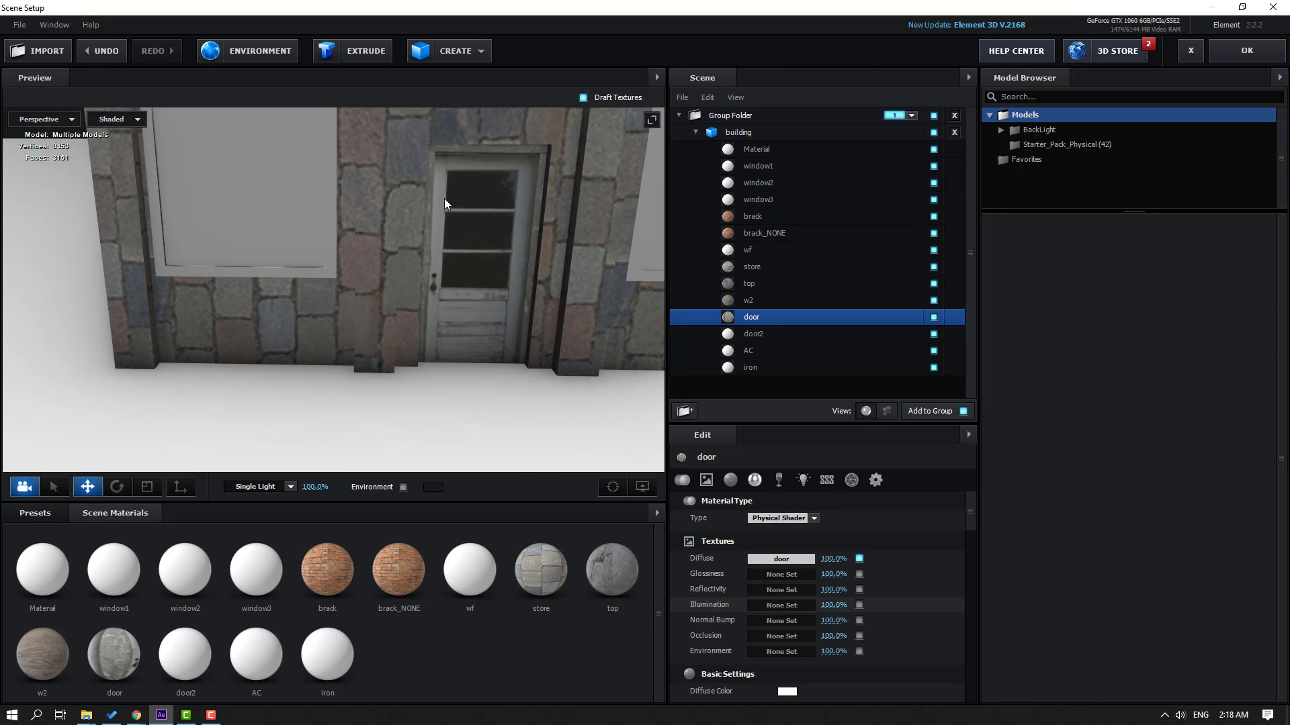
scroll(465, 304, "down", 6)
scroll(457, 294, "up", 3)
left_click_drag(465, 310, 524, 316)
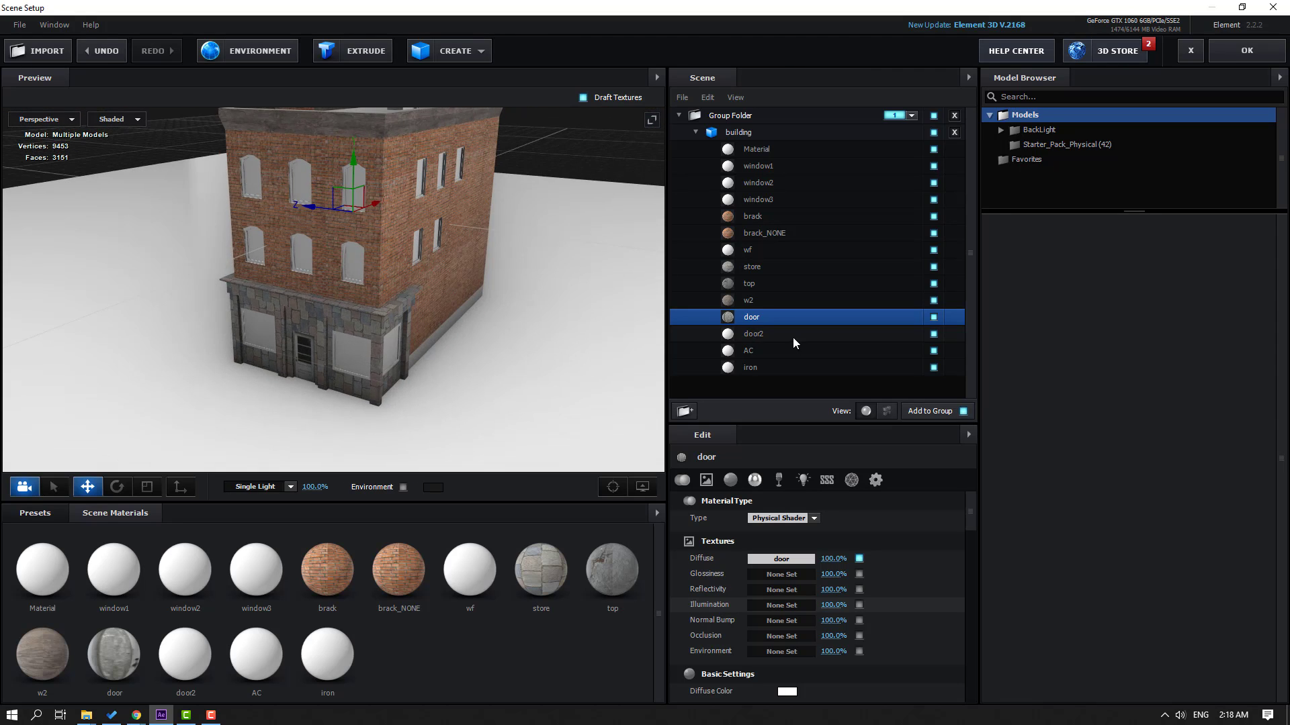
- Assign the door2 image as the door2 material's diffuse texture and check the back door by briefly hiding that material
left_click(768, 335)
left_click(791, 558)
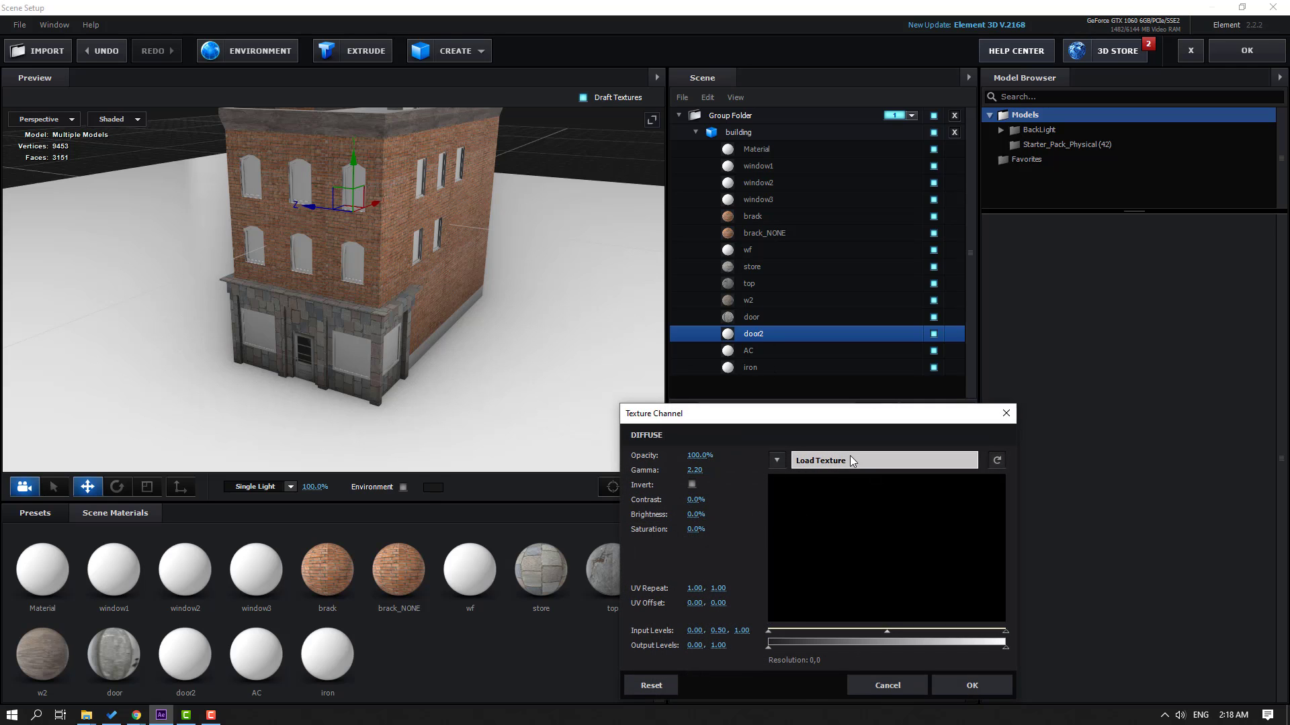
left_click(835, 454)
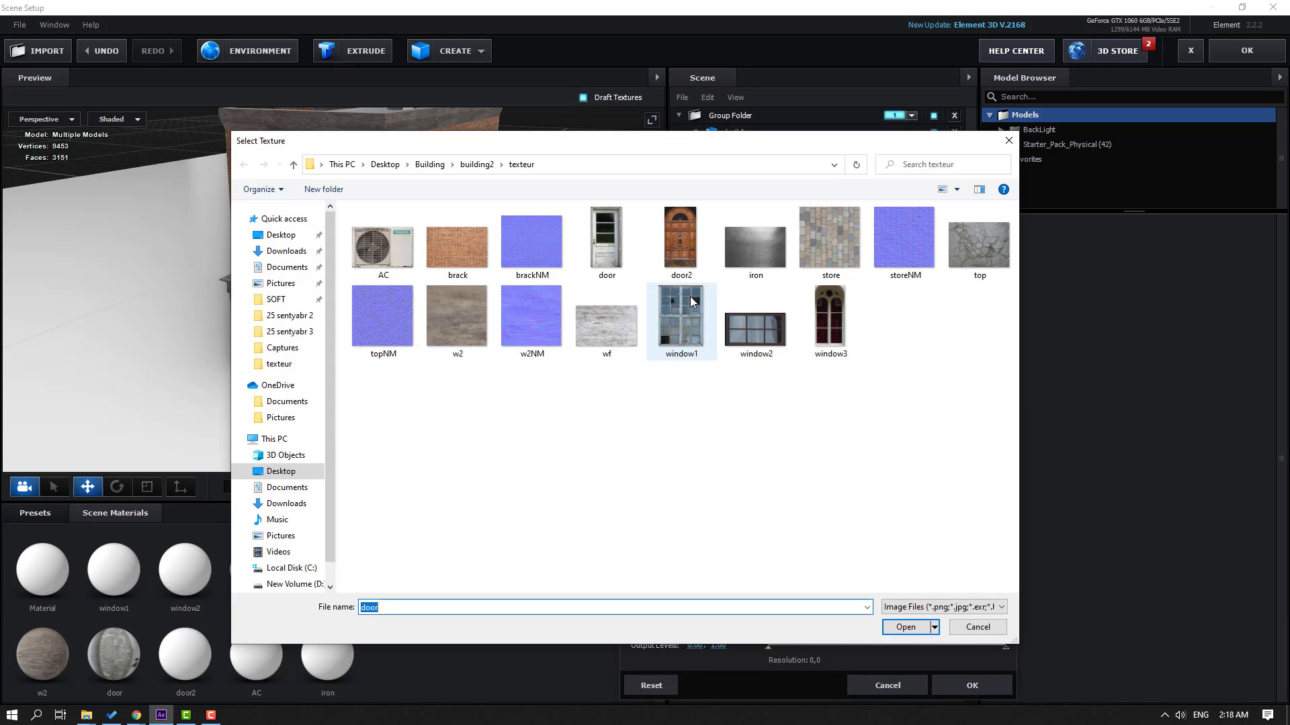
left_click(680, 241)
left_click(914, 627)
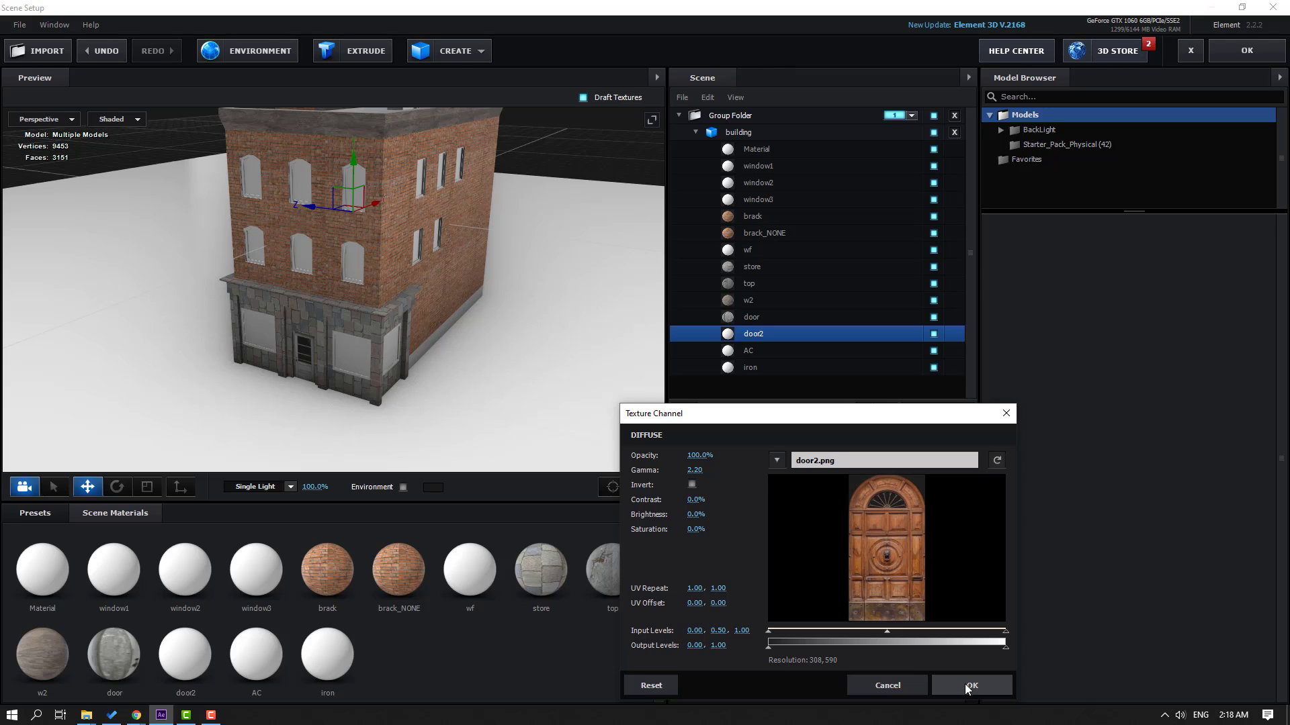
left_click(965, 684)
left_click_drag(626, 315, 784, 305)
left_click_drag(282, 376, 316, 361)
left_click(937, 335)
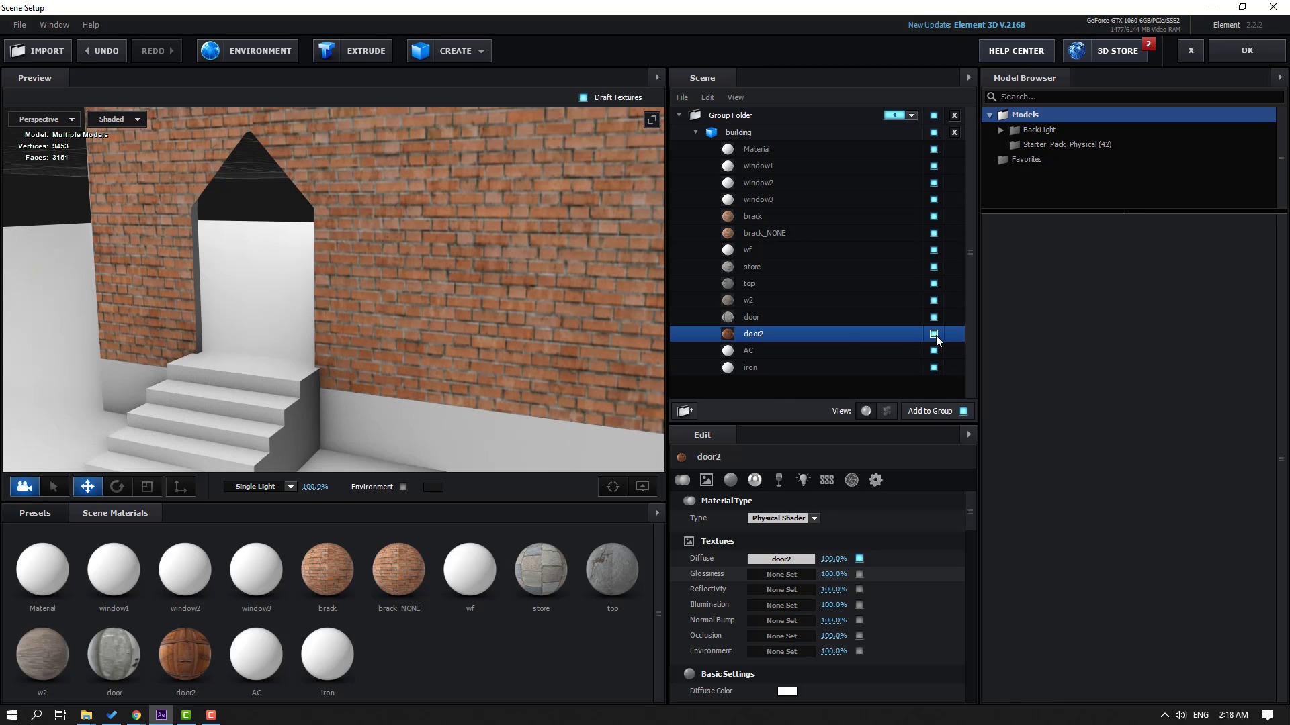
left_click(936, 336)
scroll(523, 294, "down", 8)
left_click_drag(506, 259, 470, 322)
- Assign the AC image as the AC material's diffuse texture and check the rooftop unit by briefly hiding that material
left_click(750, 353)
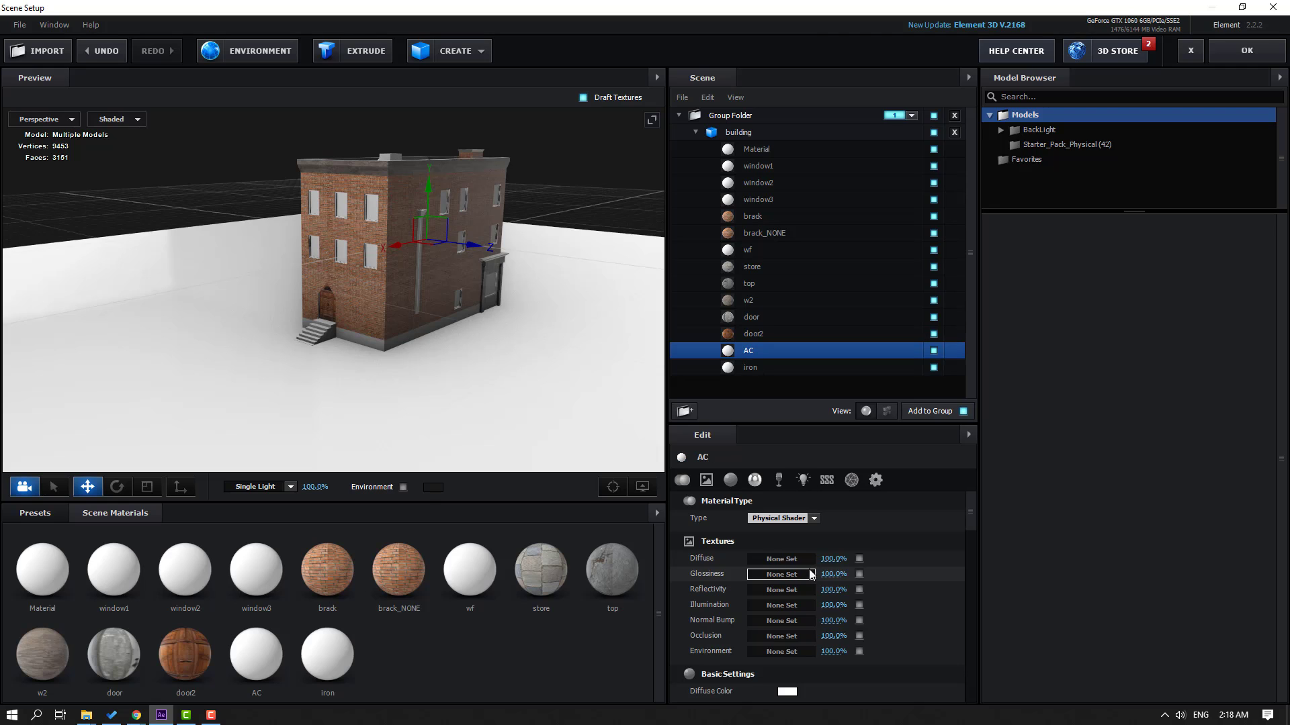
left_click(793, 560)
left_click(845, 461)
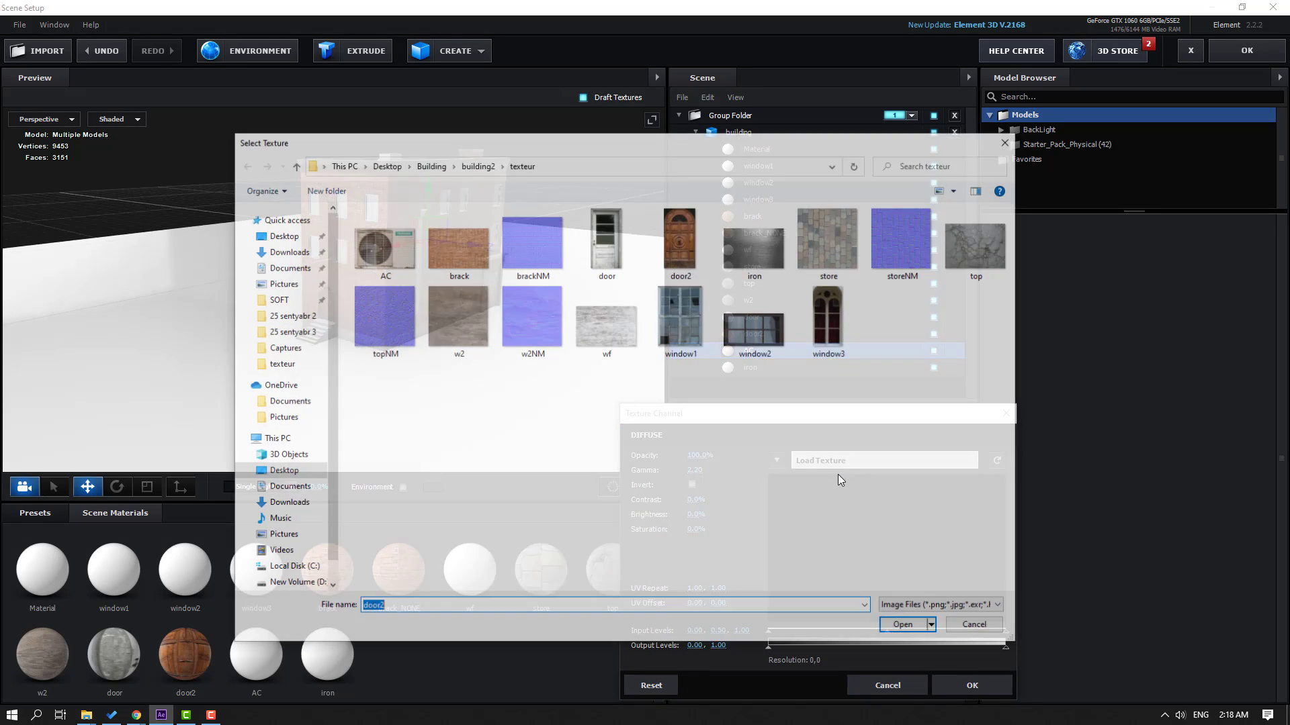
left_click(383, 243)
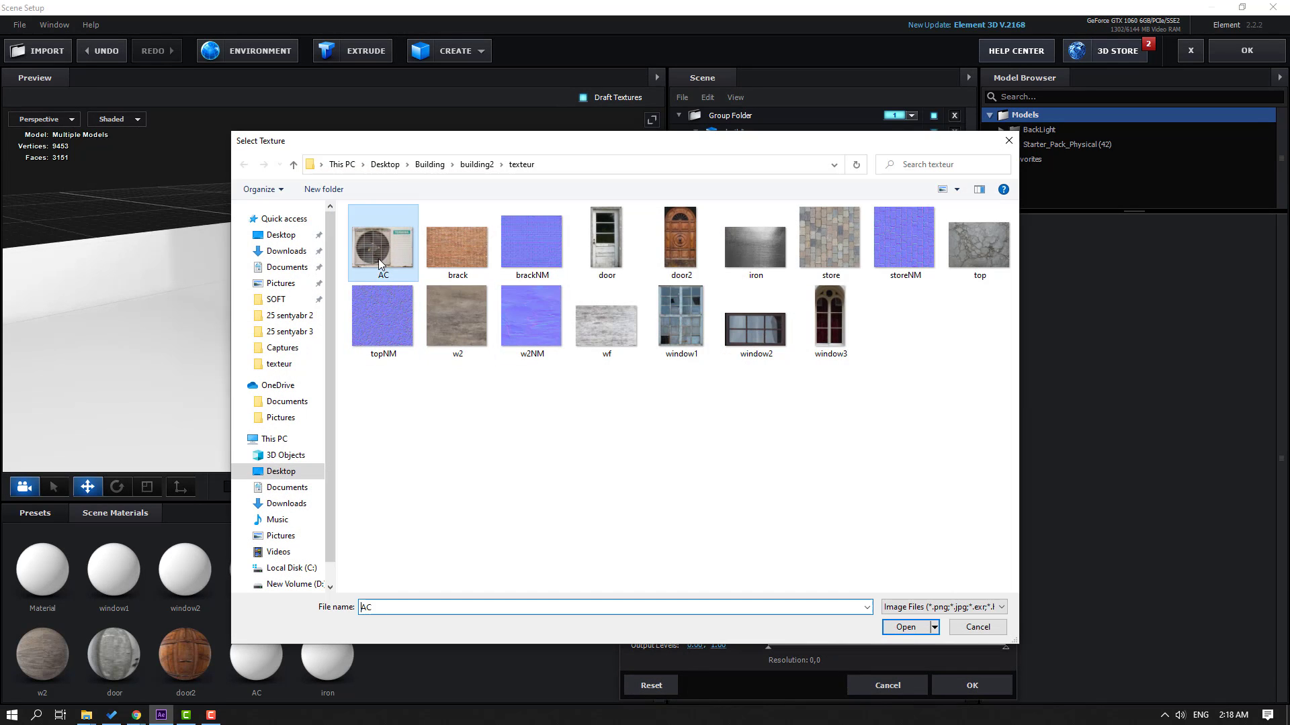
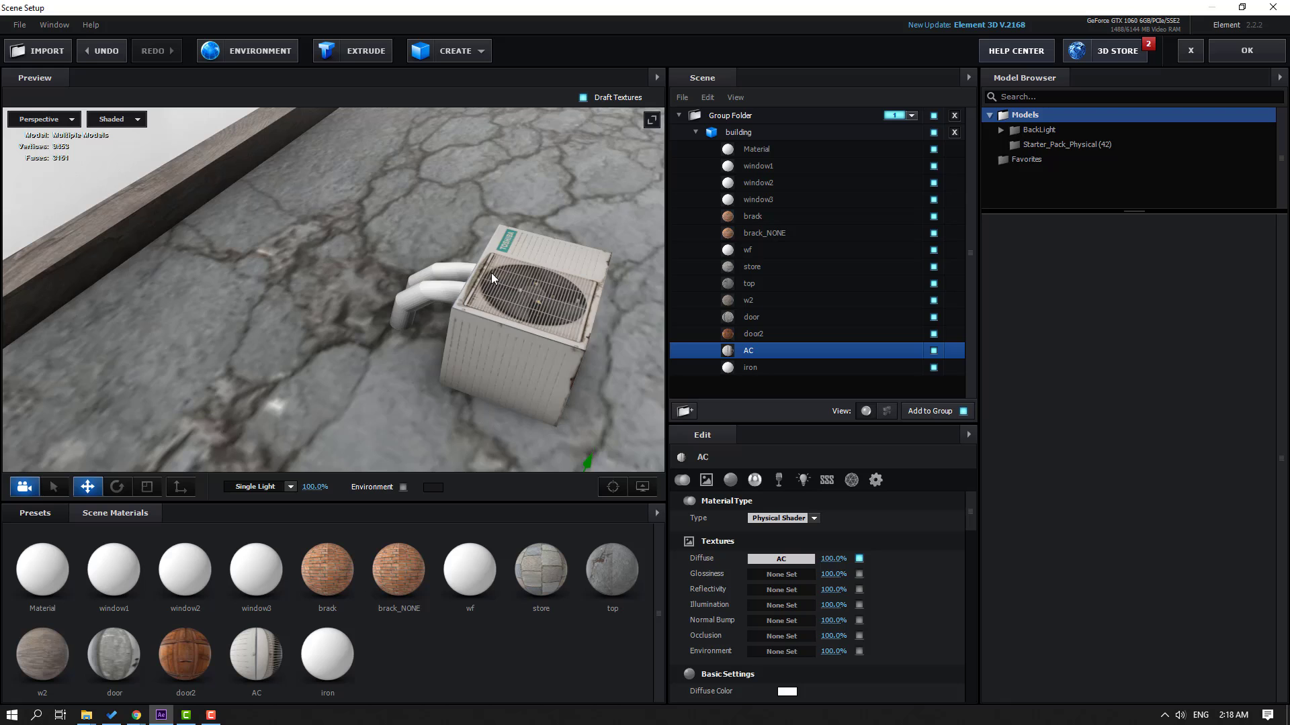
left_click_drag(519, 336, 907, 420)
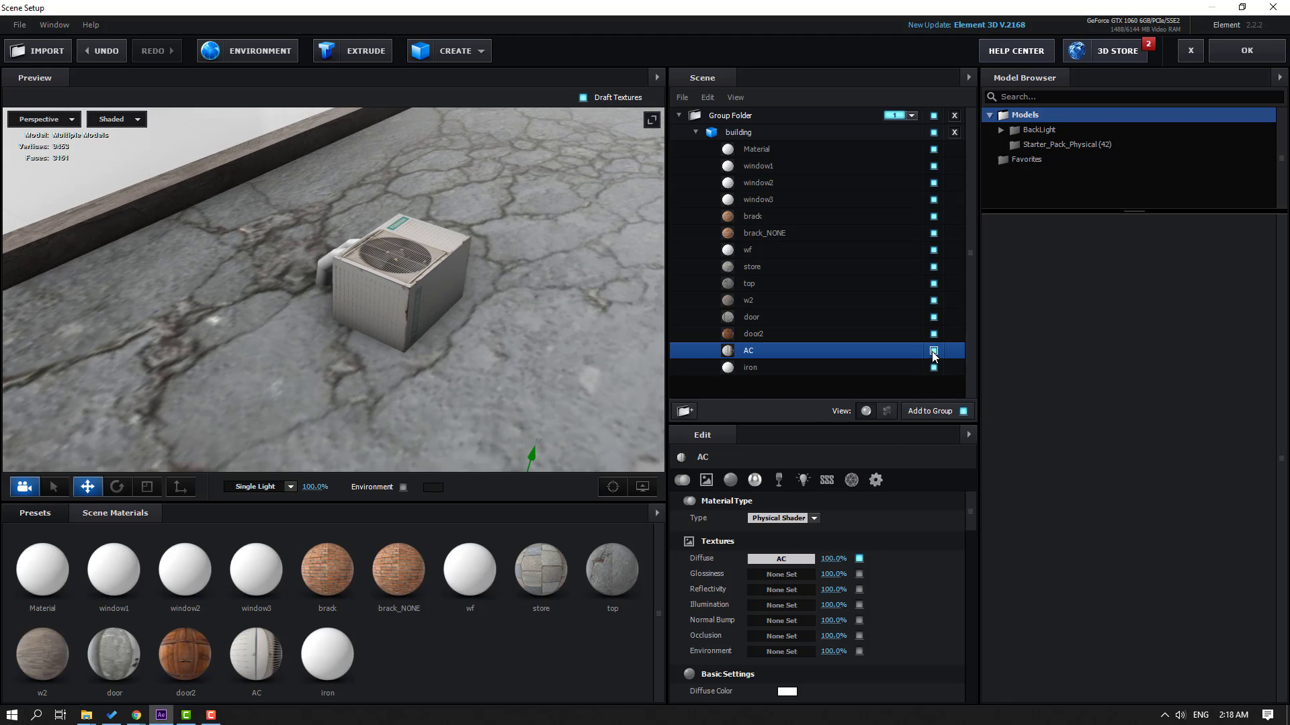
left_click(933, 352)
left_click(933, 352)
scroll(396, 315, "down", 10)
left_click_drag(393, 329, 483, 316)
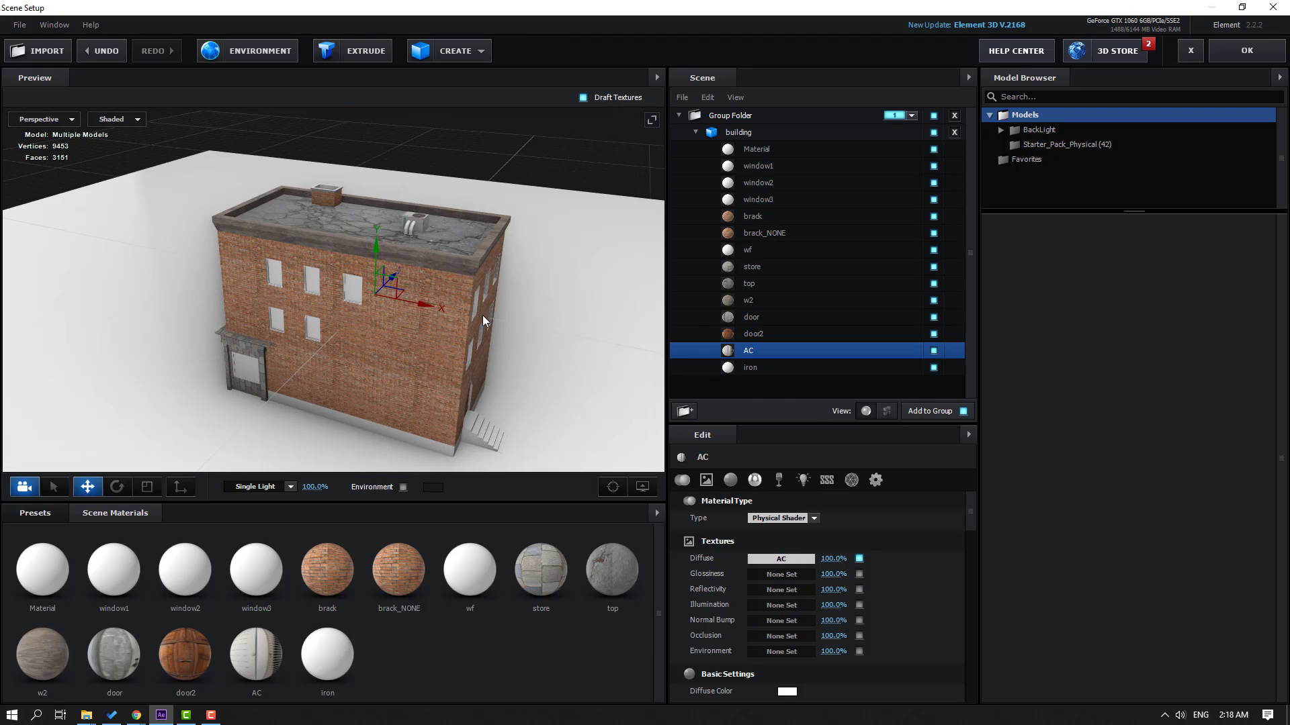
- Load the iron image as the diffuse texture of the iron material
left_click(750, 370)
left_click(779, 559)
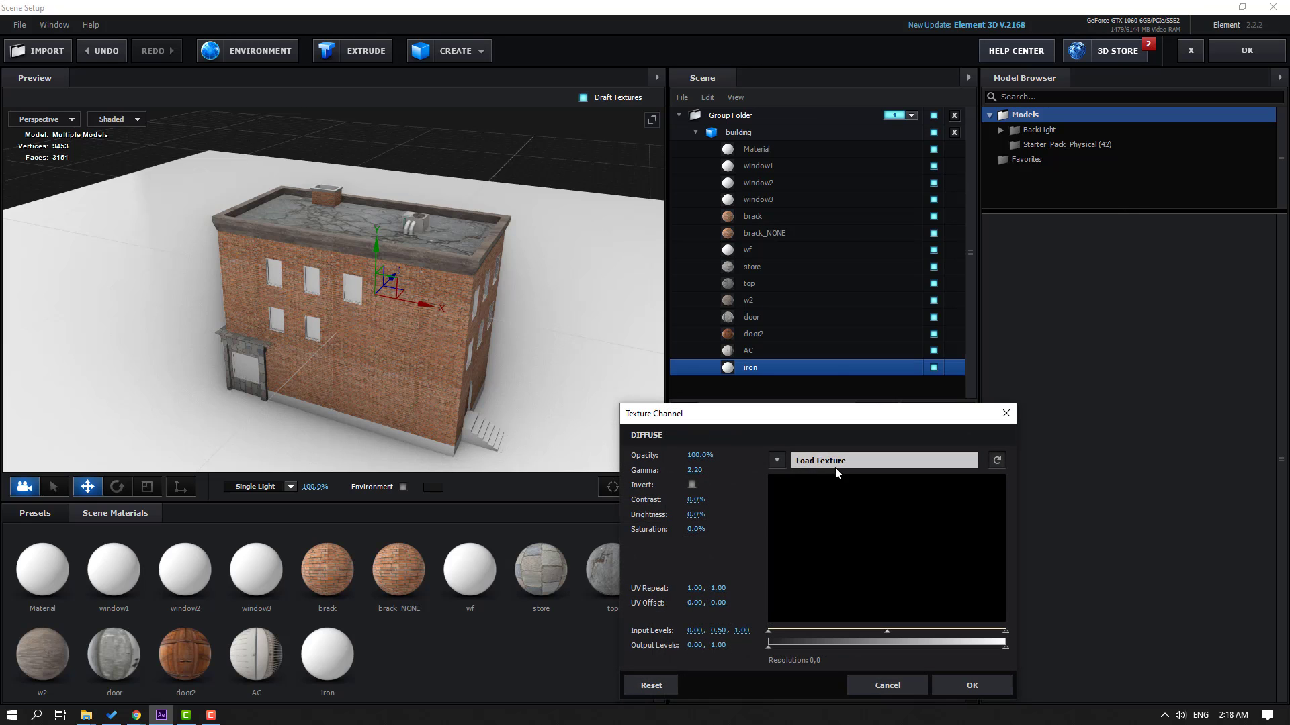
left_click(839, 465)
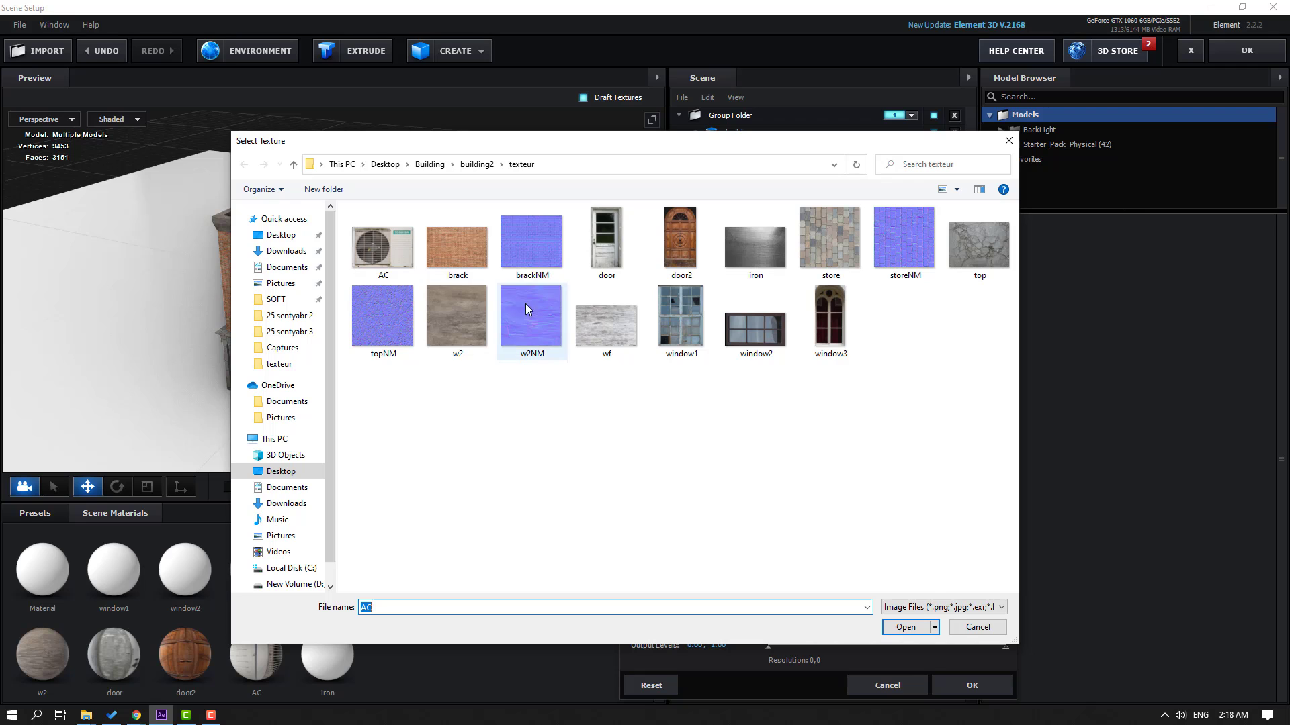
left_click(756, 255)
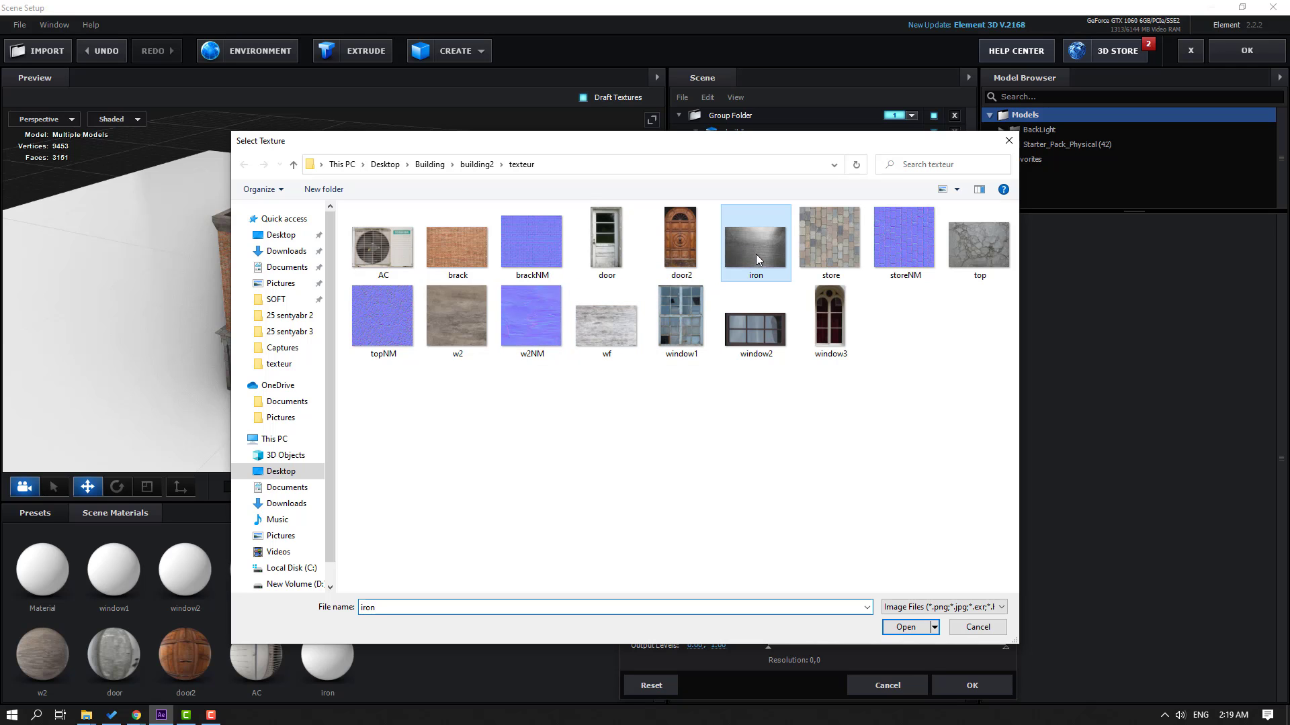
left_click(906, 627)
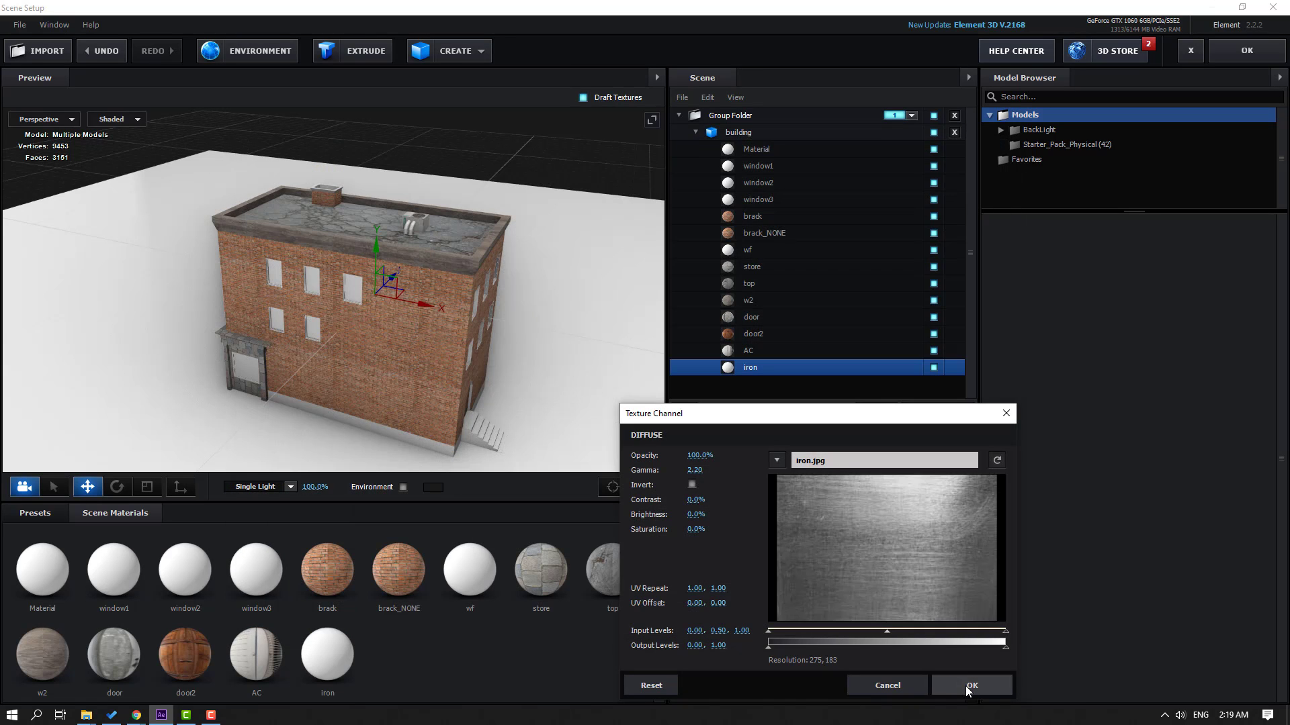
left_click(965, 687)
- Examine the drainpipe on the side wall, toggling the iron material's visibility to see which parts it covers
left_click_drag(307, 346, 556, 369)
left_click(930, 369)
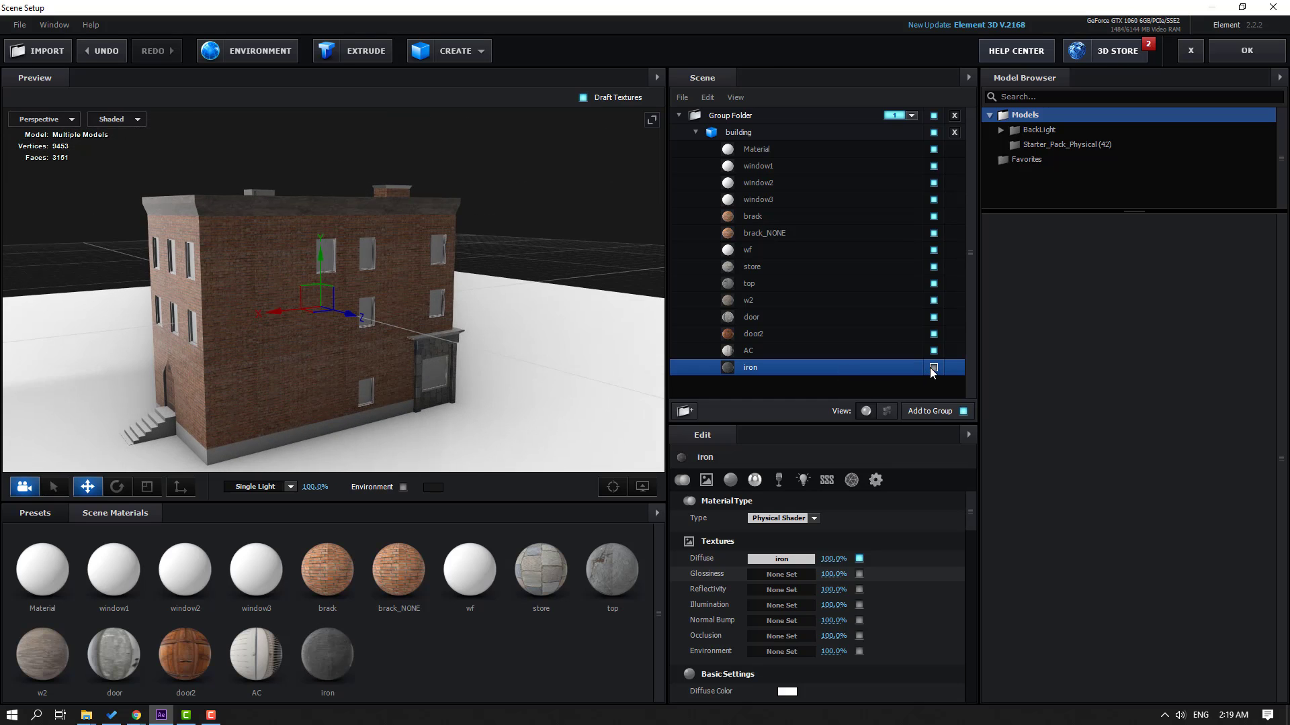
left_click(930, 369)
scroll(224, 333, "up", 8)
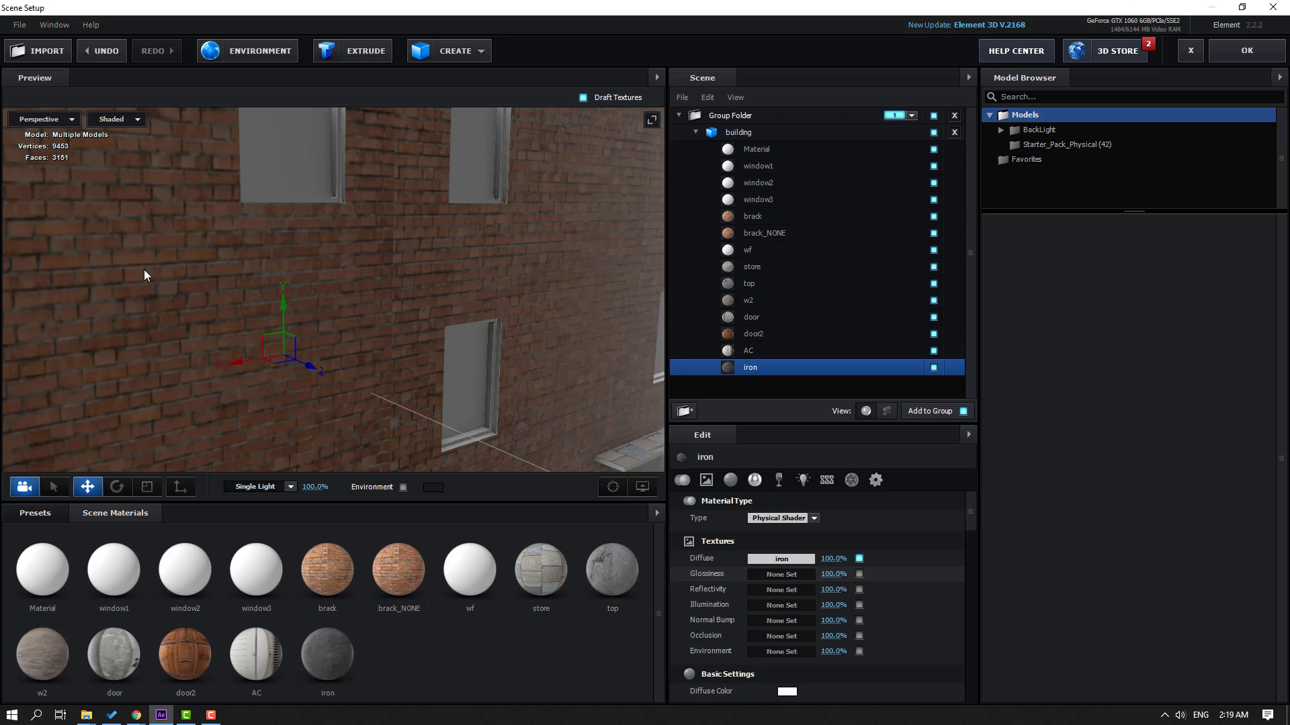
left_click_drag(145, 271, 177, 289)
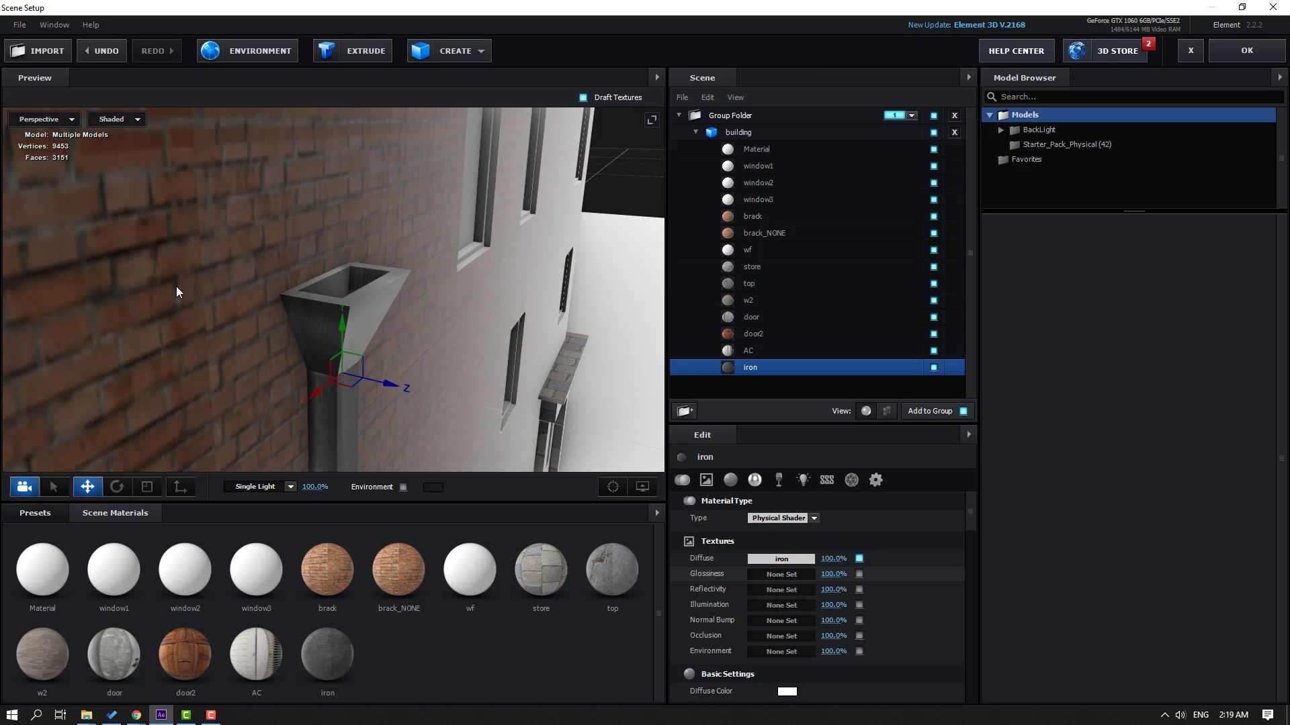
left_click(933, 369)
left_click(933, 369)
scroll(238, 360, "down", 10)
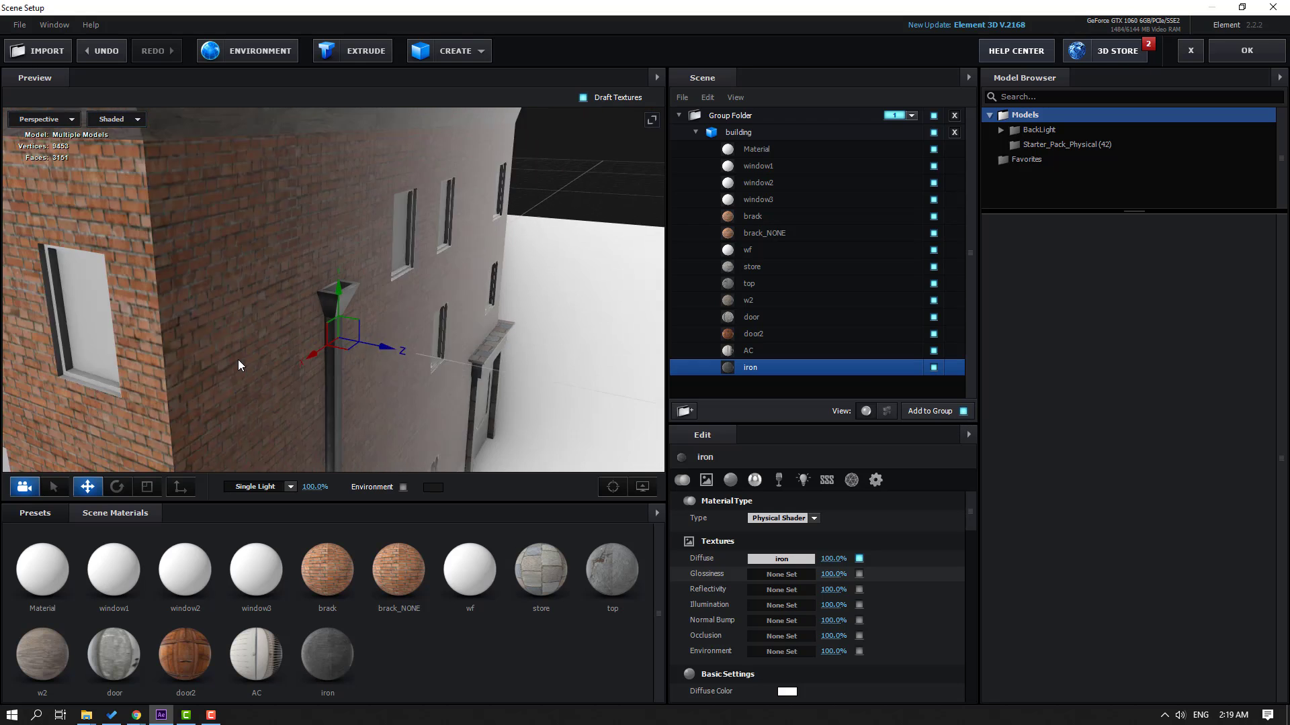
left_click_drag(571, 321, 360, 329)
scroll(453, 340, "down", 5)
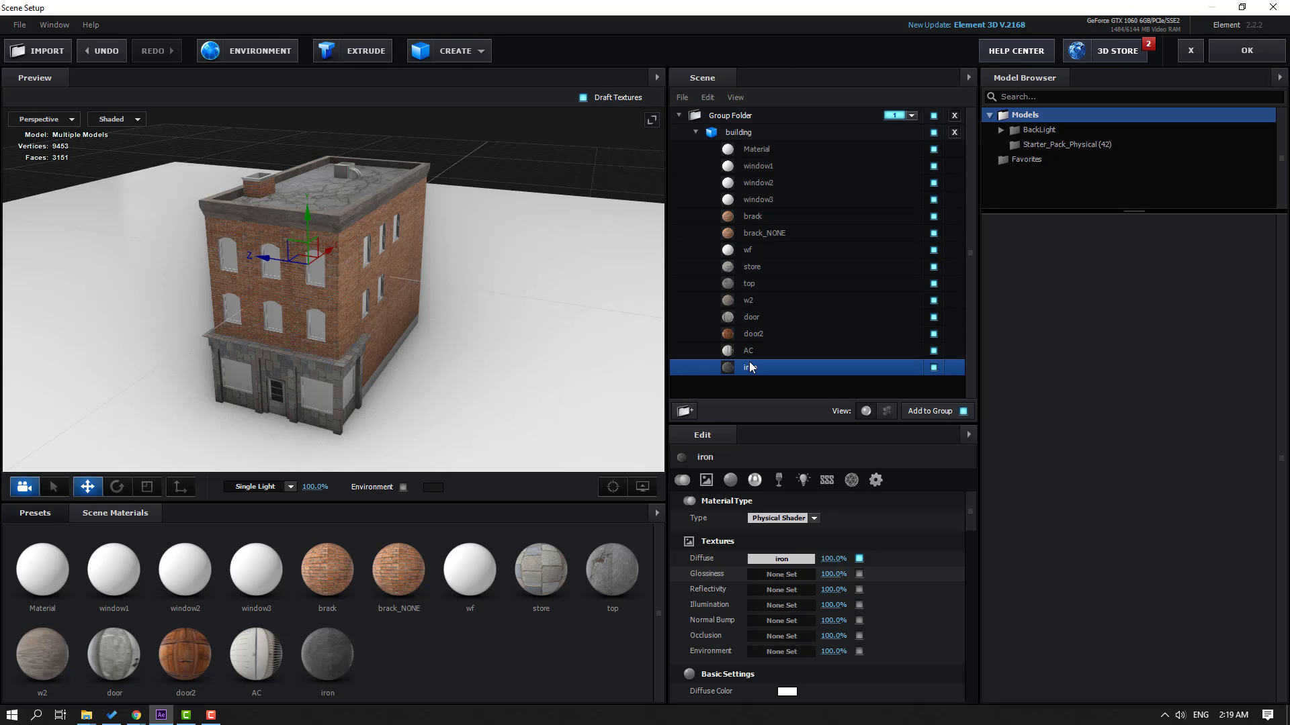
- Assign the wf image as the wf material's diffuse texture and check the covered parts by briefly hiding that material
left_click(747, 251)
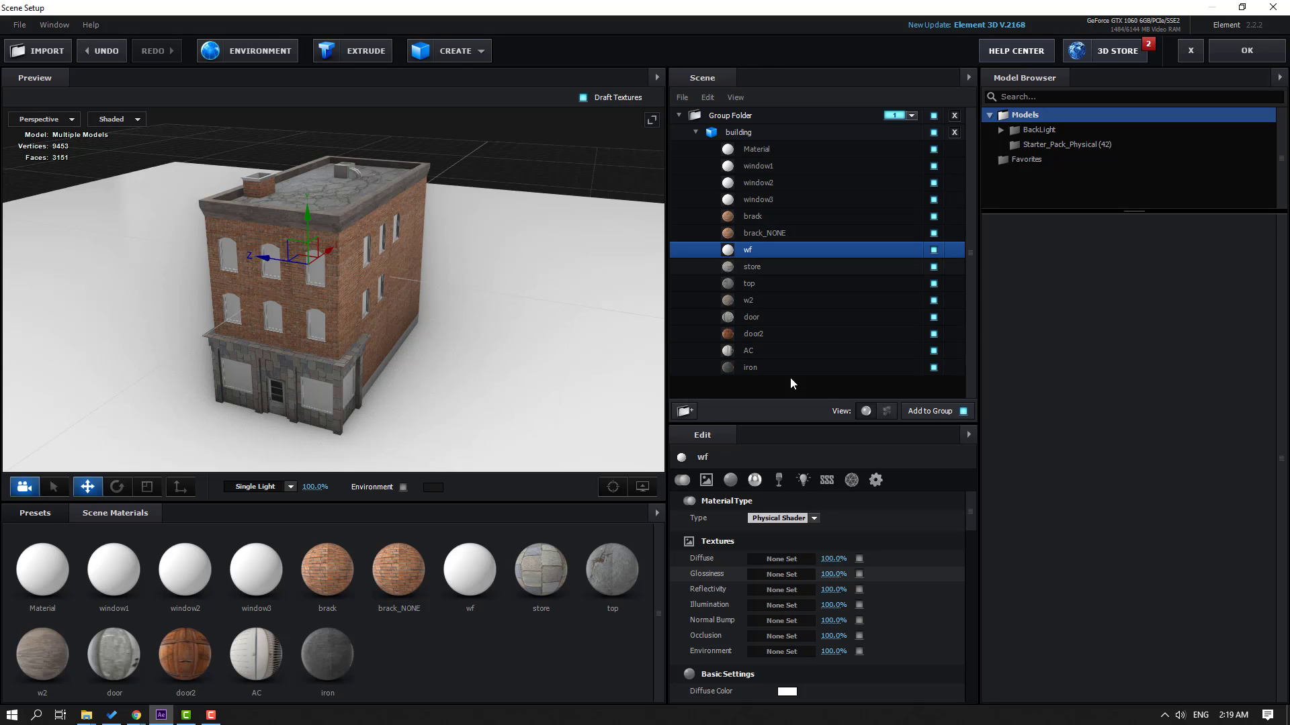
left_click(781, 559)
left_click(846, 461)
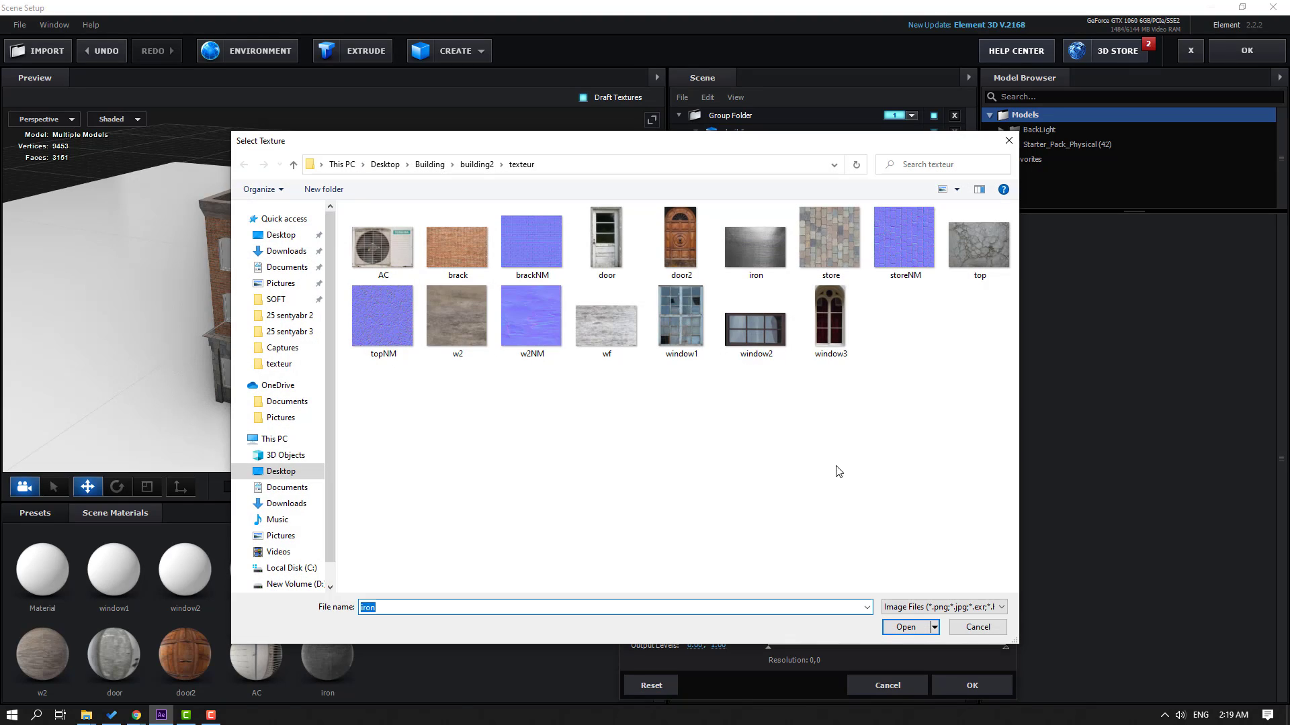
left_click(607, 326)
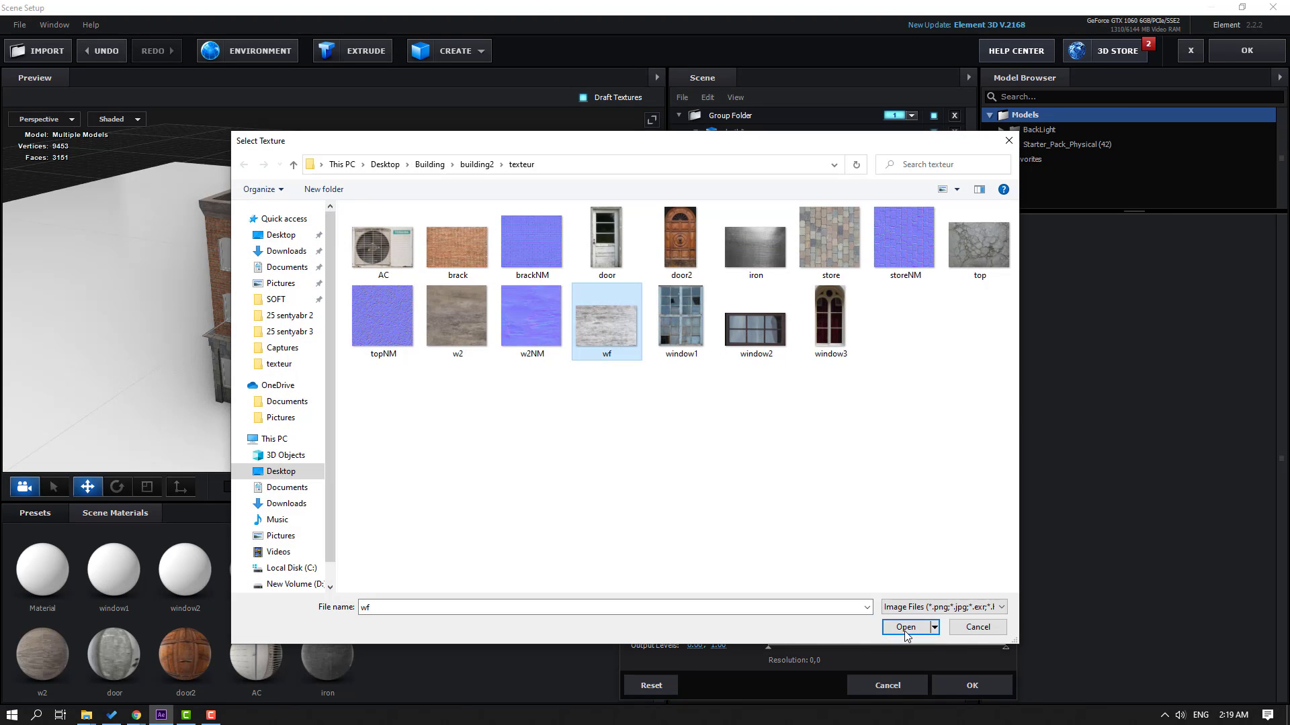
left_click(906, 627)
left_click(972, 685)
left_click_drag(376, 370, 563, 351)
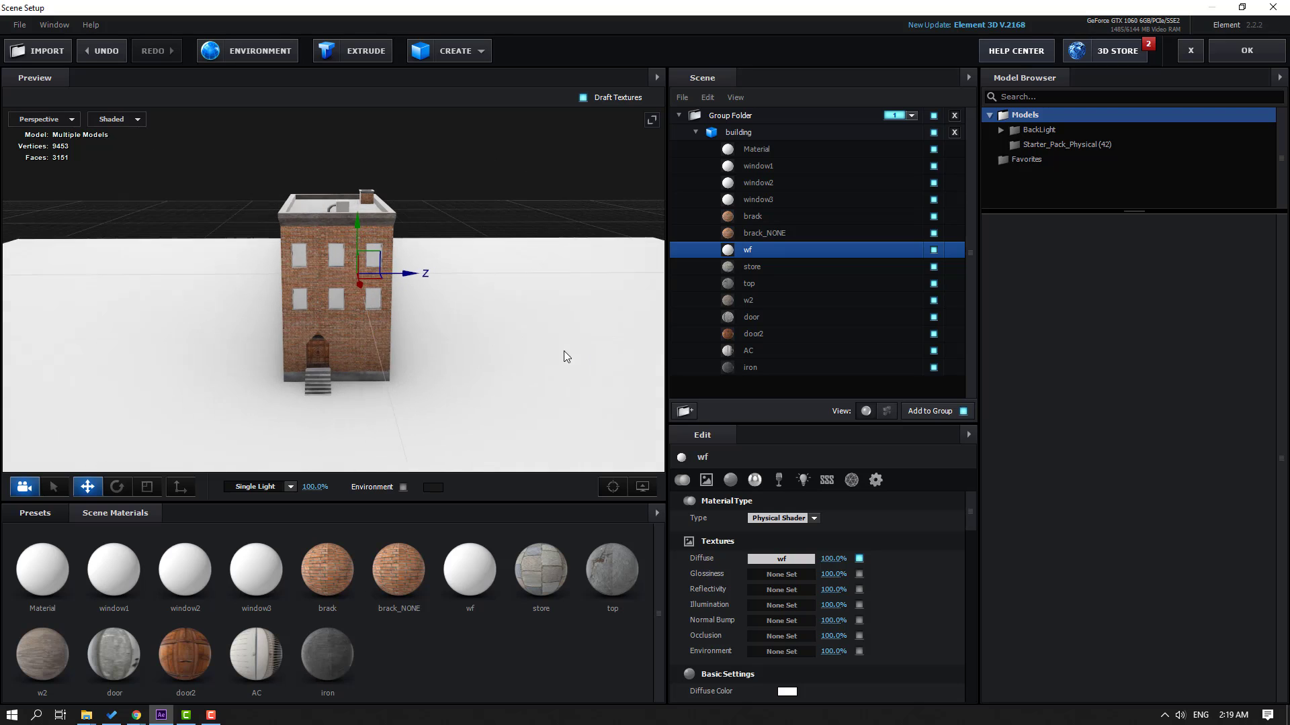
left_click(936, 250)
left_click(935, 250)
scroll(446, 227, "up", 2)
mouse_move(446, 227)
left_mouse_down()
mouse_move(430, 224)
mouse_move(440, 221)
left_mouse_up()
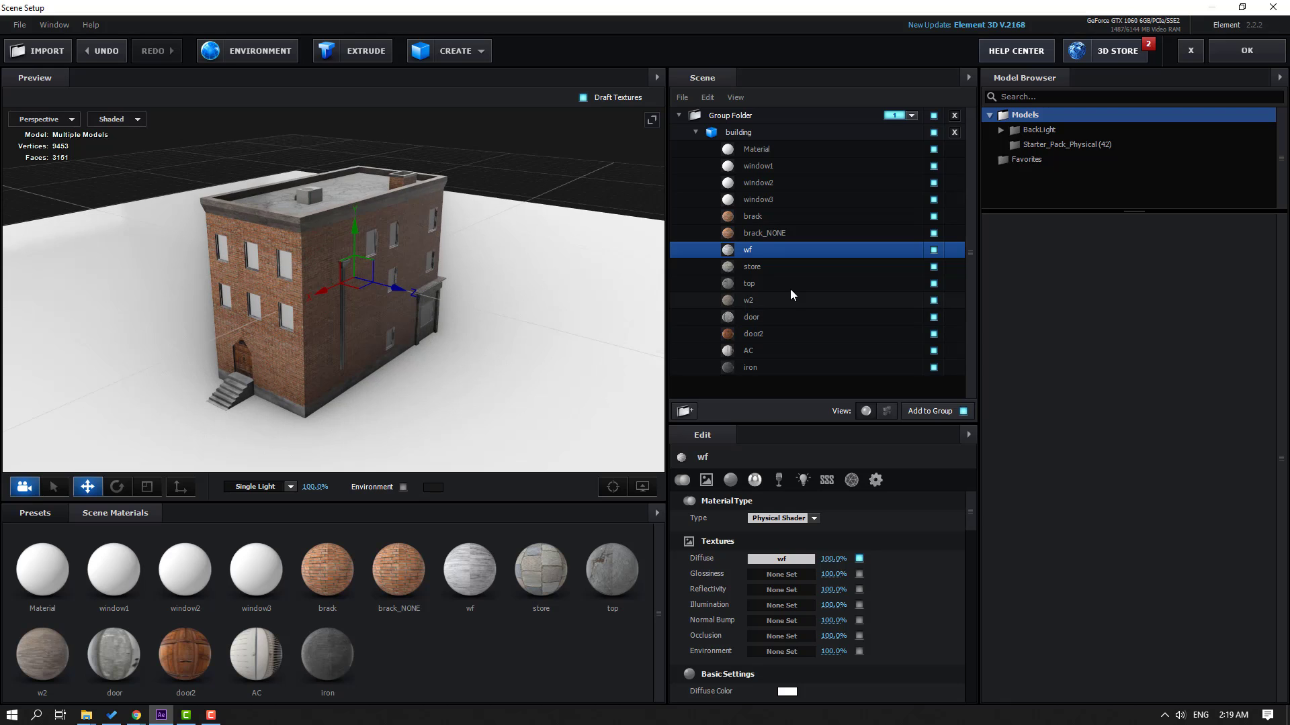
- Assign the window3 image as the window3 material's diffuse texture and check the arched front windows by briefly hiding that material
left_click(758, 199)
left_click(783, 559)
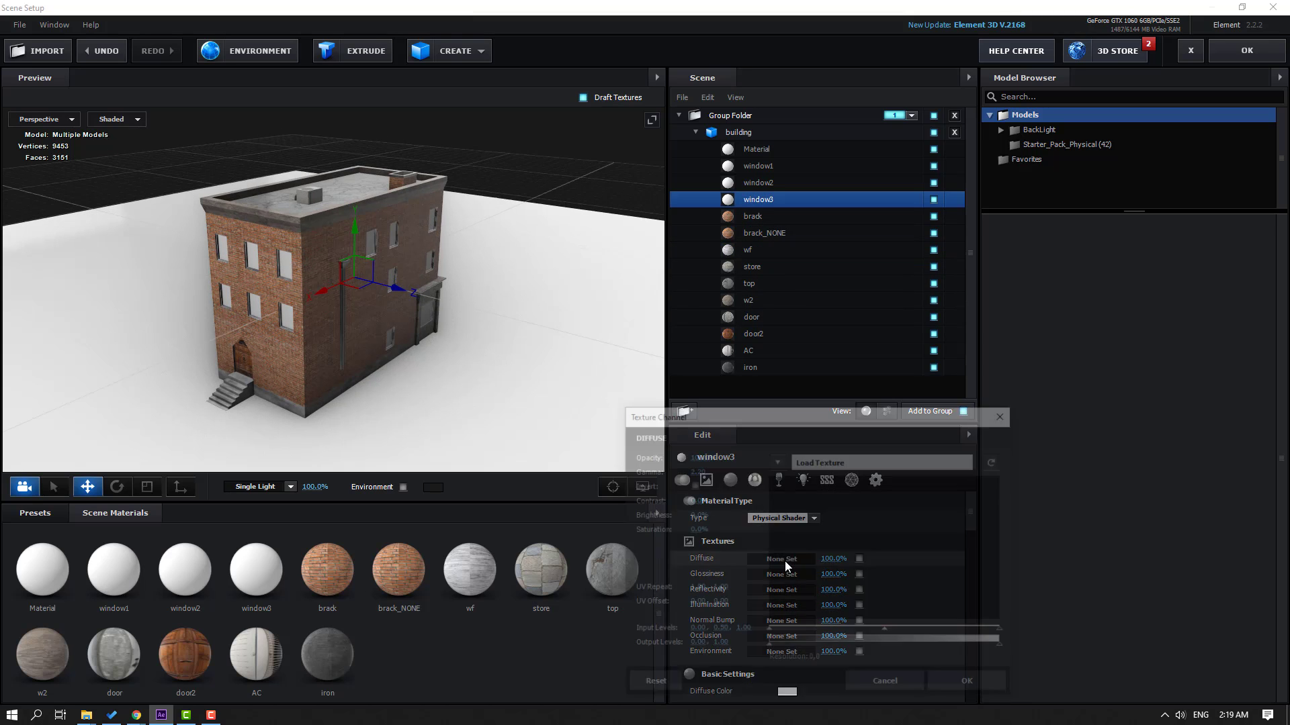
left_click(821, 461)
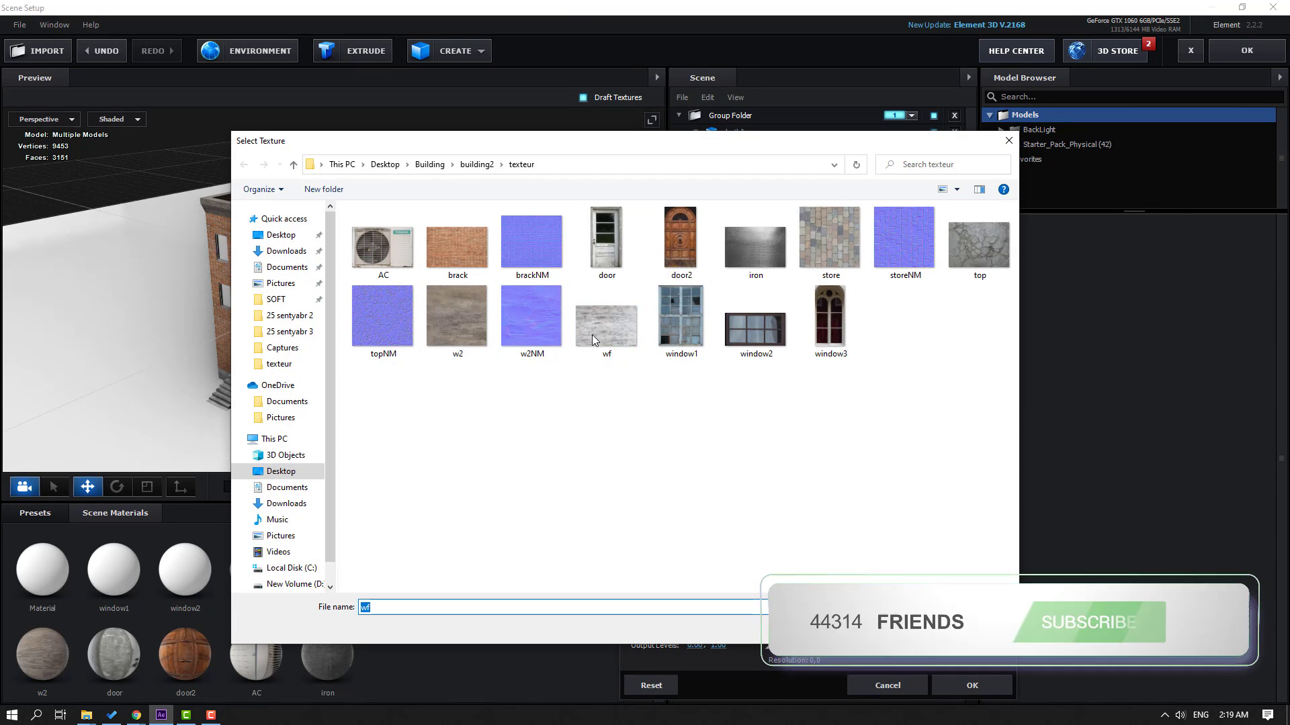
left_click(831, 321)
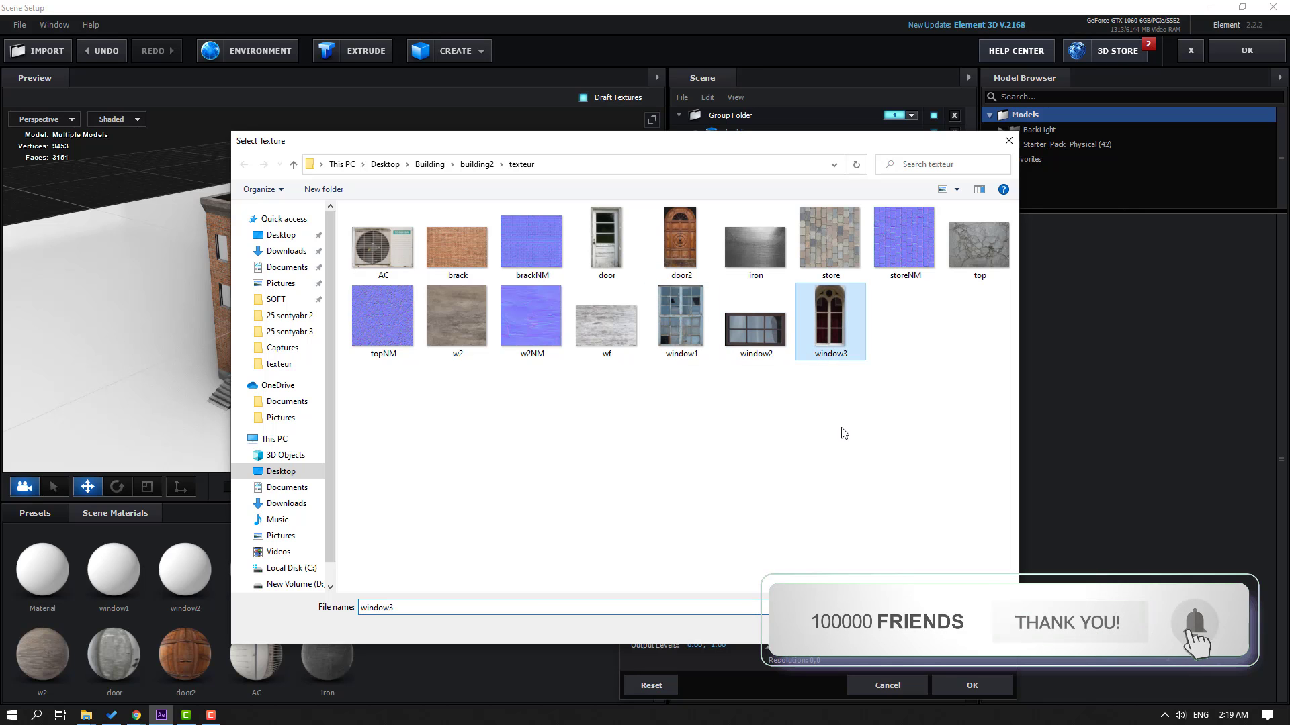
left_click(919, 628)
left_click(970, 685)
scroll(474, 297, "up", 3)
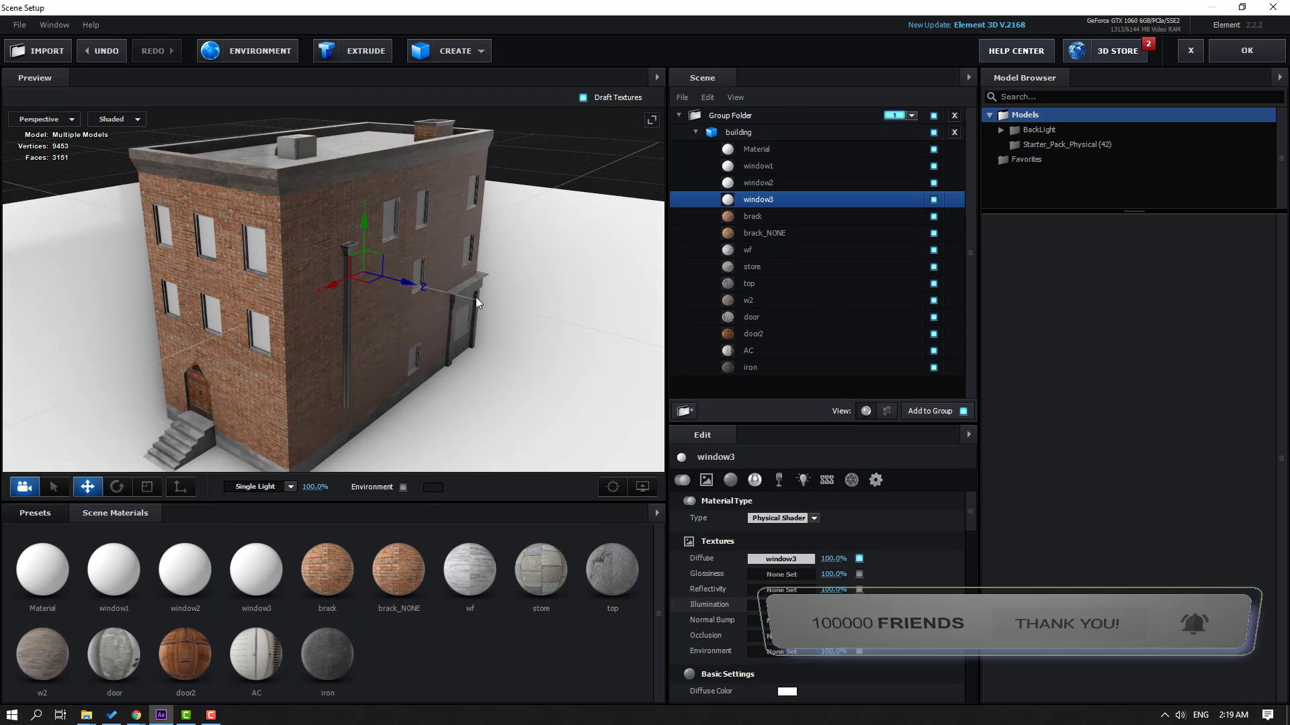
left_click_drag(476, 297, 317, 229)
scroll(317, 229, "up", 4)
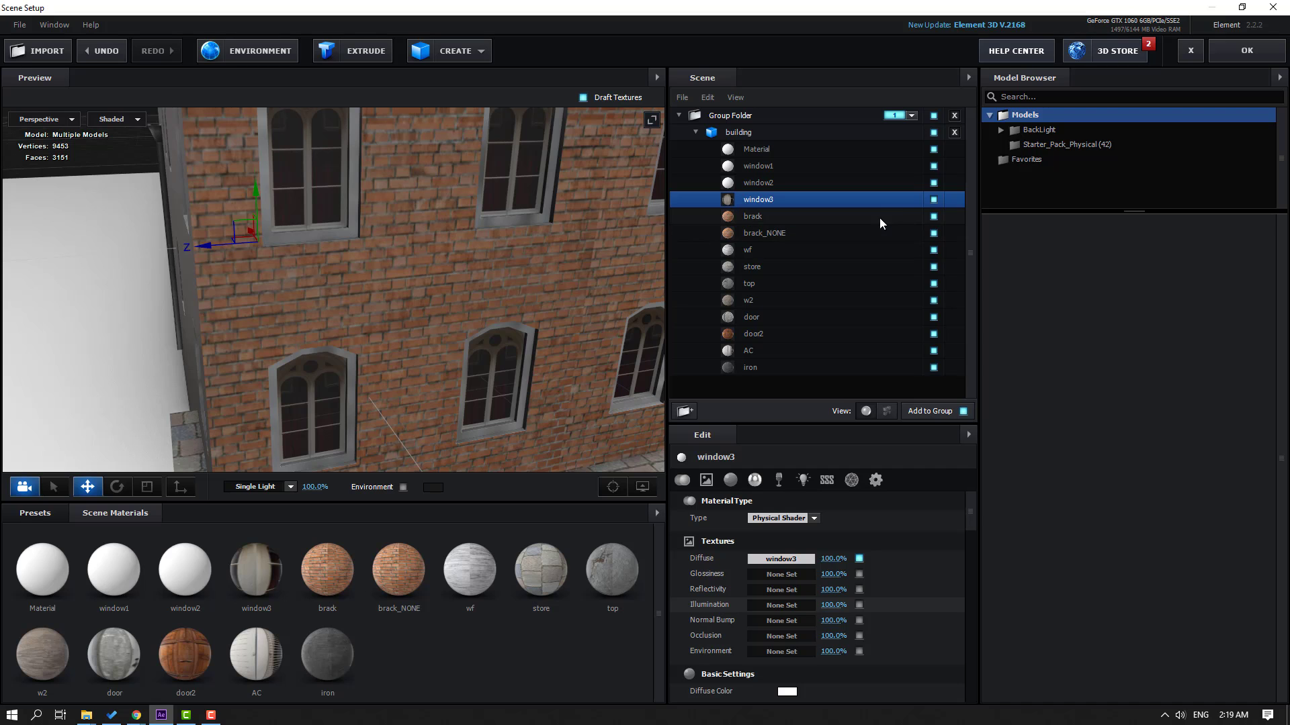
left_click(932, 201)
left_click(932, 202)
scroll(327, 205, "down", 7)
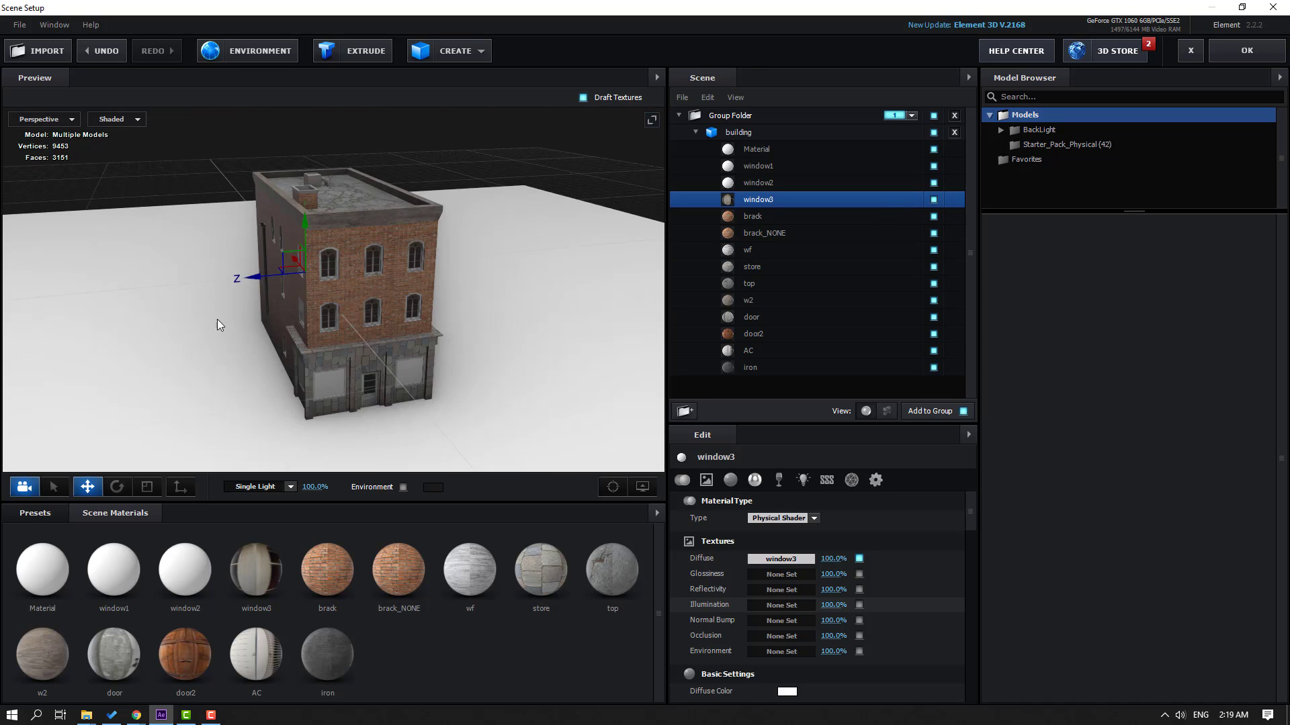
- Assign the window2 image as the window2 material's diffuse texture and check the side-wall windows by toggling that material's visibility
left_click_drag(217, 320, 456, 308)
left_click(756, 183)
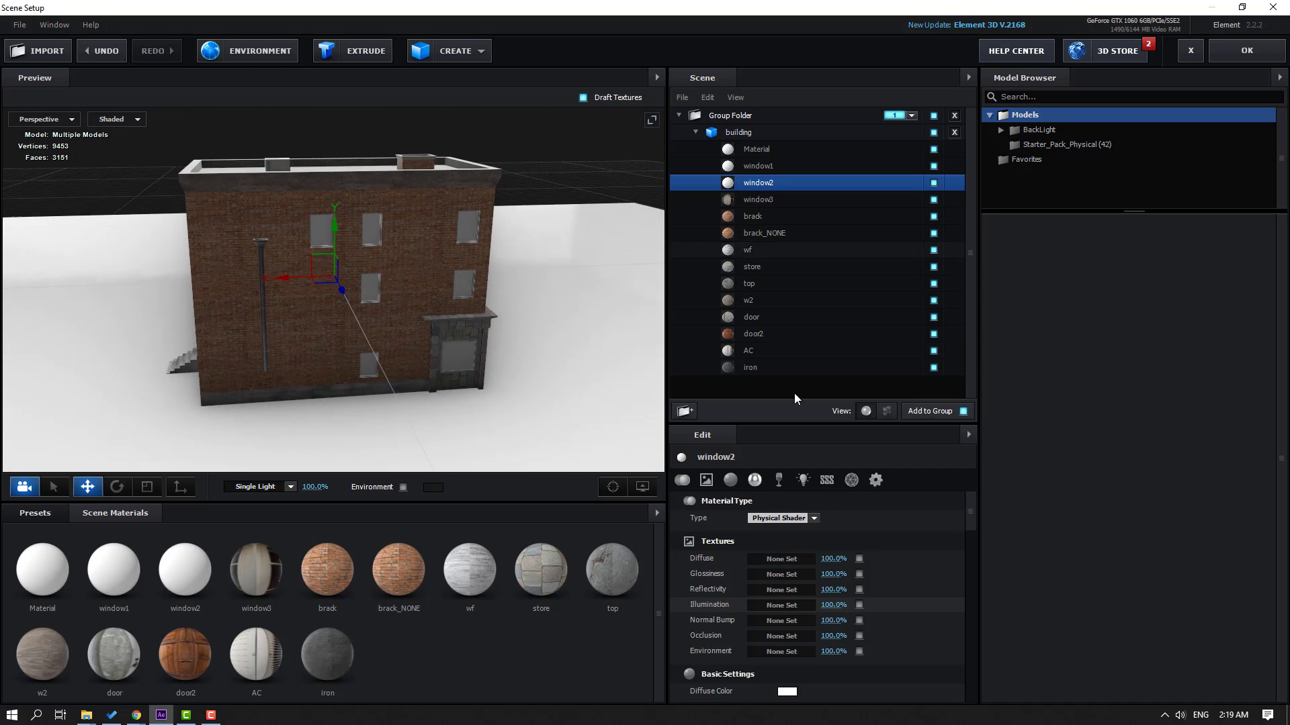
left_click(781, 558)
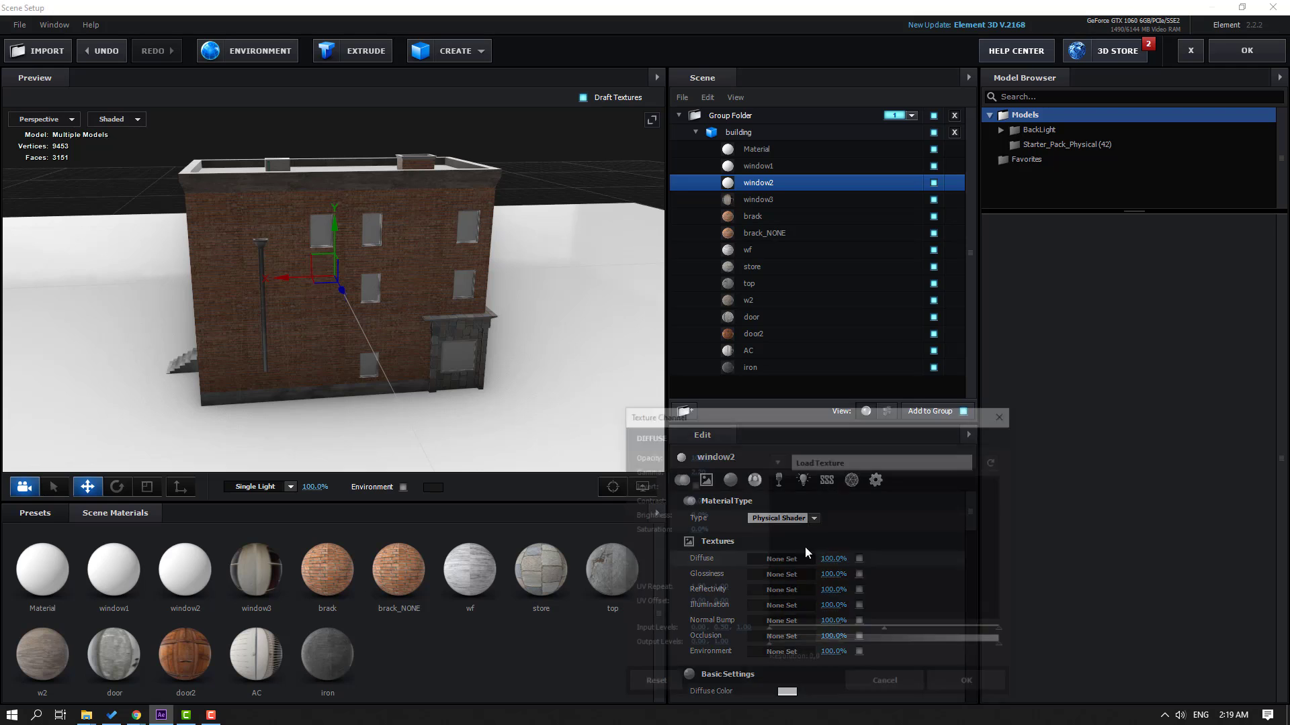
left_click(835, 461)
left_click(755, 329)
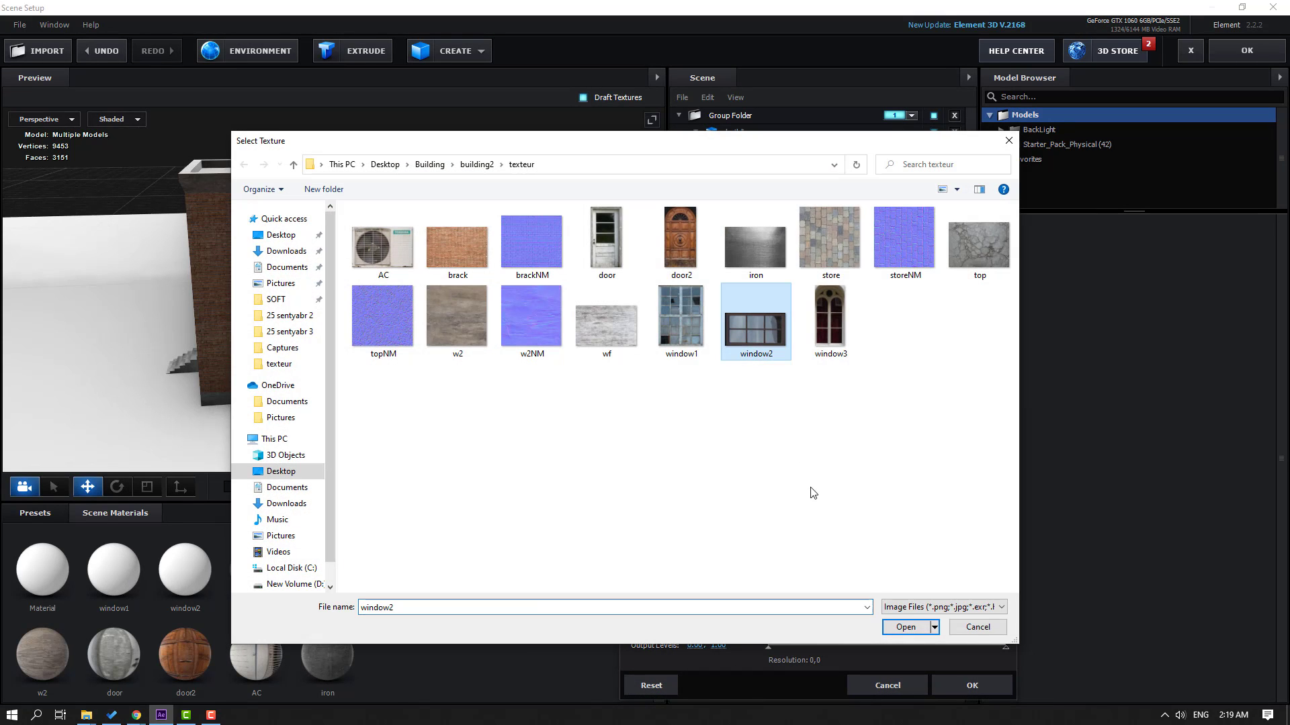
left_click(905, 627)
left_click(972, 686)
scroll(254, 259, "up", 5)
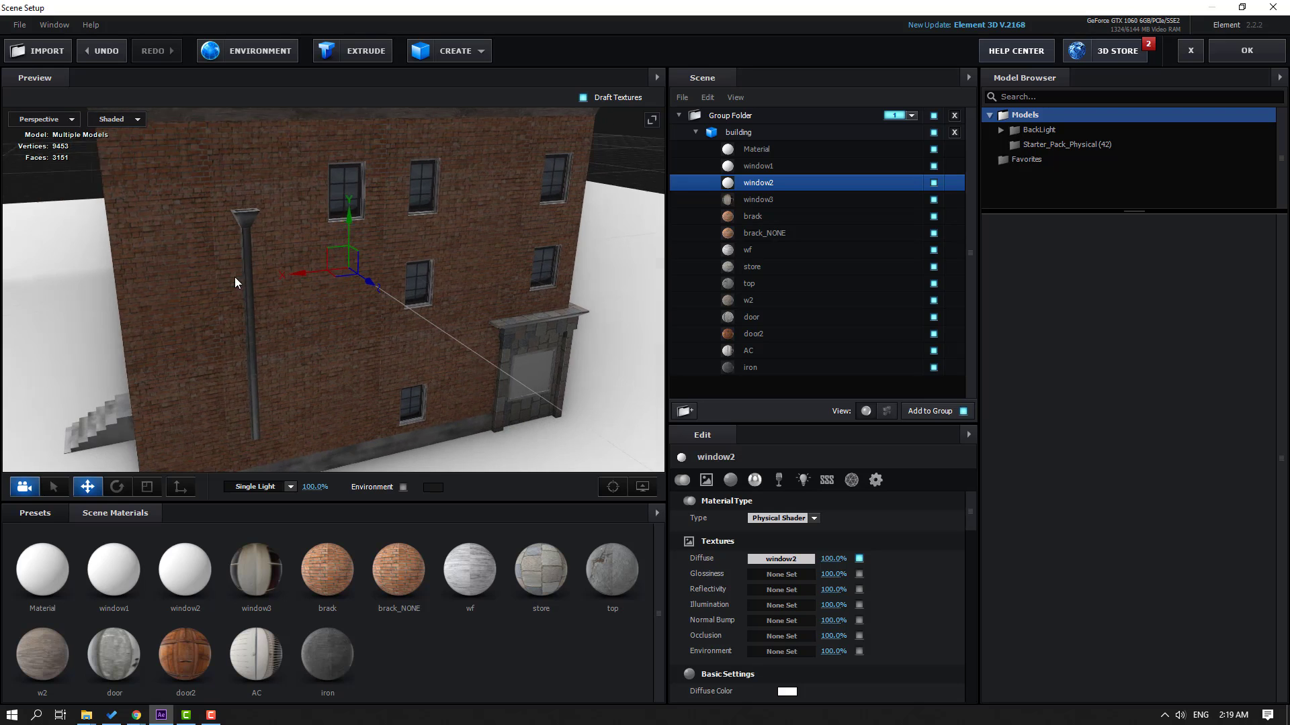
left_click(934, 183)
left_click(933, 183)
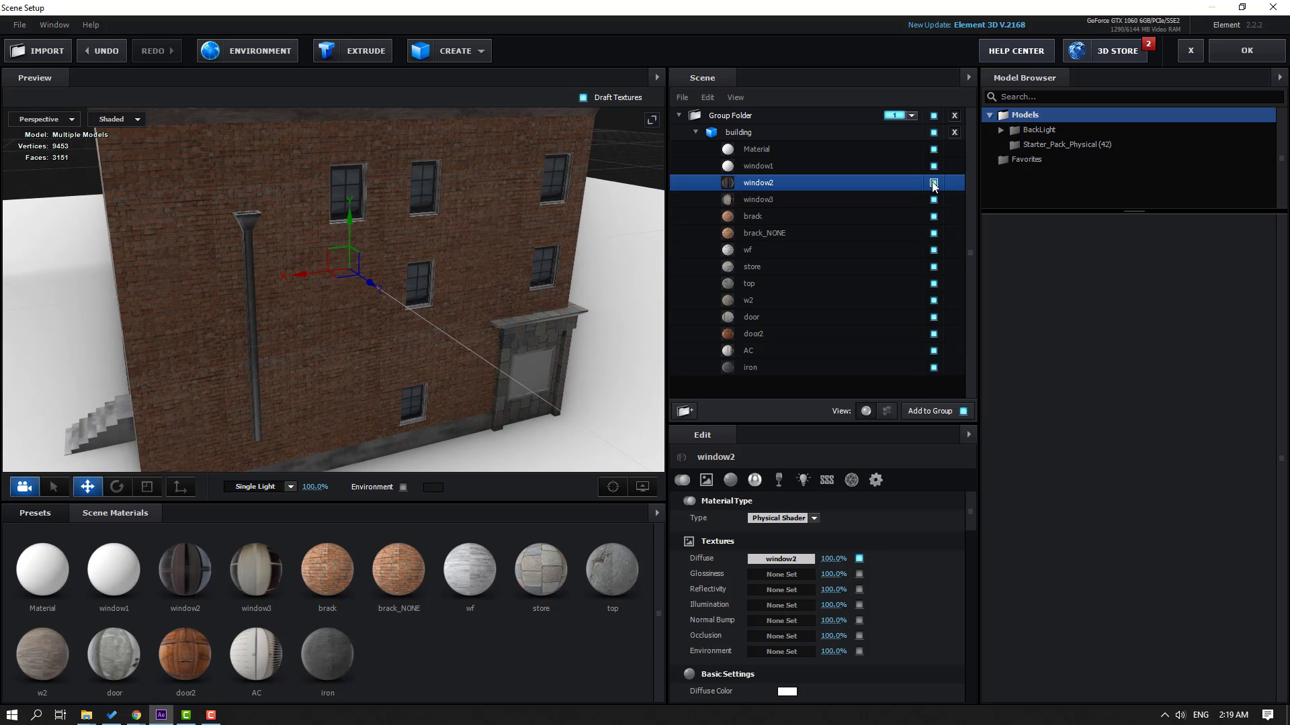
left_click(934, 183)
left_click(933, 184)
- Assign the window1 image as the window1 material's diffuse texture and check the ground-floor shop windows by briefly hiding that material
left_click_drag(579, 277, 425, 260)
scroll(423, 257, "down", 5)
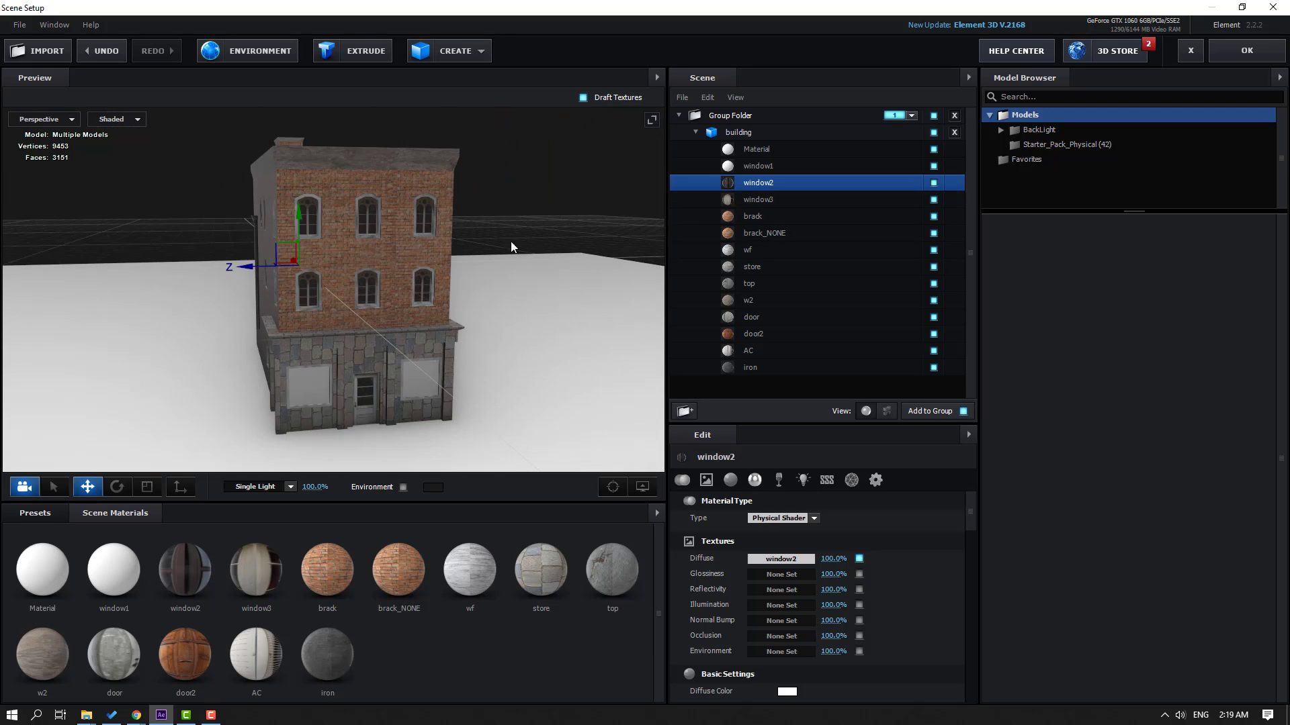
left_click_drag(511, 243, 420, 286)
left_click(759, 166)
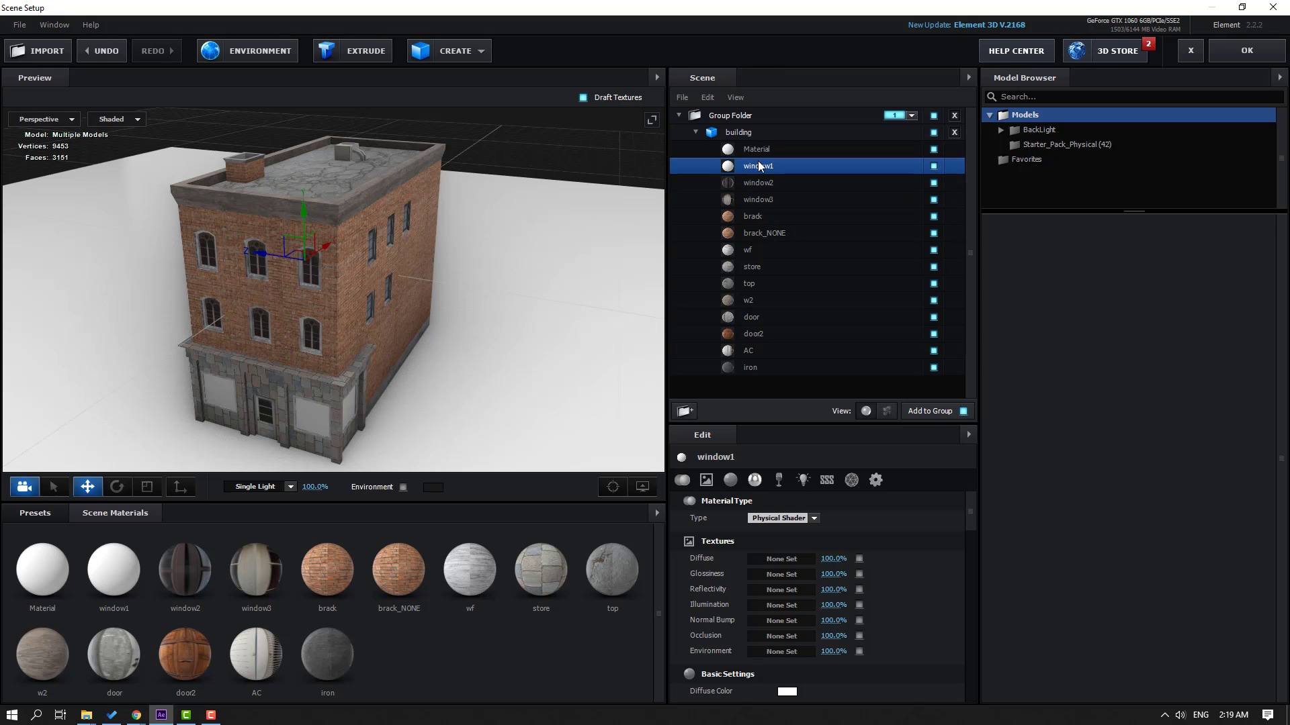
left_click(783, 559)
left_click(849, 458)
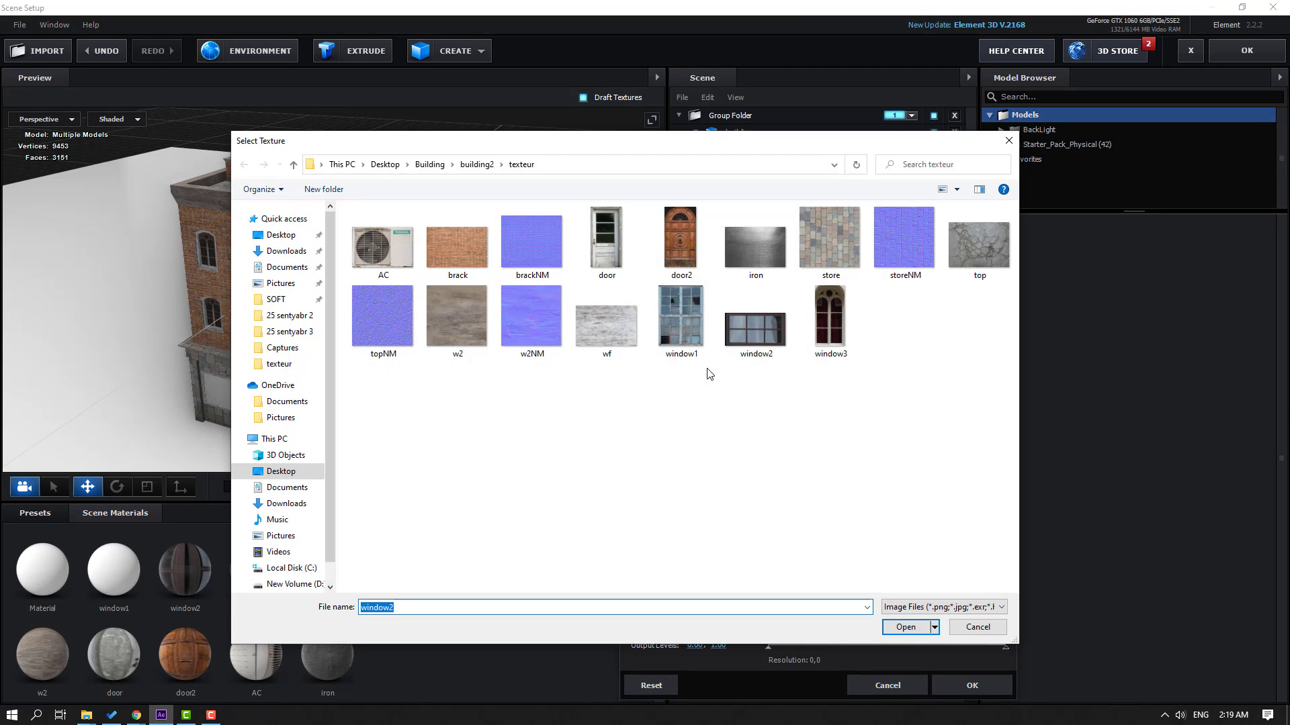
left_click(665, 345)
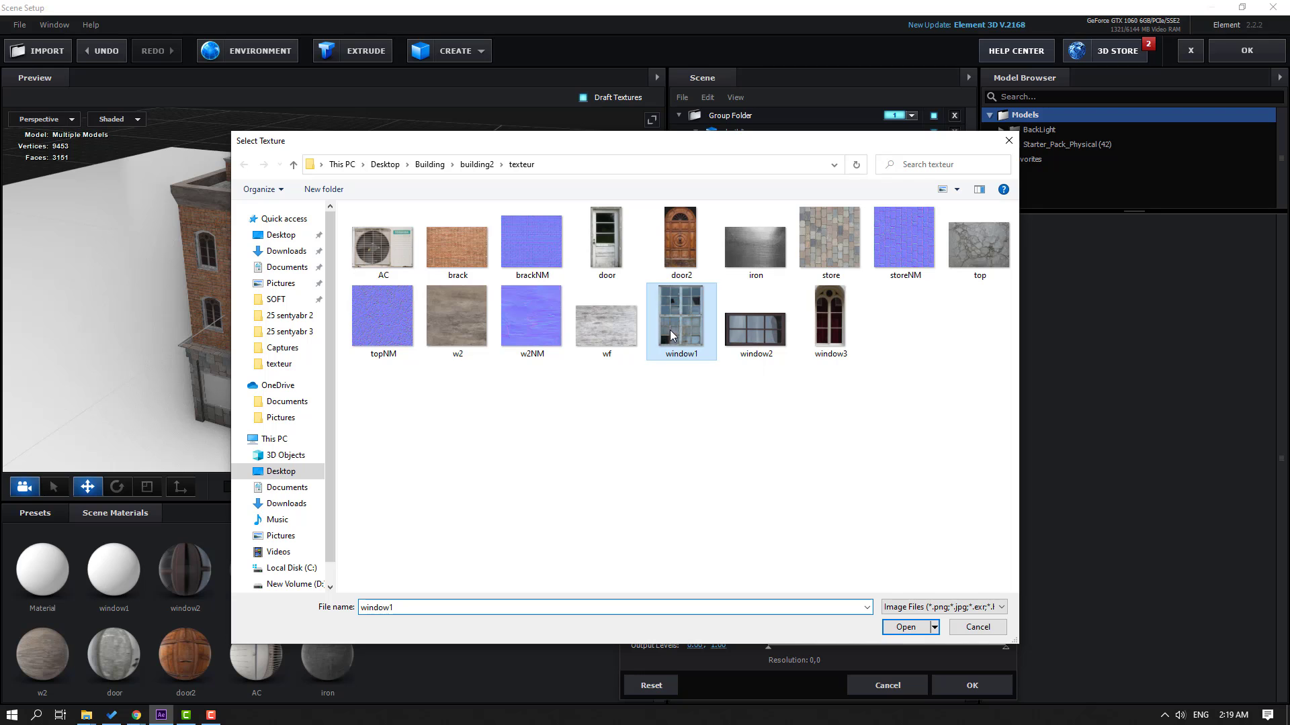
left_click(904, 628)
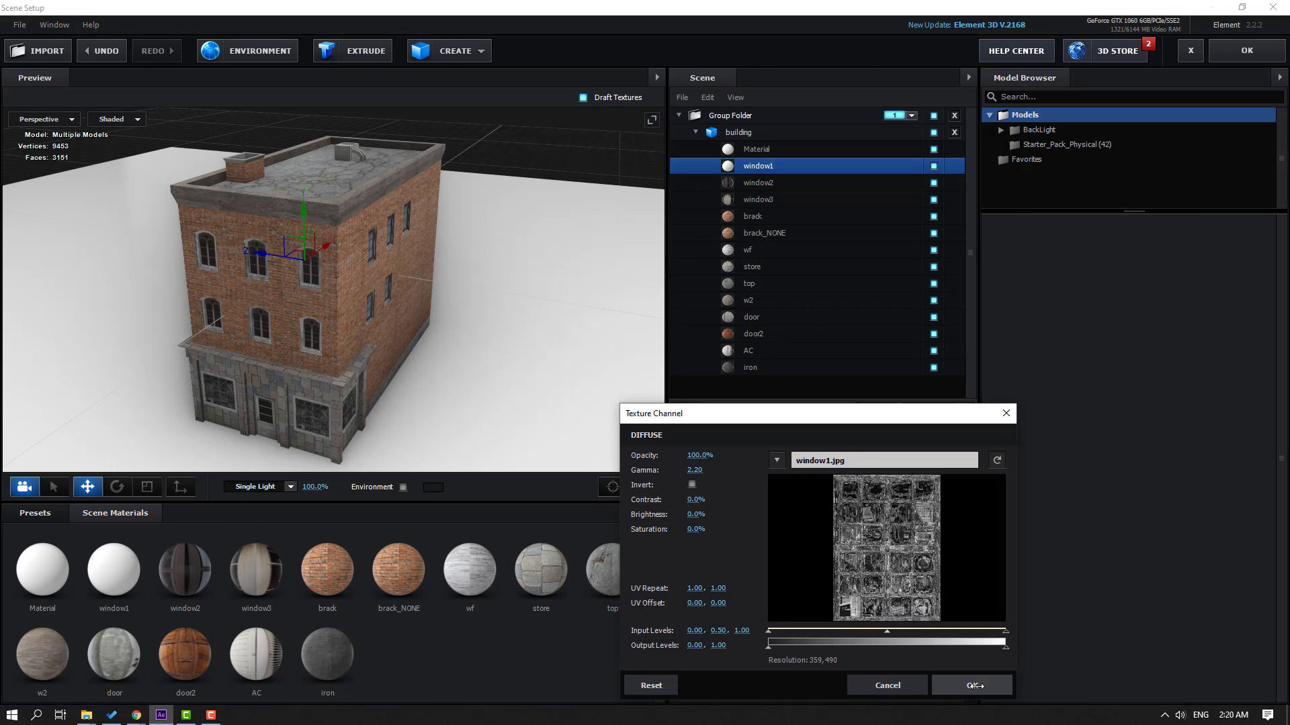
left_click(977, 684)
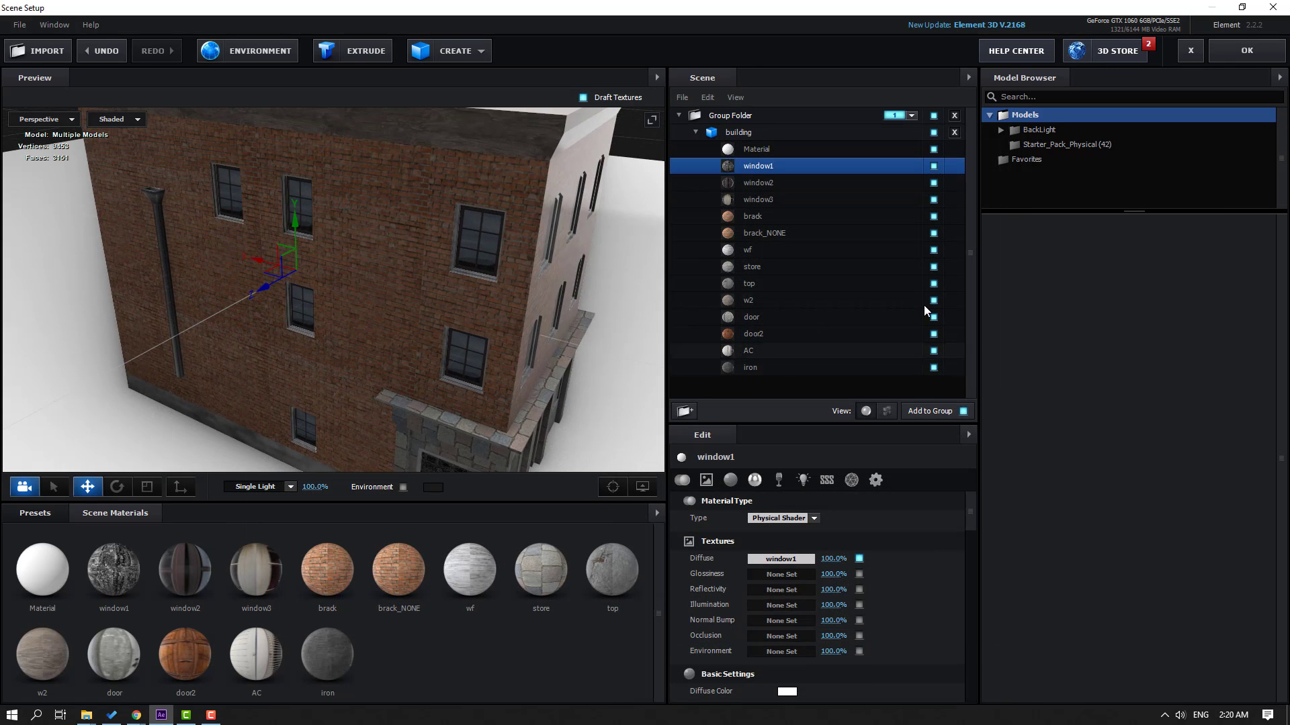
left_click_drag(586, 307, 416, 385)
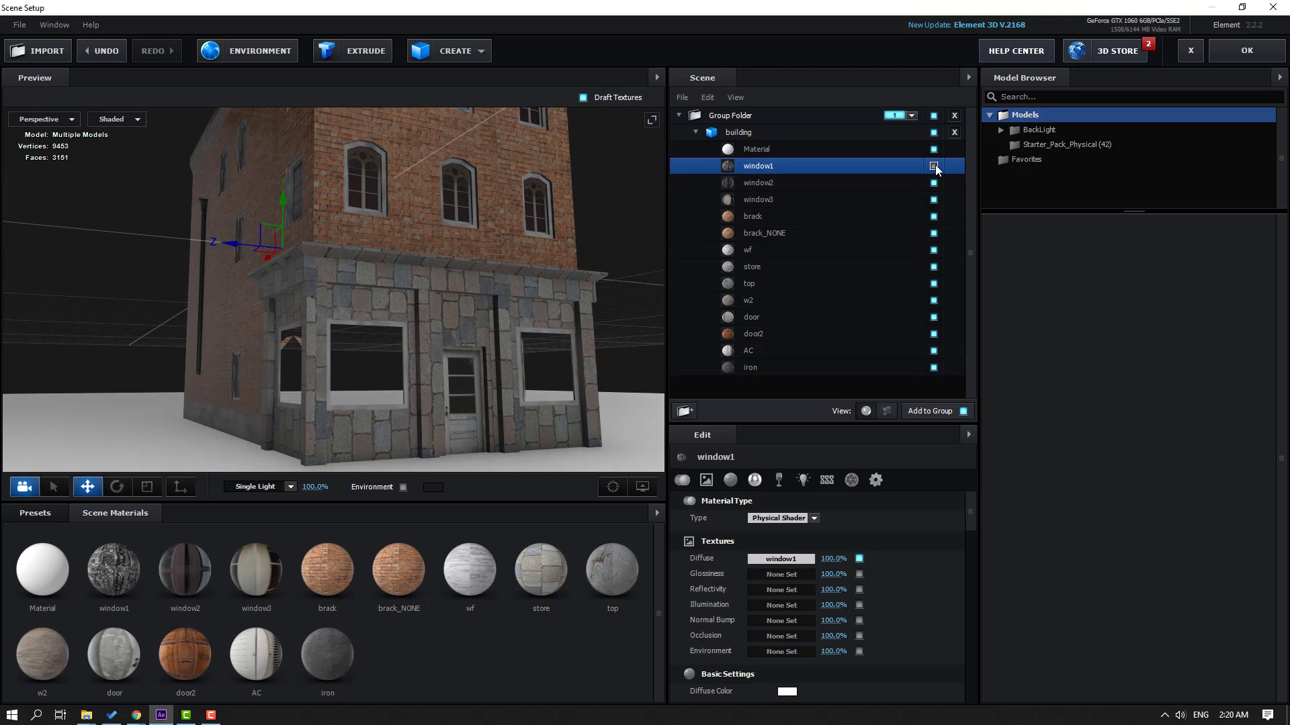
left_click_drag(493, 293, 568, 300)
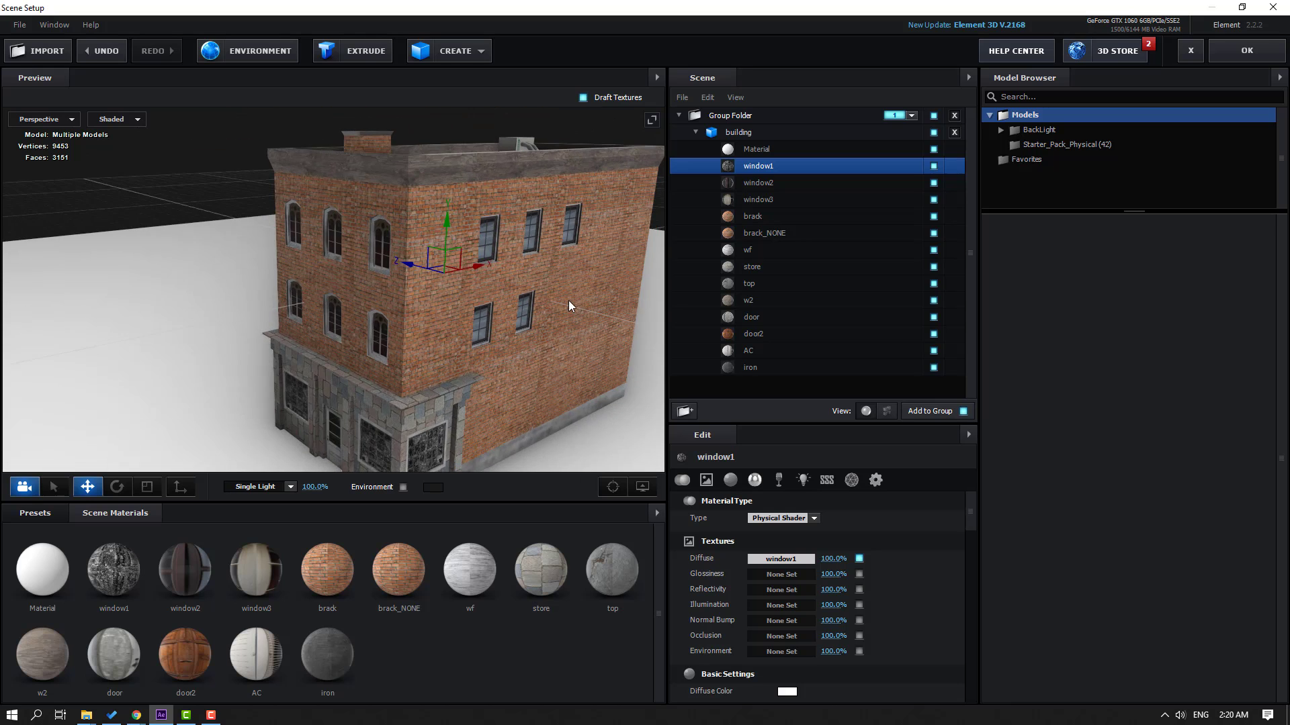
- Load the brackNM image as the brack_NONE material's normal bump and compare the brick wall with the bump switched off and on
left_click(775, 234)
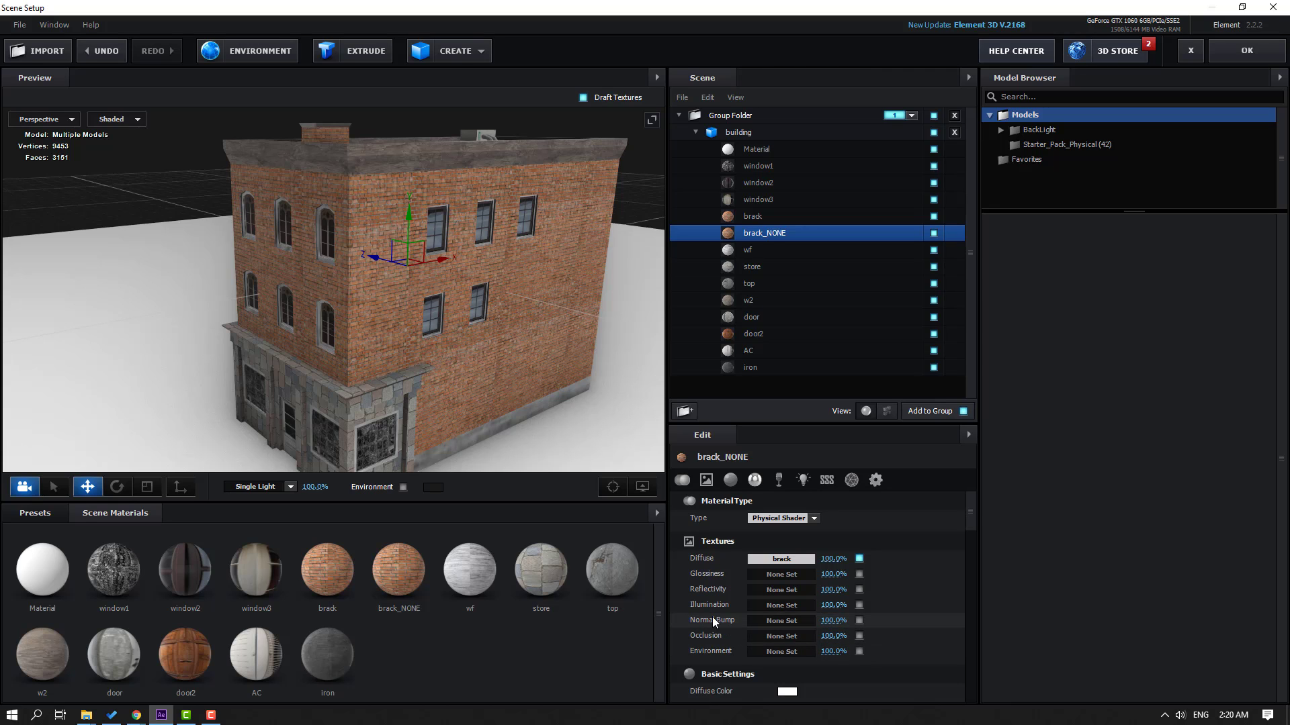
left_click(774, 621)
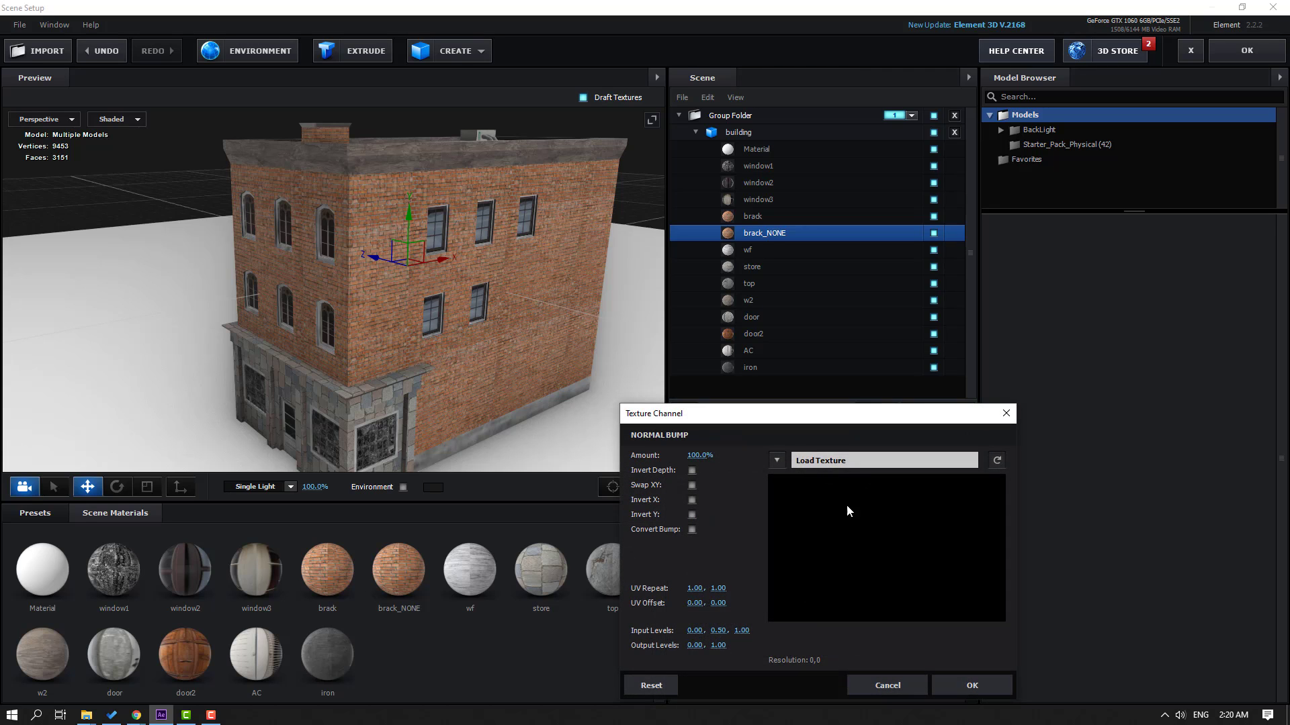
left_click(828, 461)
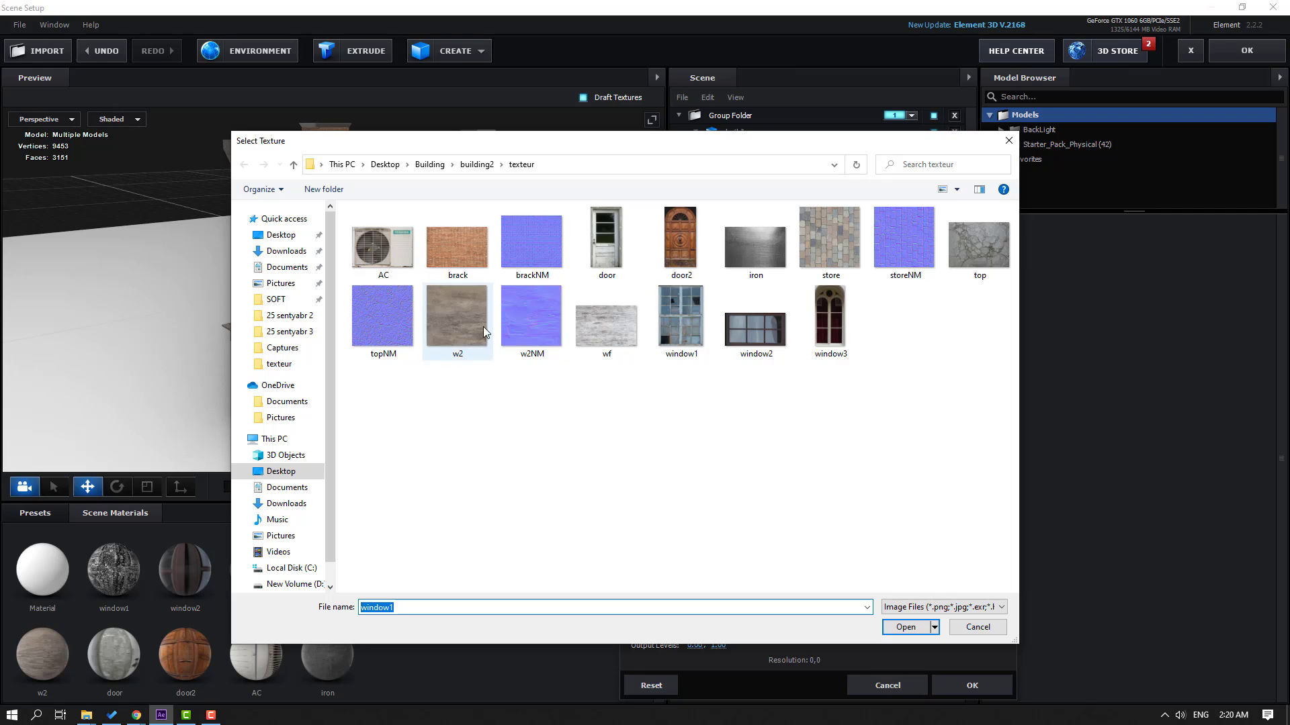
left_click(543, 253)
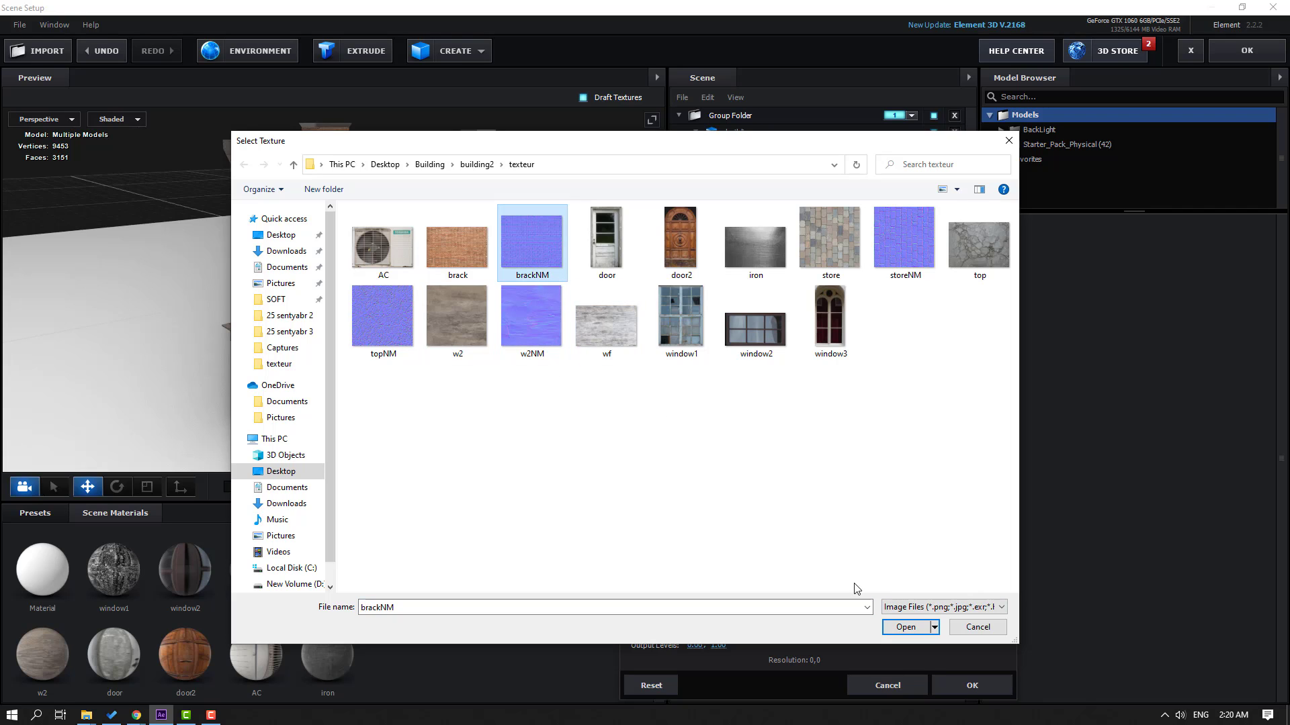
left_click(896, 626)
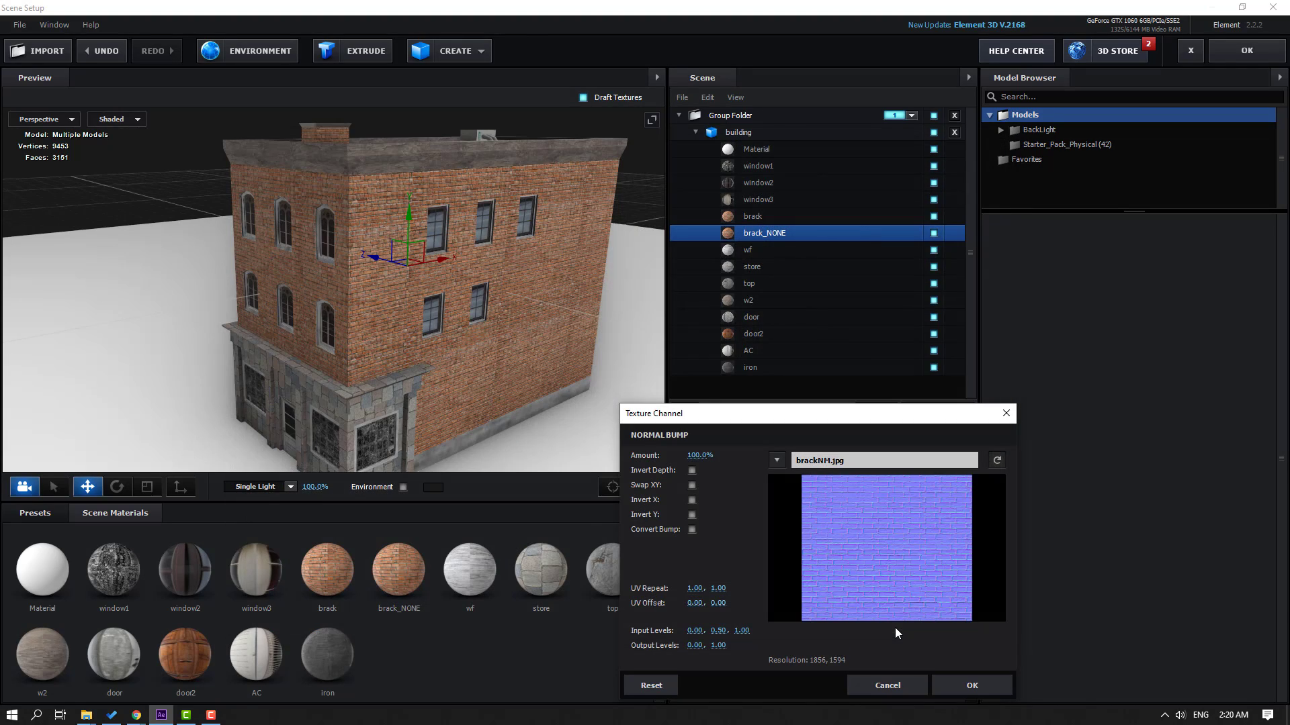
left_click(962, 686)
scroll(424, 320, "up", 6)
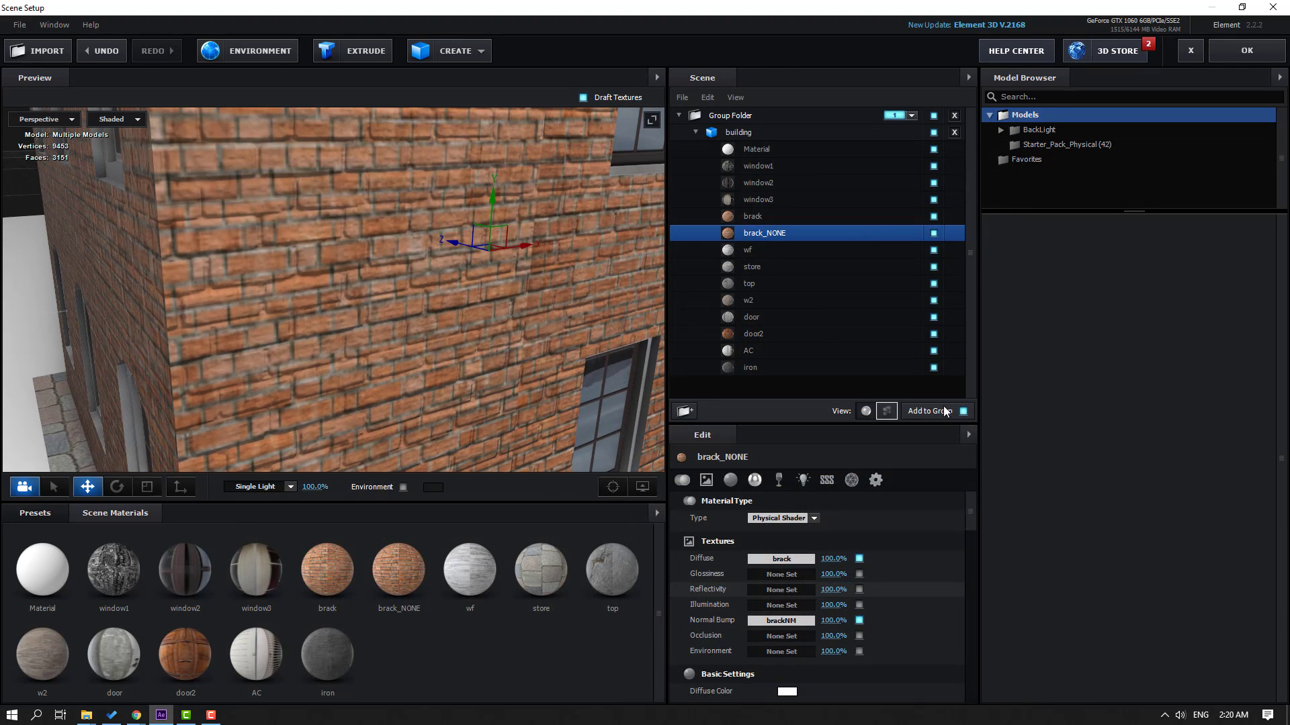
left_click(860, 620)
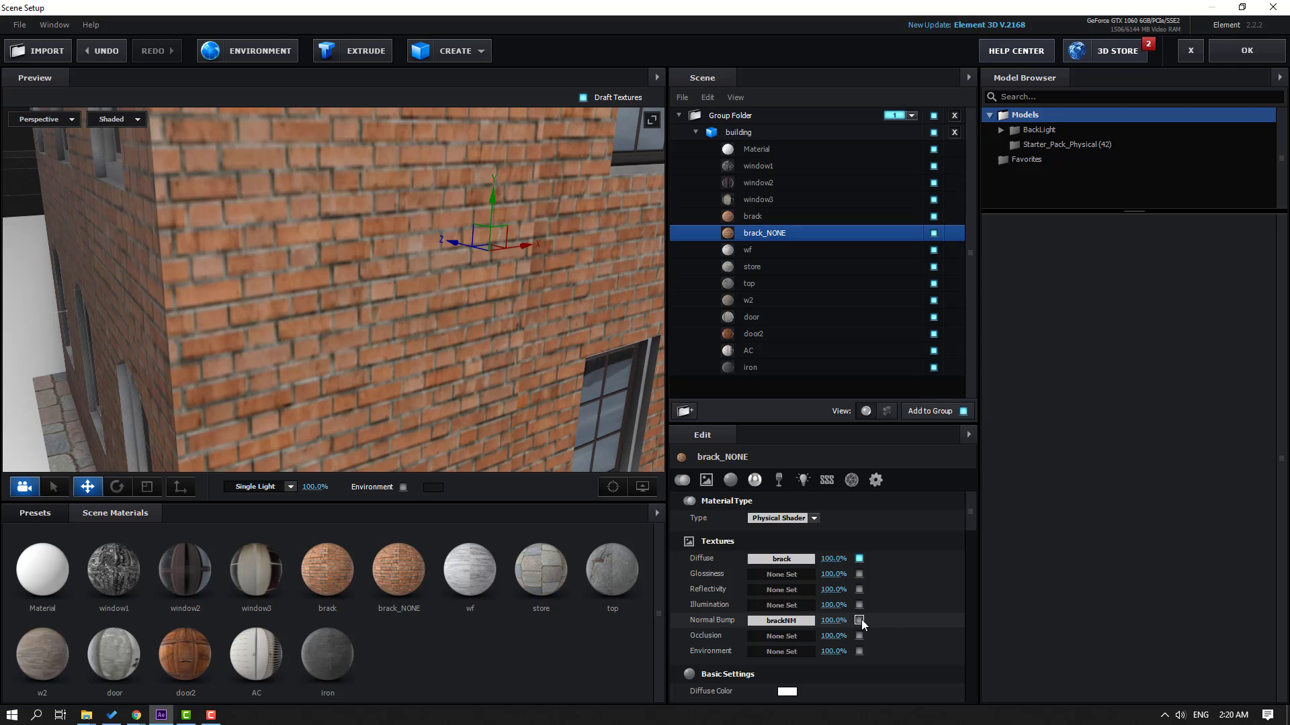
left_click(859, 620)
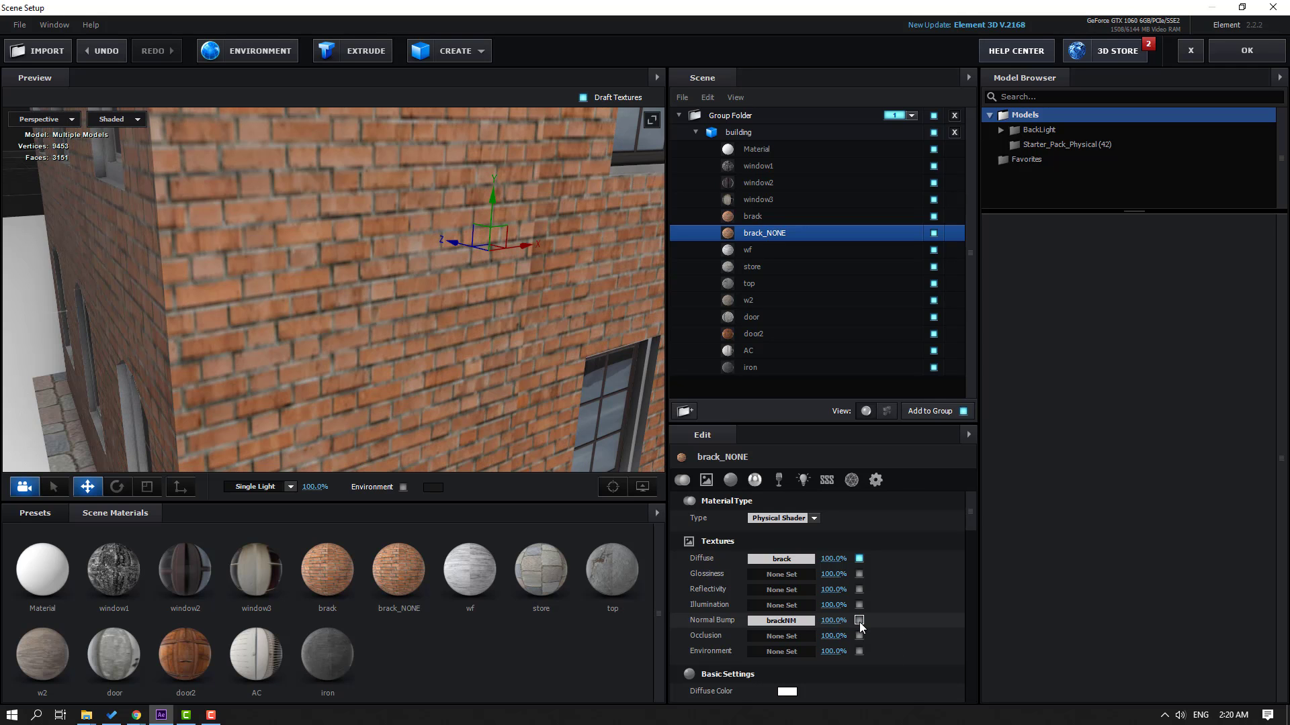
left_click(859, 620)
left_click_drag(489, 294, 662, 254)
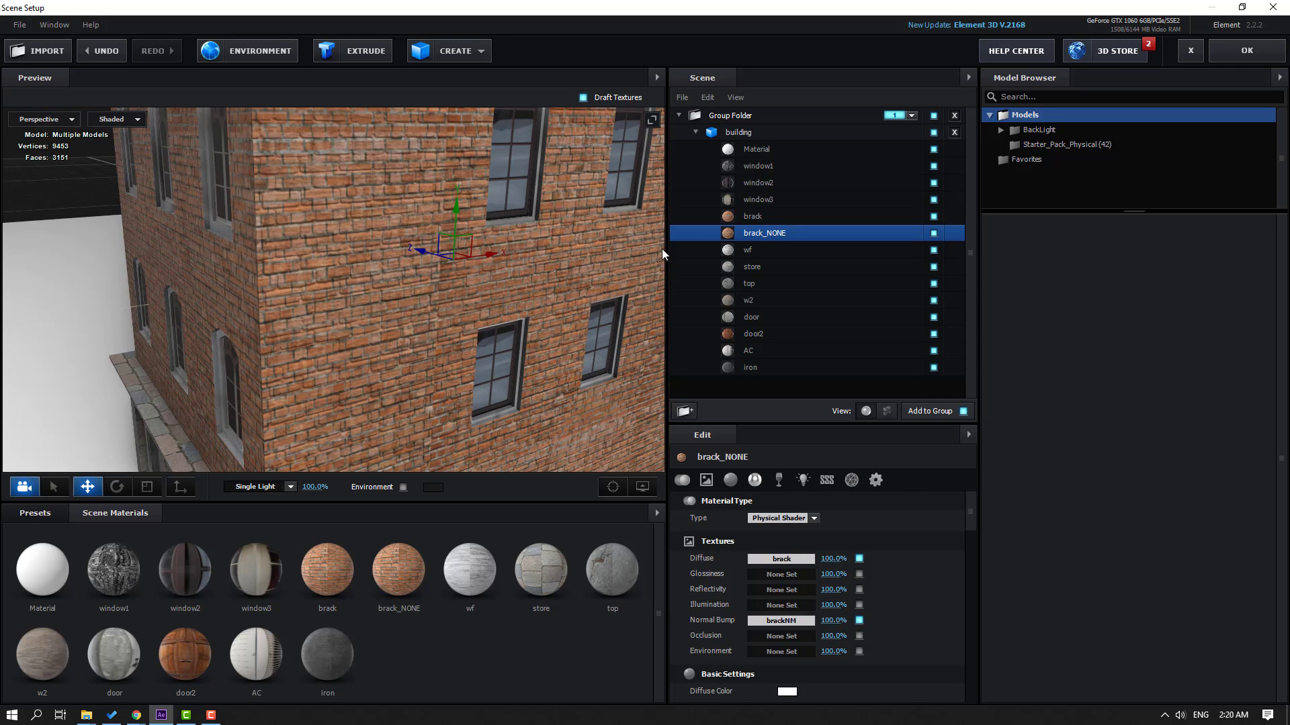
- Load the brackNM image as the brack material's normal bump and check the result on the whole building
left_click(744, 216)
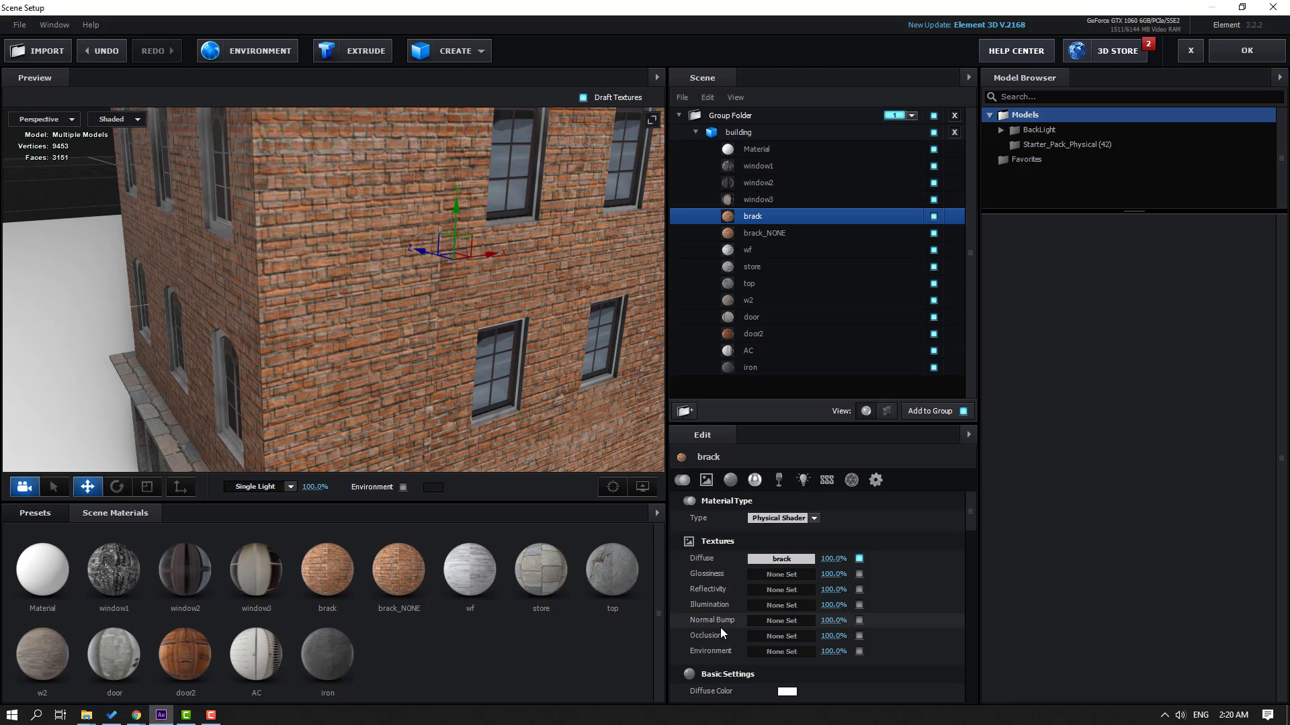
left_click(782, 622)
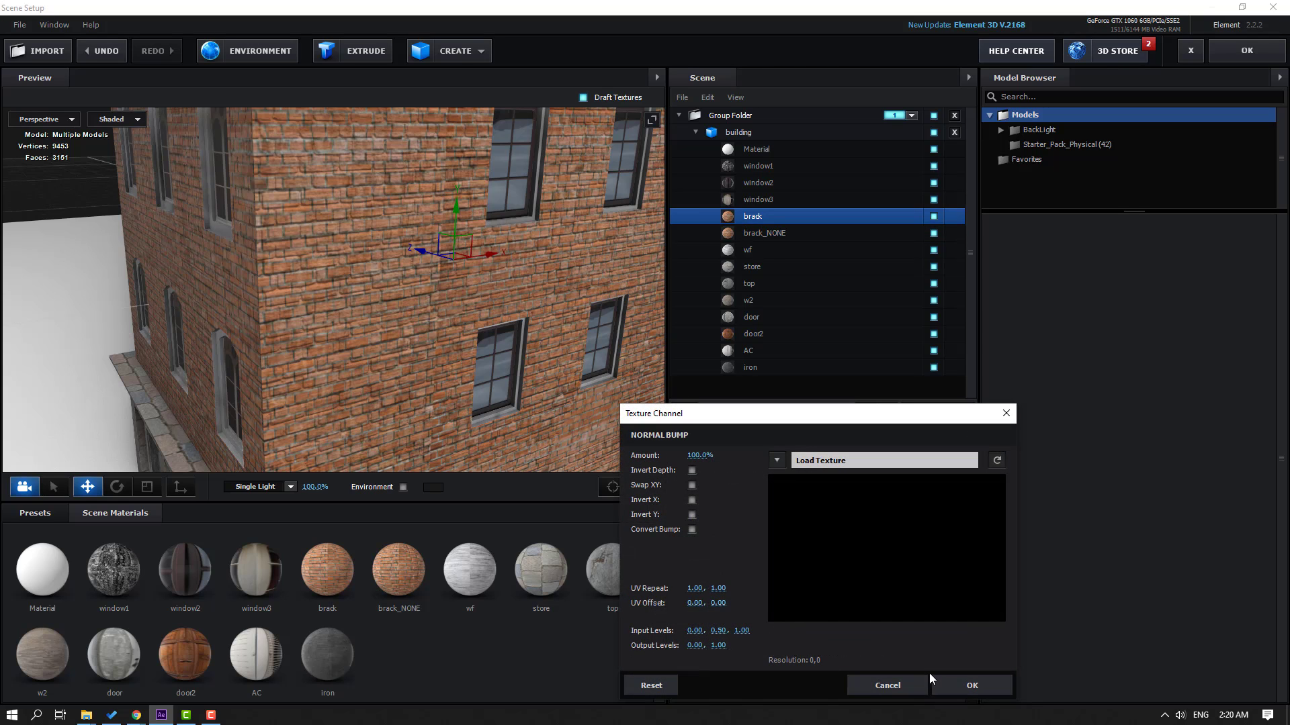
left_click(829, 459)
double_click(530, 257)
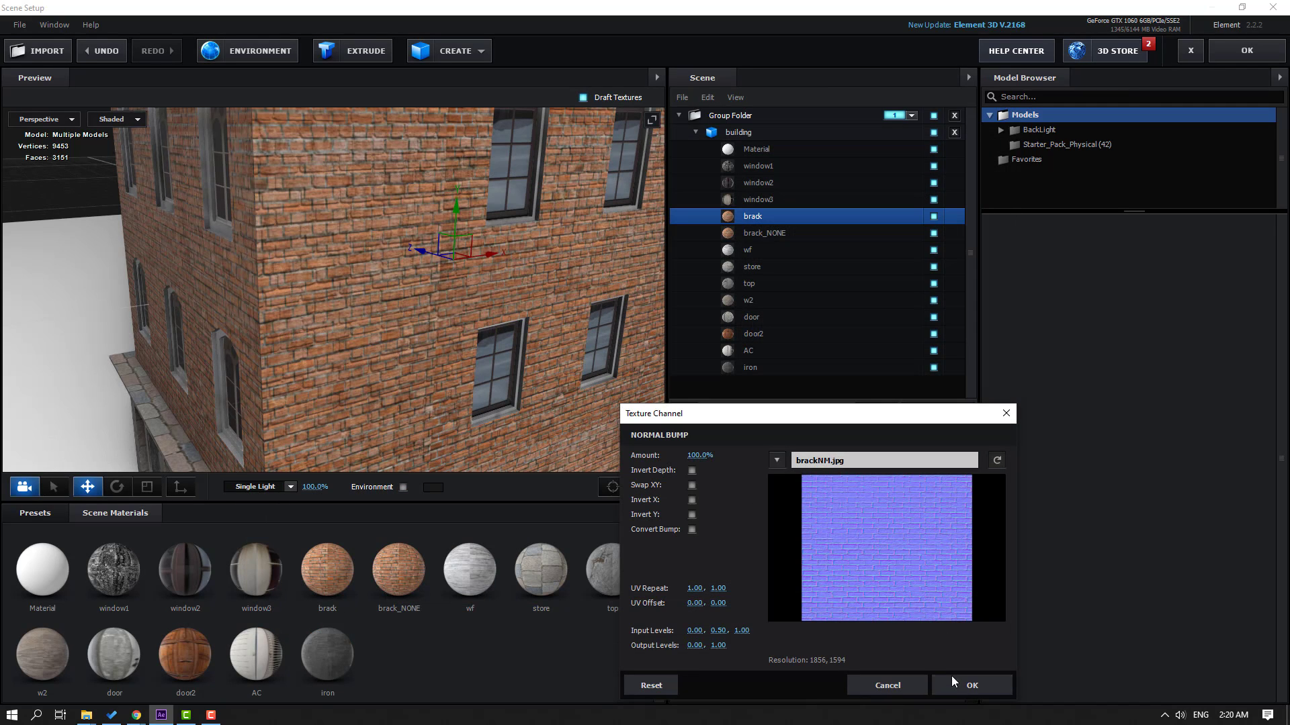
left_click(960, 689)
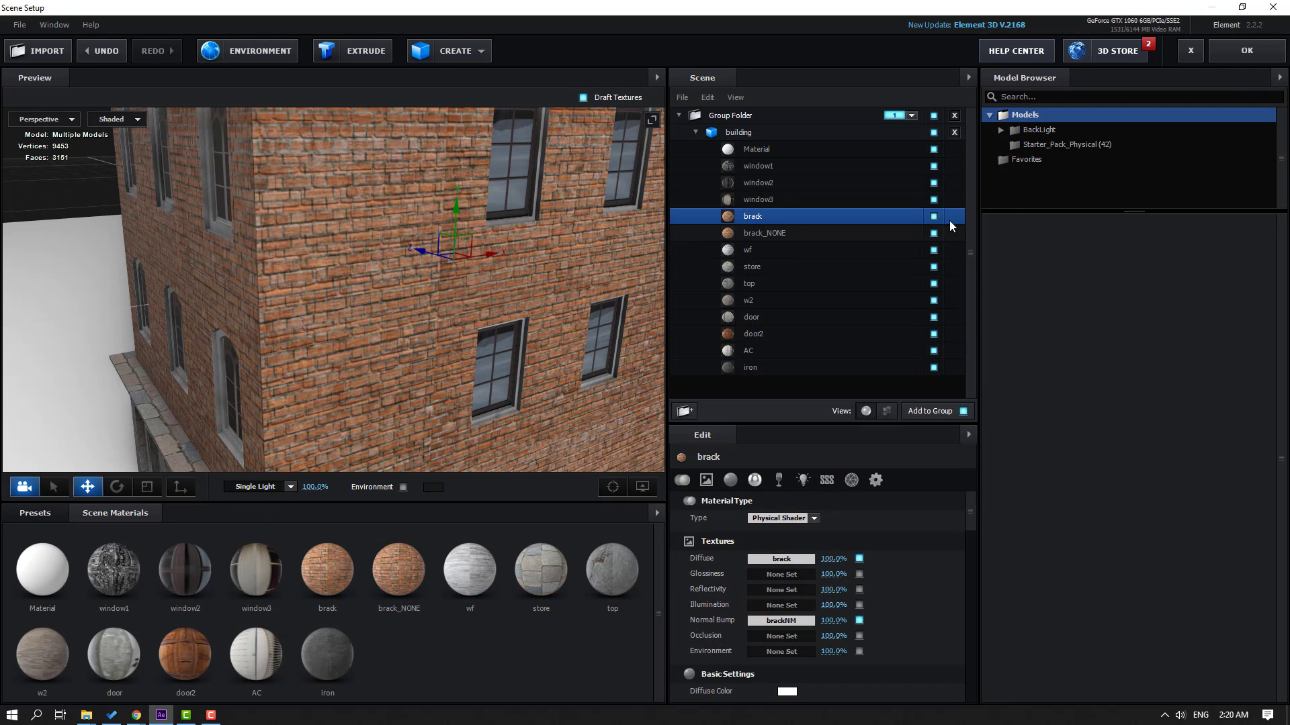
left_click(859, 620)
scroll(460, 323, "down", 6)
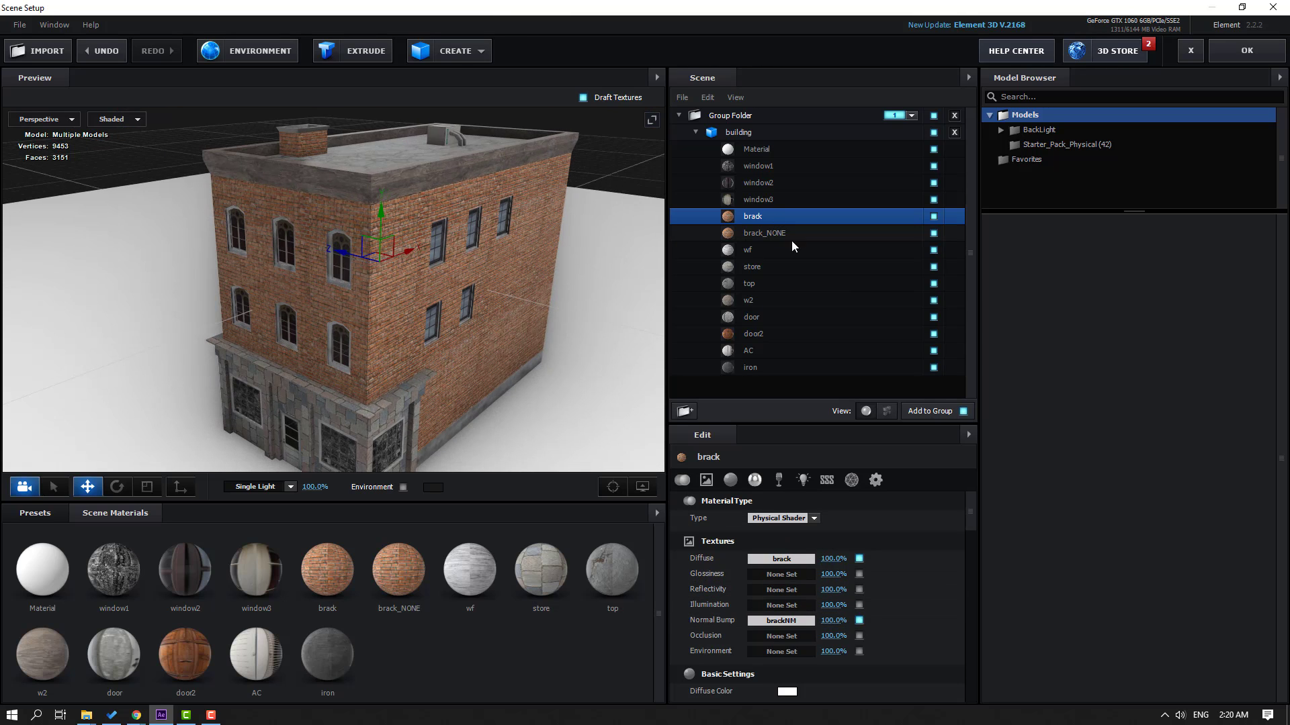
- Review the supplied images in the texteur folder and load storeNM as the store material's normal bump
mouse_move(86, 715)
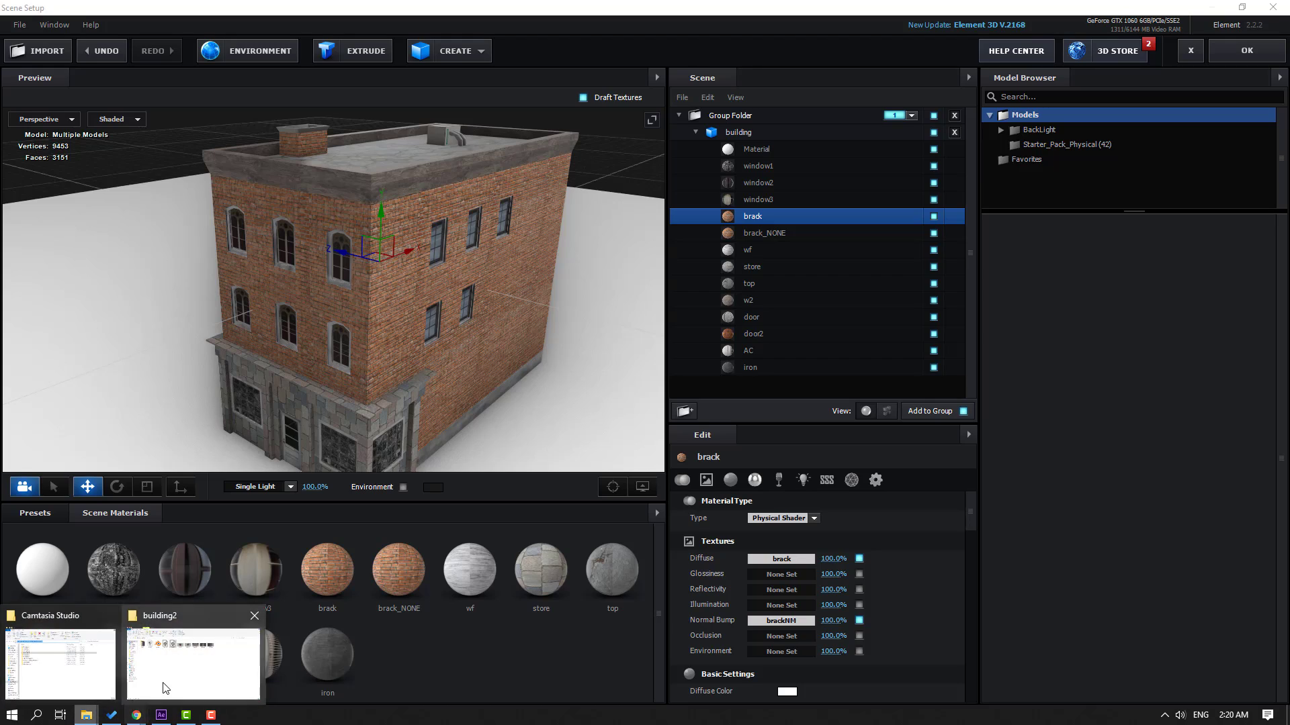
left_click(201, 665)
double_click(160, 188)
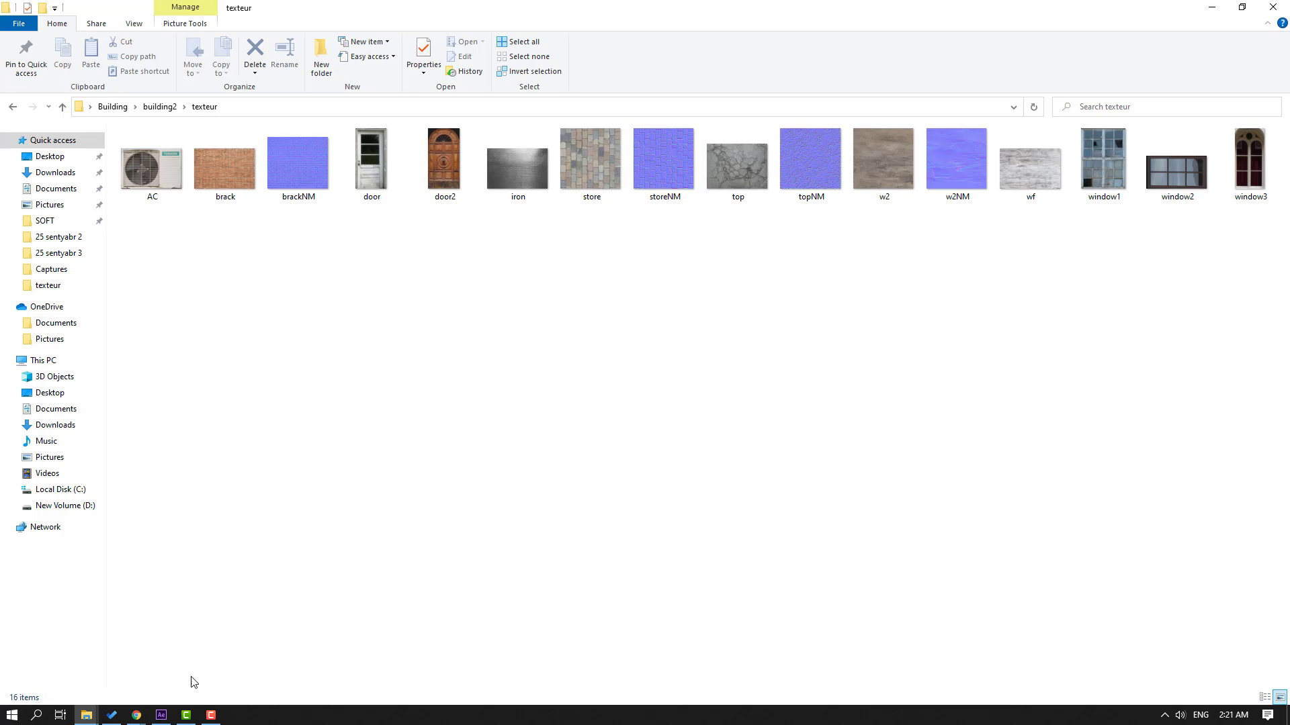
left_click(161, 715)
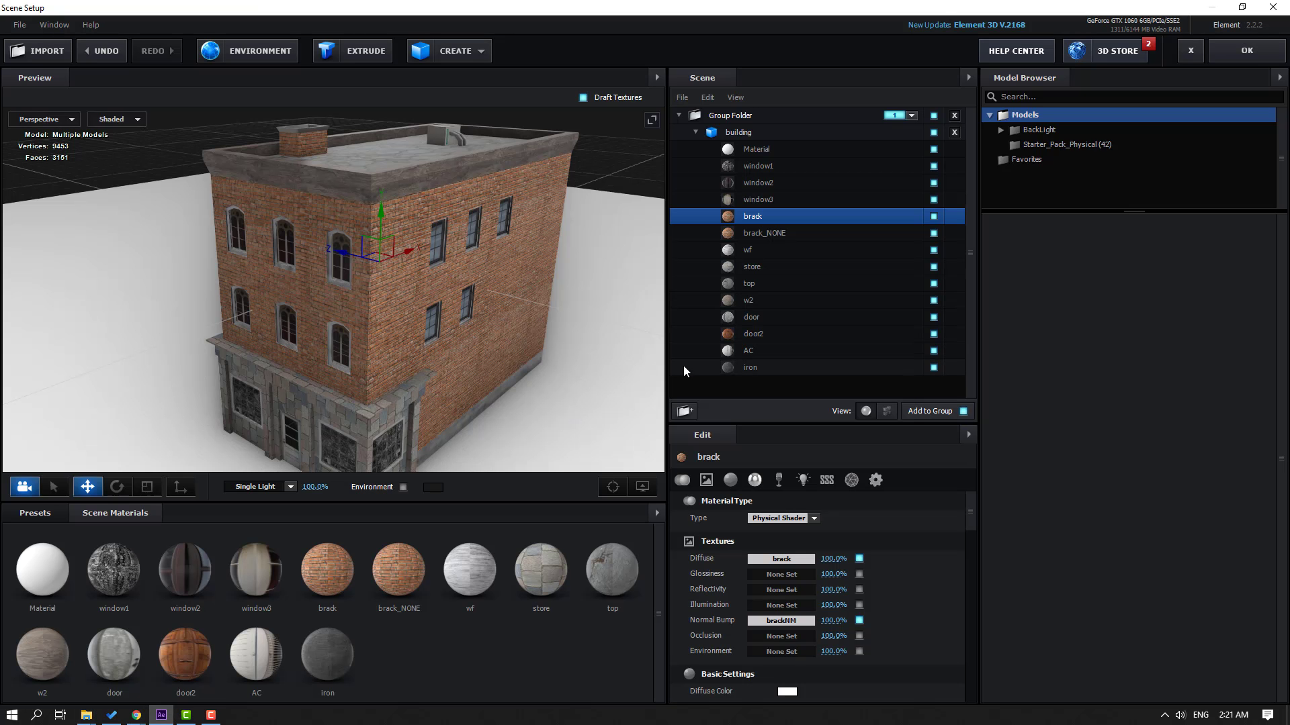
left_click(752, 267)
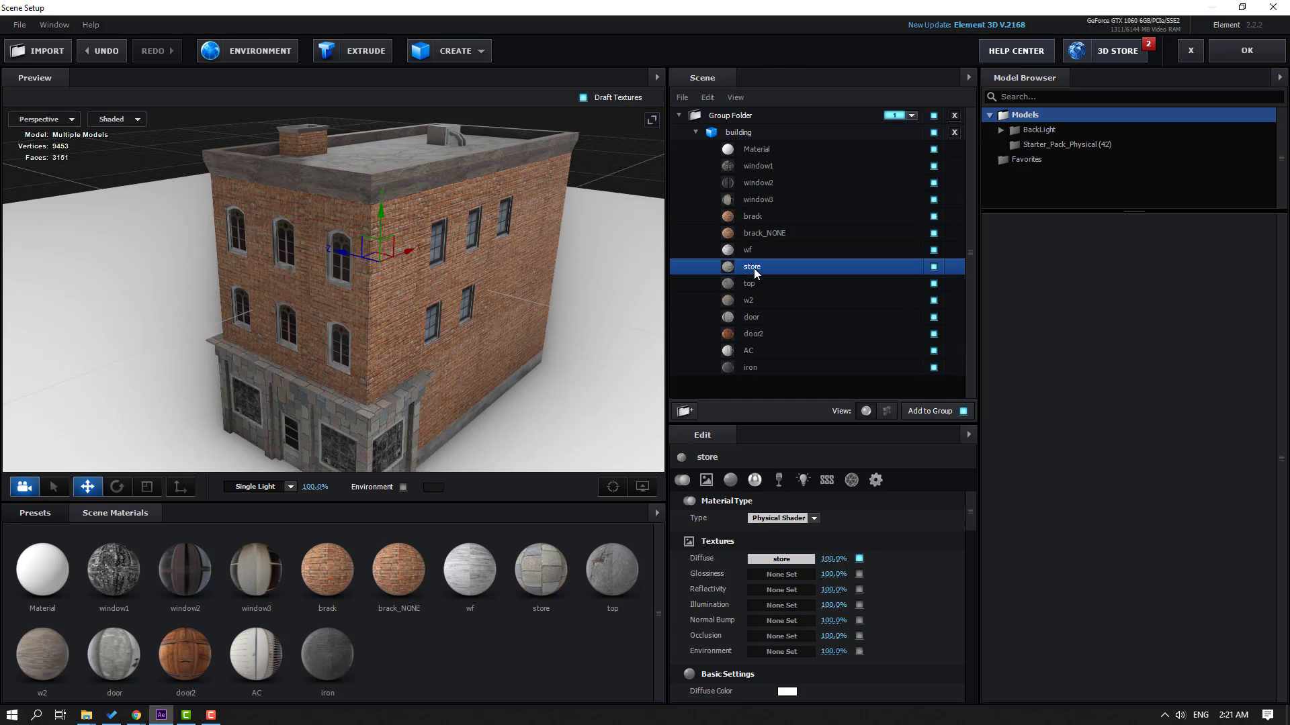
left_click(787, 621)
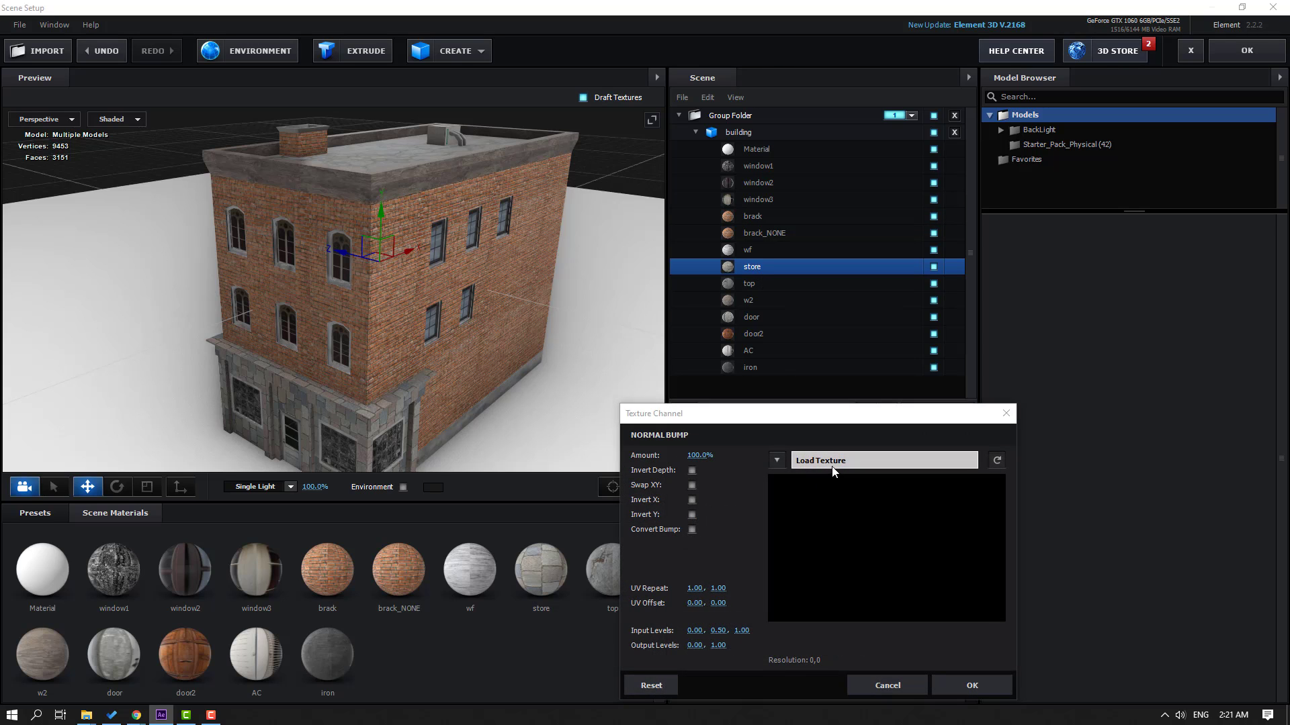
left_click(833, 461)
left_click(901, 245)
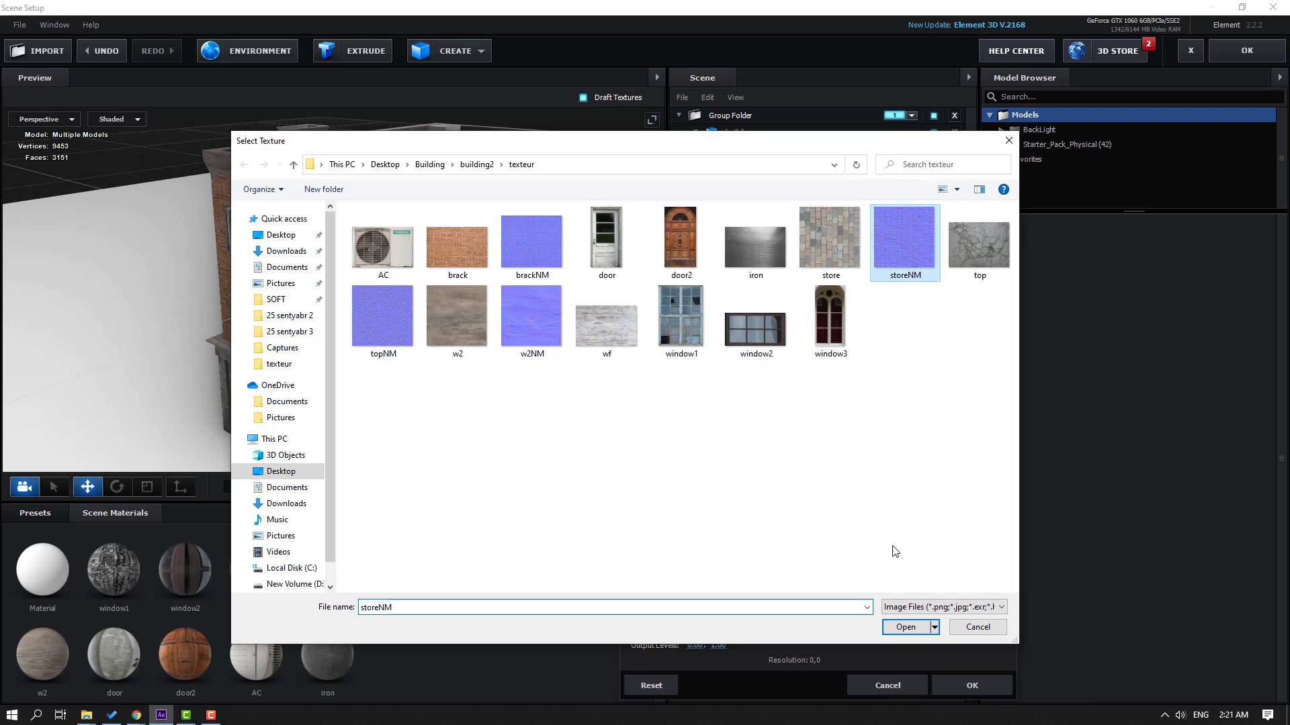
left_click(905, 627)
left_click(967, 686)
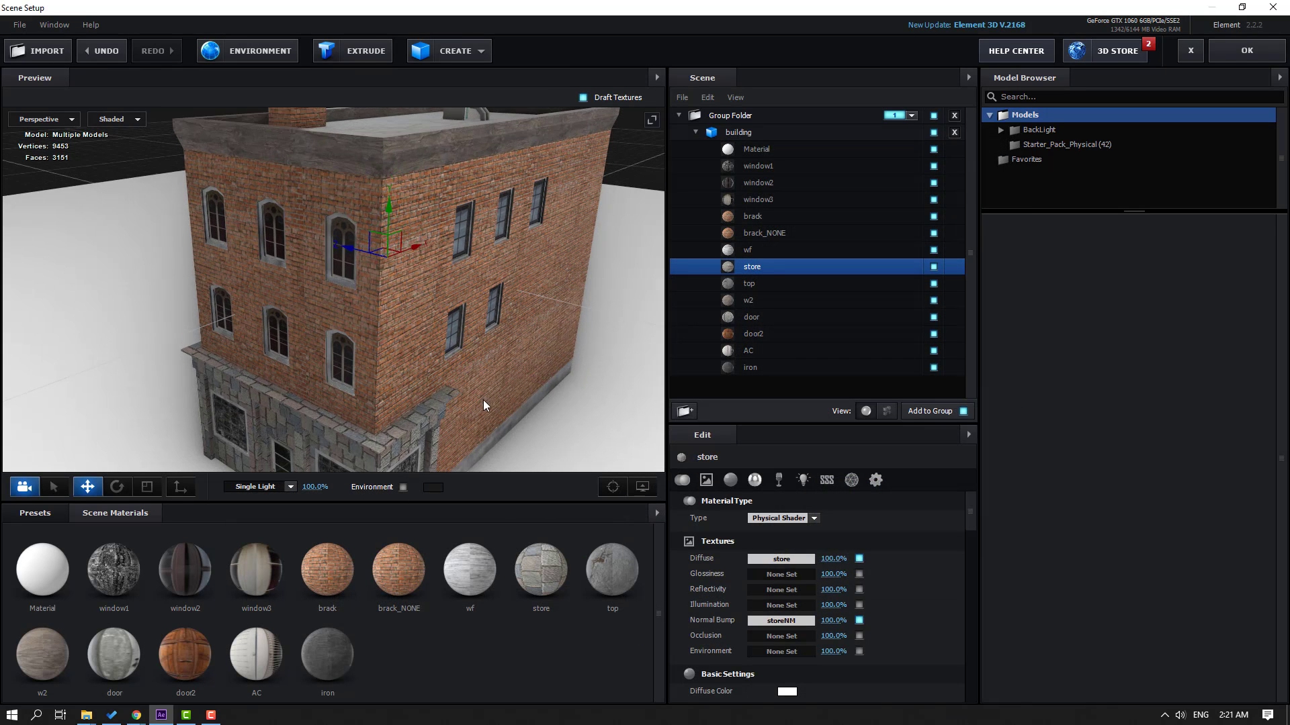
- Inspect the ground-floor stonework by briefly hiding the store material and comparing its normal bump switched off and on
scroll(481, 387, "down", 2)
left_click_drag(479, 388, 446, 343)
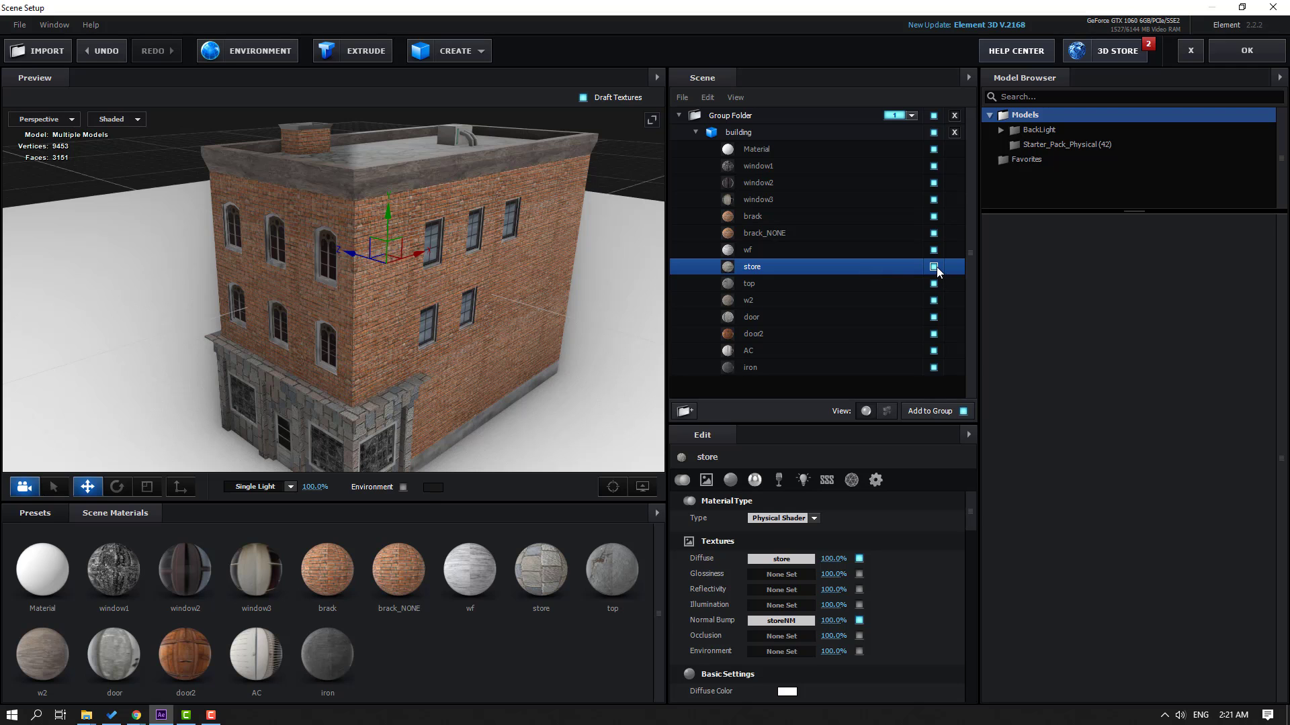
scroll(442, 270, "up", 5)
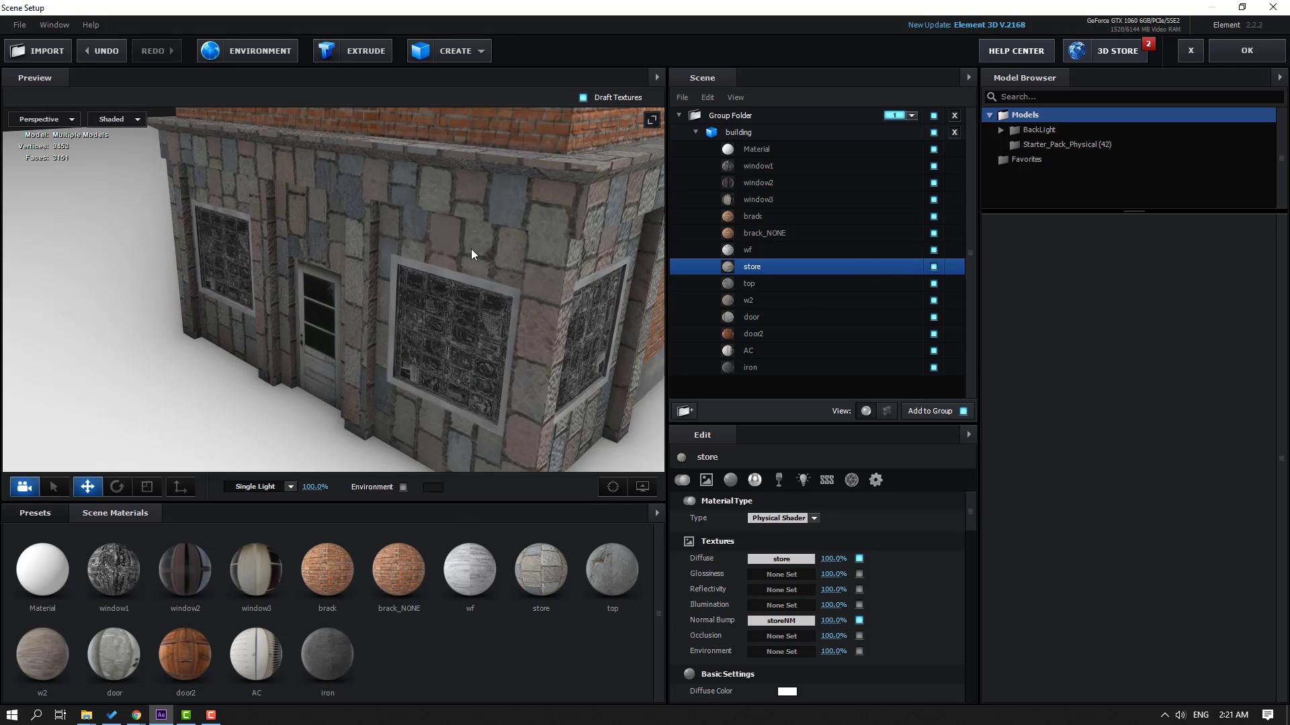
scroll(484, 254, "up", 4)
left_click(934, 267)
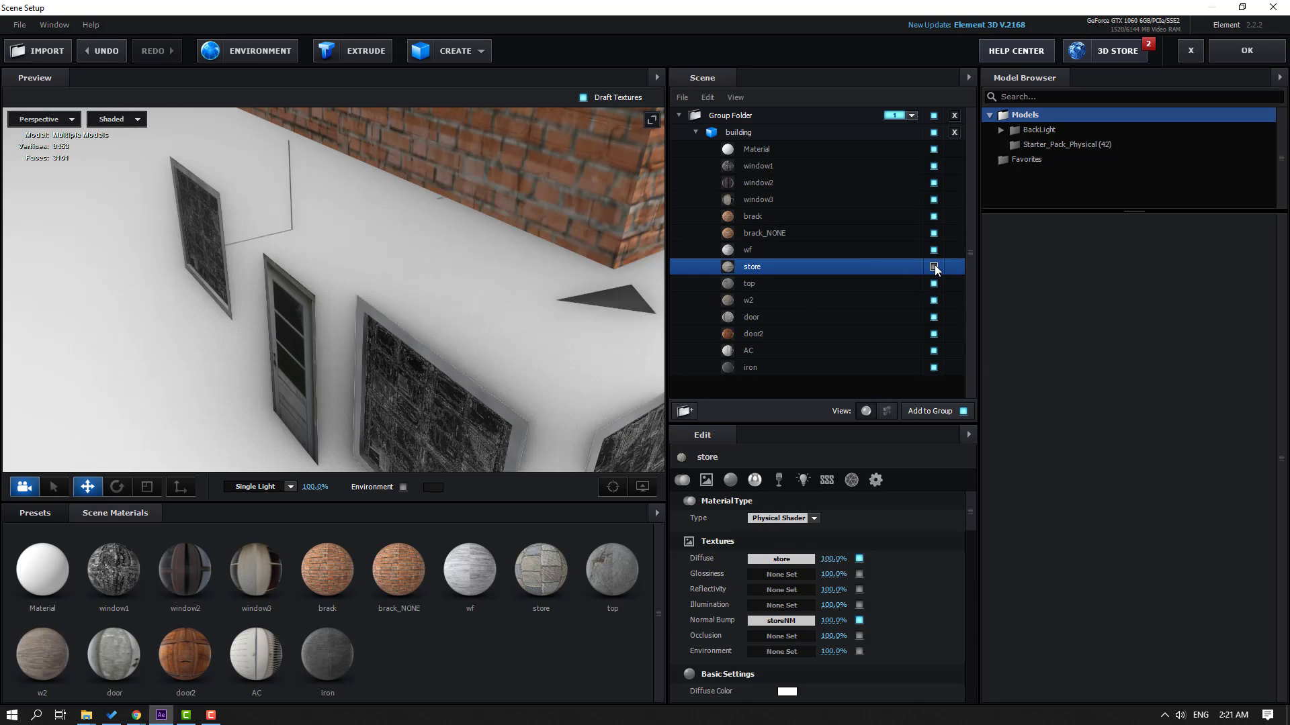
left_click(934, 267)
left_click(859, 620)
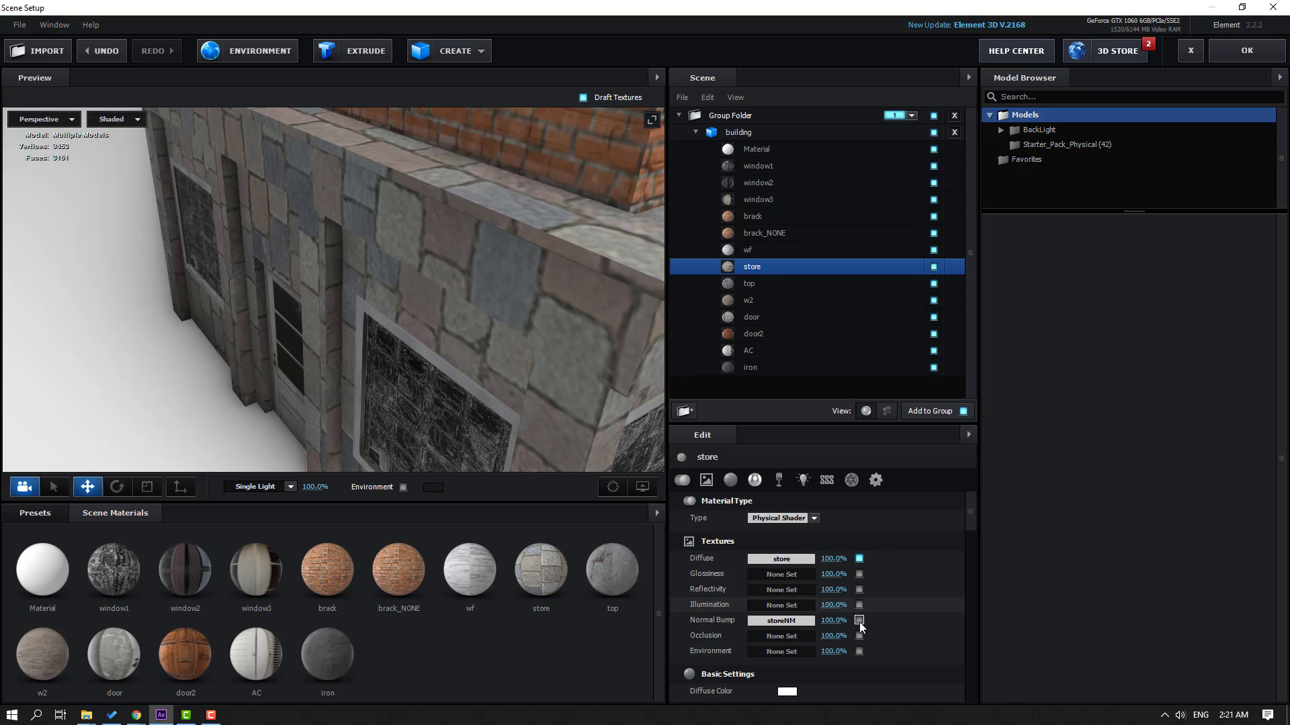
left_click(860, 622)
scroll(412, 297, "down", 6)
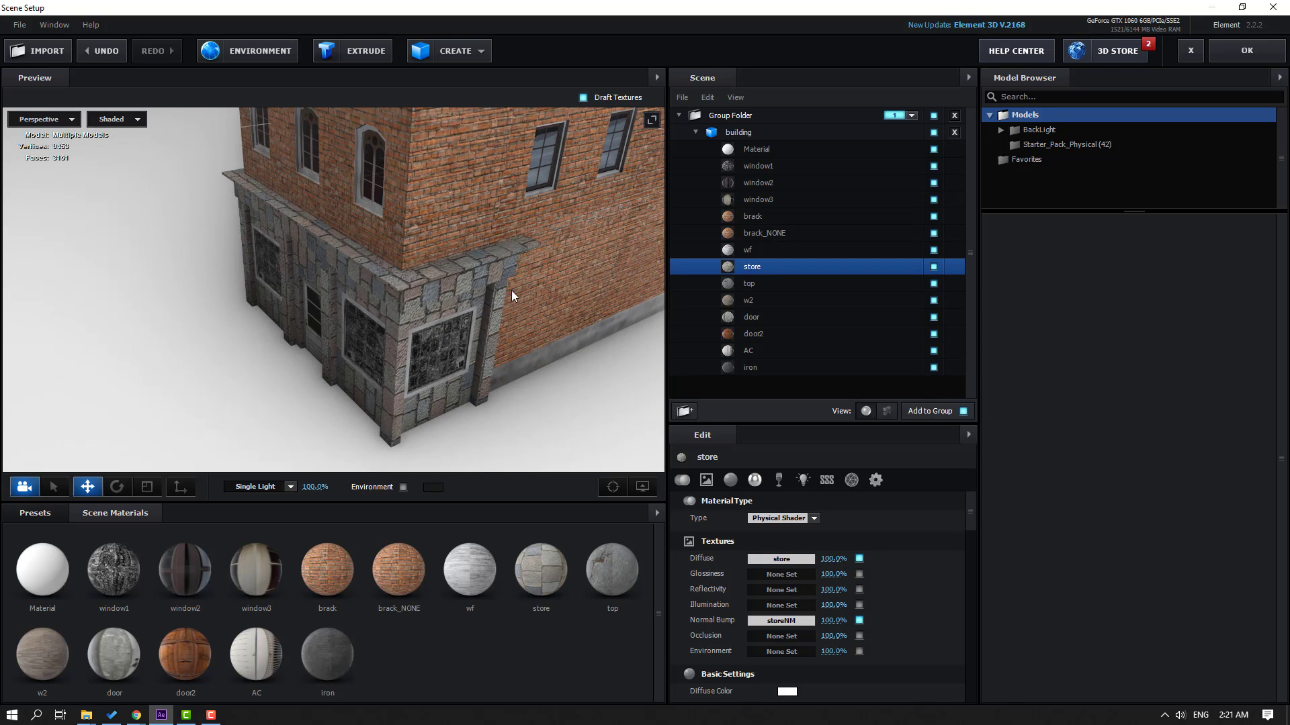
scroll(365, 259, "down", 5)
left_click_drag(503, 291, 470, 289)
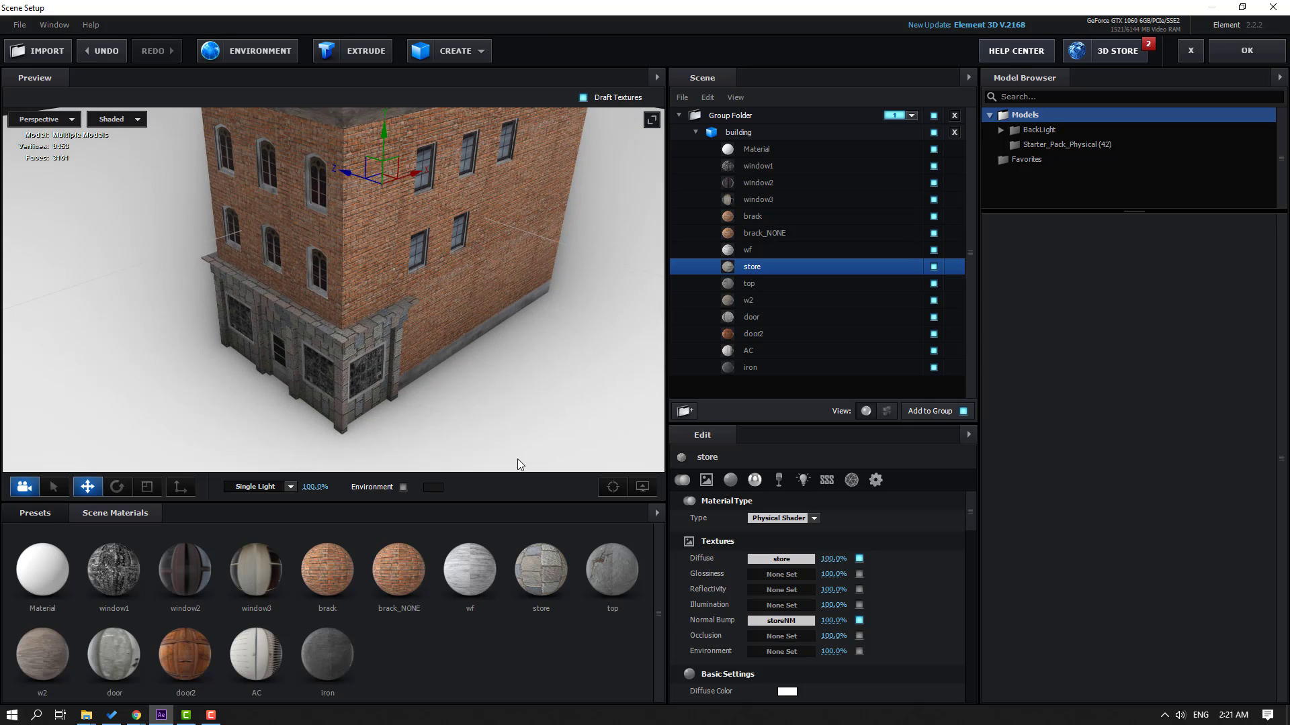
- Locate the roof's normal map in the texteur folder and load topNM as the top material's normal bump
mouse_move(86, 716)
left_click(195, 655)
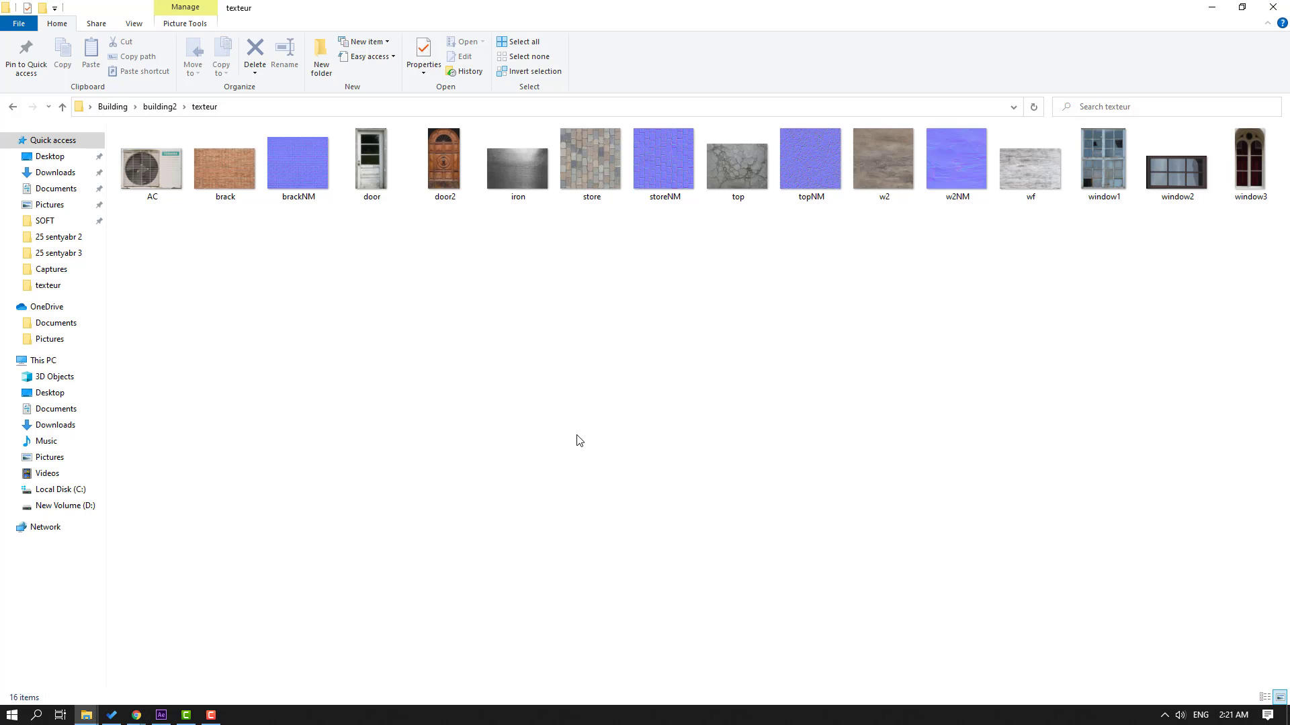
left_click(812, 180)
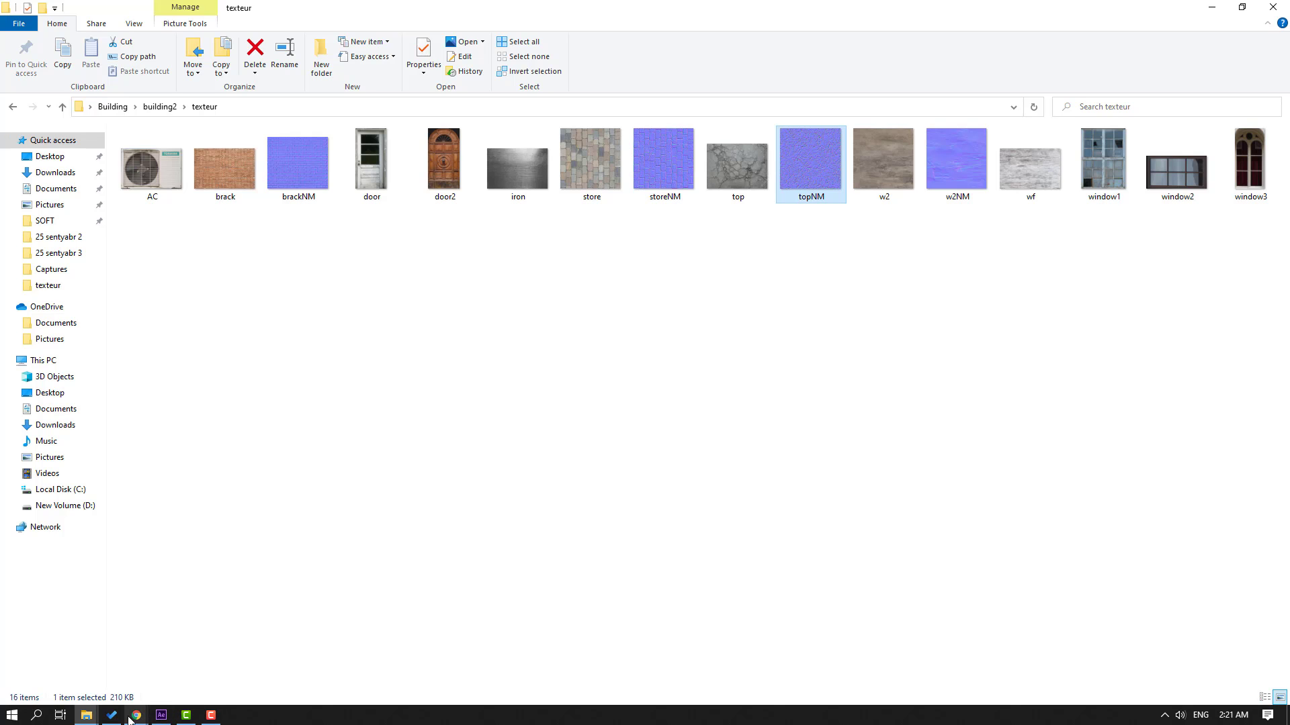
left_click(162, 716)
left_click_drag(470, 350, 494, 259)
left_click(753, 317)
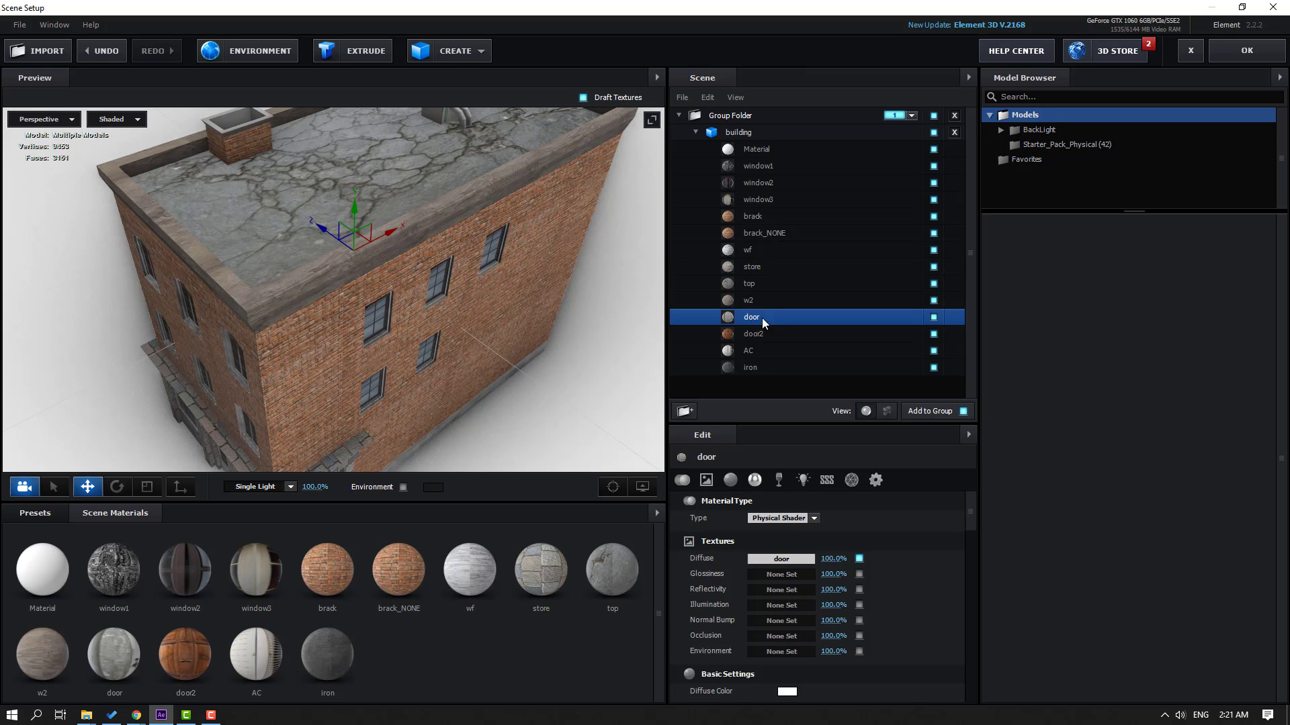
left_click(752, 287)
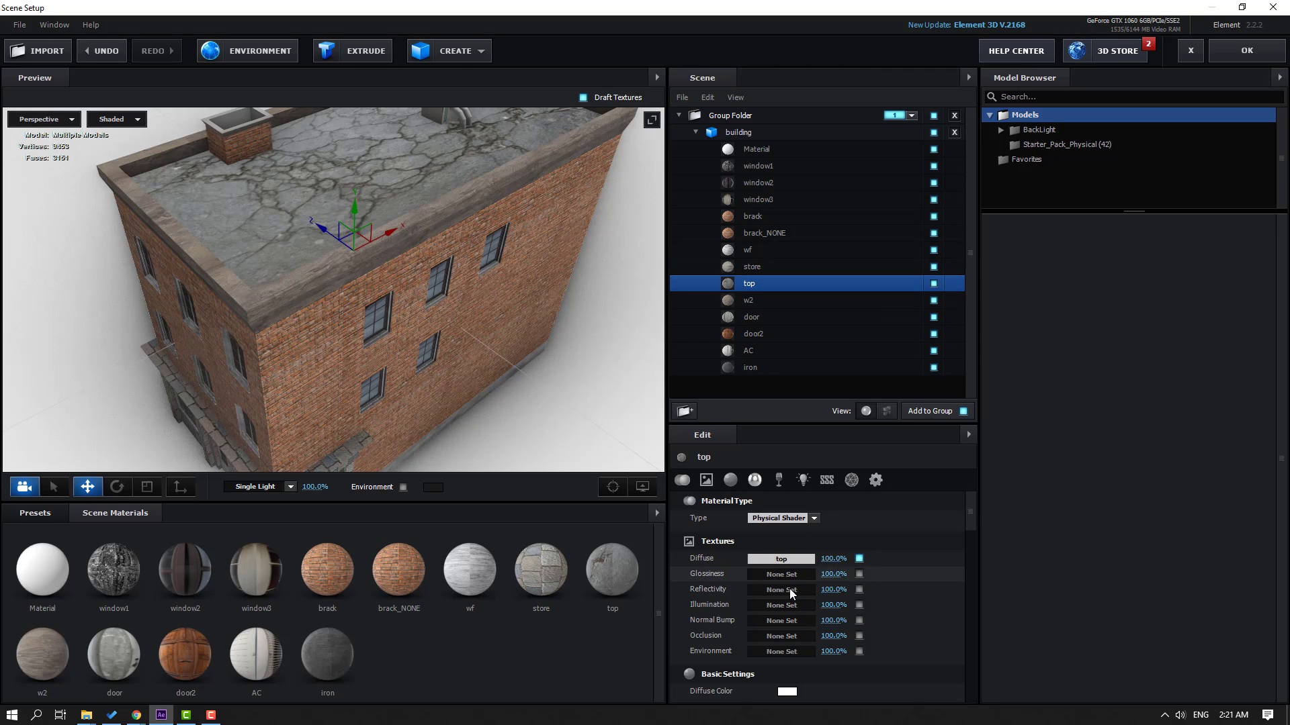
left_click(774, 620)
left_click(821, 460)
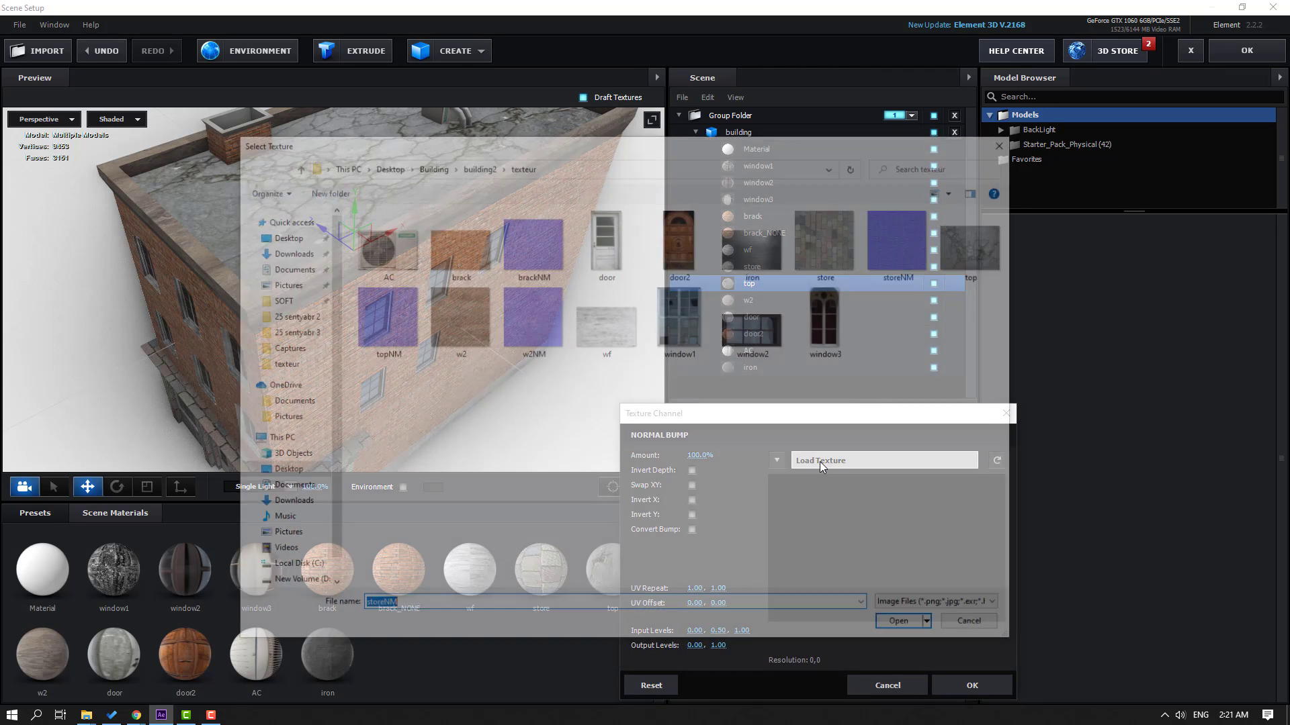
left_click(393, 338)
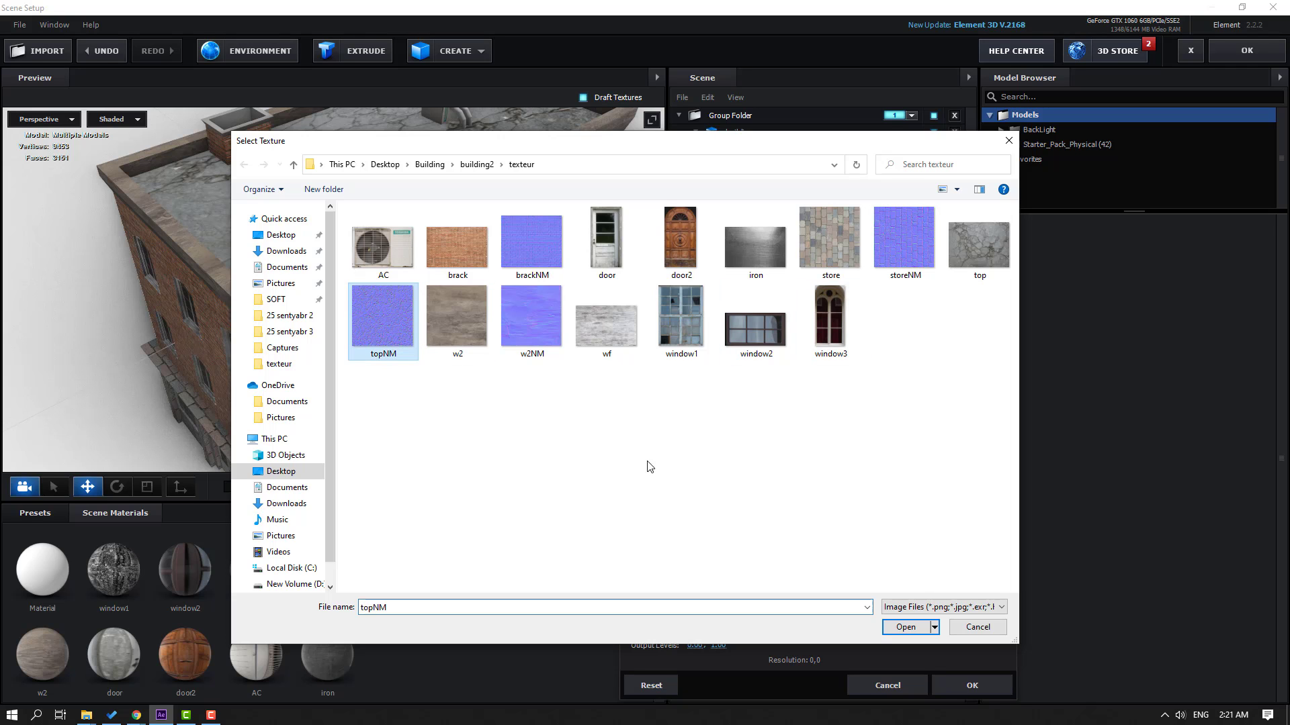
left_click(906, 627)
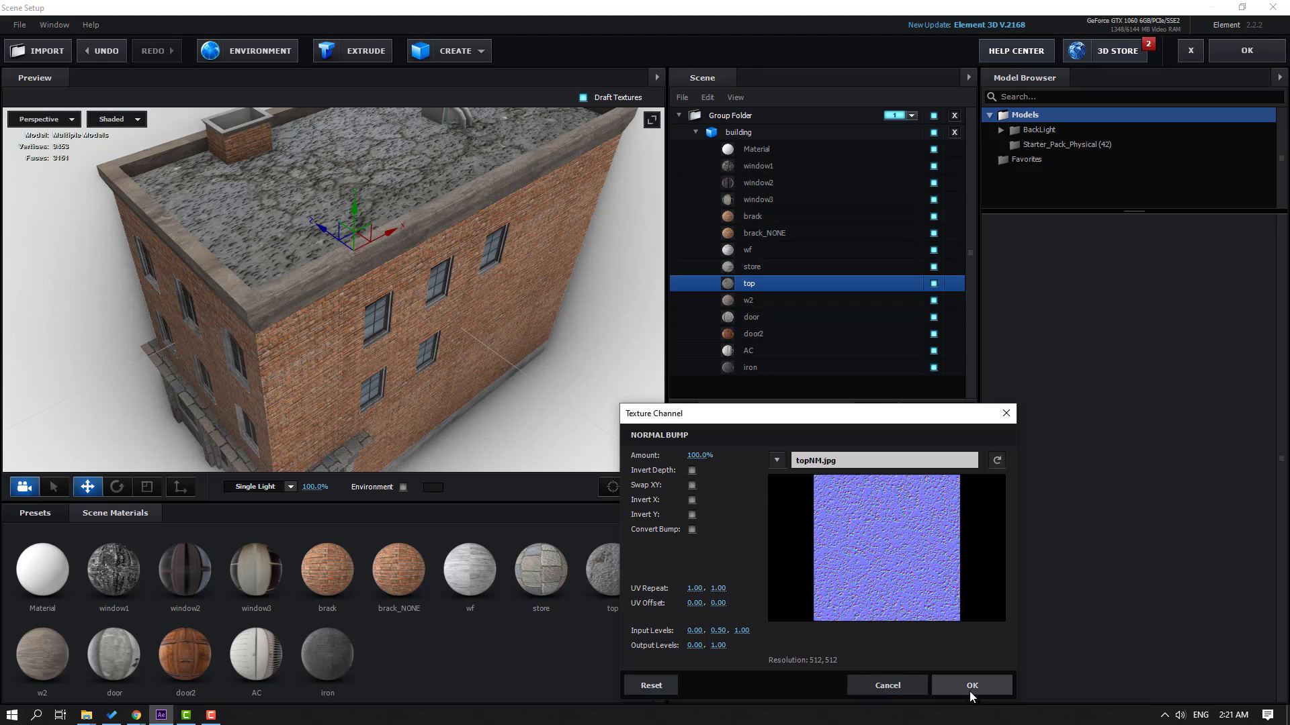
left_click(969, 686)
- Reduce the top material's normal bump amount to 77% while checking the roof surface up close
scroll(384, 296, "up", 10)
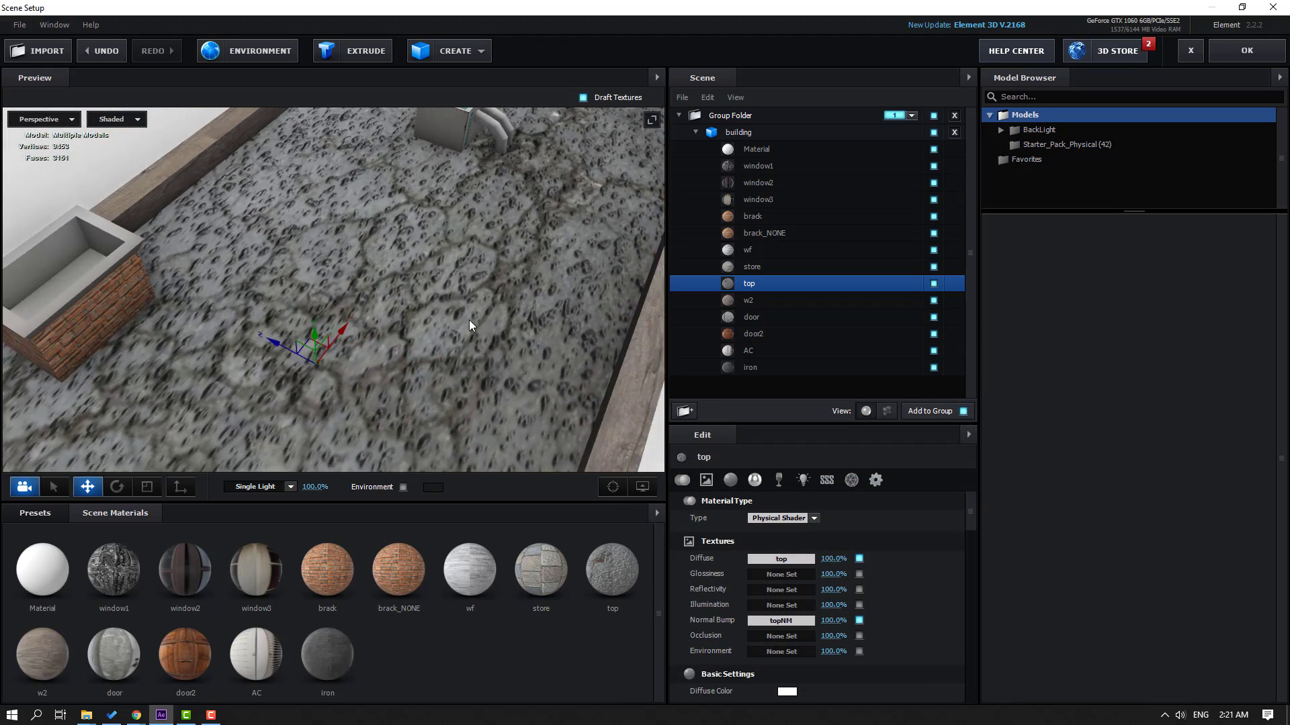
scroll(478, 301, "up", 5)
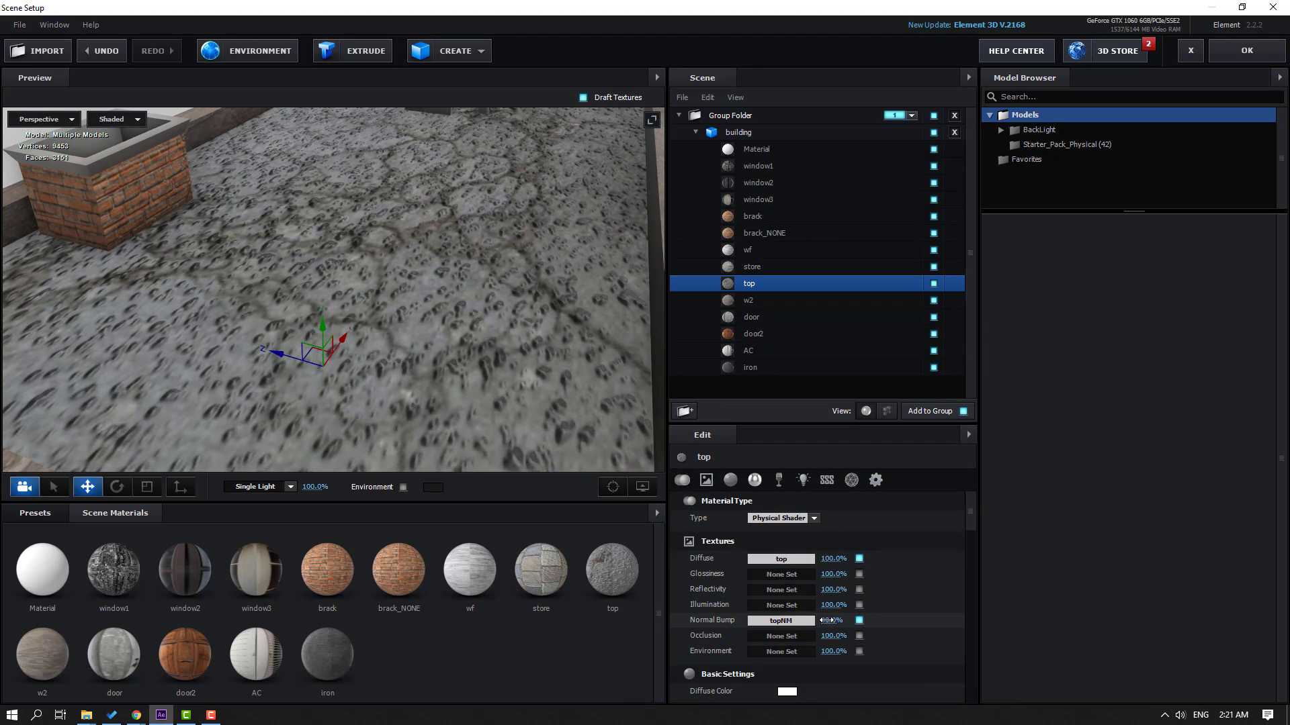
left_click_drag(833, 620, 805, 621)
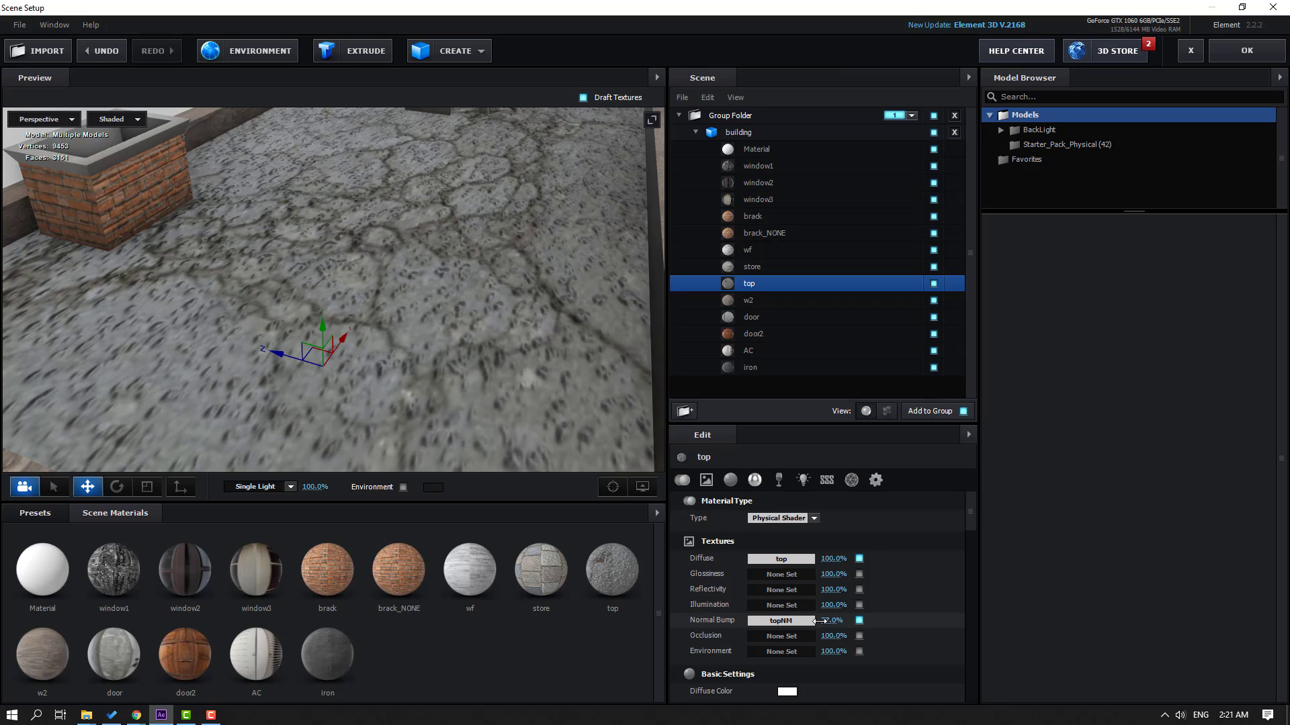
scroll(553, 389, "down", 10)
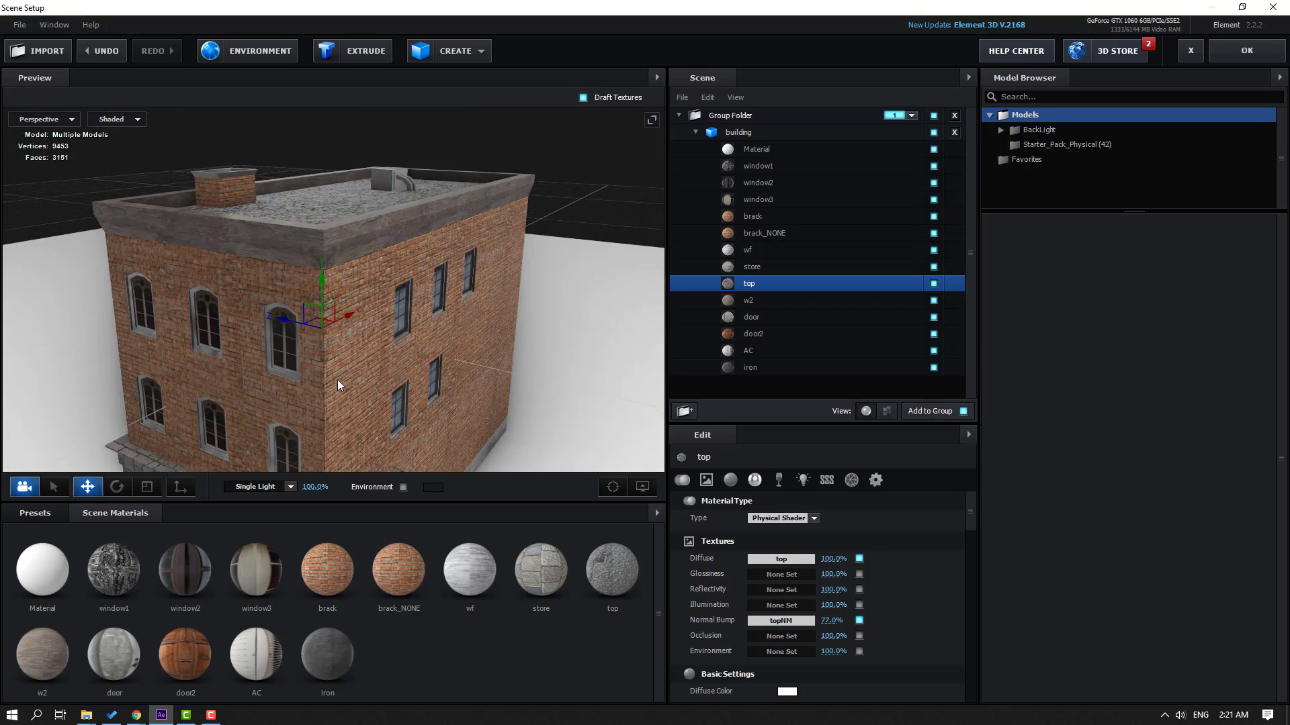
- Try the top scene material on the ground plane around the building
left_click_drag(337, 380, 365, 356)
scroll(493, 329, "up", 2)
left_click_drag(493, 329, 644, 314)
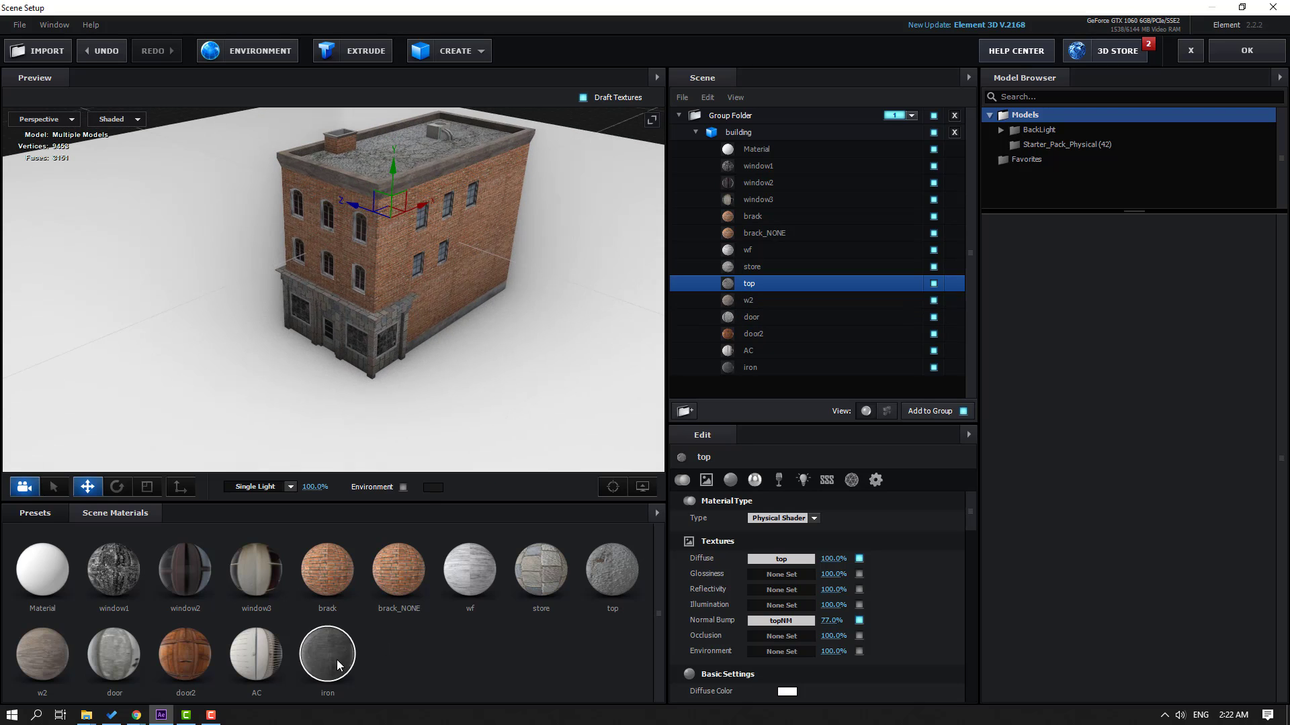
left_click_drag(599, 588, 165, 328)
left_click_drag(188, 379, 264, 452)
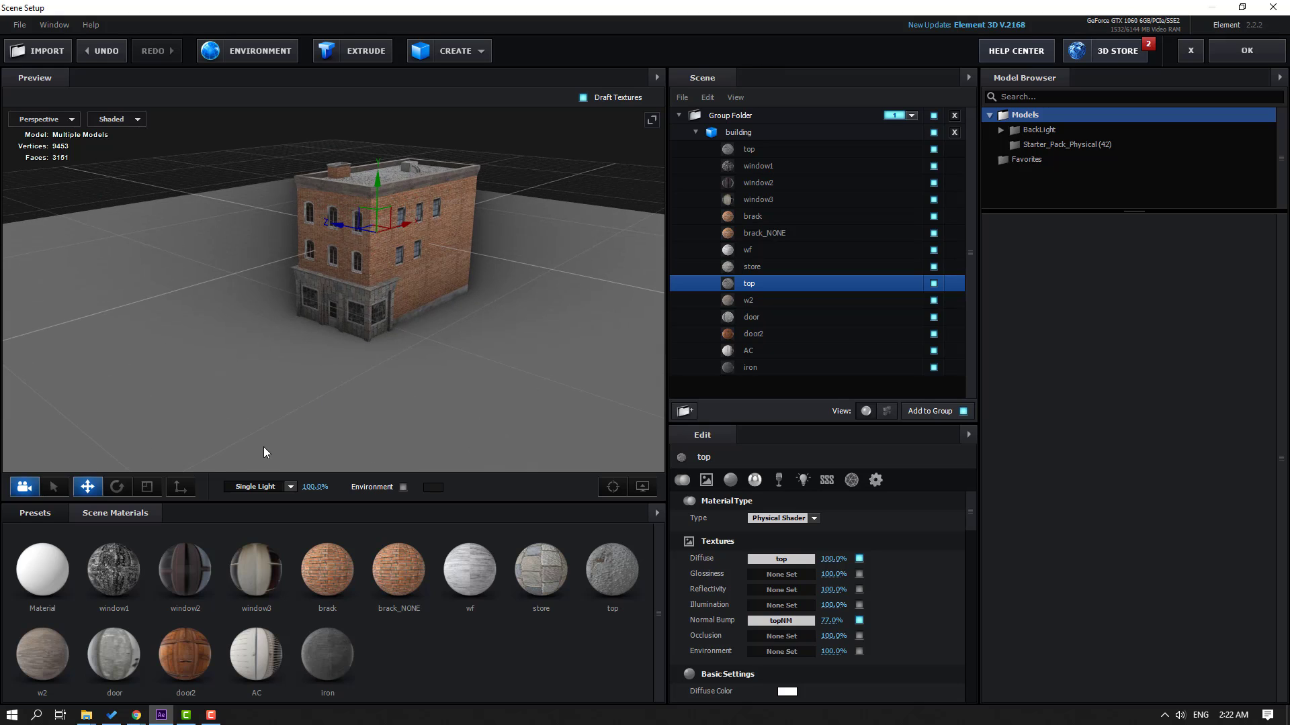
- Apply the Concrete preset from the Stone, Concrete, Dirt collection to the ground plane and turn off draft textures
left_click(20, 524)
scroll(93, 586, "down", 3)
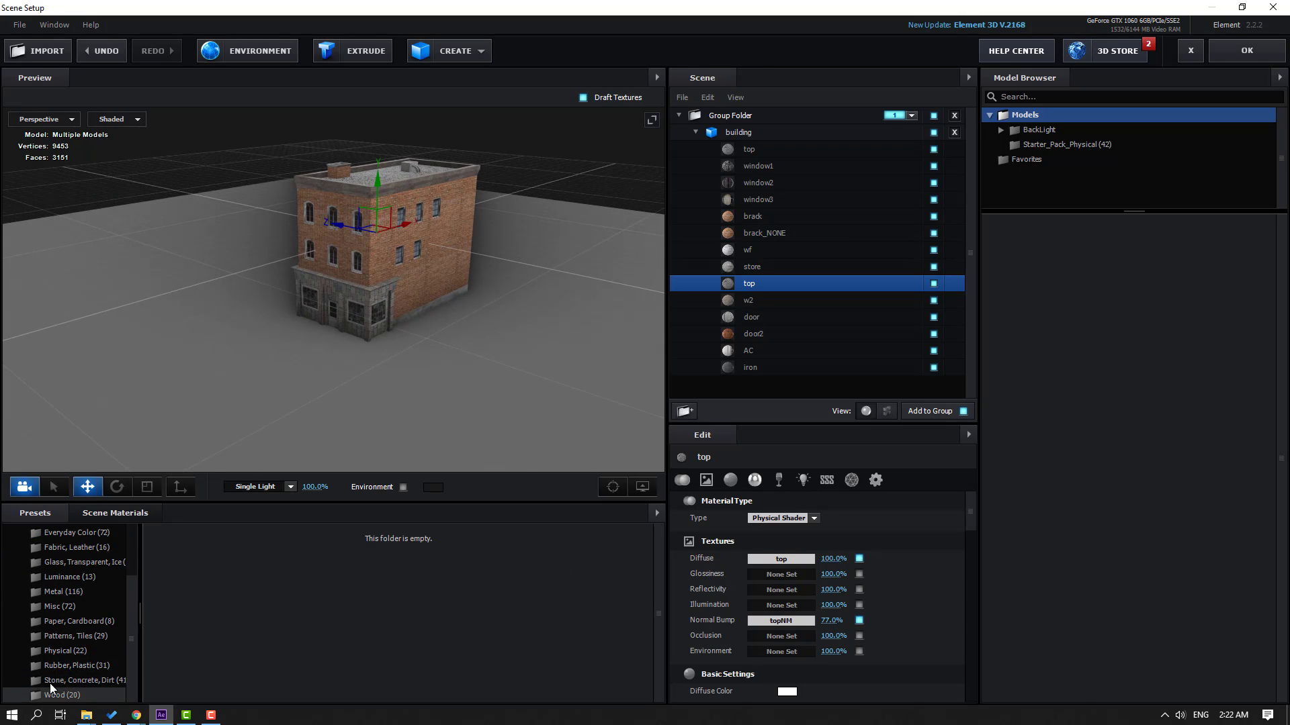
left_click(83, 680)
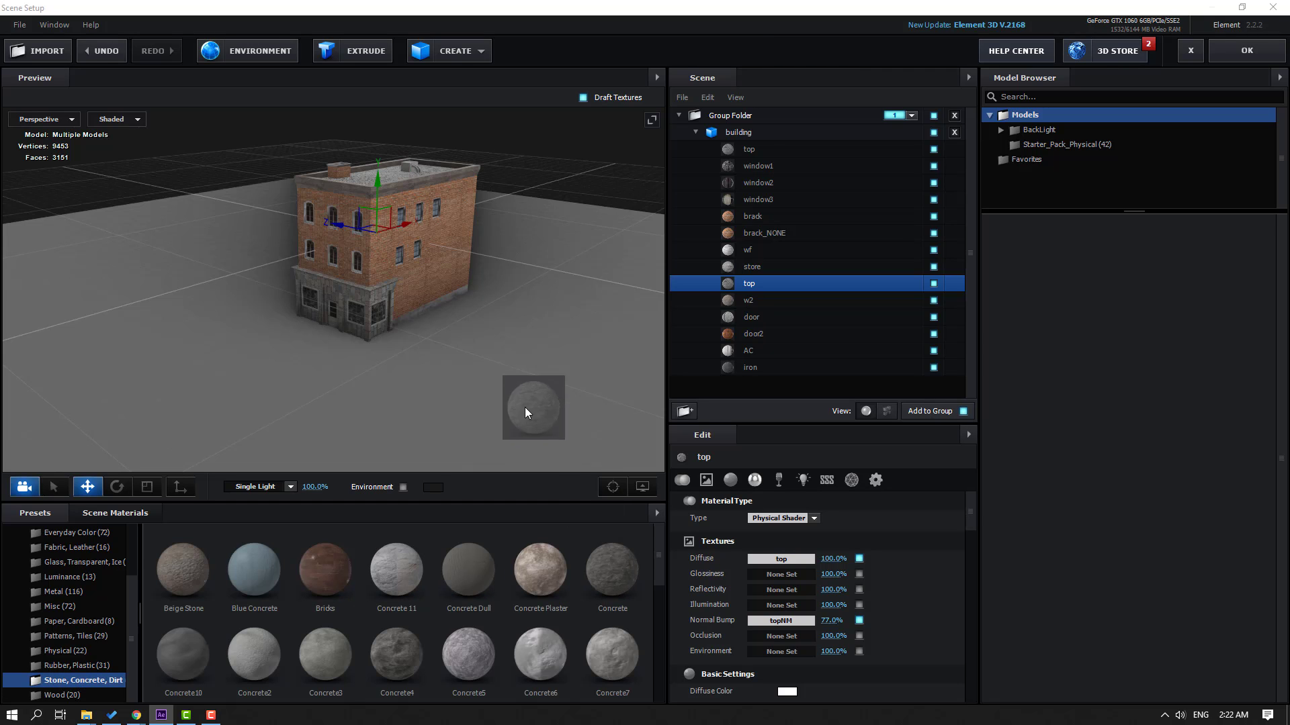
left_click_drag(388, 376, 537, 235)
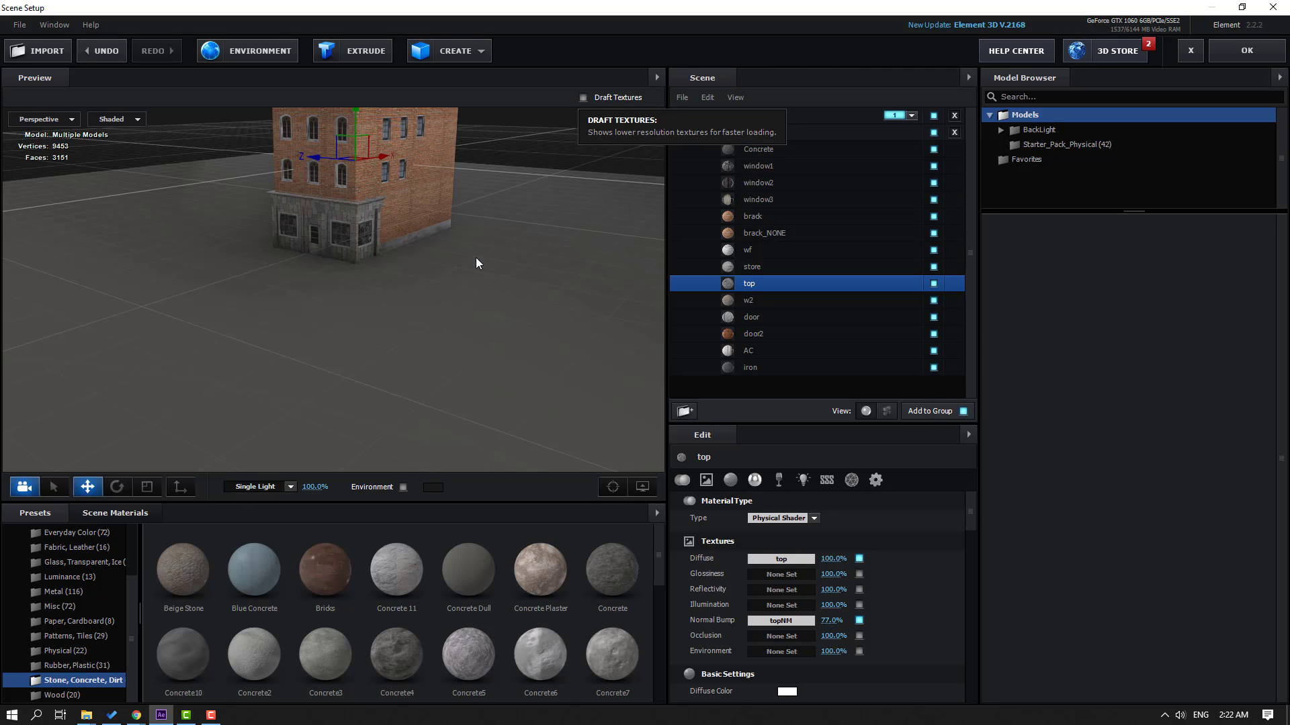
left_click_drag(472, 291, 662, 397)
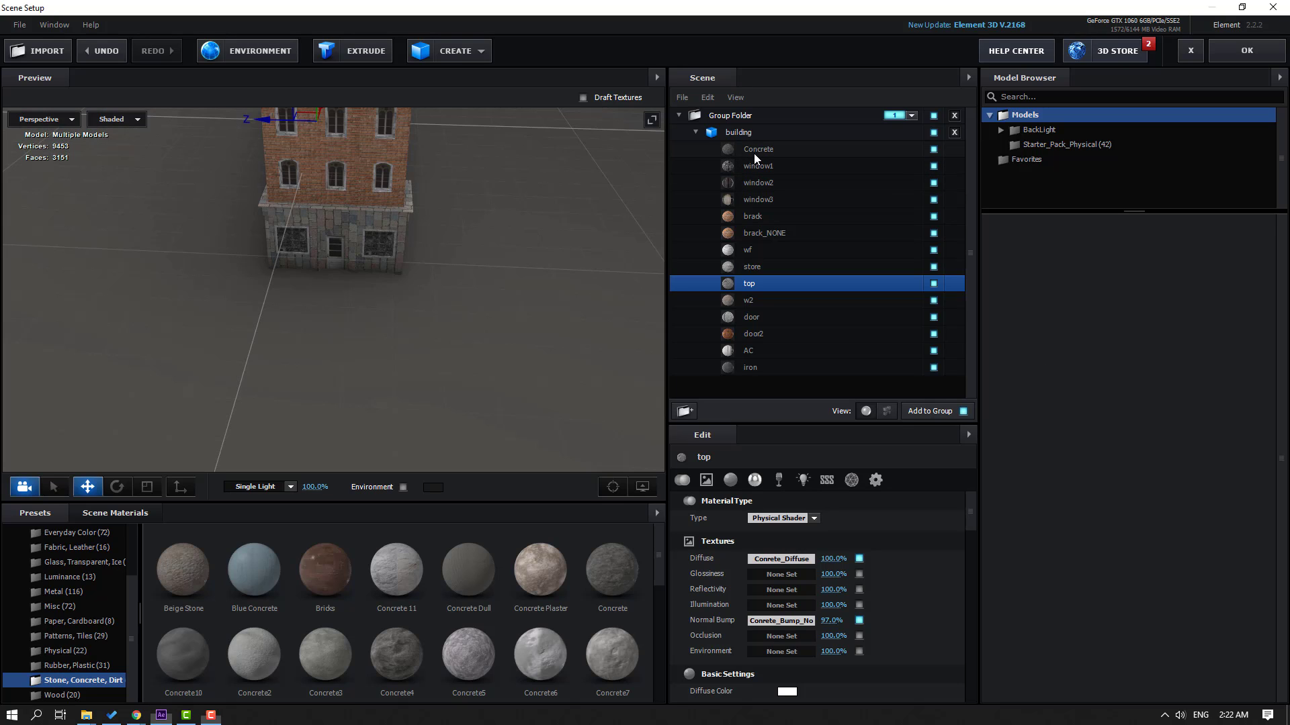
- Hide the building model's own Concrete ground material and collapse the building's material list
left_click(754, 153)
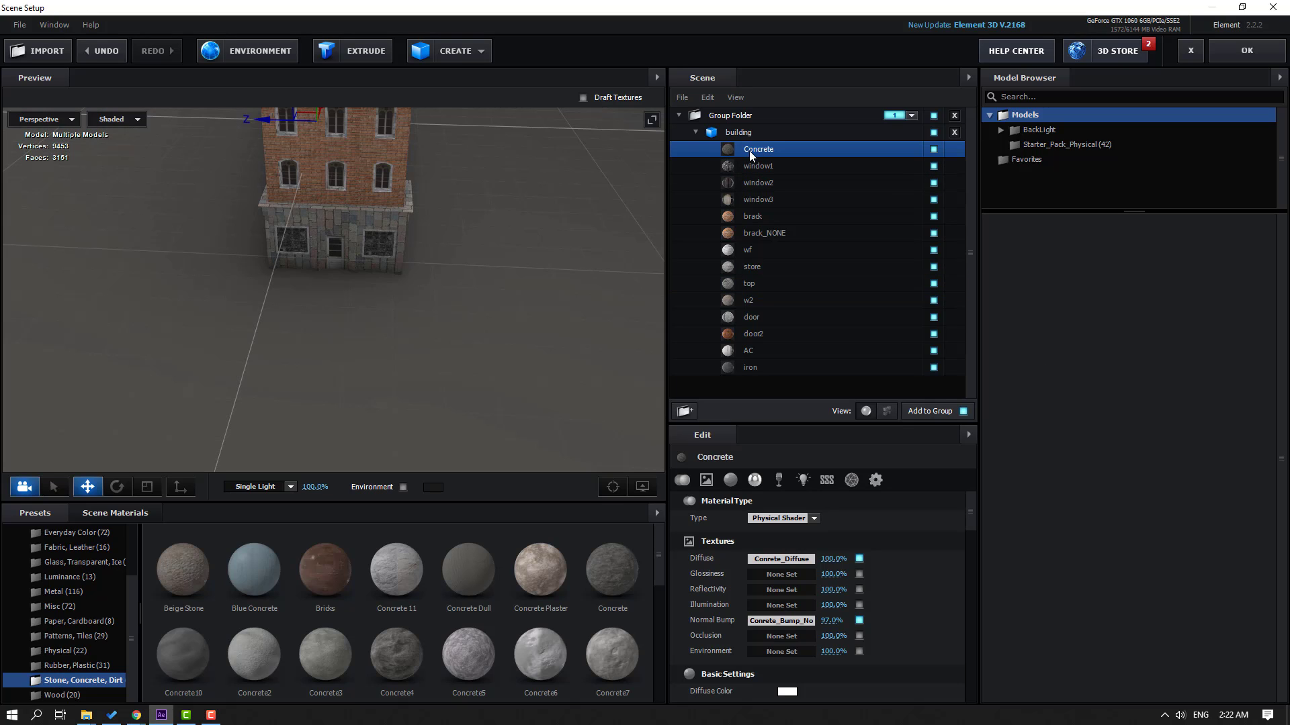
left_click(933, 149)
left_click(695, 132)
left_click(688, 131)
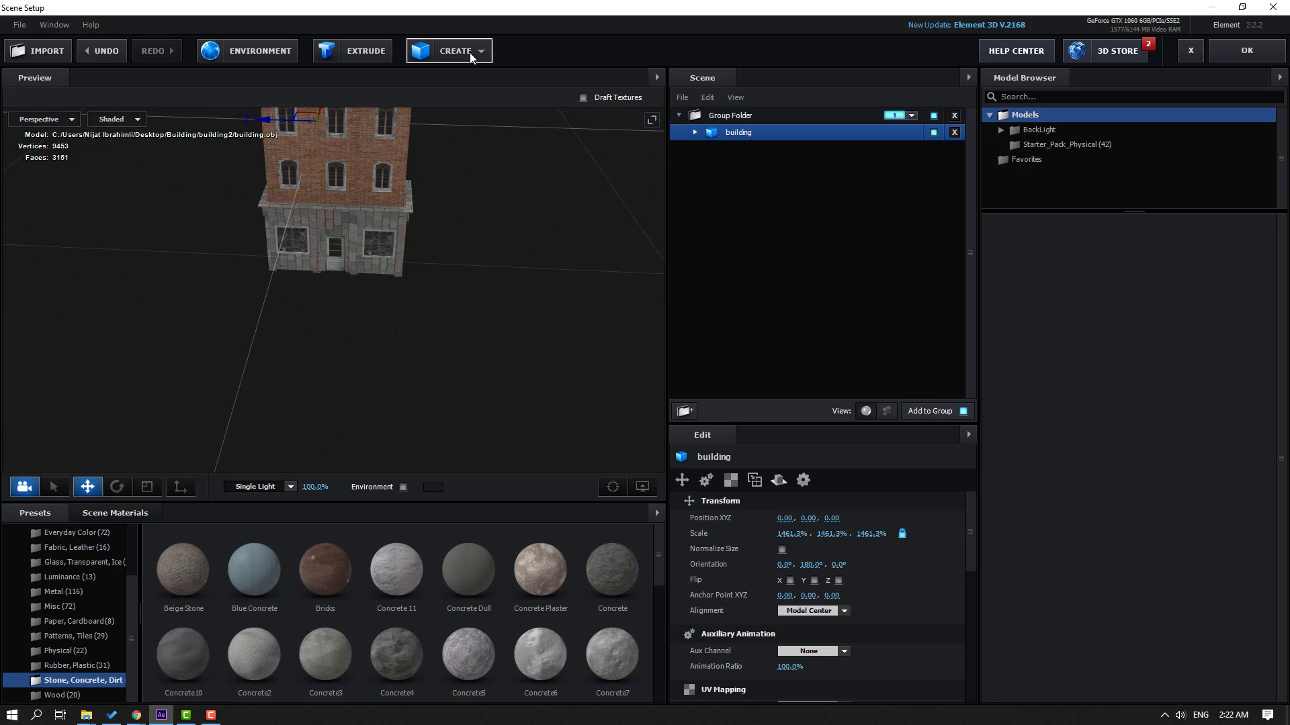
- Create a plane model and move it down to the building's base at about position -0.25, -0.39, 0.00
left_click(469, 52)
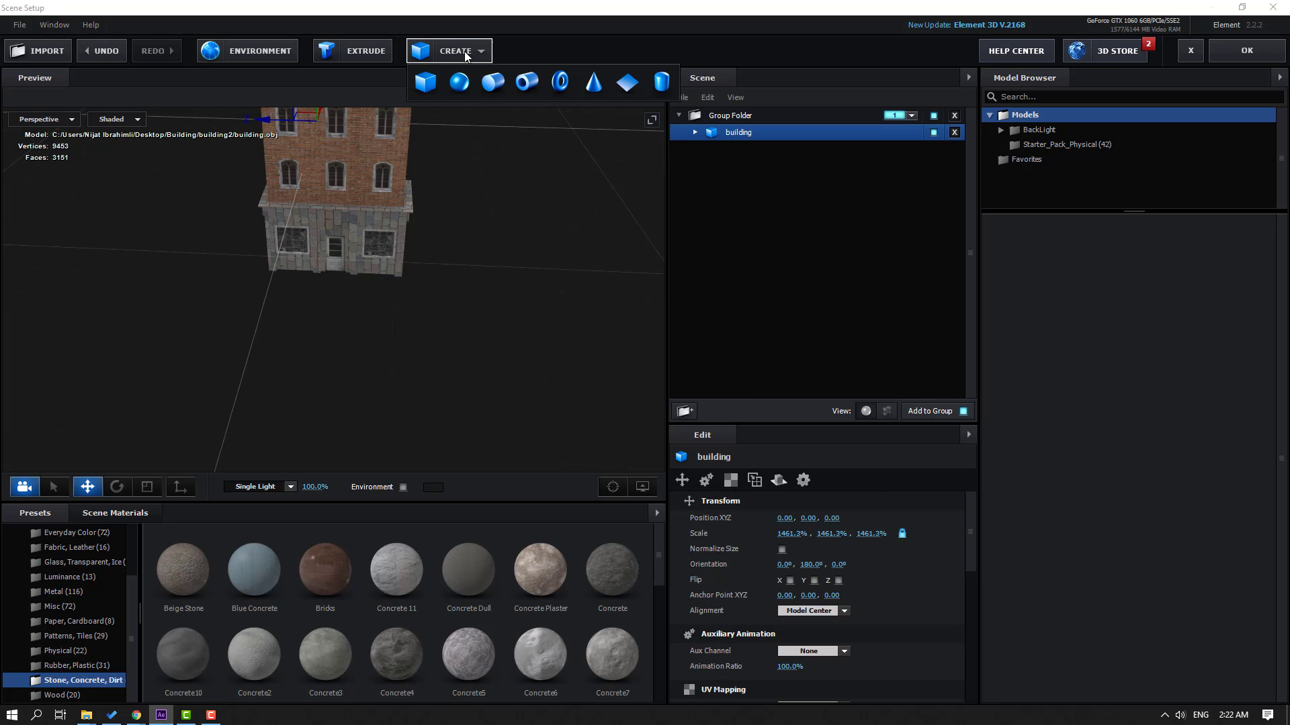
left_click(625, 83)
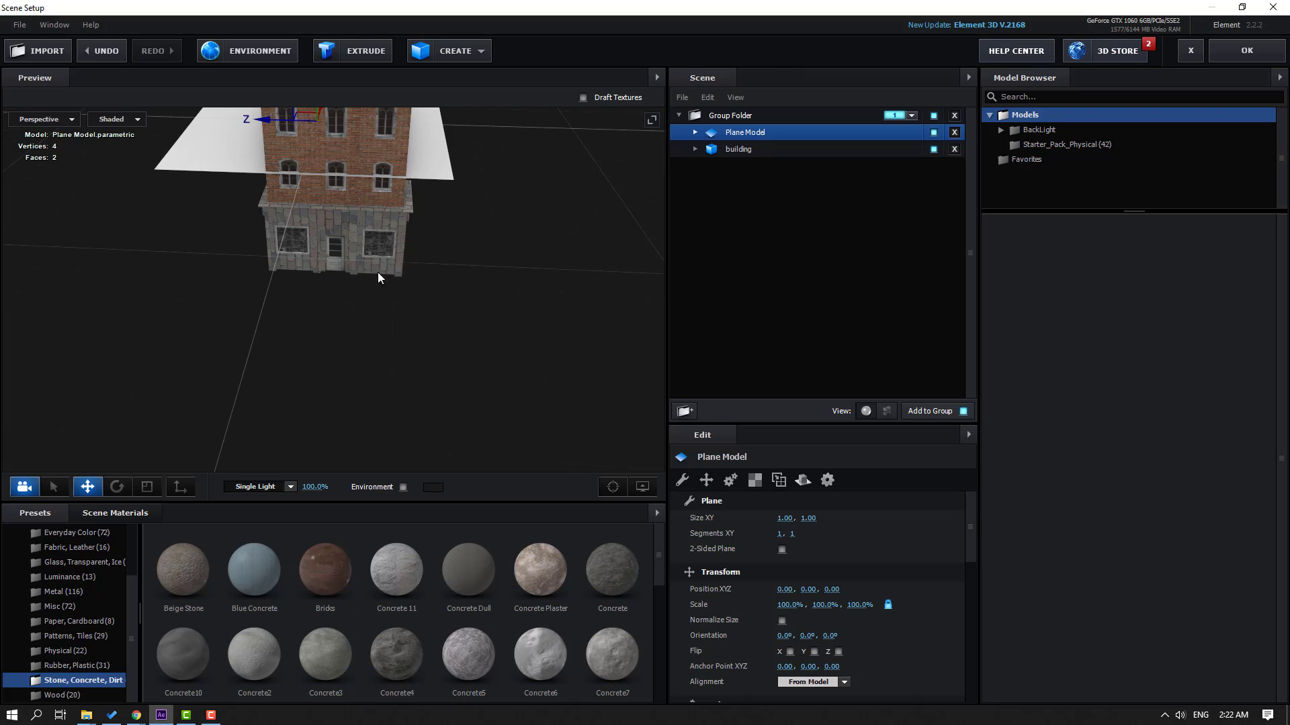
left_click_drag(377, 272, 323, 257)
left_click_drag(309, 143, 303, 296)
scroll(301, 337, "up", 7)
left_click_drag(267, 362, 269, 289)
left_click_drag(221, 244, 276, 254)
scroll(276, 254, "down", 5)
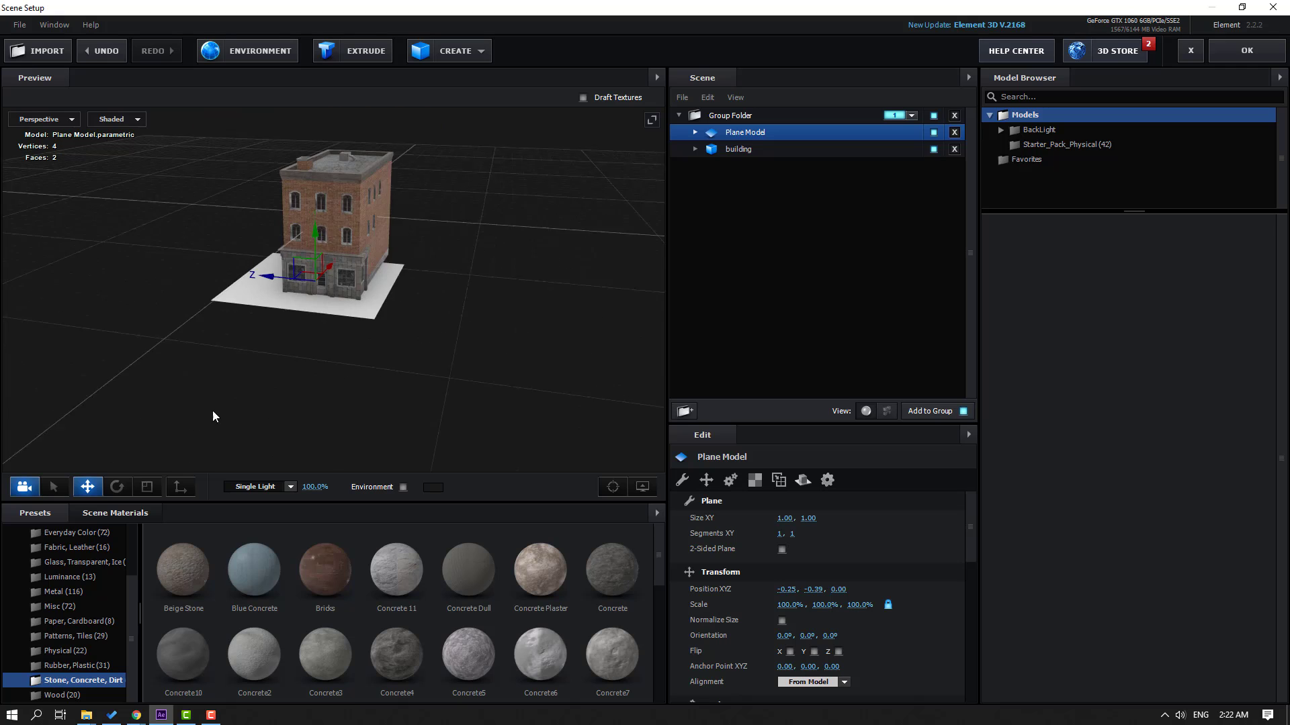
- Scale the plane model uniformly to about 625.6% so it extends well beyond the building
left_click_drag(213, 416, 191, 419)
left_click(147, 487)
left_click_drag(410, 357, 363, 360)
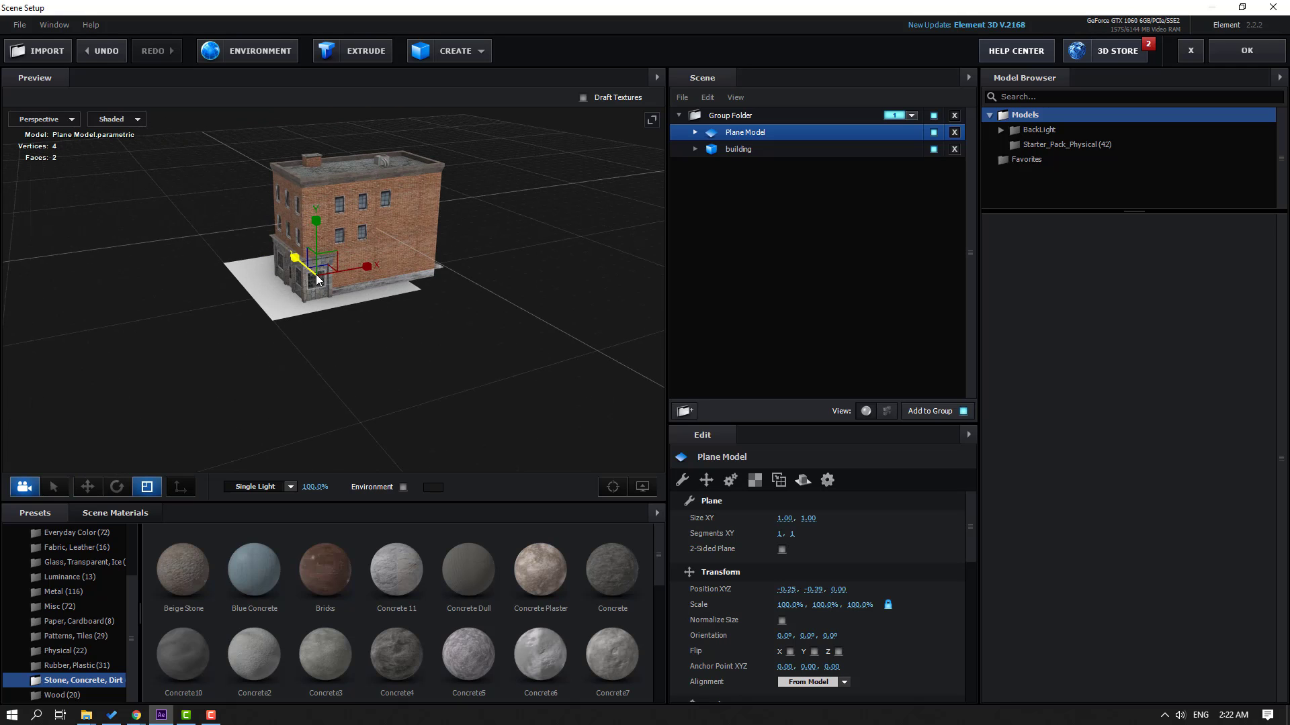
left_click_drag(321, 270, 389, 324)
scroll(389, 324, "down", 2)
scroll(387, 324, "down", 2)
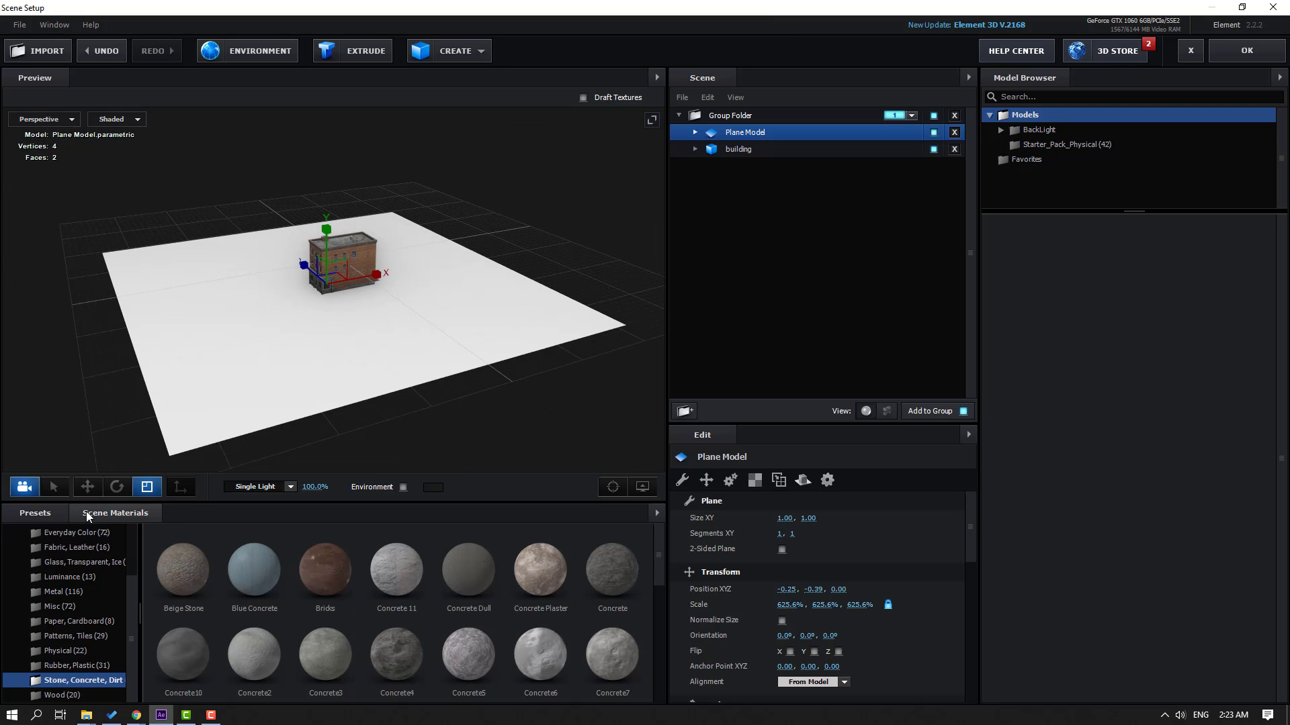
- Shift the plane along X to about 0.57 and enlarge it uniformly to about 1368.8%
left_click(88, 486)
left_click_drag(367, 277, 414, 270)
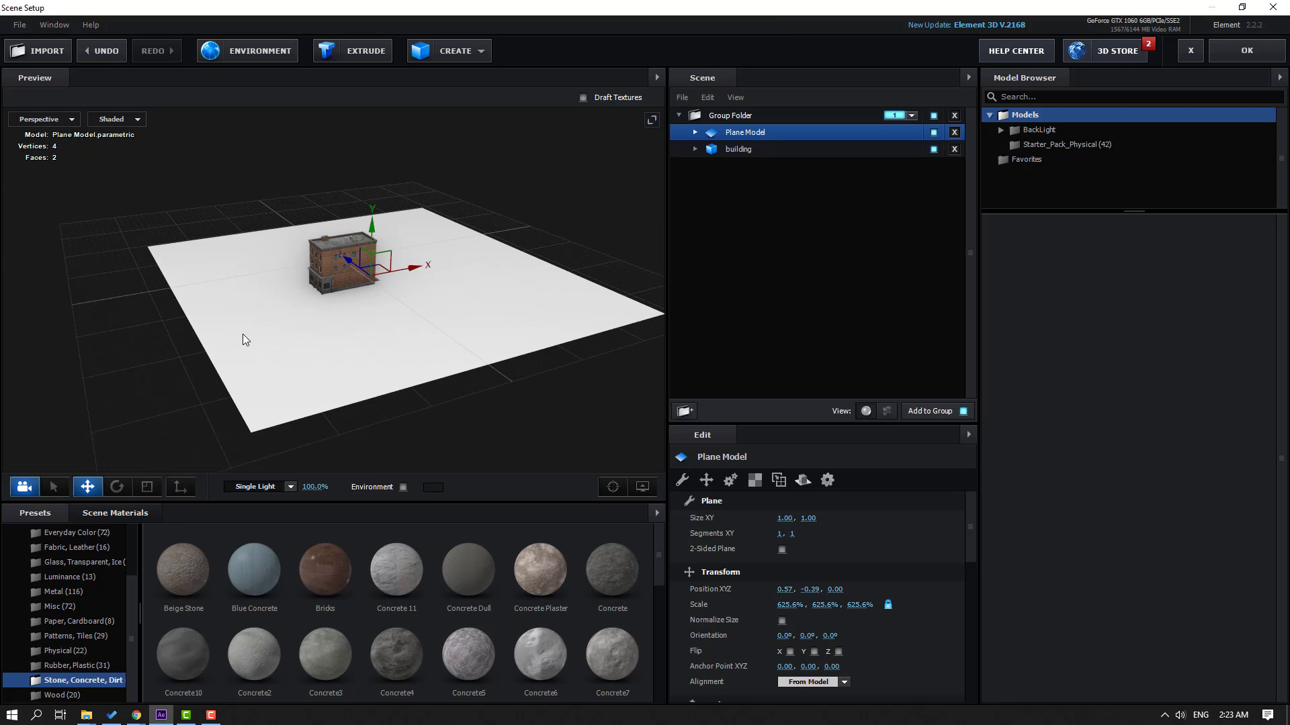
left_click_drag(245, 340, 301, 390)
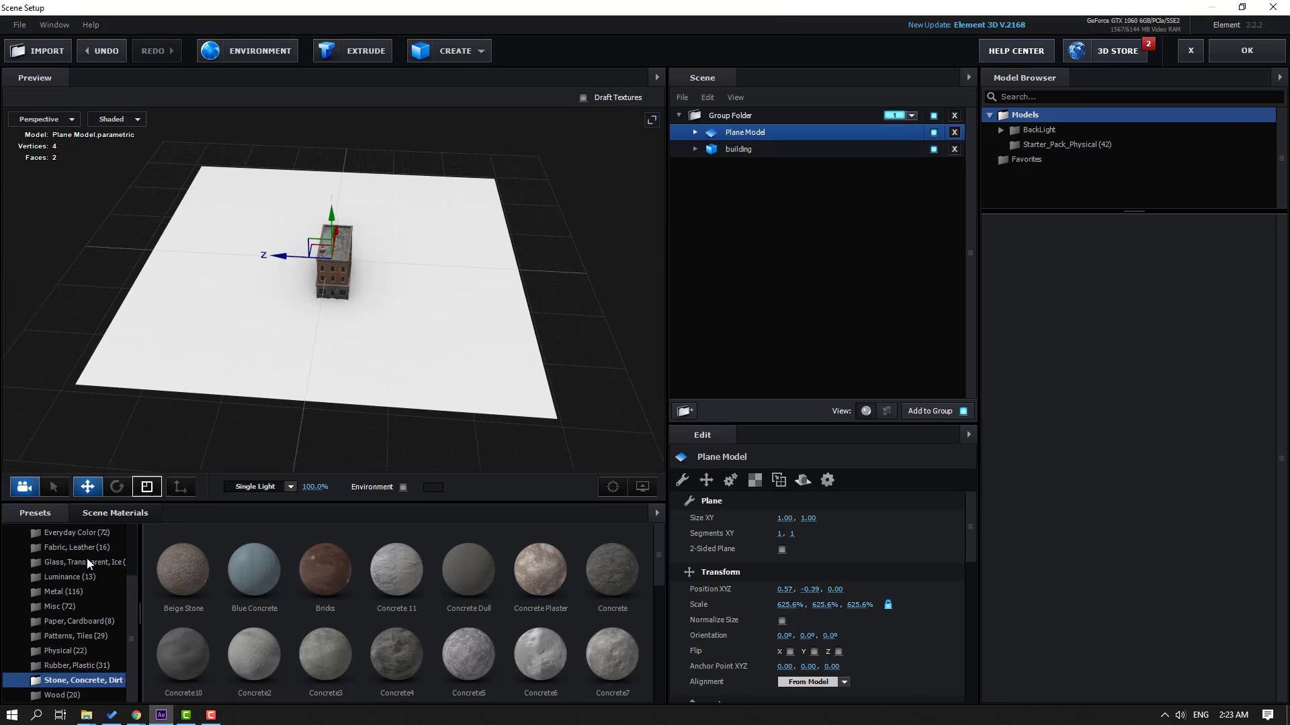
left_click(146, 486)
left_click_drag(273, 254, 266, 289)
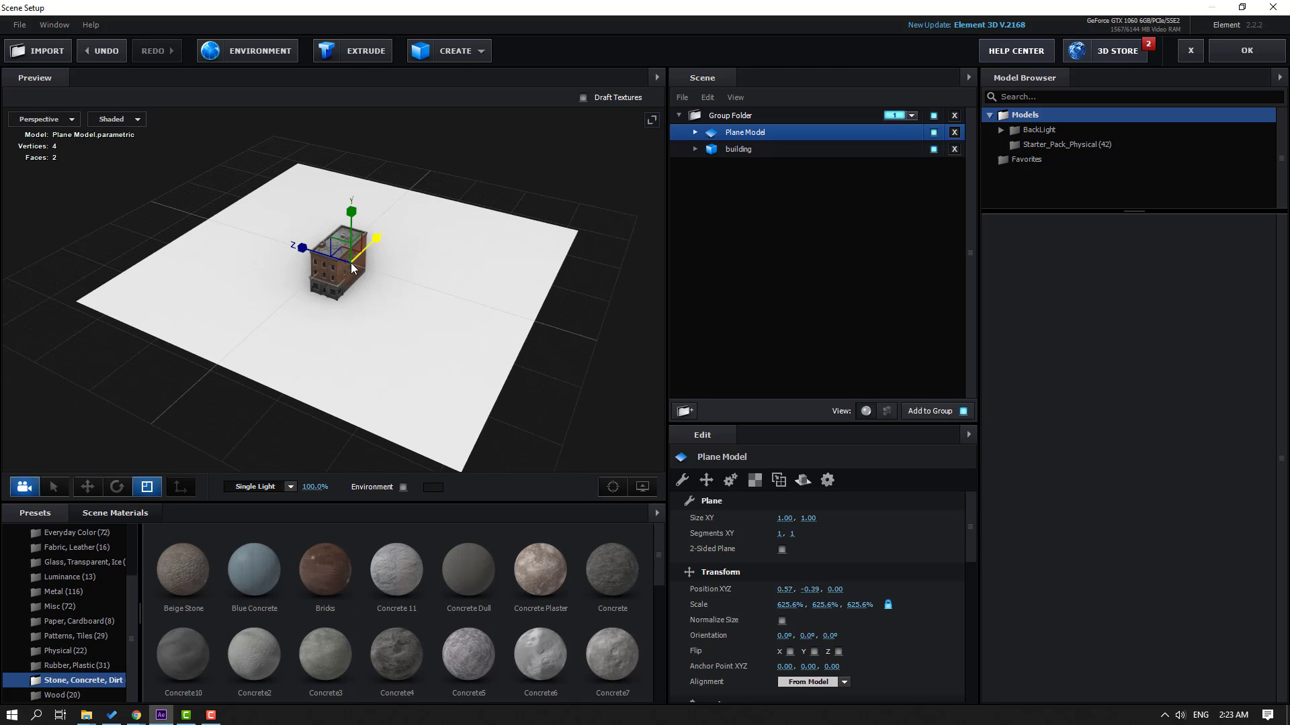
left_click_drag(356, 253, 329, 63)
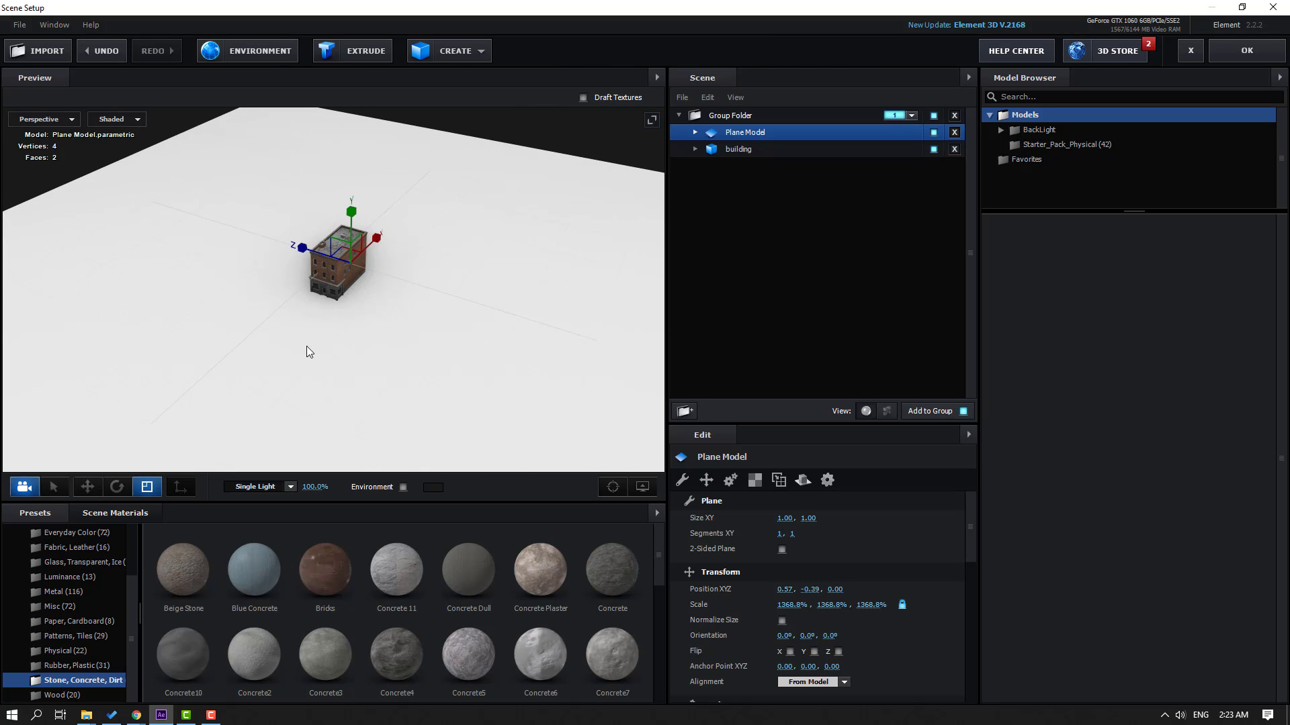
- Apply the Concrete preset from the Stone, Concrete, Dirt collection to the new ground plane
left_click_drag(611, 614, 373, 388)
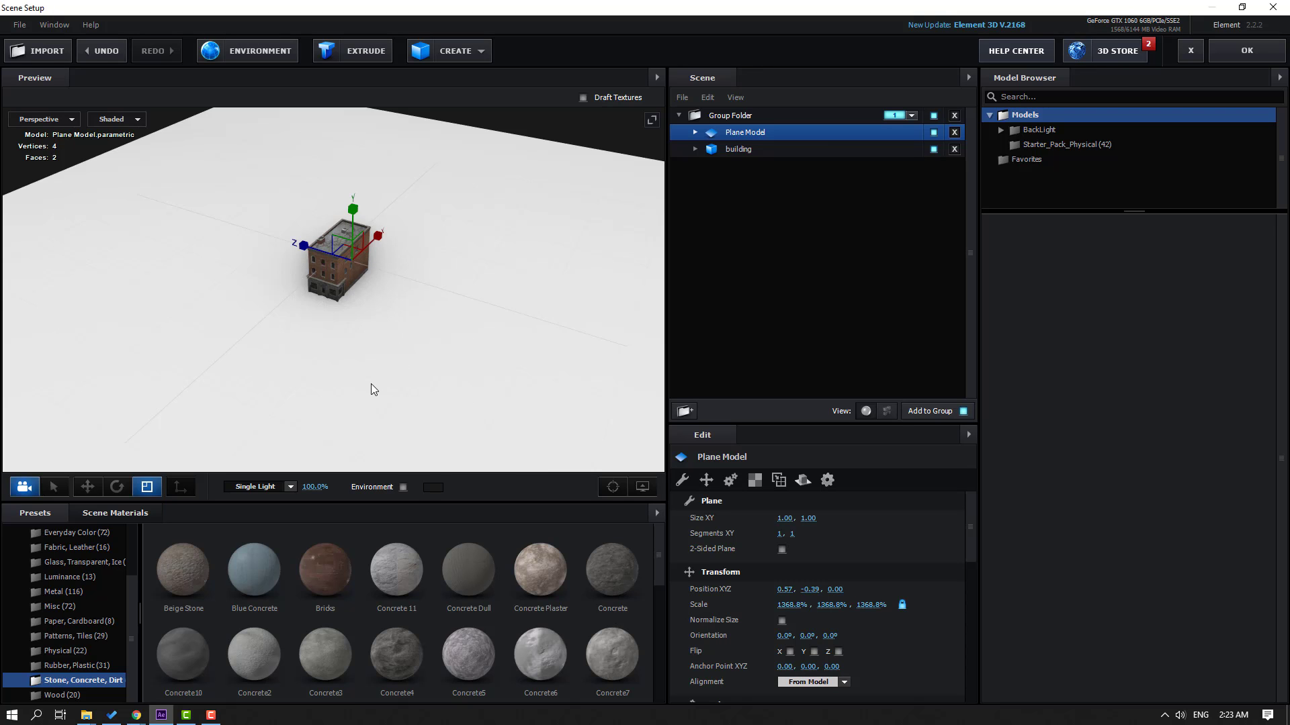
scroll(373, 387, "up", 10)
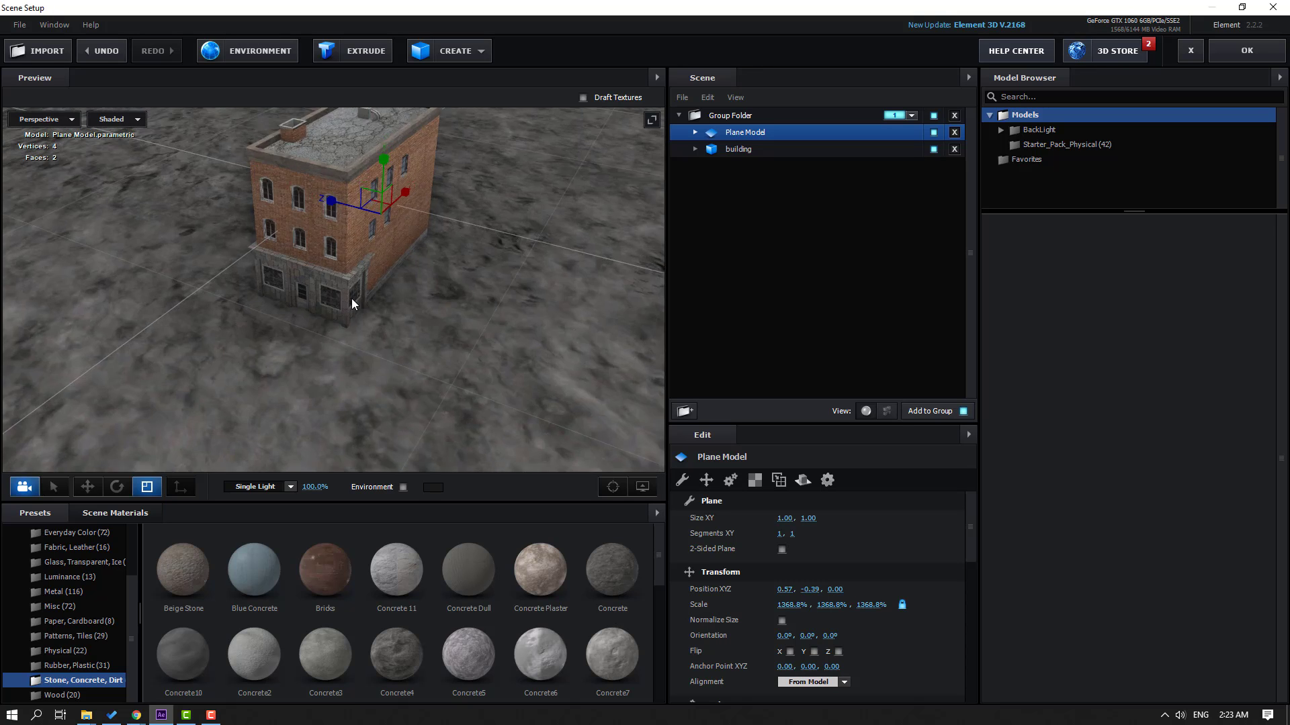
left_click_drag(382, 313, 329, 282)
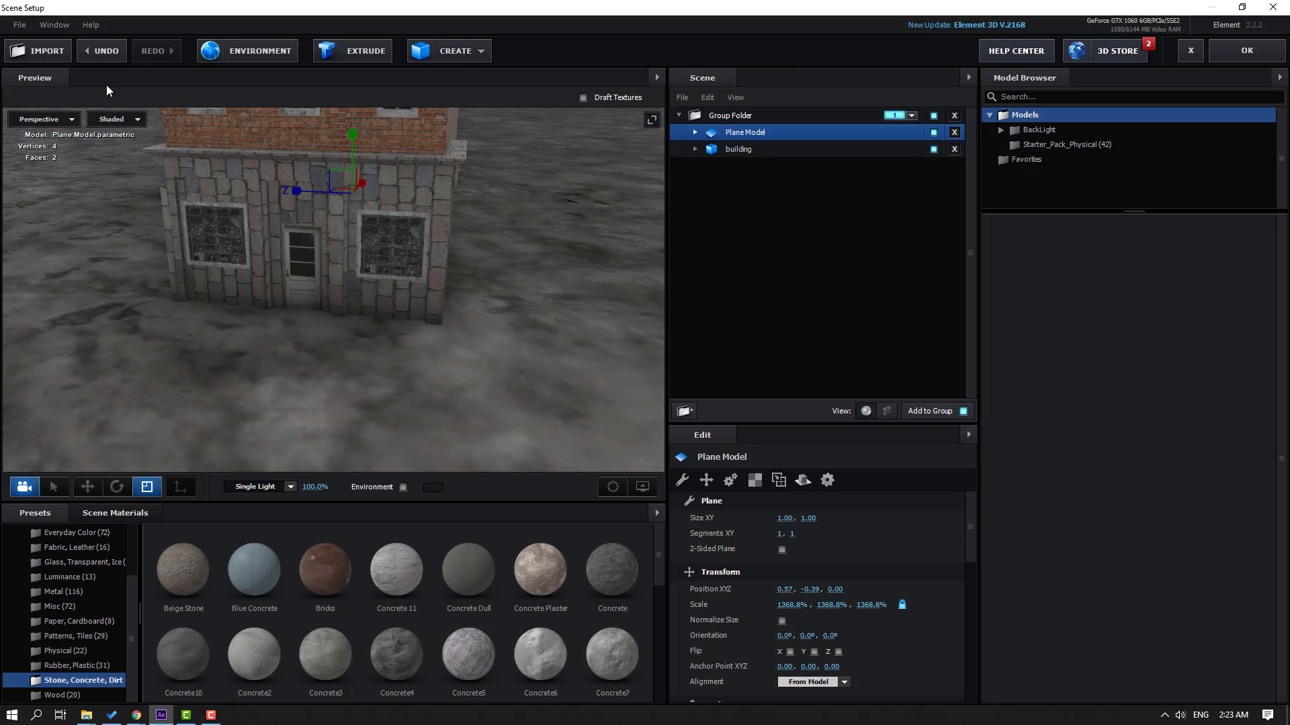
- Set the plane model's UV repeat to 5 in both directions in its UV mapping settings
left_click(695, 132)
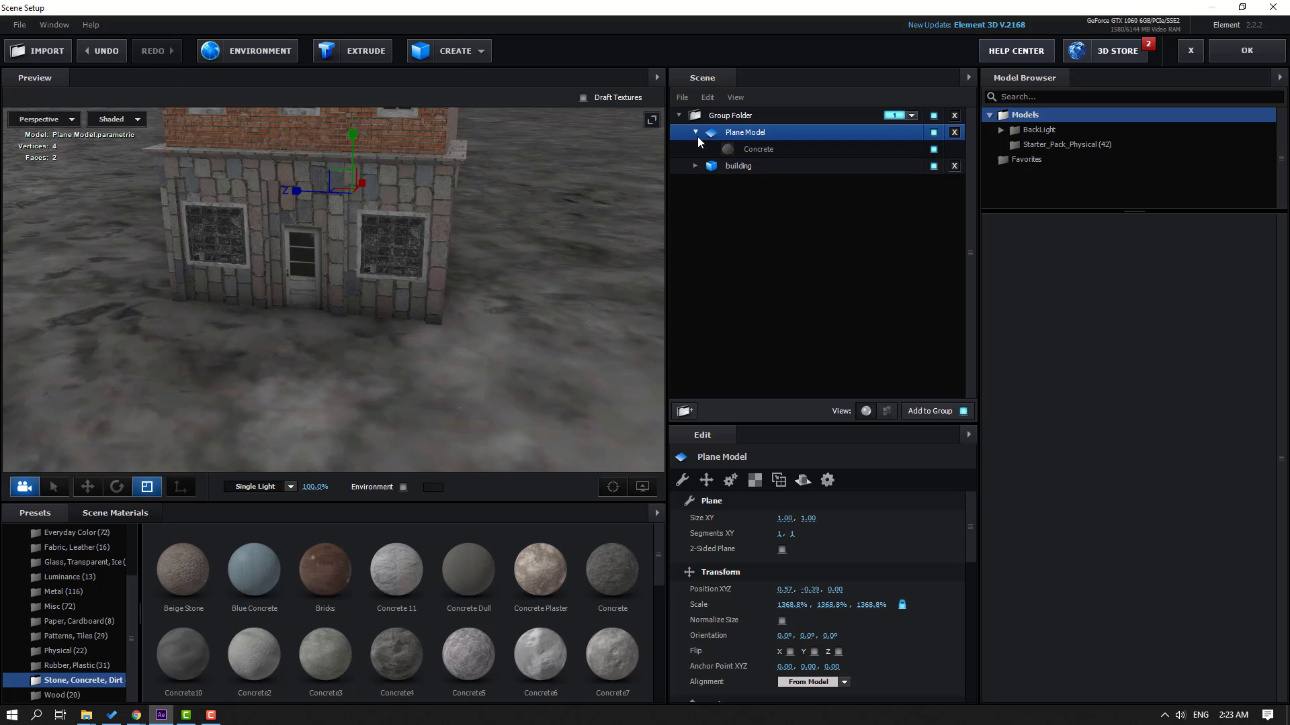
left_click(754, 149)
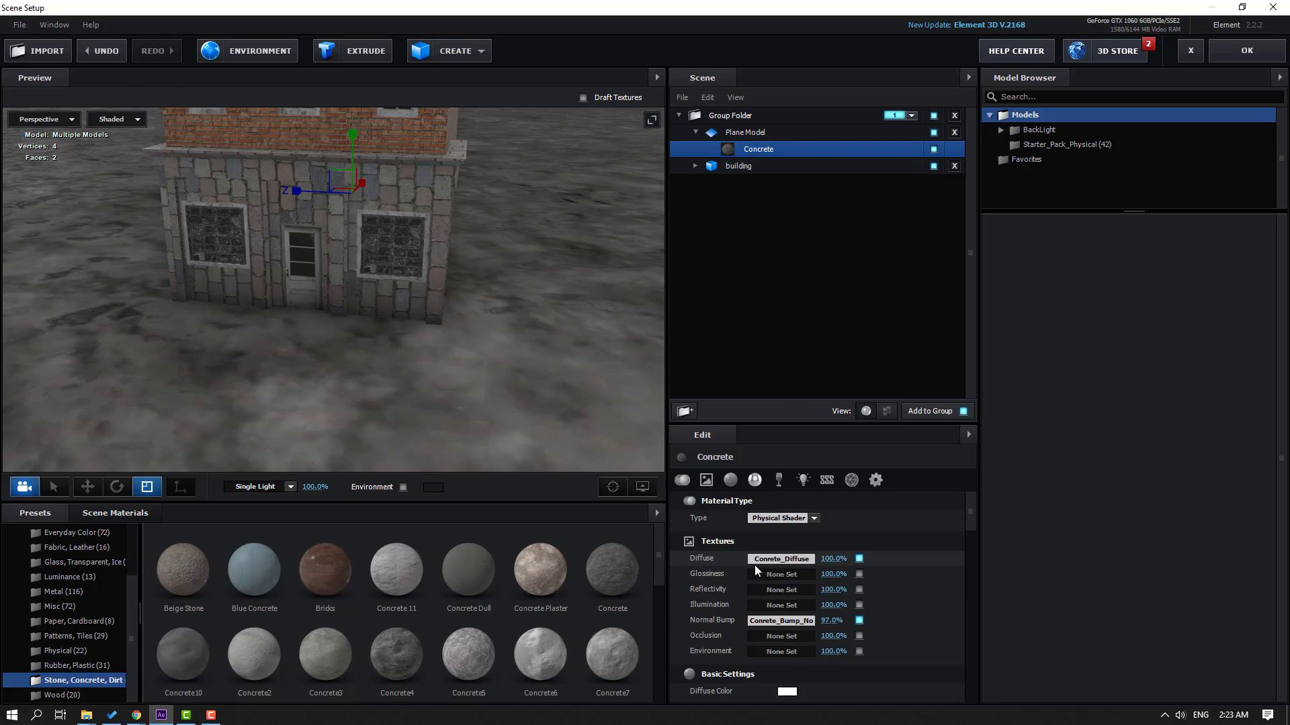
left_click(737, 132)
left_click(754, 481)
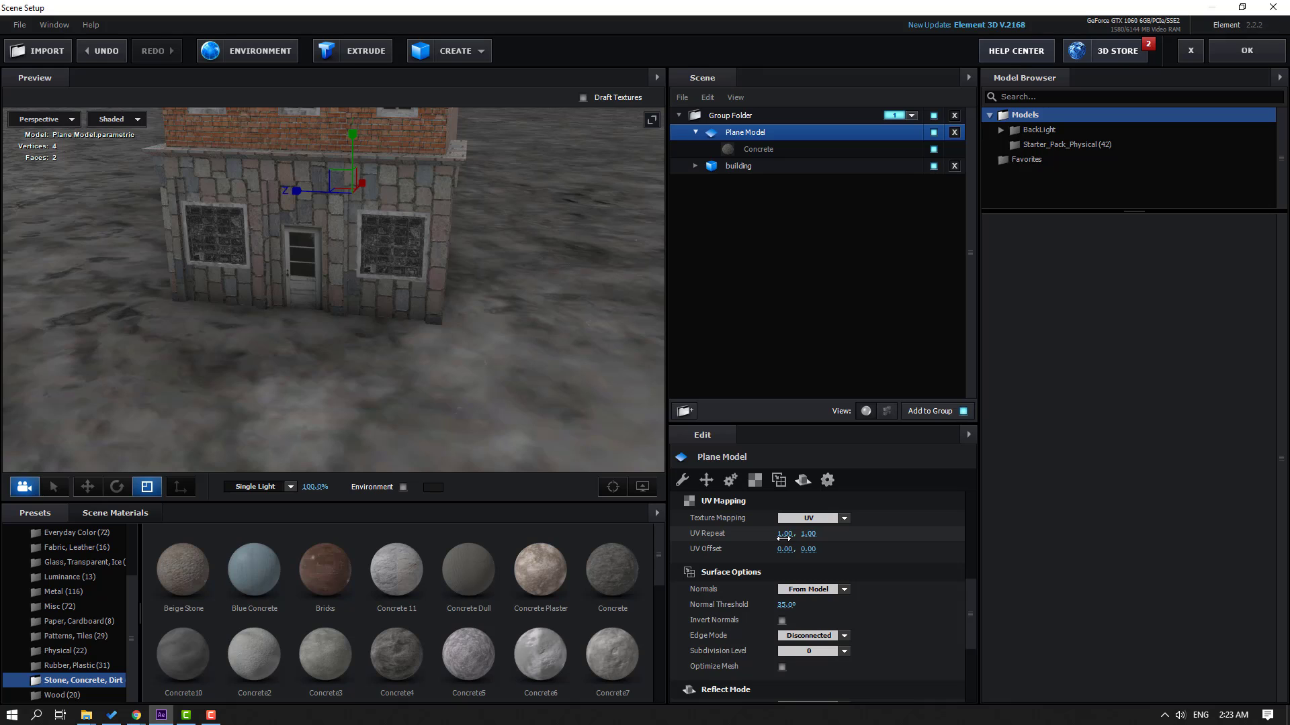
type("5")
key("Return")
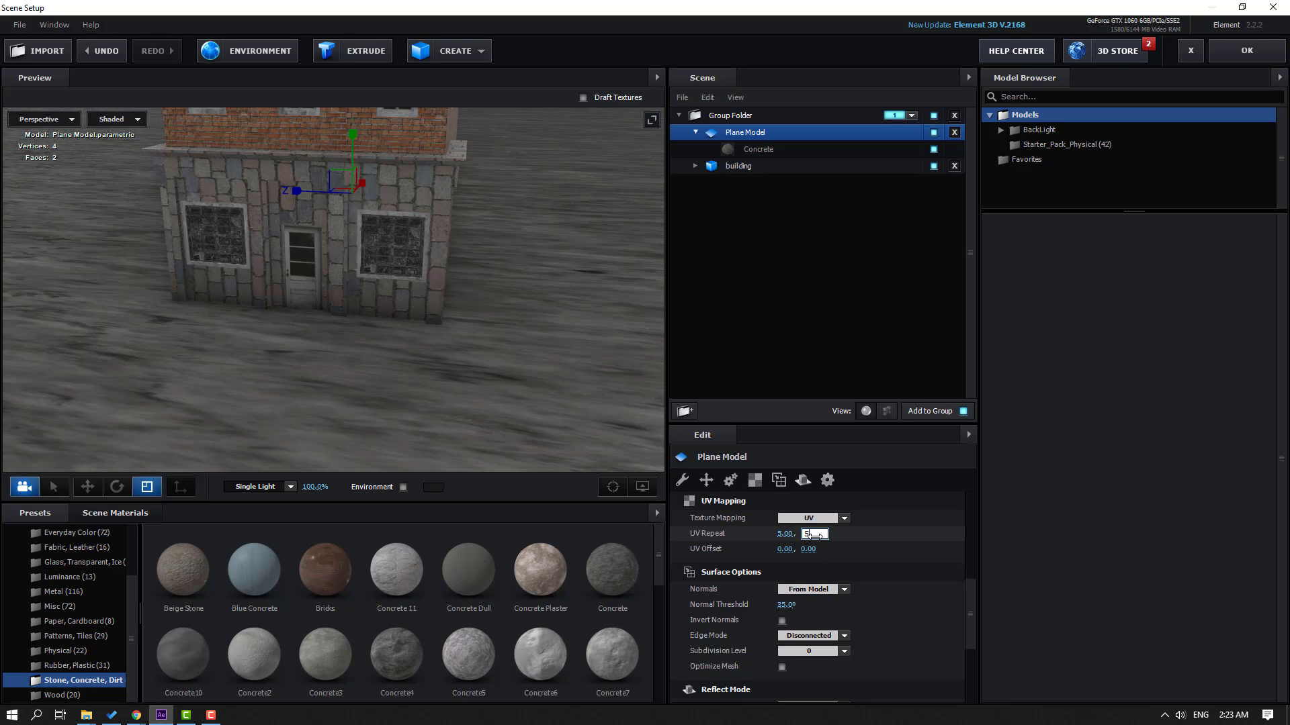
type("5")
key("Return")
- Increase the ground plane's UV repeat to 10 in both directions
left_click(785, 534)
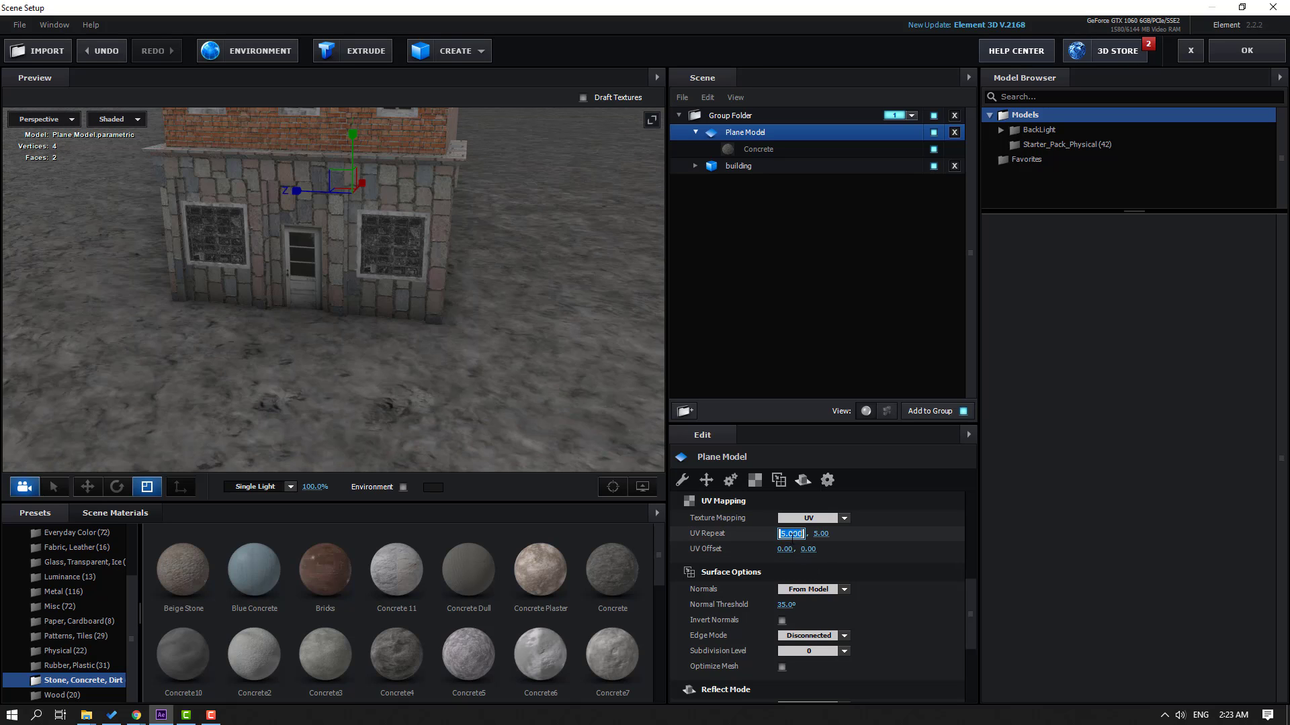
type("10")
key("Return")
type("10")
key("Return")
- Set the ground plane's UV repeat to 20 in both directions and check the texture around the building
left_click_drag(510, 325, 343, 430)
scroll(357, 366, "up", 5)
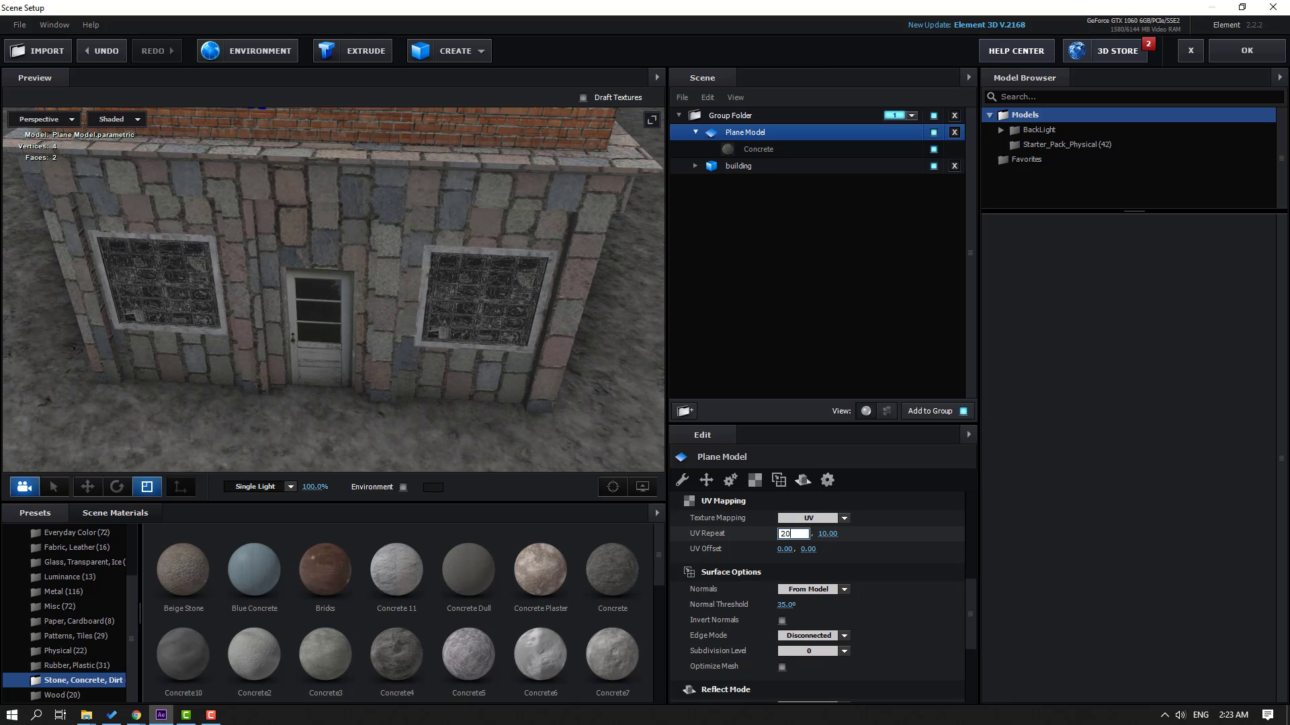
key("Return")
key("Return")
scroll(356, 316, "down", 5)
left_click_drag(357, 322, 450, 251)
scroll(109, 565, "up", 3)
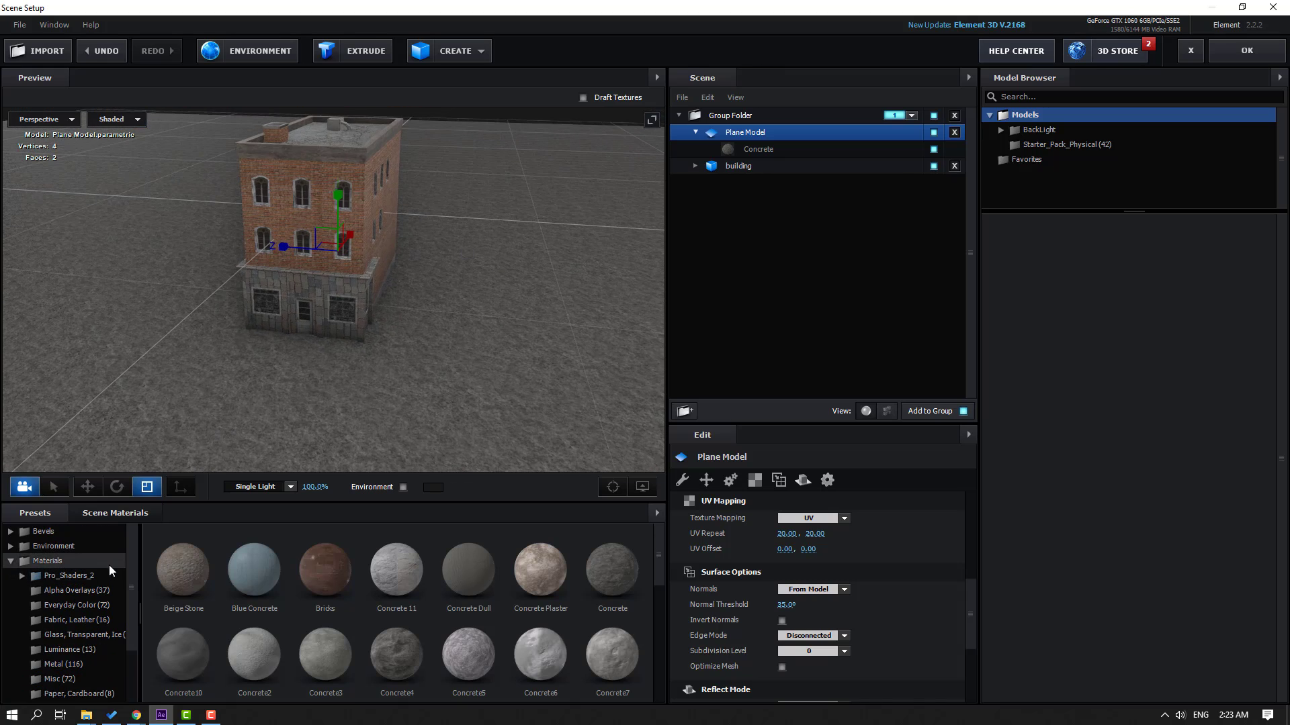
- Turn on the environment display in the preview and open the V1_Environment preset collection
left_click(54, 545)
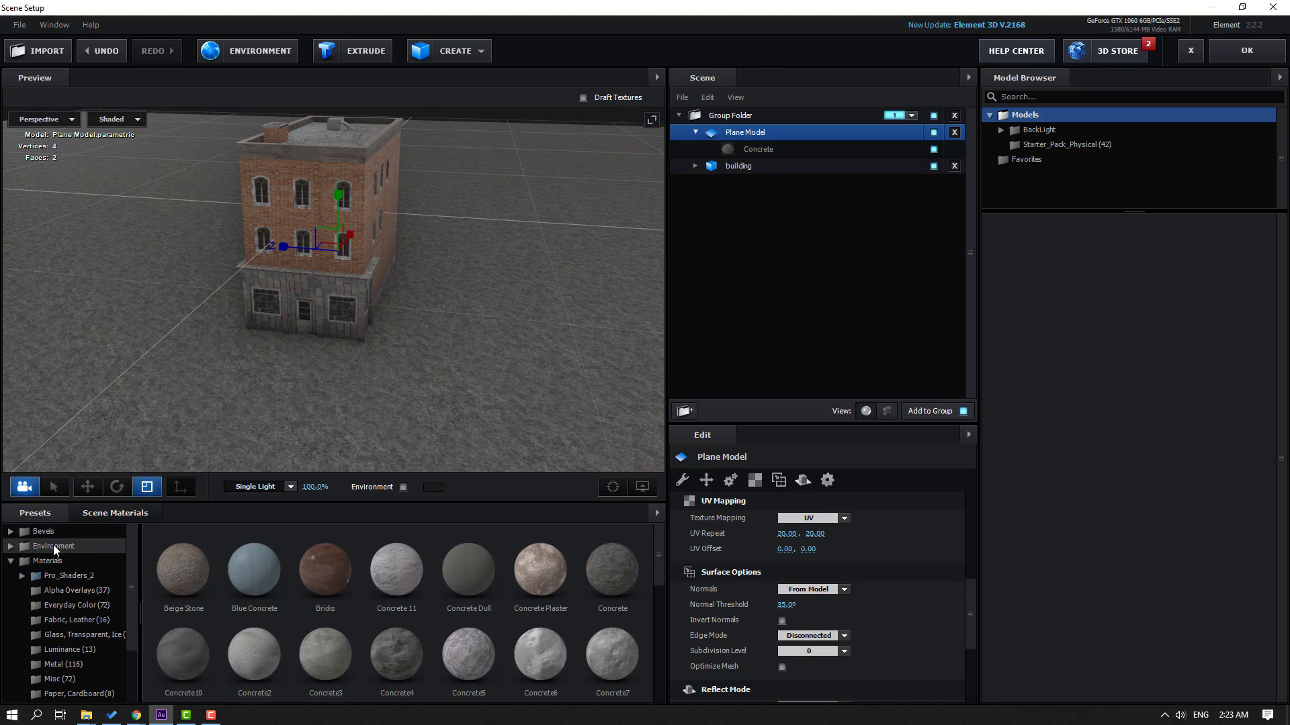
left_click(403, 487)
left_click_drag(362, 302, 403, 248)
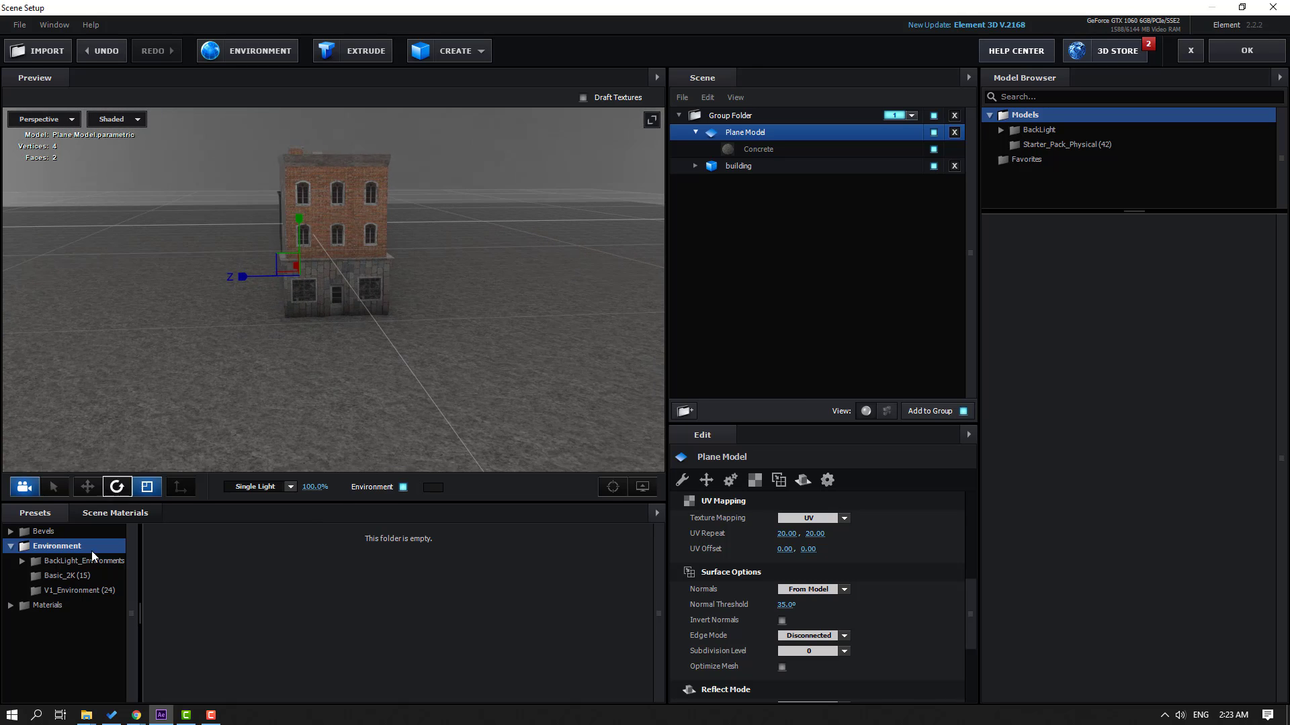
left_click(84, 590)
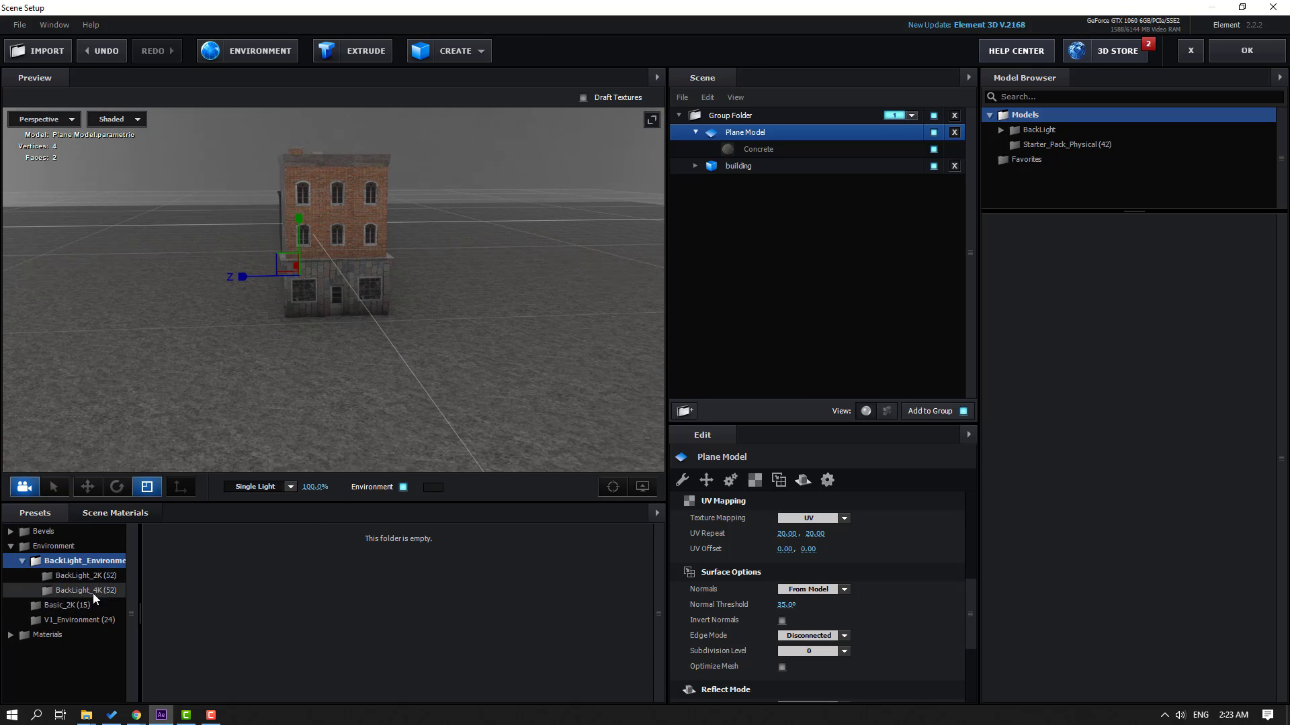
scroll(292, 647, "down", 1)
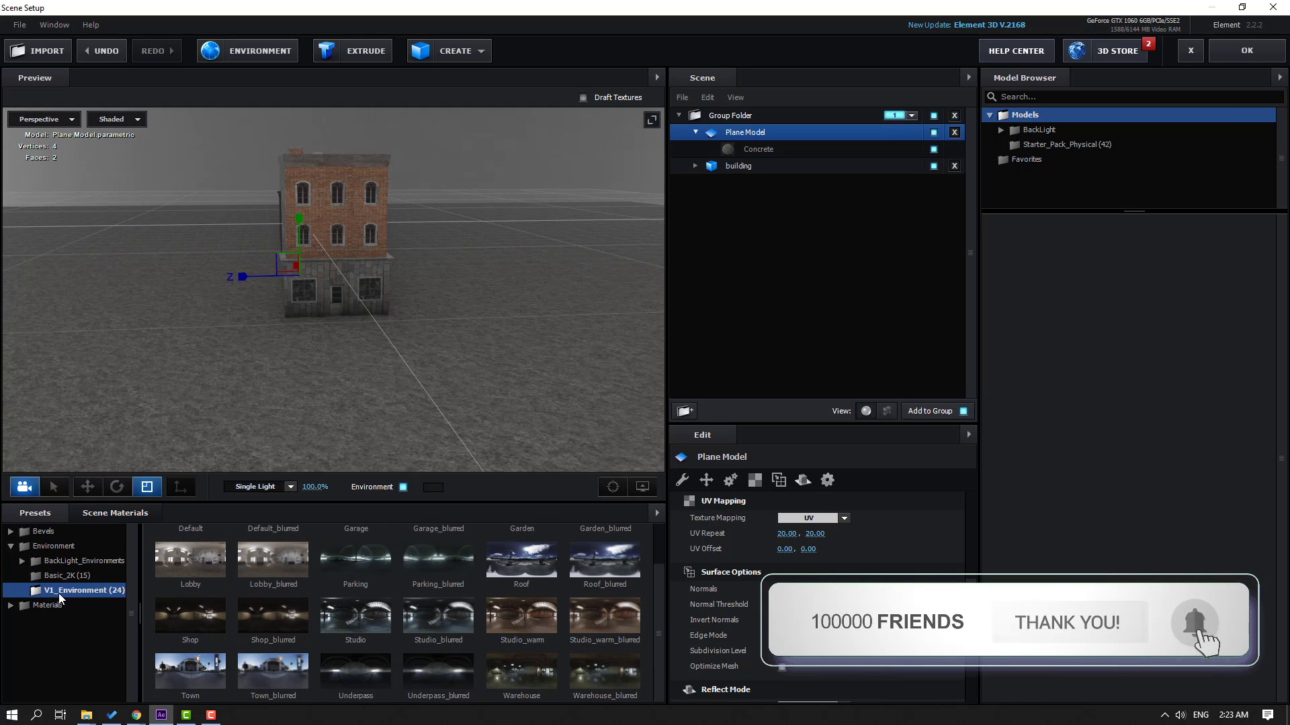
- Try the Roof and Roof_blurred environments around the building and compare their light on the facades
double_click(528, 563)
scroll(388, 288, "down", 2)
mouse_move(388, 287)
left_mouse_down()
mouse_move(469, 316)
mouse_move(385, 316)
mouse_move(341, 243)
mouse_move(374, 161)
mouse_move(311, 299)
mouse_move(332, 257)
mouse_move(377, 269)
left_mouse_up()
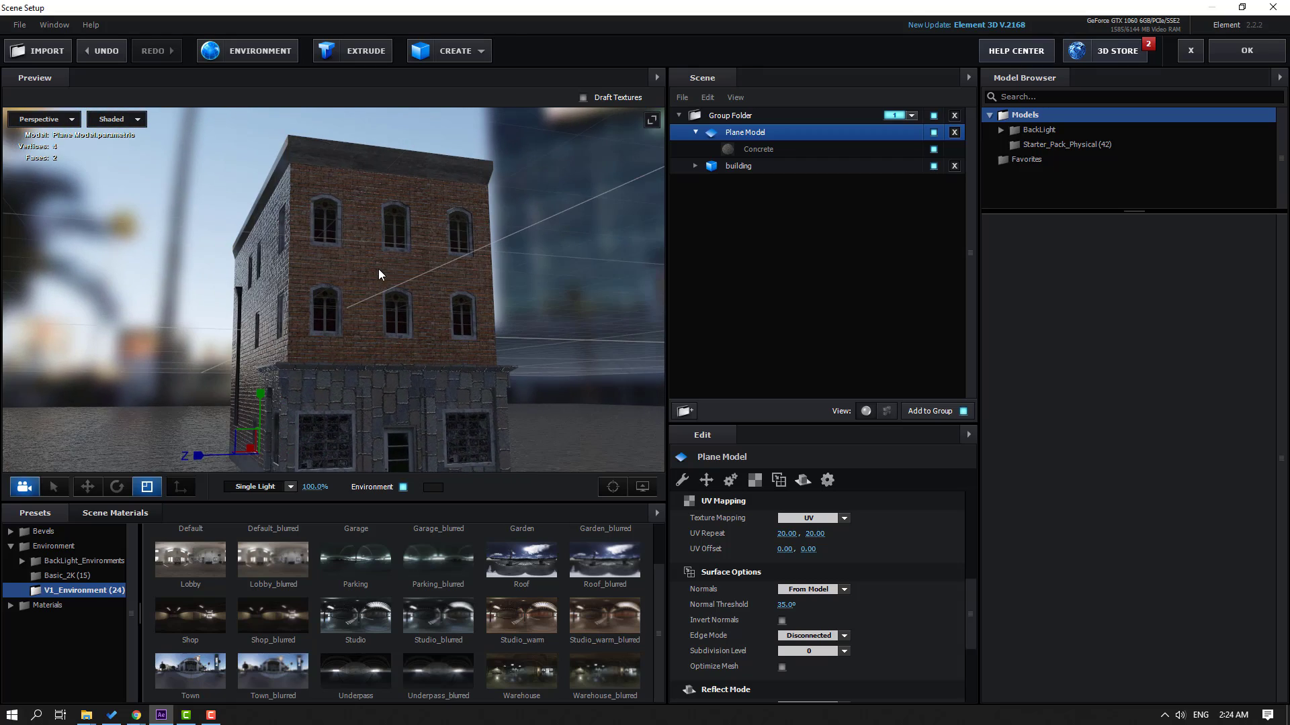
left_click_drag(423, 461, 276, 296)
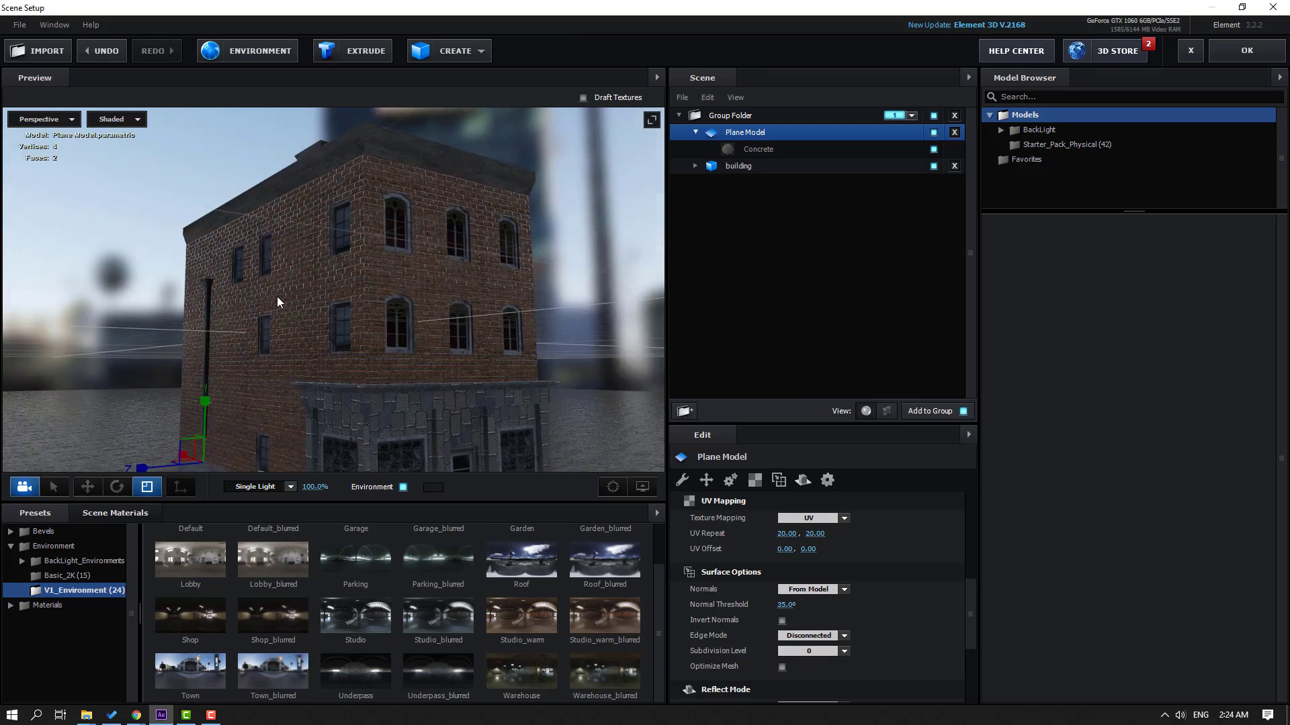
left_click(582, 561)
left_click_drag(514, 289, 361, 261)
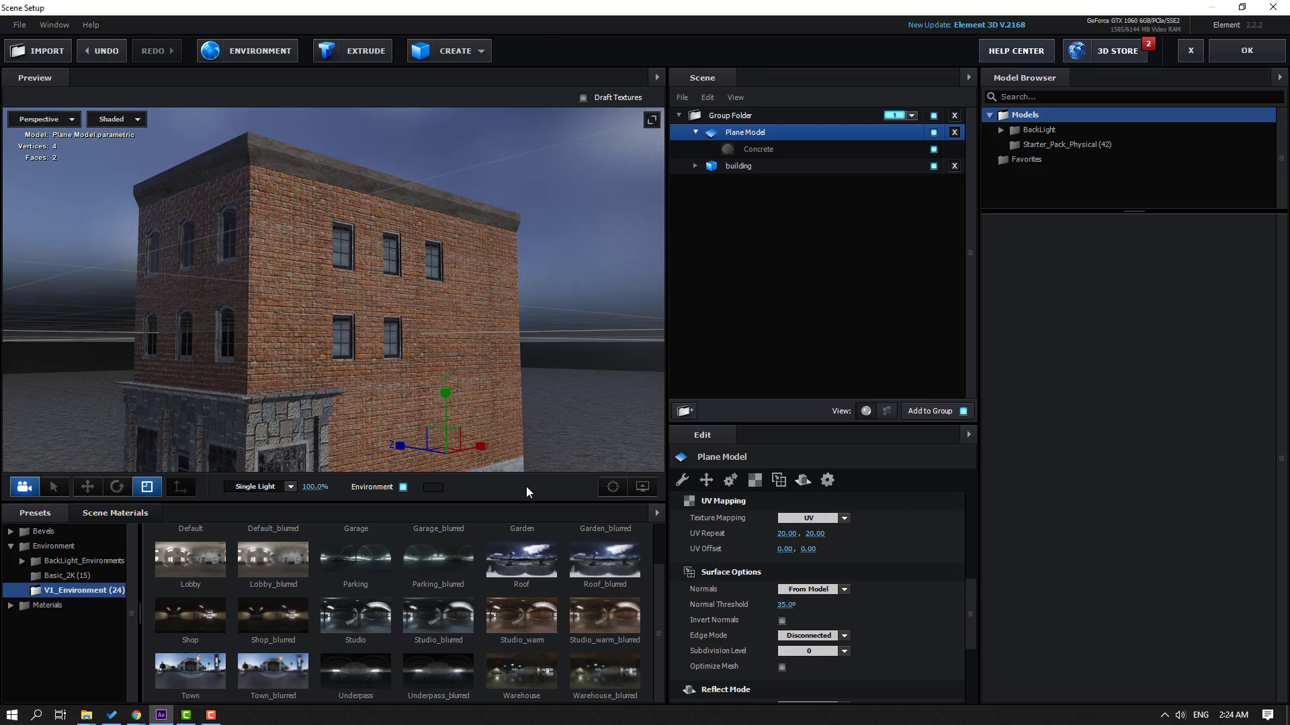
left_click(512, 541)
left_click_drag(424, 293, 516, 292)
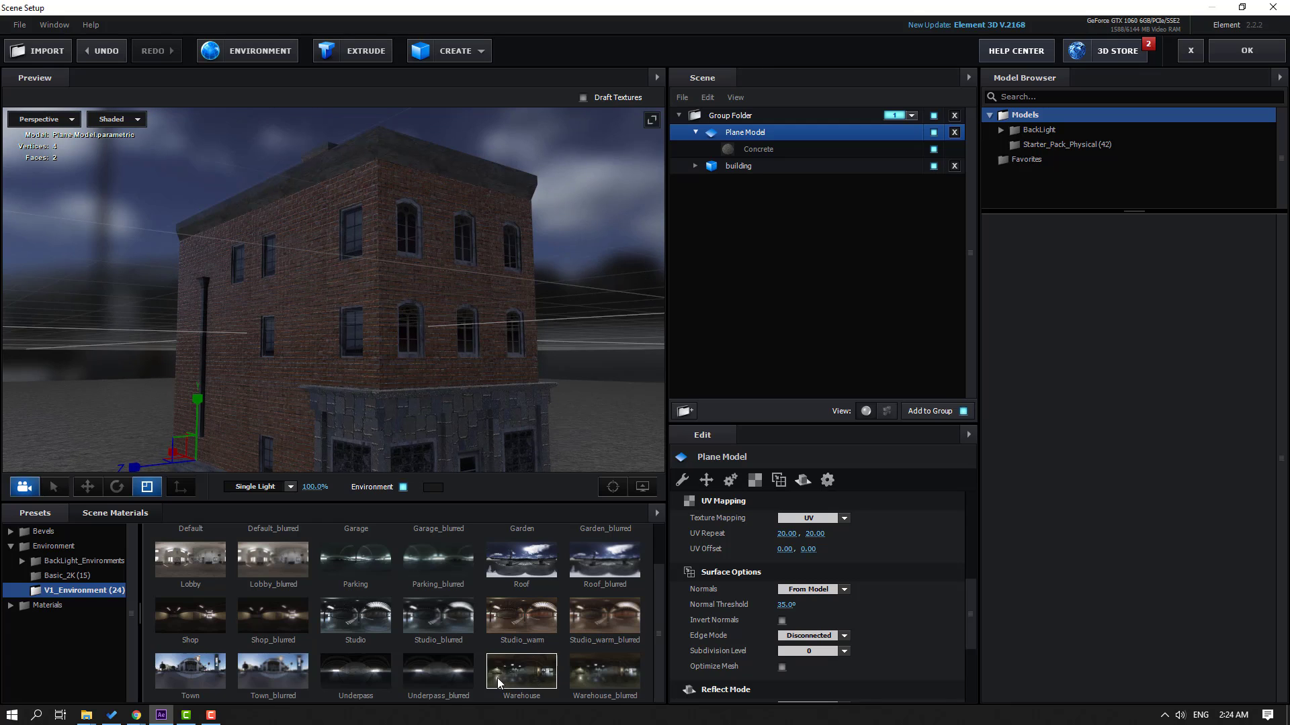
- Try darker indoor environments around the building, including Parking_blurred and Parking
left_click(440, 681)
left_click_drag(355, 309, 554, 309)
scroll(553, 598, "up", 1)
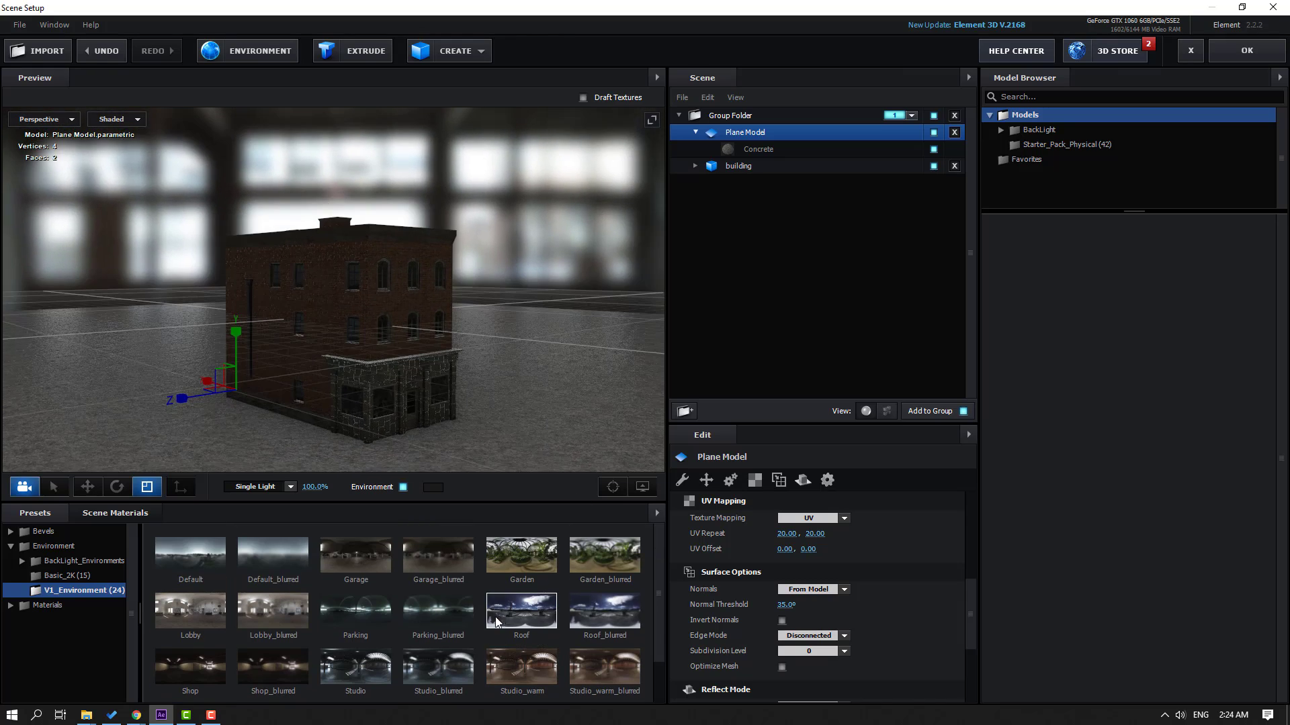
left_click(442, 613)
left_click_drag(466, 362, 388, 412)
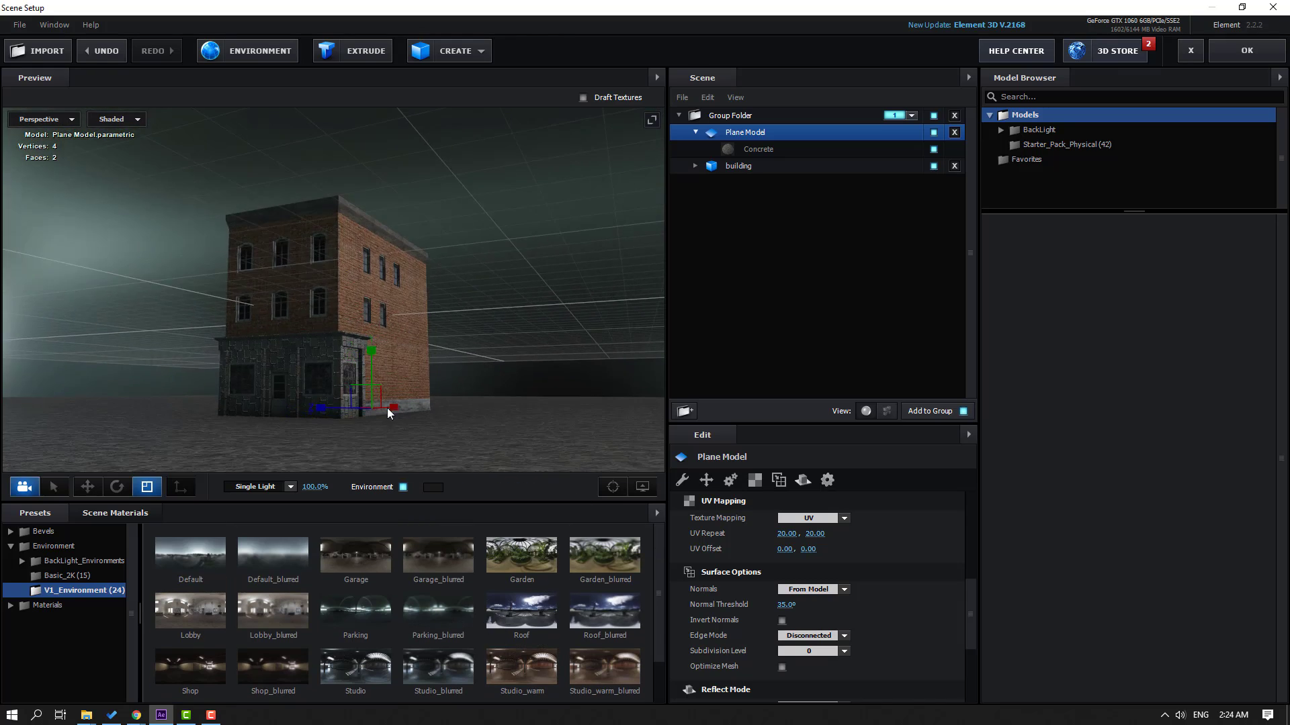
left_click(356, 598)
left_click_drag(490, 309, 486, 353)
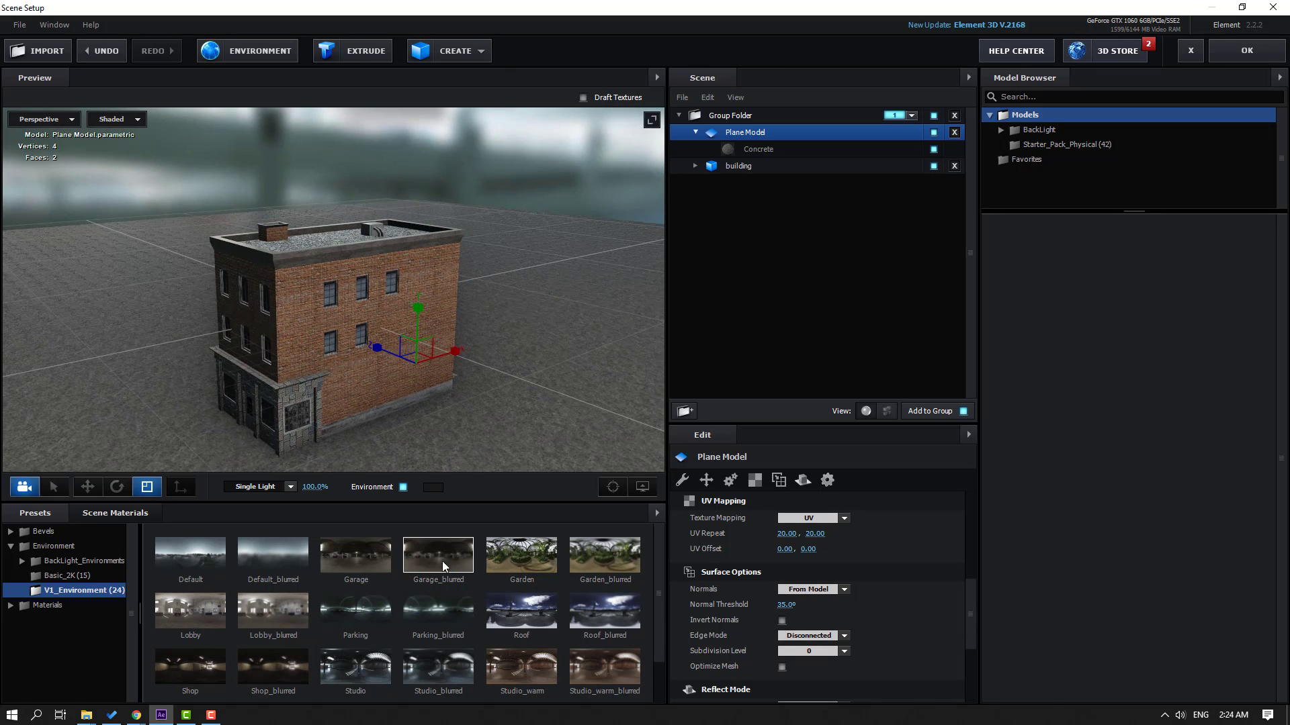
- Try the Garage_blurred and Garage environments around the building
left_click(438, 561)
left_click(348, 556)
left_click_drag(472, 310, 573, 243)
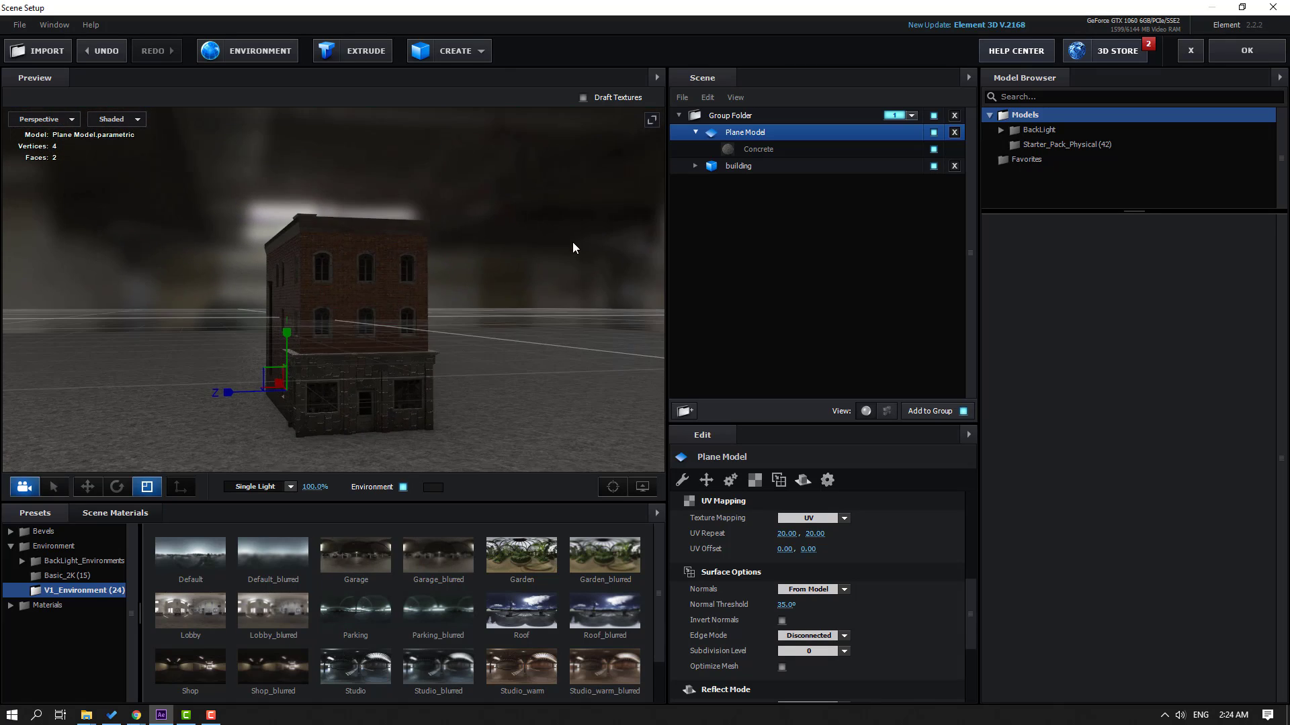
- Apply the Default_blurred environment around the building and check it from the front and side
left_click(205, 615)
left_click(273, 551)
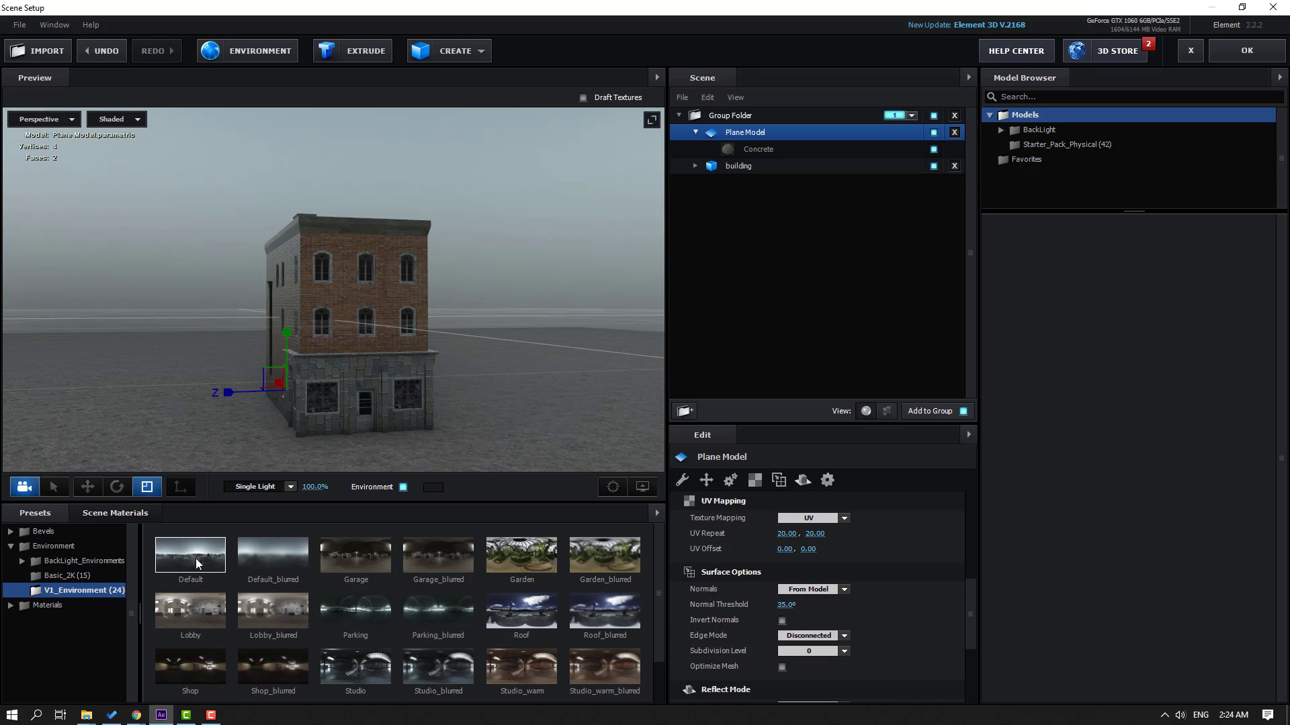
left_click_drag(417, 309, 577, 307)
left_click_drag(475, 344, 622, 339)
left_click(270, 555)
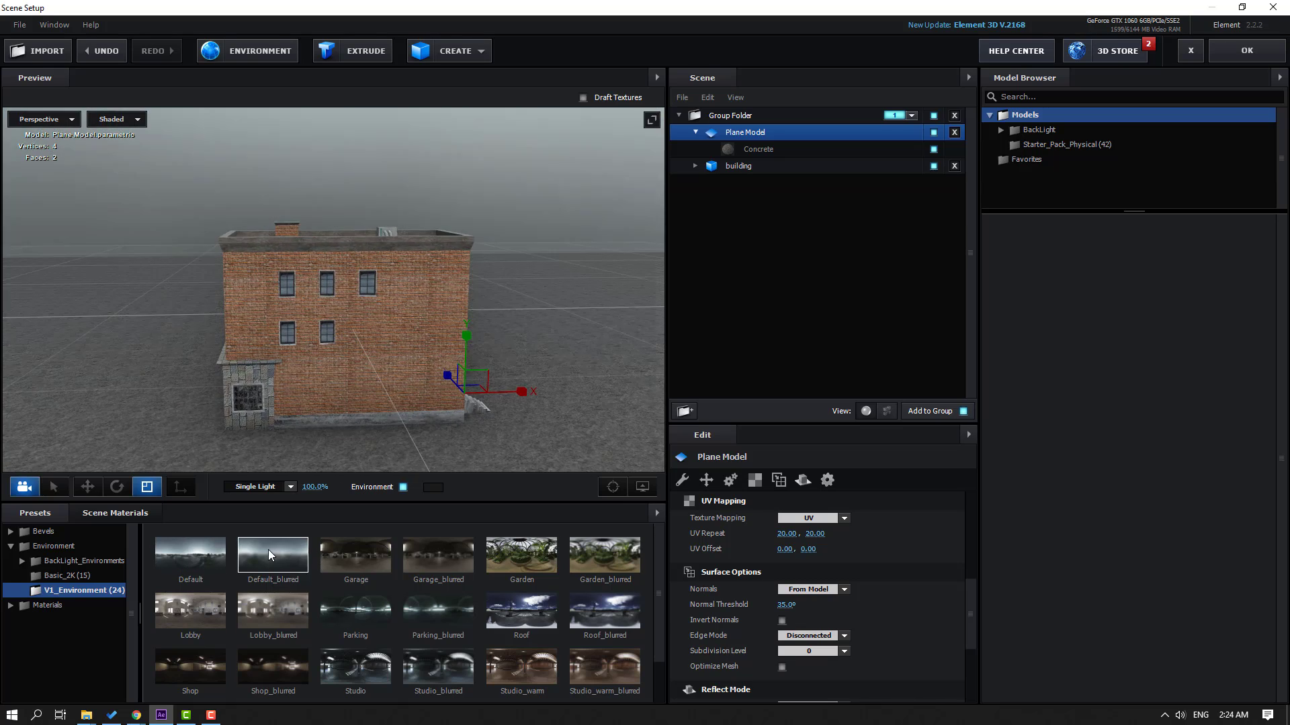
- Apply the Basic_2K_15 environment around the building and check its light on the front and side facades
left_click(71, 576)
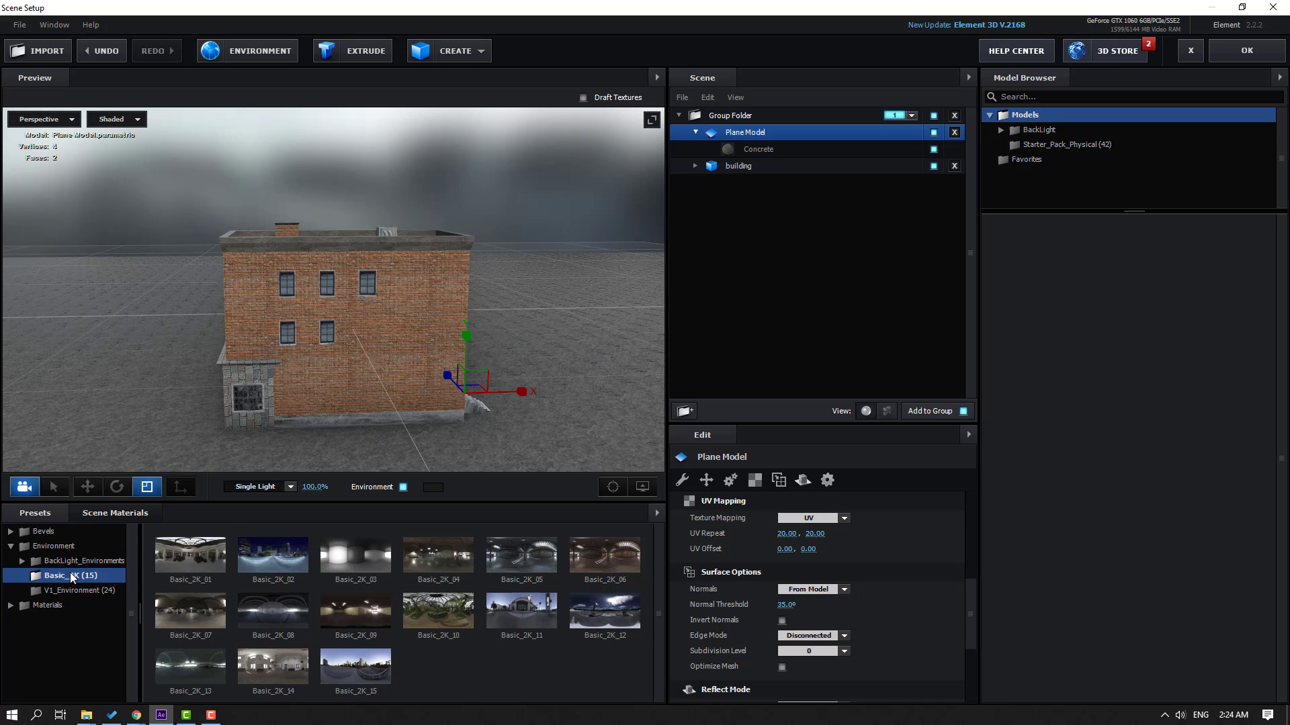
left_click(336, 665)
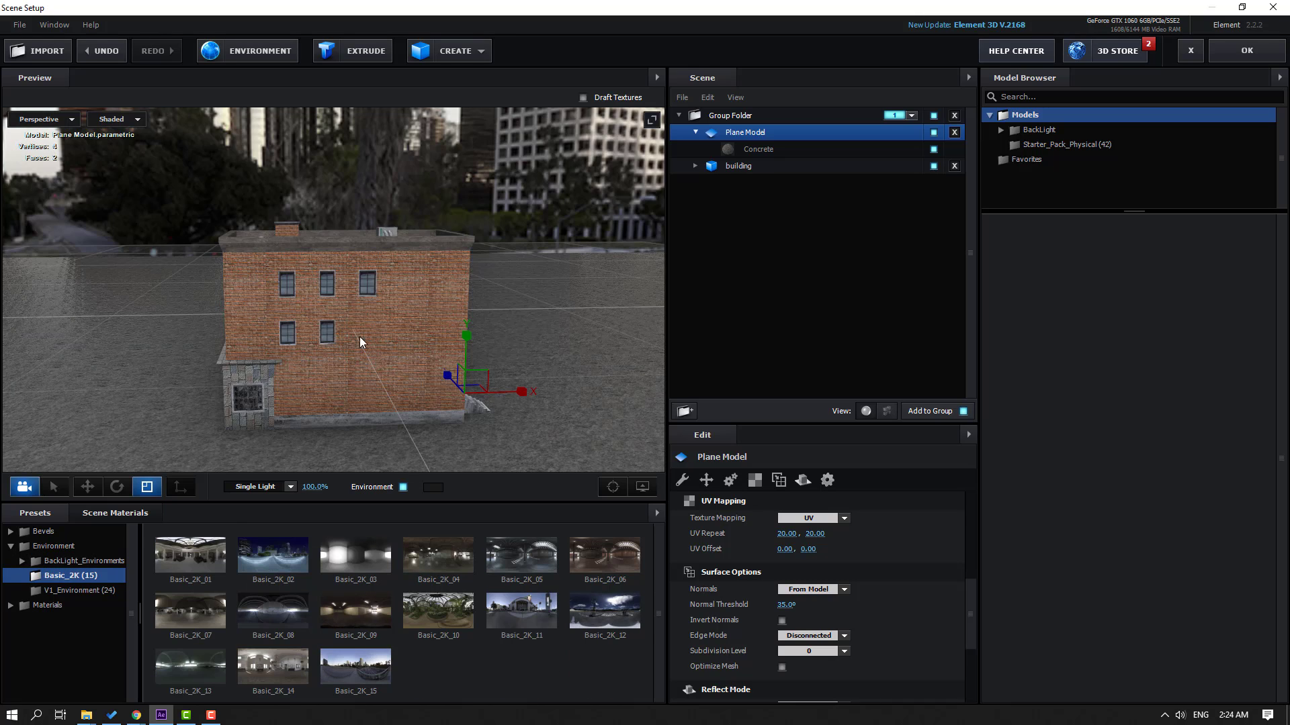
left_click_drag(360, 337, 480, 318)
scroll(396, 280, "up", 5)
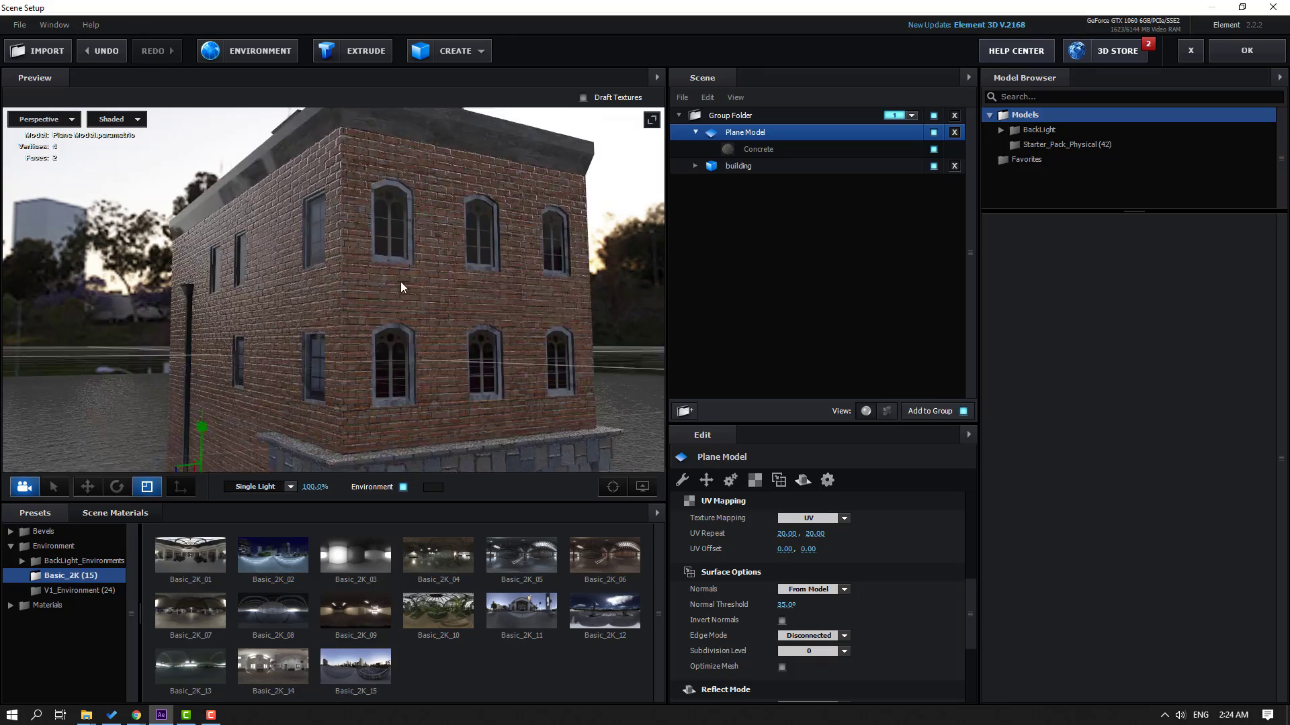
left_click_drag(401, 281, 439, 244)
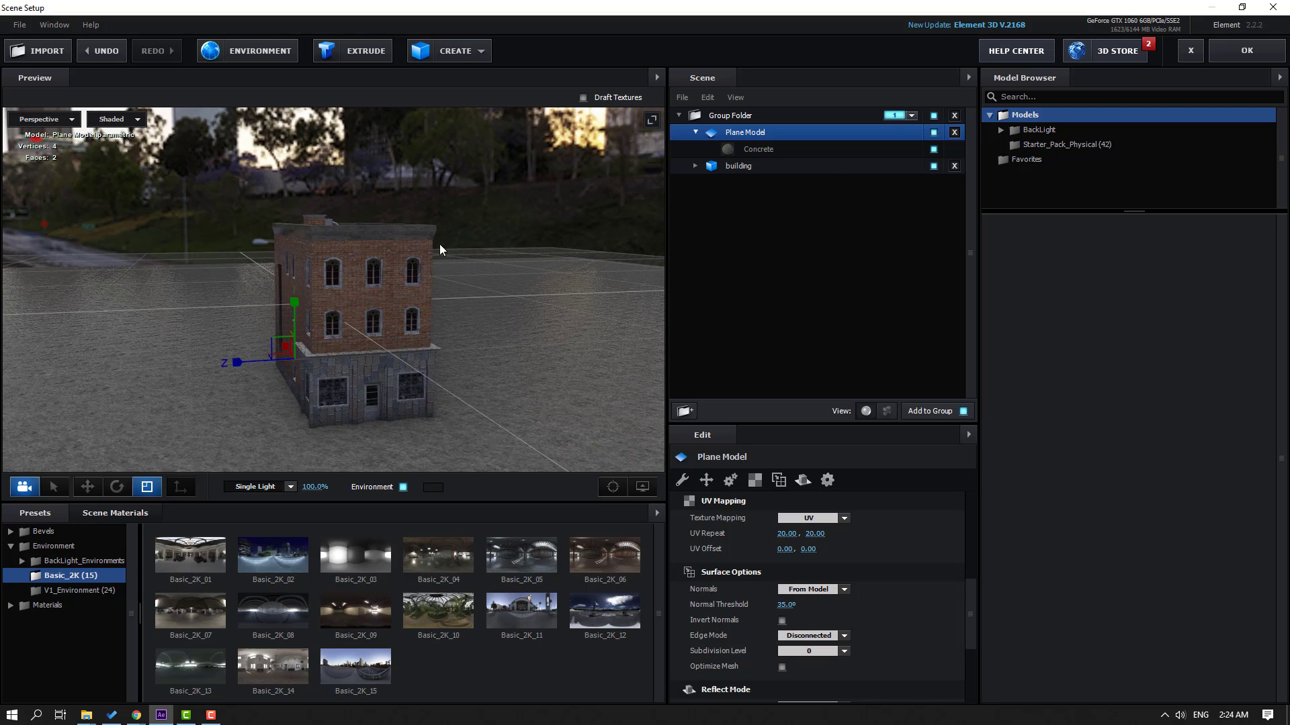
- Accept the Element scene and set the composition's preview resolution to Quarter
left_click(1246, 50)
left_click(457, 436)
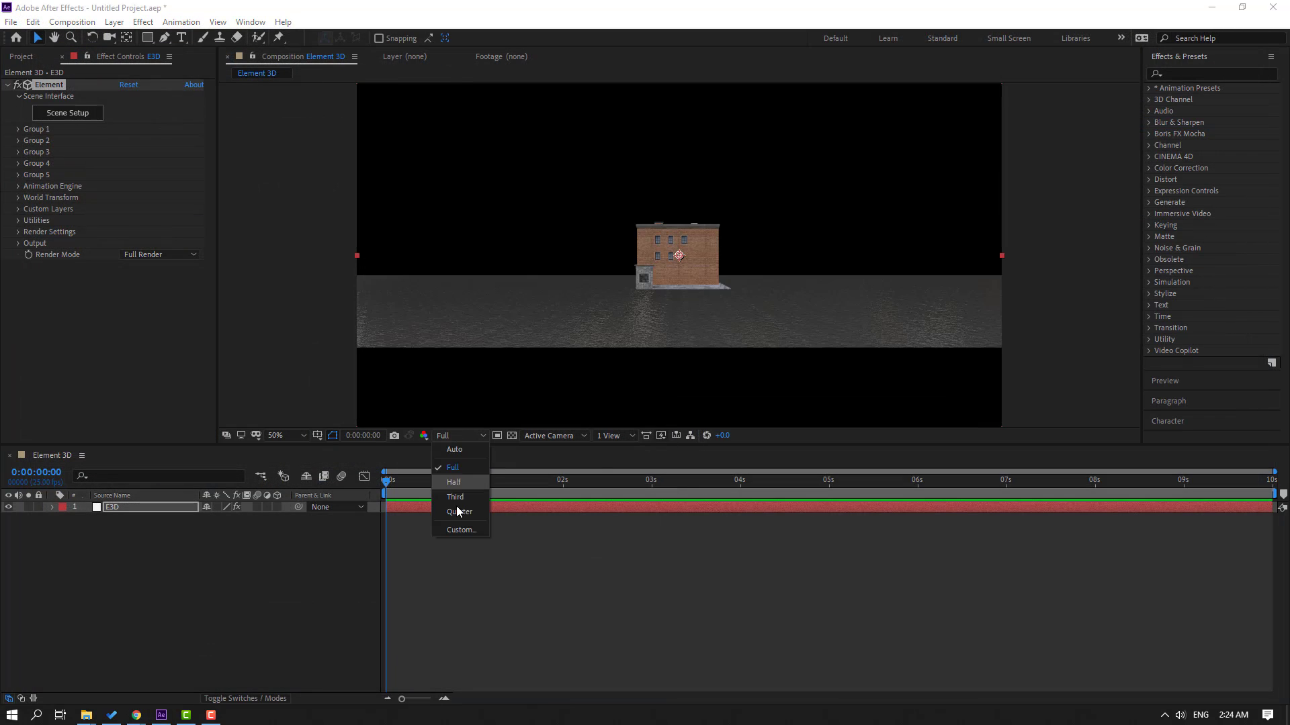
left_click(457, 511)
- Add a new camera layer to the Element 3D composition with the offered settings
left_click(201, 611)
right_click(164, 589)
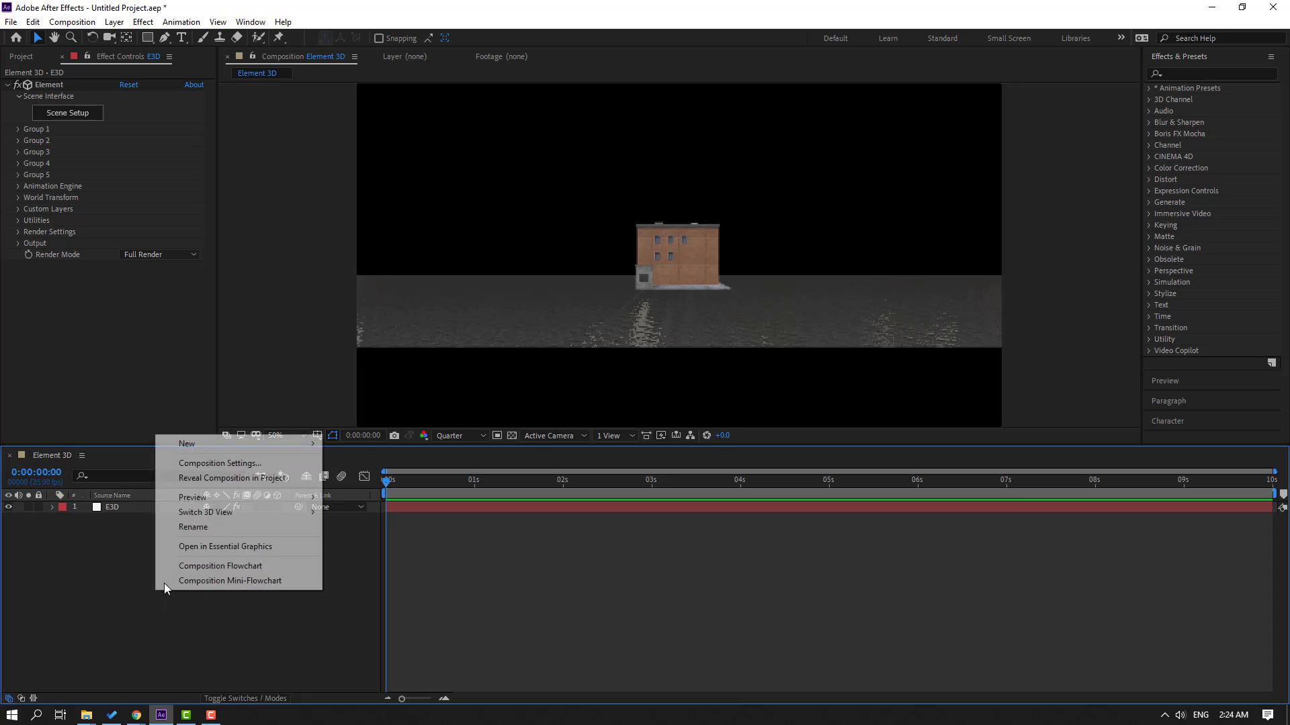
right_click(111, 540)
mouse_move(152, 550)
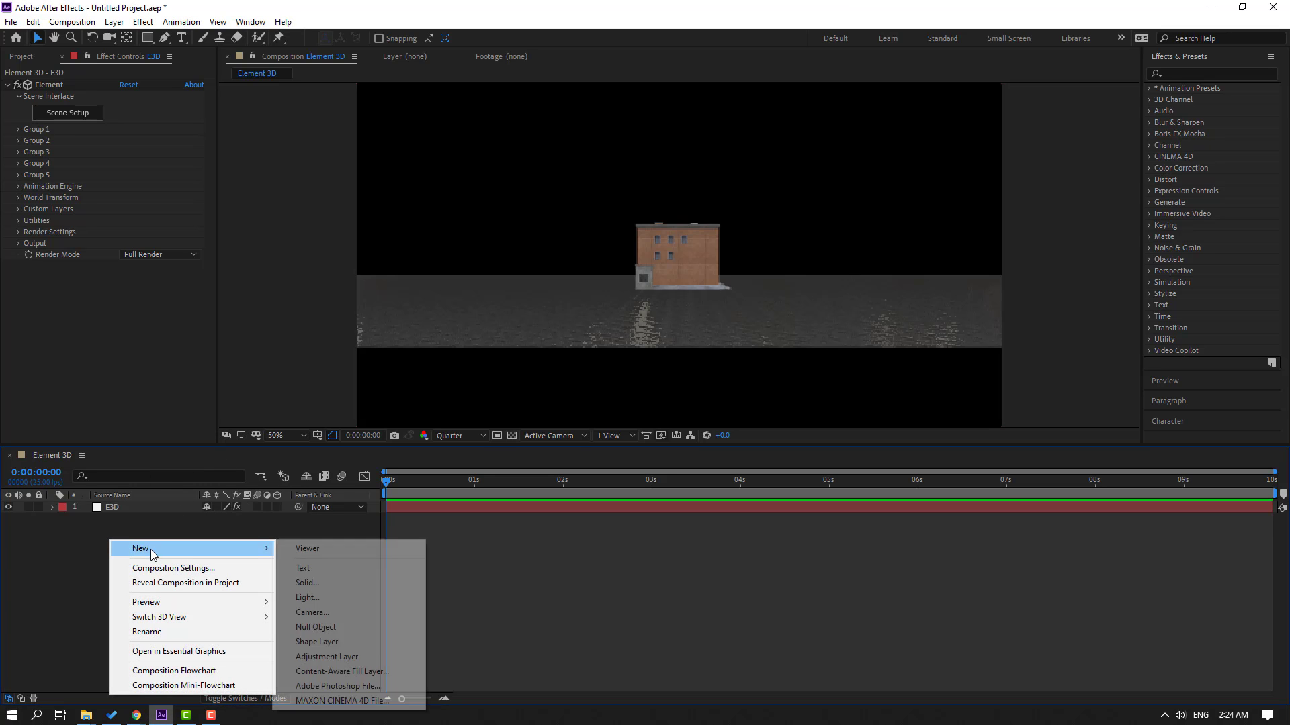
left_click(327, 610)
left_click(699, 495)
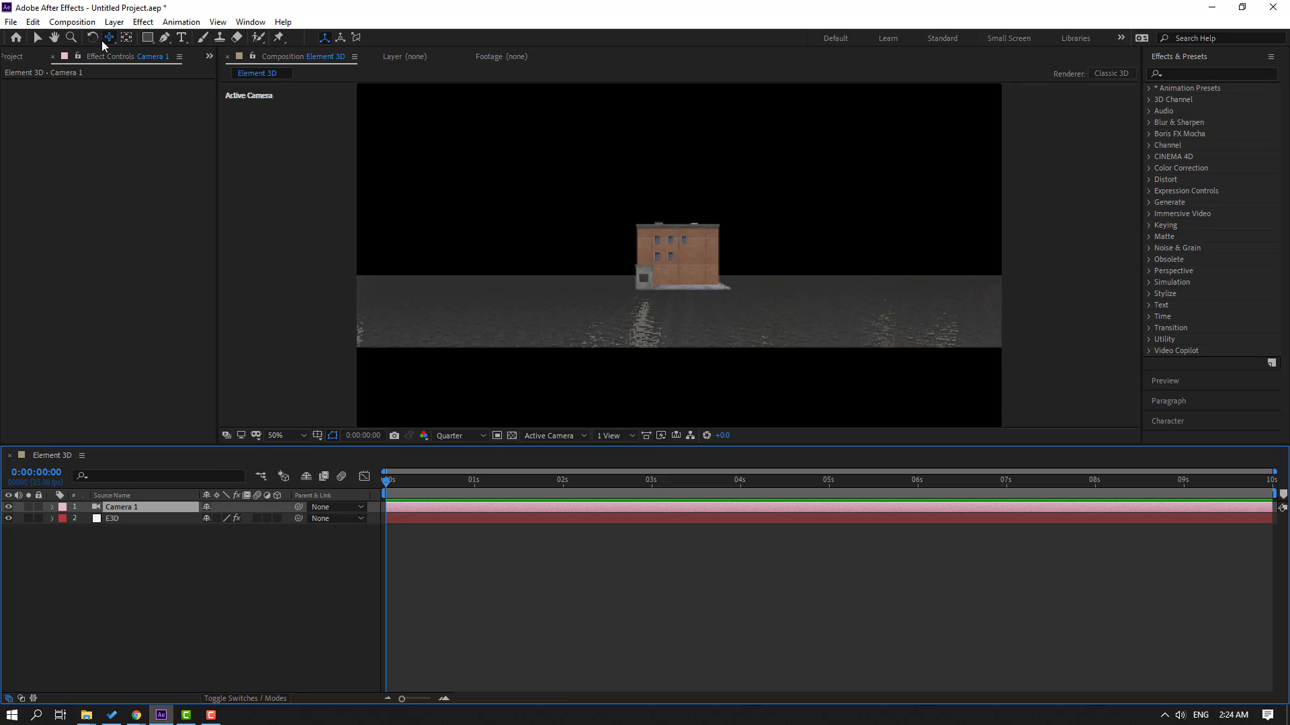
- Move the camera closer to the building and slightly above the ground using the camera tools
left_click(110, 39)
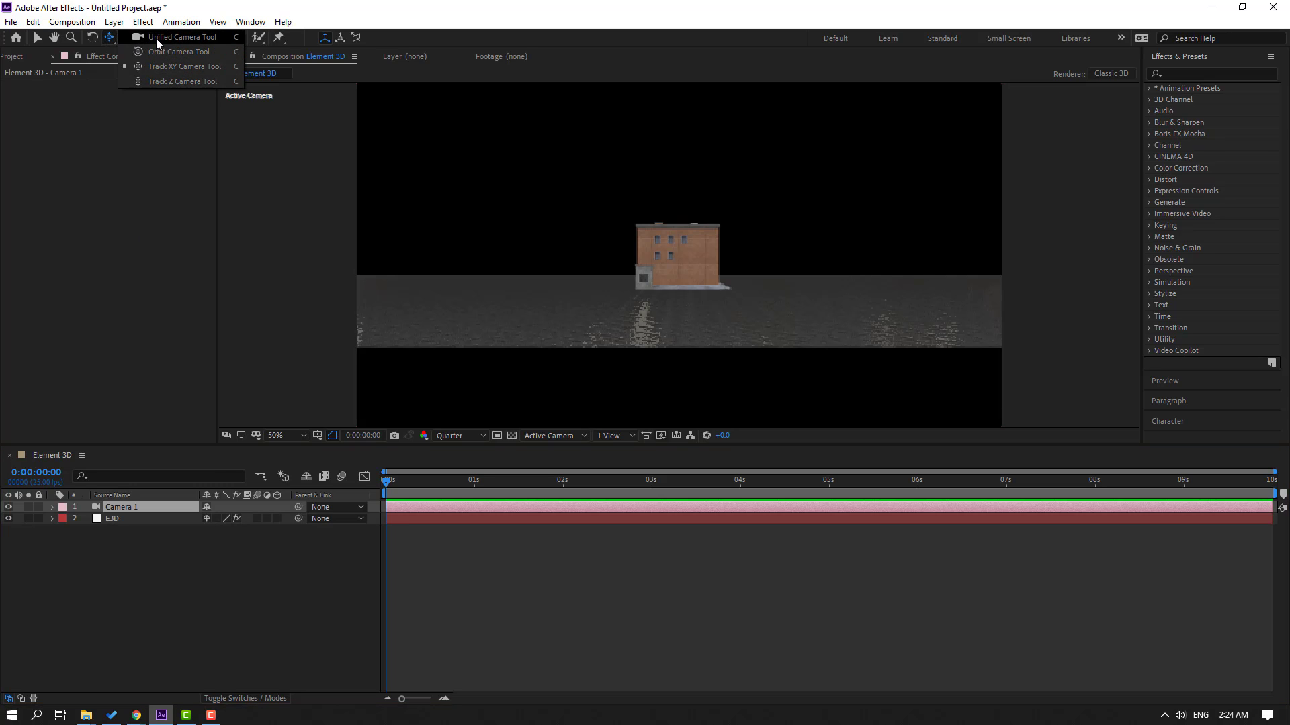
left_click_drag(156, 42, 156, 42)
left_click_drag(615, 236, 667, 225)
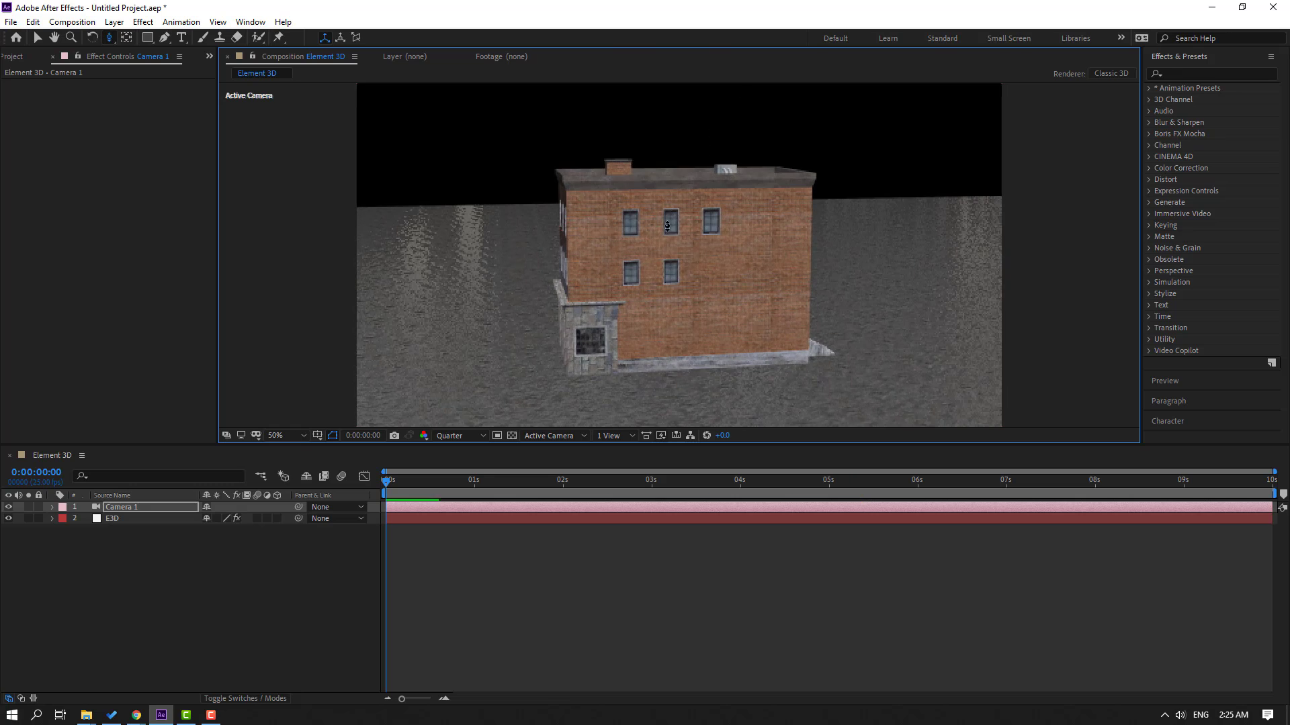
- Show the physical environment in the background of the E3D layer's render
left_click(104, 518)
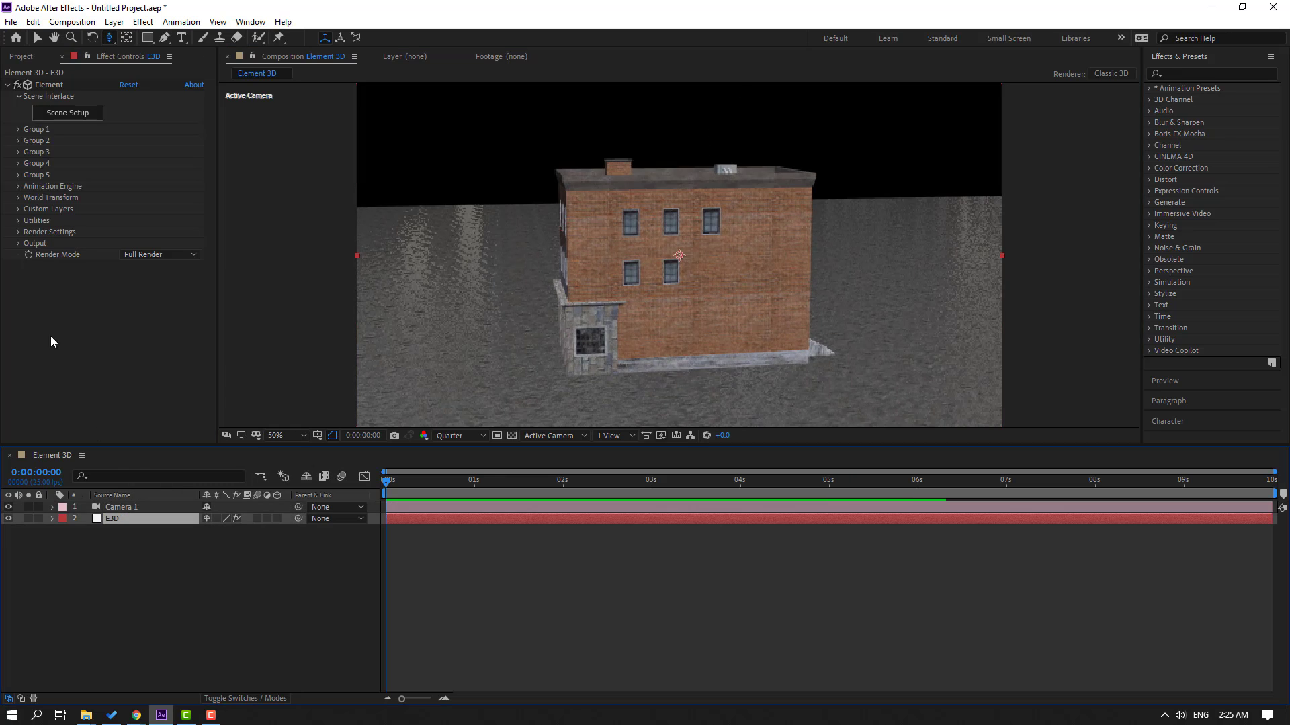
left_click(18, 232)
left_click(30, 244)
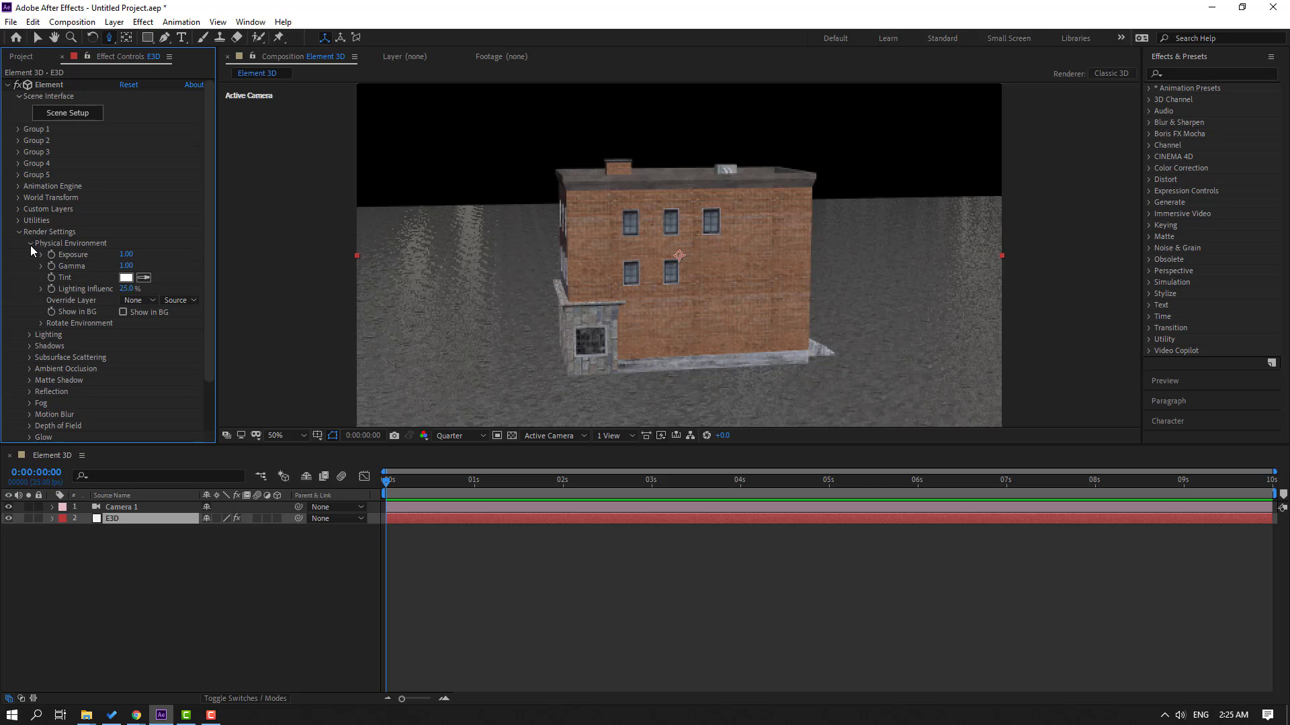
left_click(120, 313)
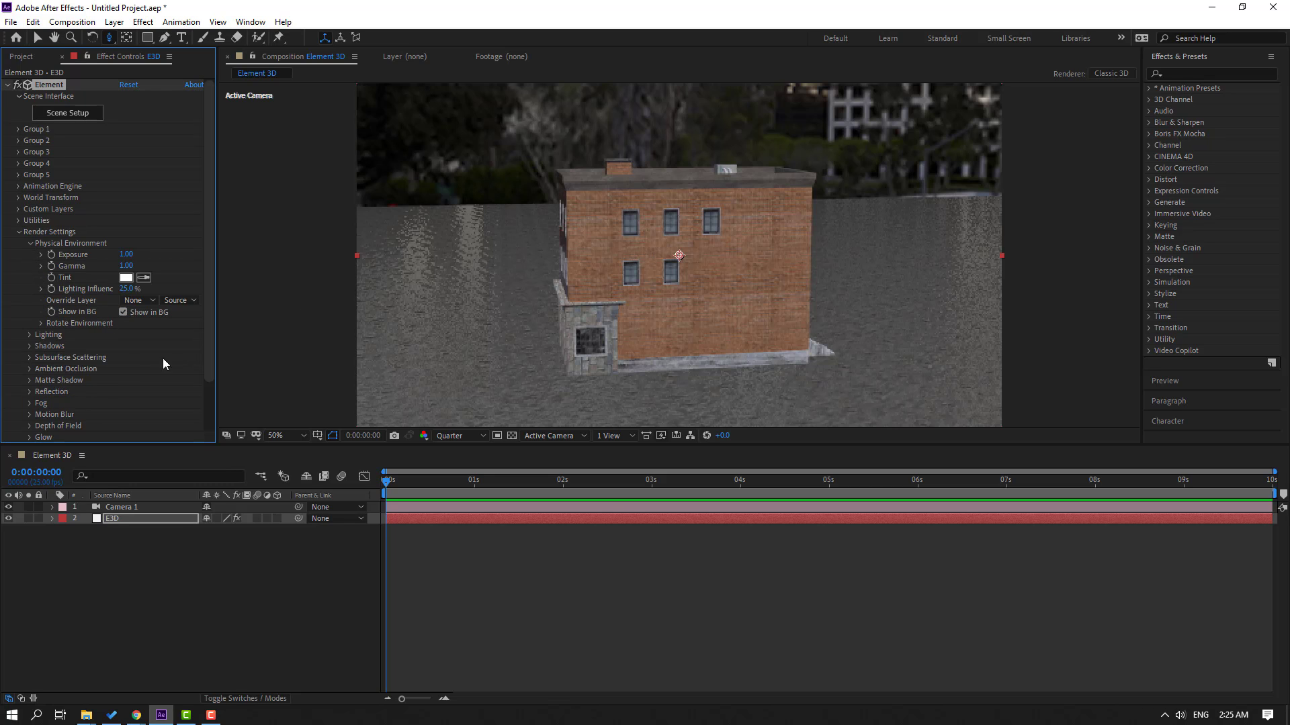
left_click(30, 245)
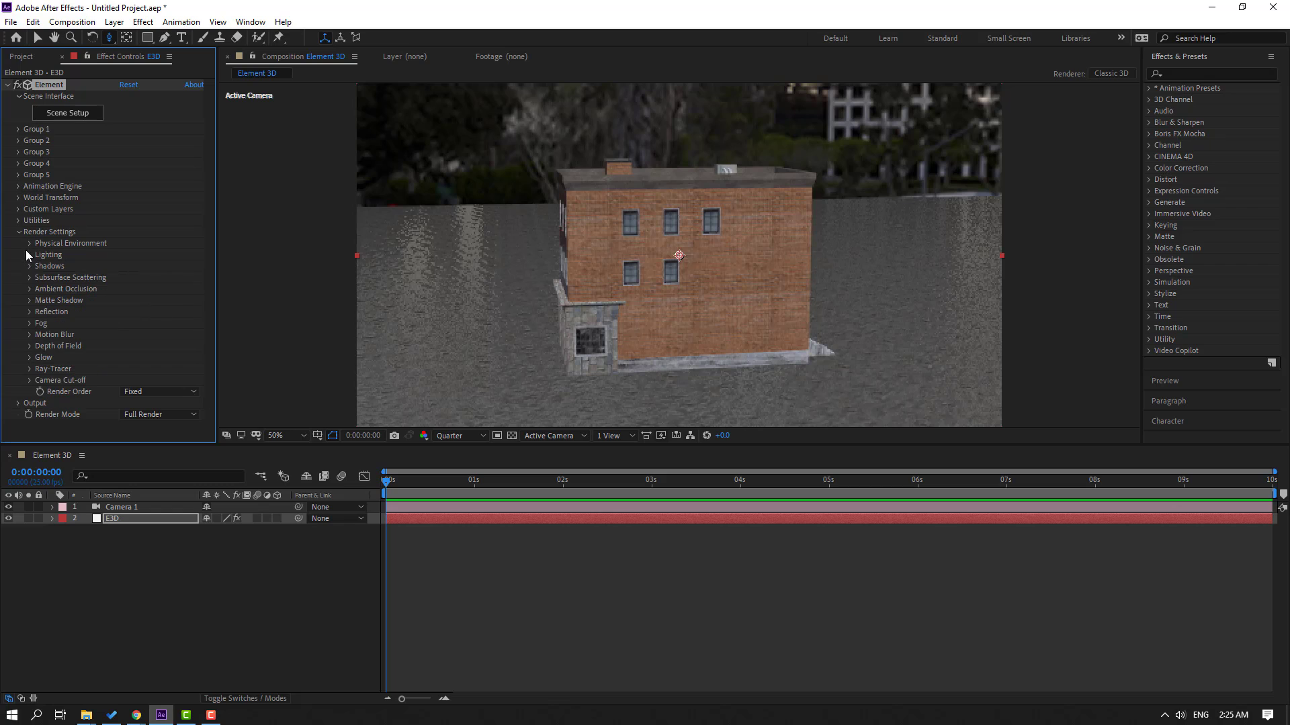
- Enable ambient occlusion on the E3D layer and set the SSAO intensity to 5.0
left_click(30, 289)
left_click(122, 278)
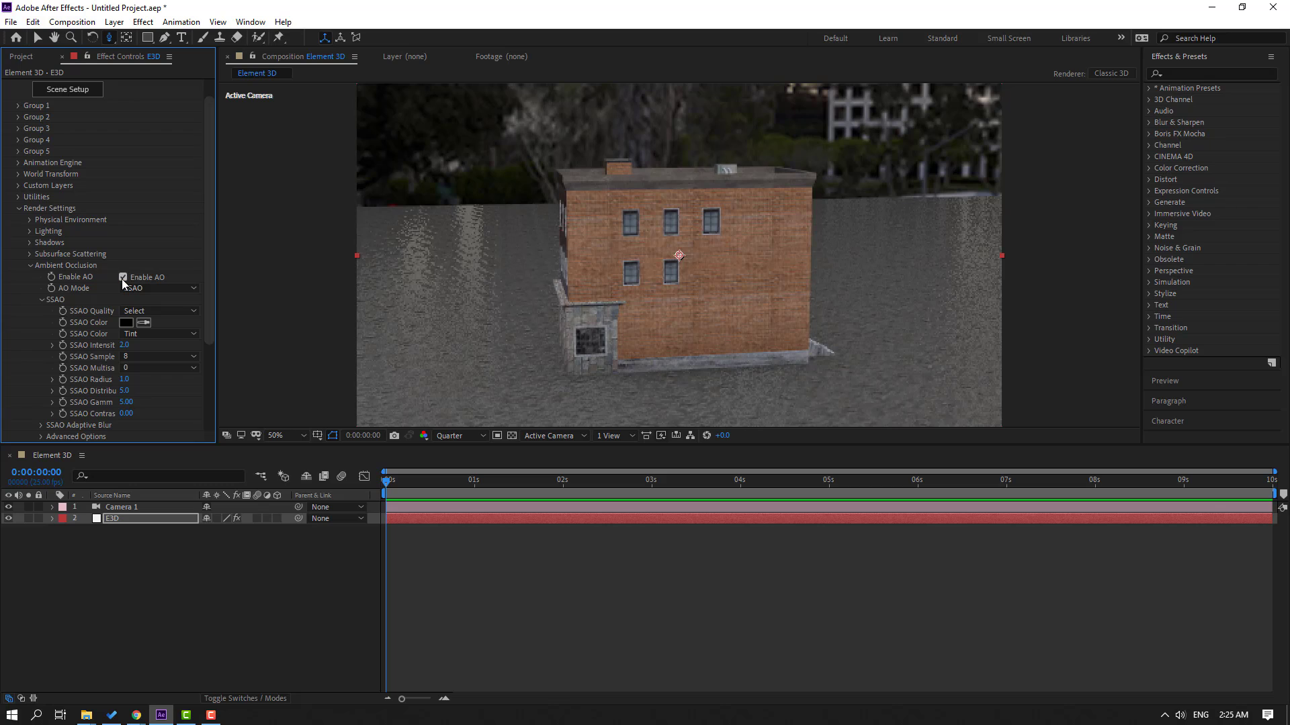
left_click(125, 345)
type("10")
key("Return")
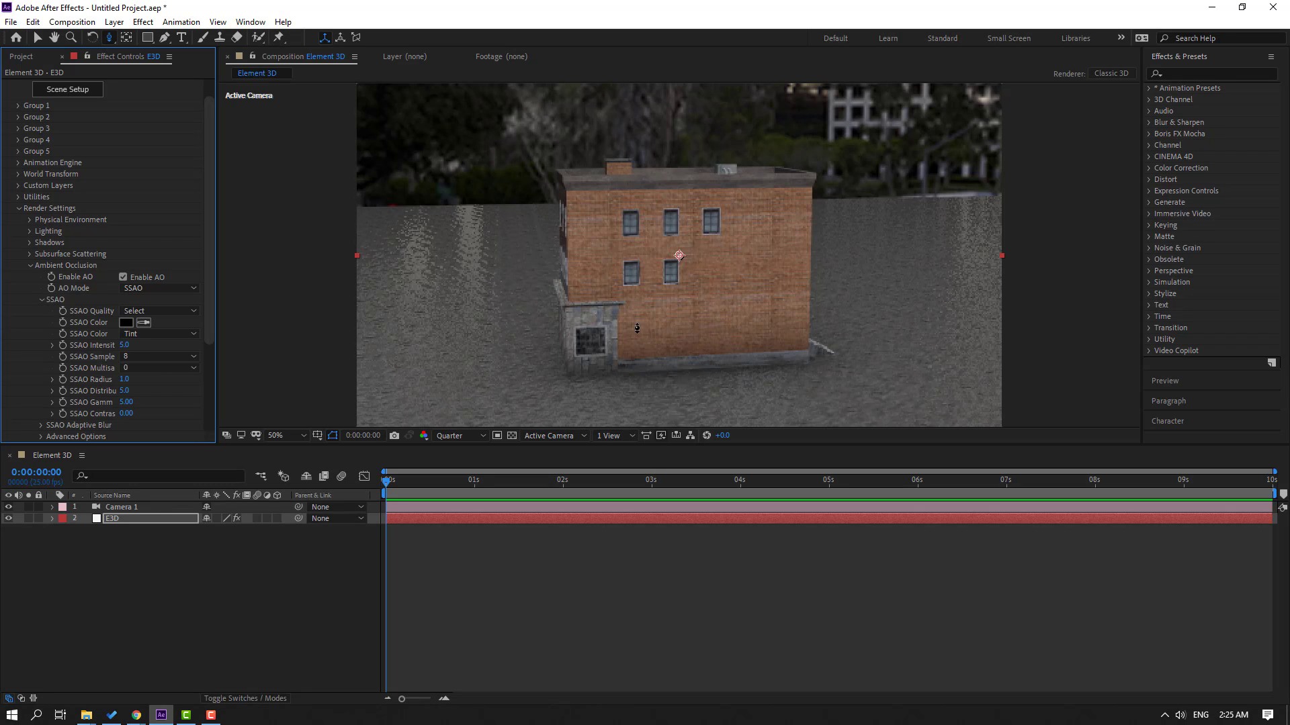
- Orbit the camera to a low view of the building's front corner and create an orbit null for it
left_click_drag(636, 329, 666, 210)
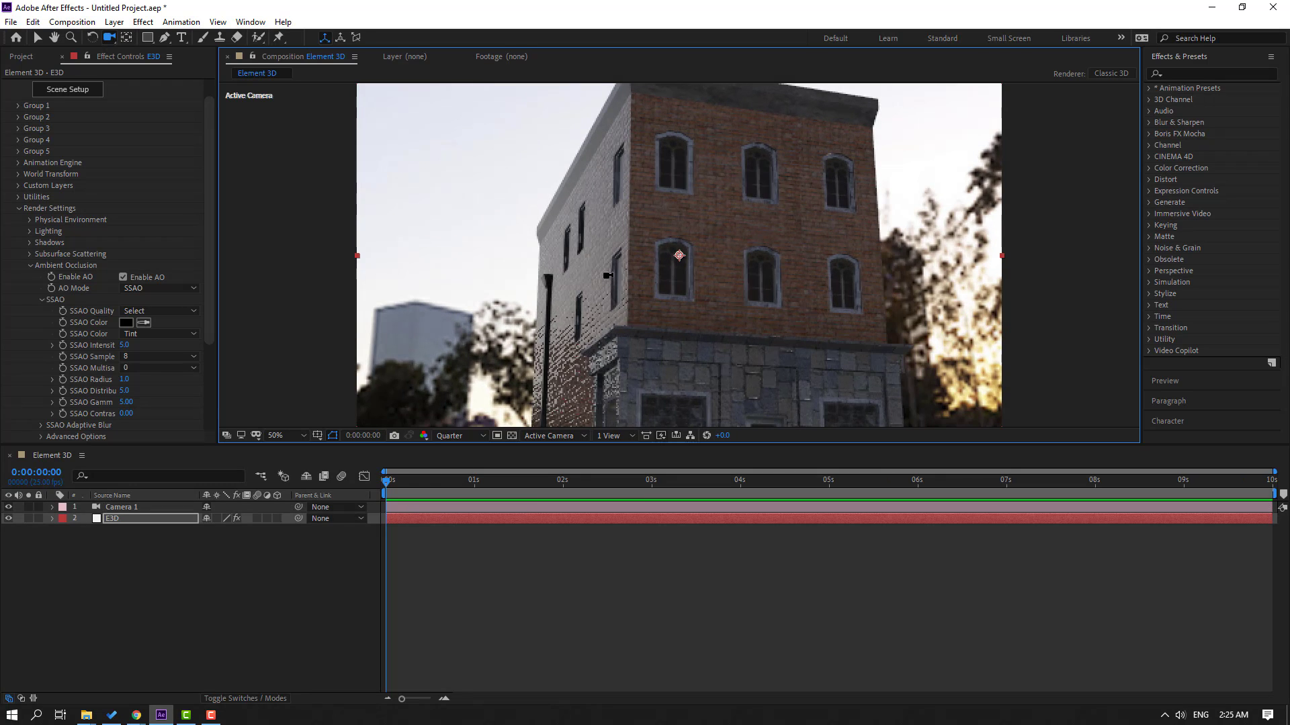
left_click_drag(607, 275, 645, 275)
right_click(121, 509)
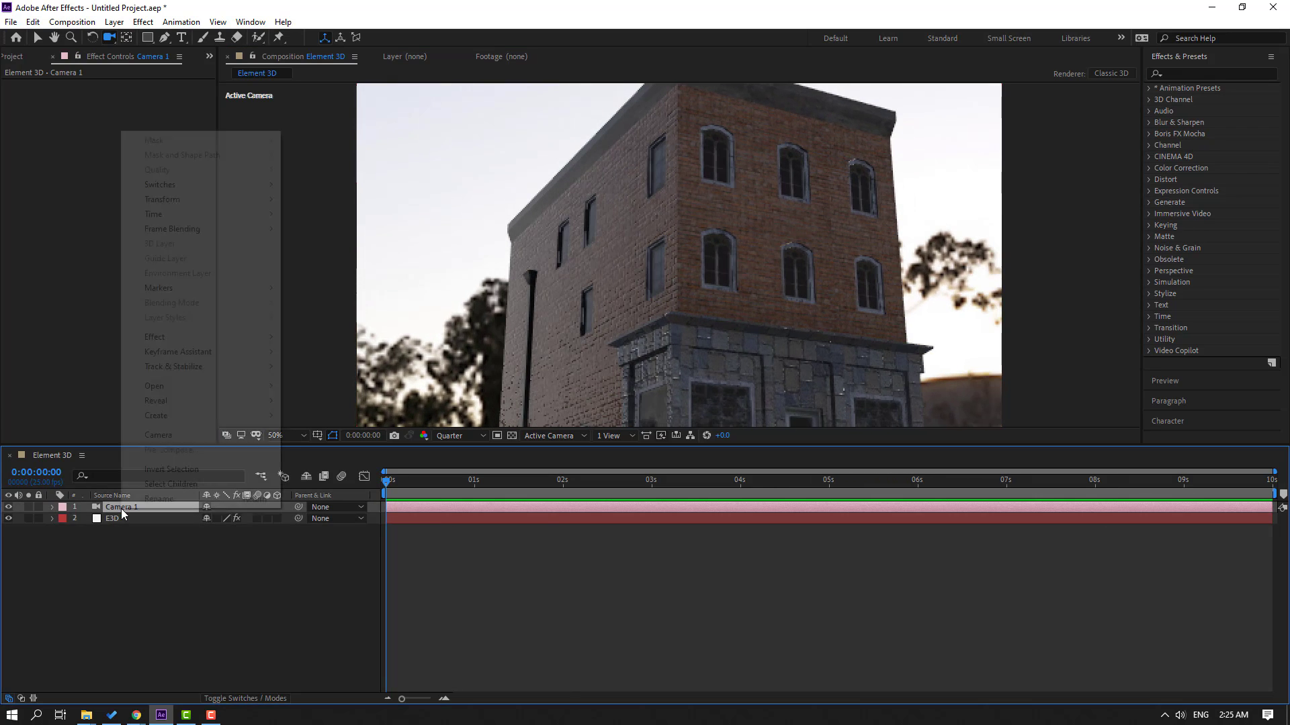
mouse_move(219, 438)
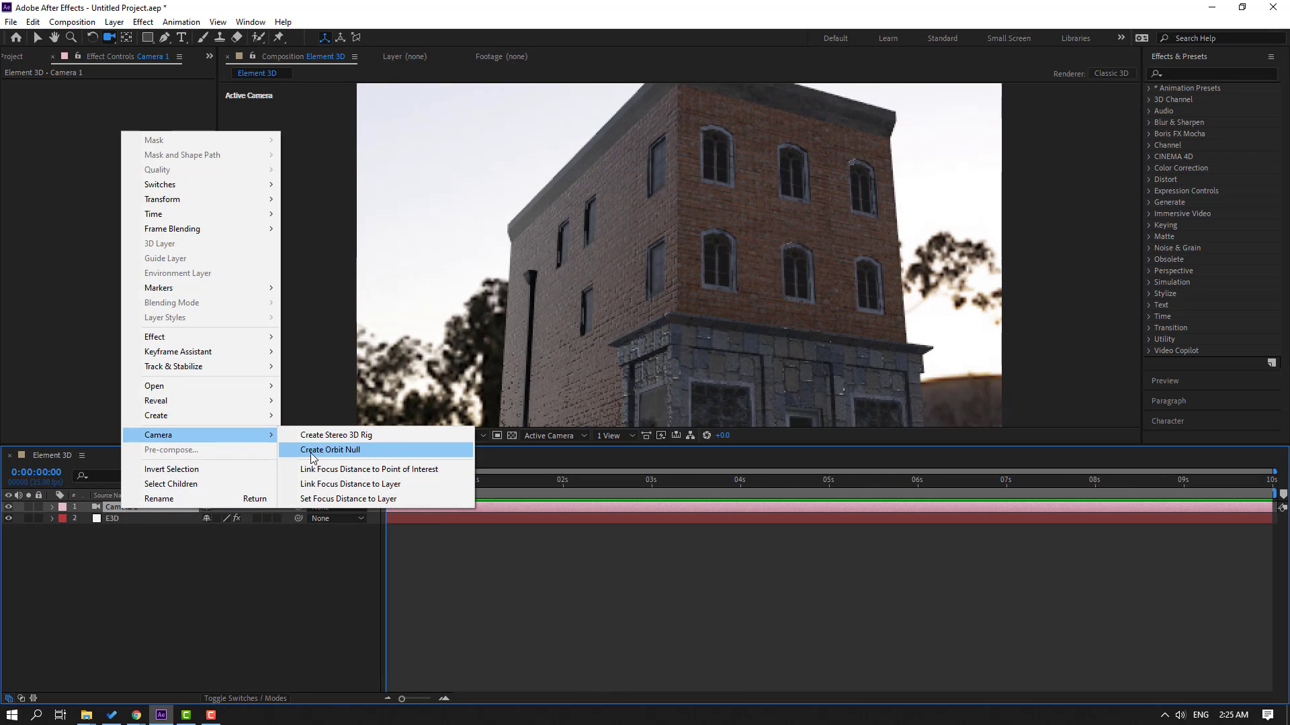
left_click(356, 456)
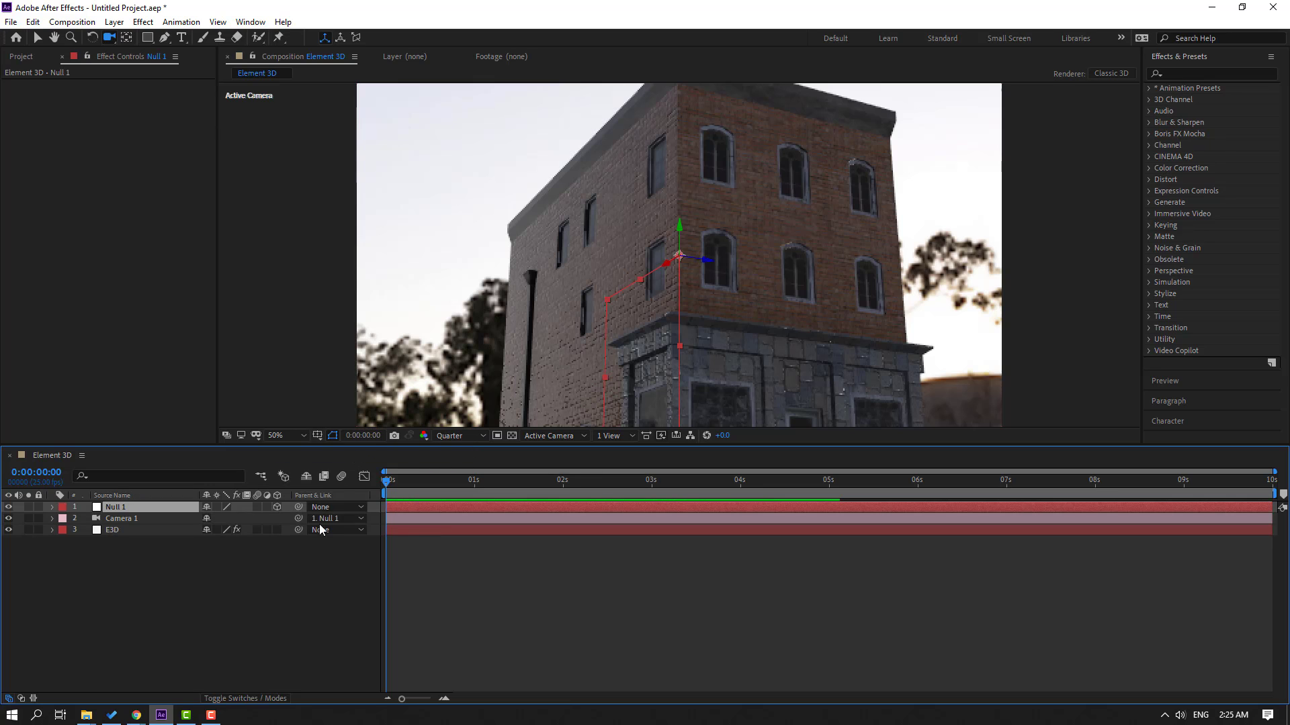
- Keyframe the orbit null's Y Rotation from -3° at 0 seconds to 28° at 7 seconds and preview the motion
key("r")
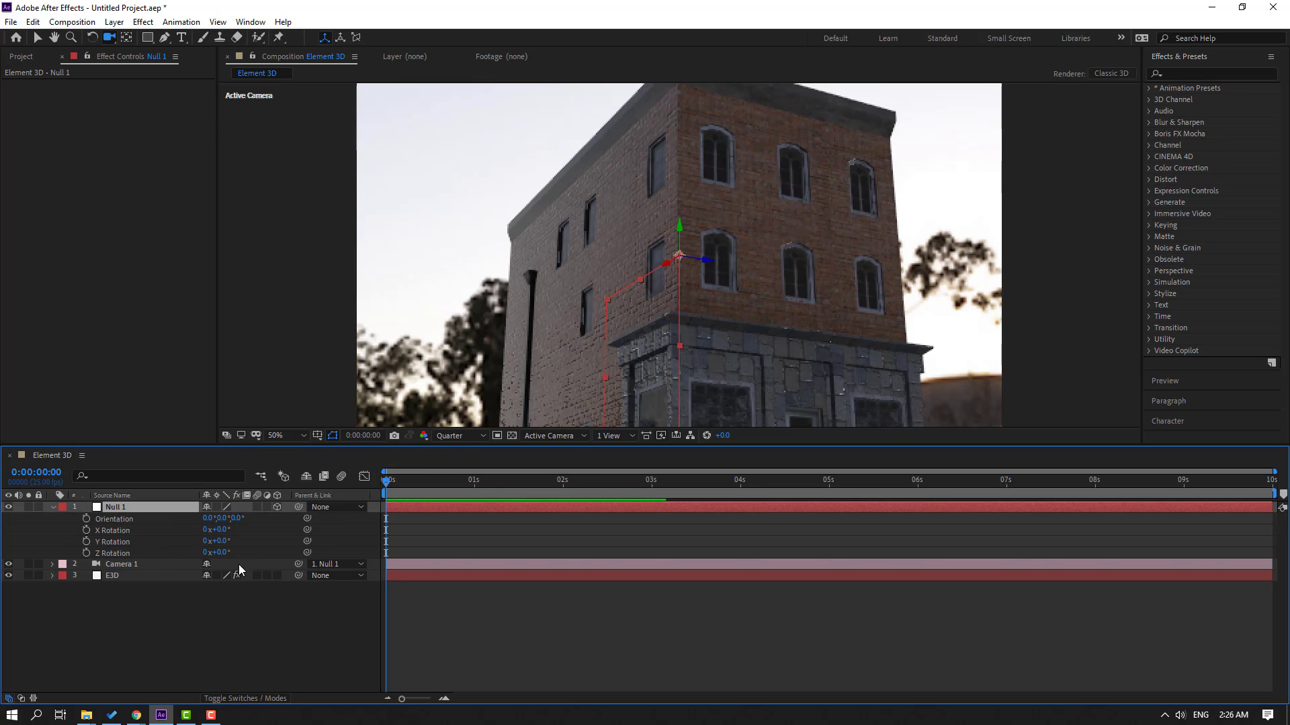
left_click_drag(225, 548, 229, 541)
left_click_drag(227, 542, 219, 543)
key("ctrl+z")
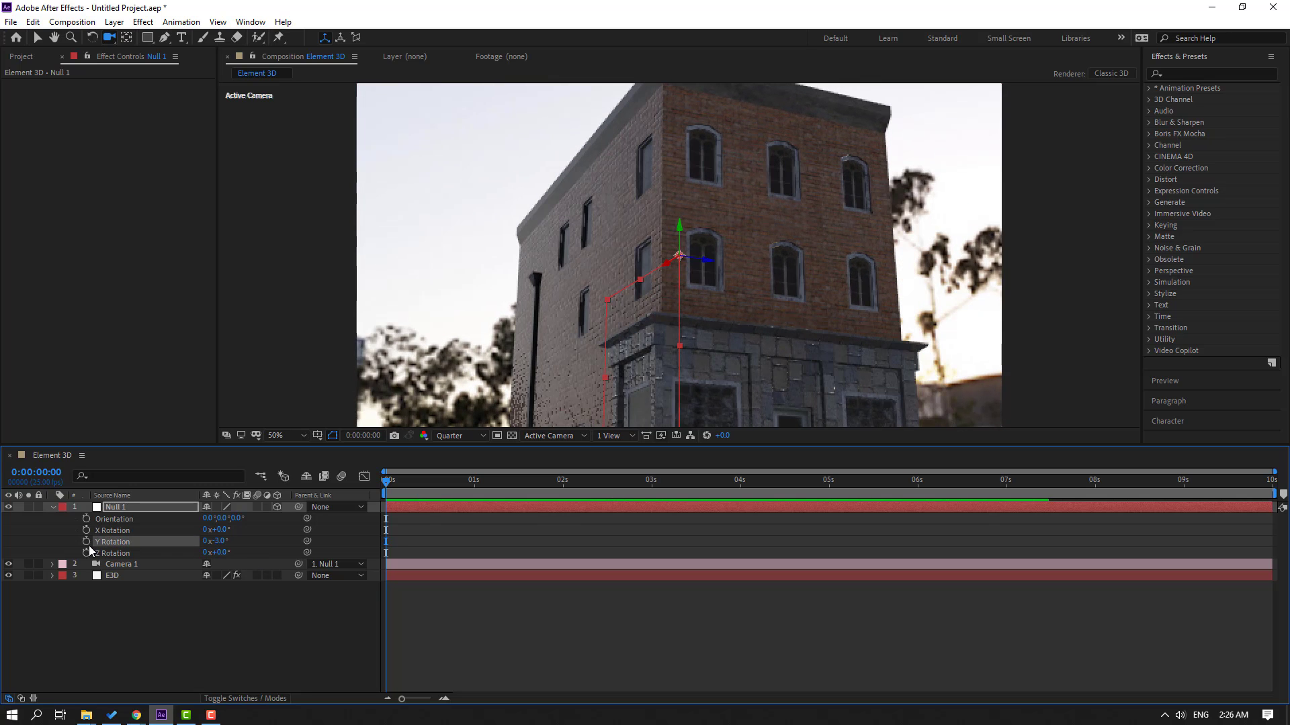
left_click(87, 542)
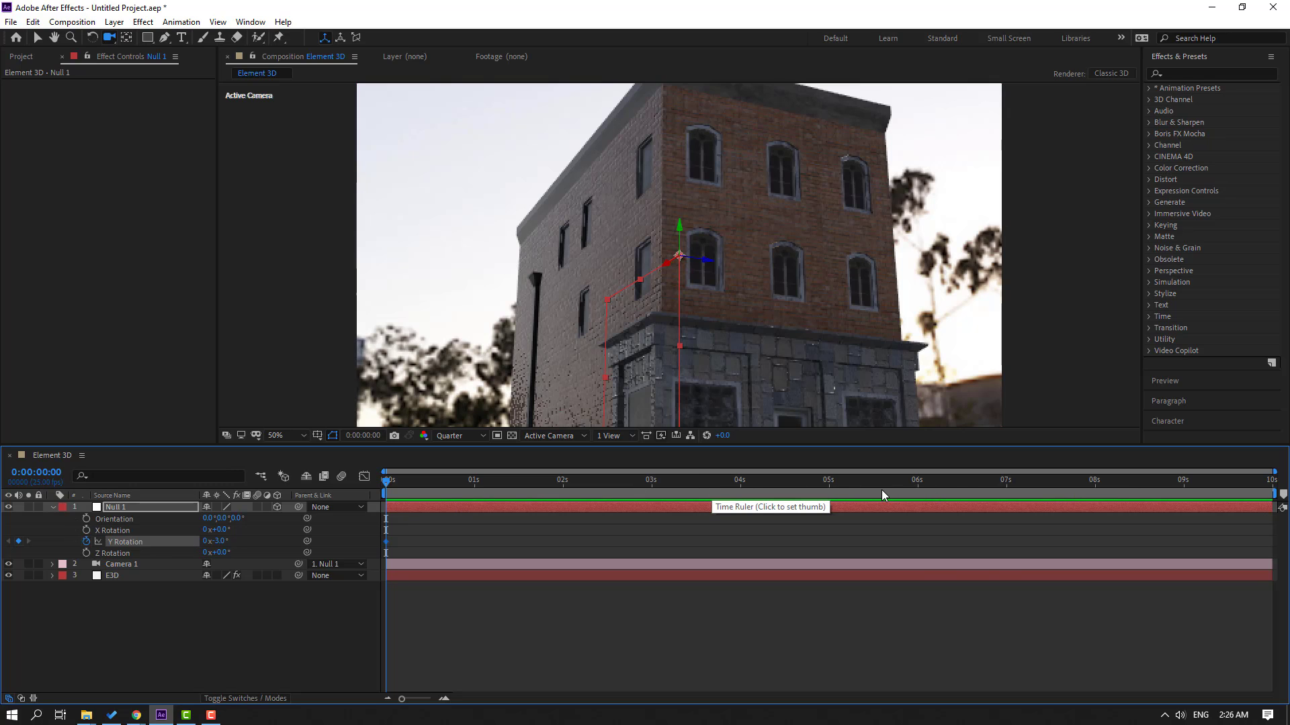
left_click(1004, 495)
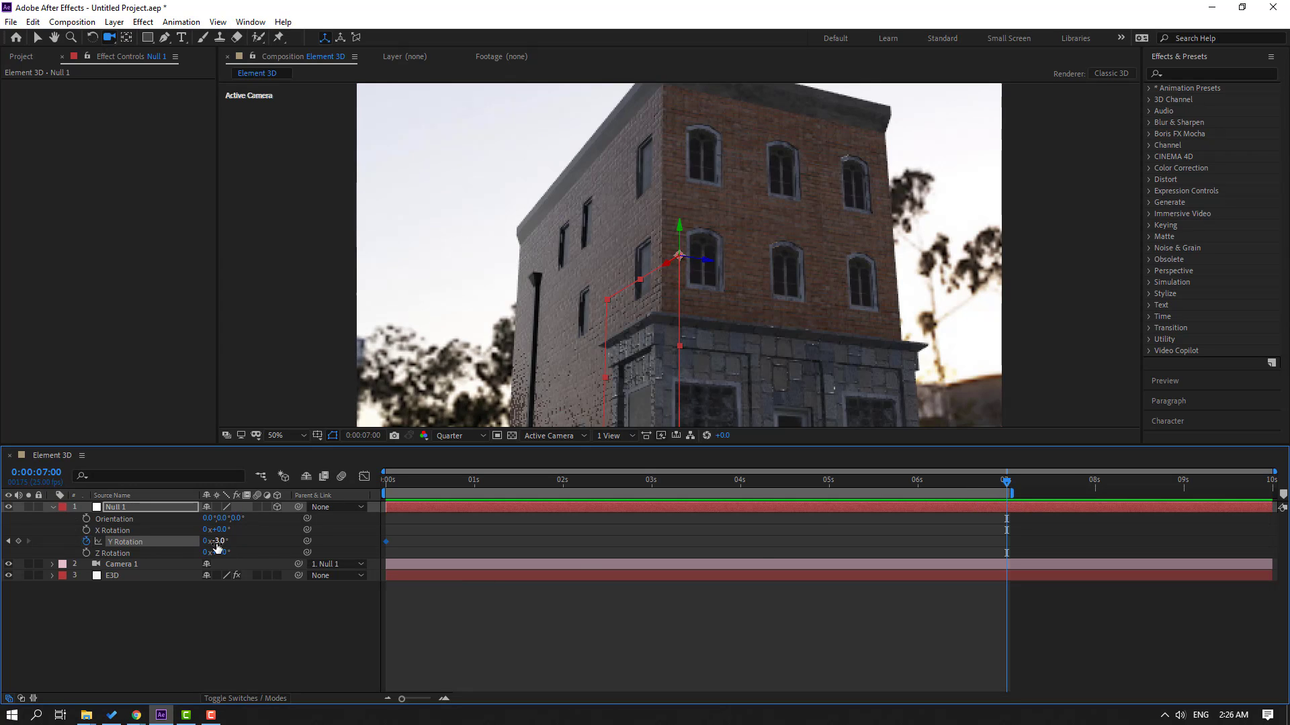
left_click_drag(217, 548, 241, 549)
key("space")
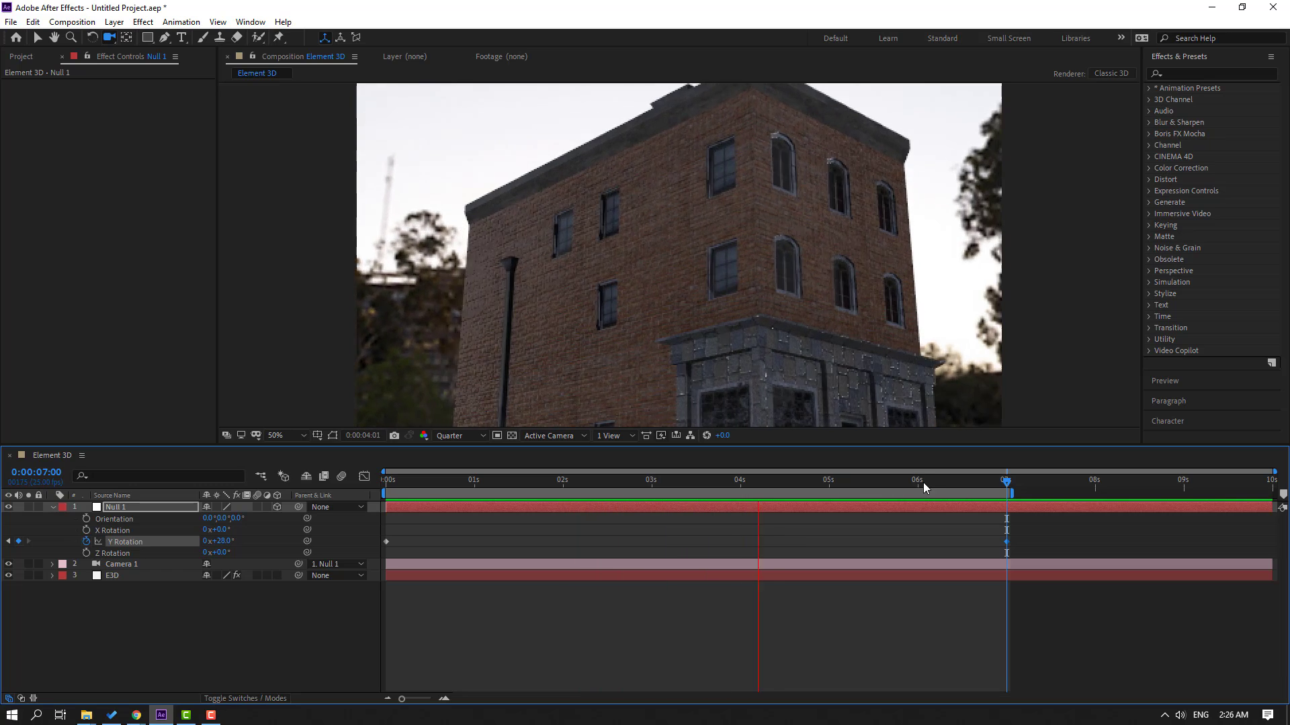
left_click_drag(924, 482, 761, 488)
- Set the E3D layer's Add Lighting preset to Sun and check the building around 2 seconds
left_click(113, 577)
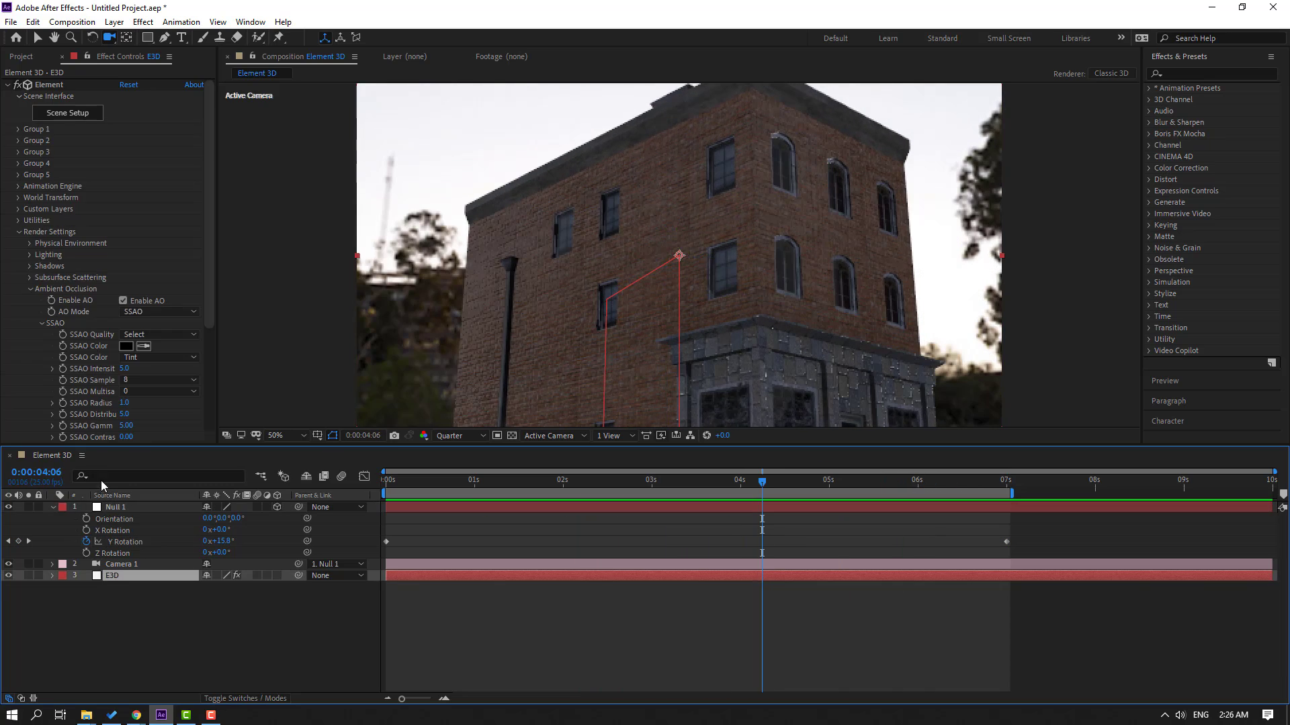
left_click(29, 291)
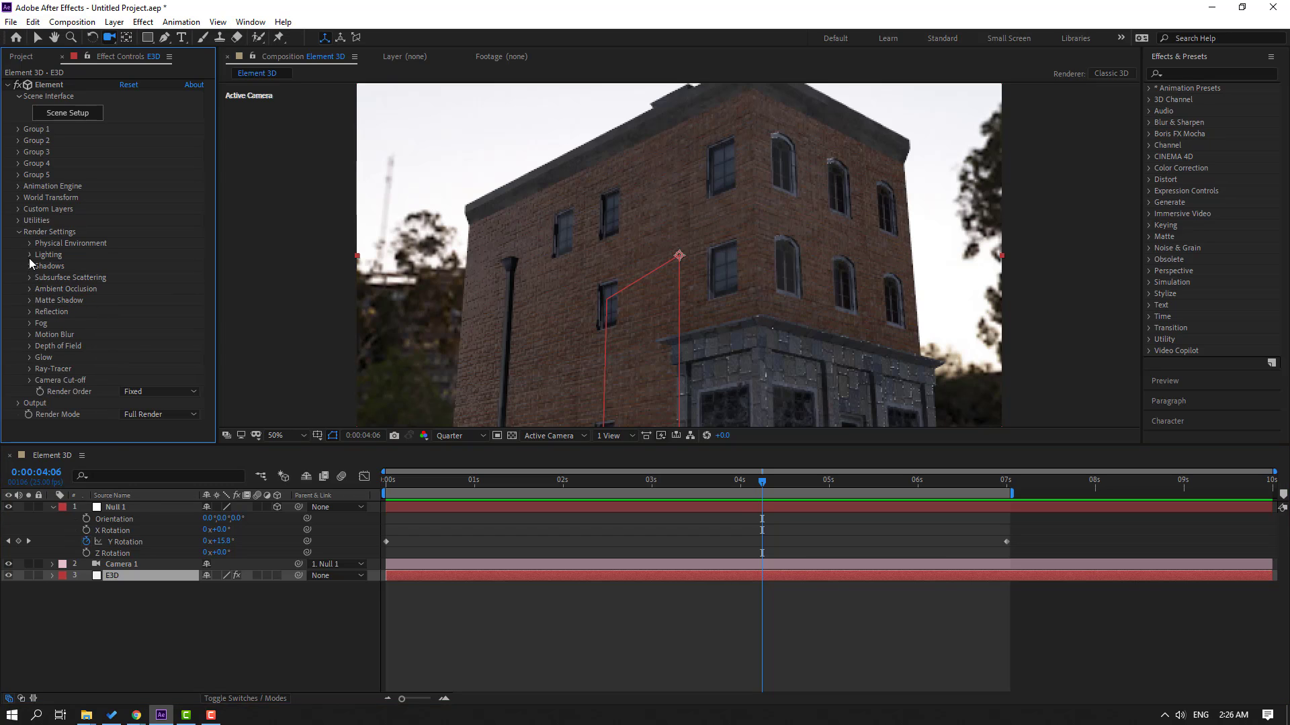
left_click(30, 256)
left_click(135, 292)
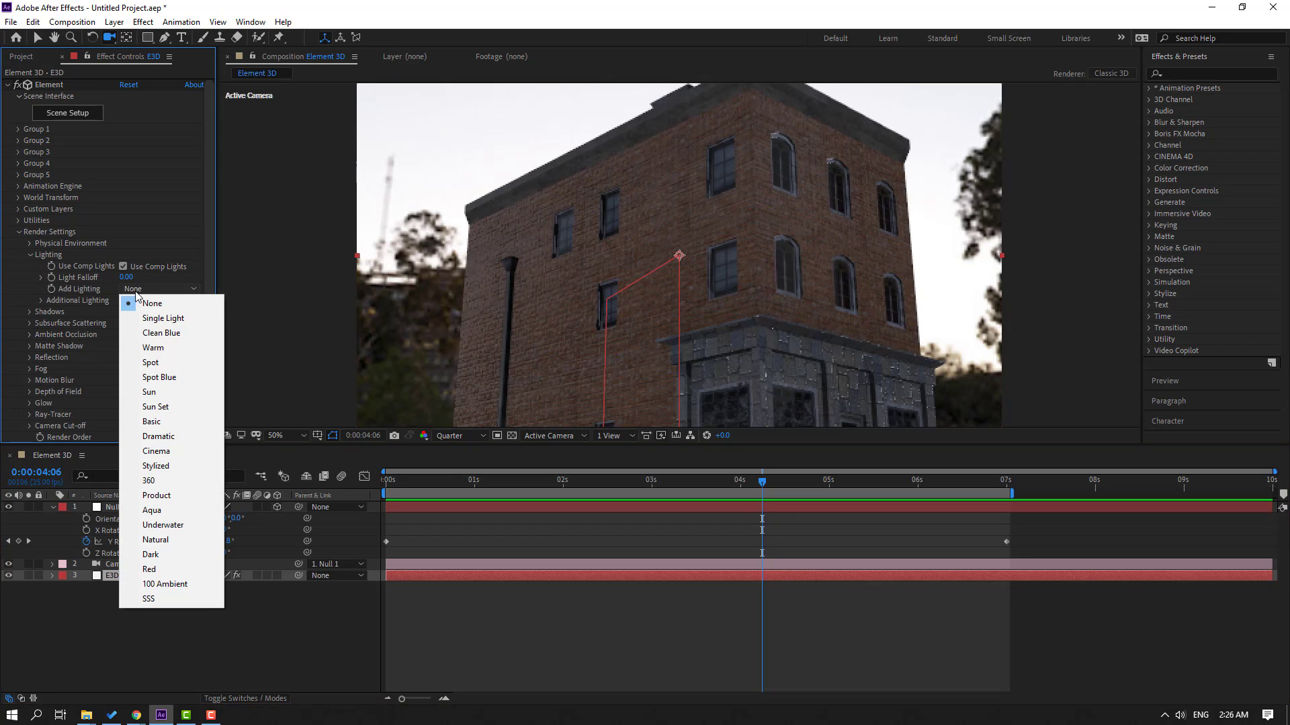
left_click(146, 392)
left_click_drag(752, 470, 574, 481)
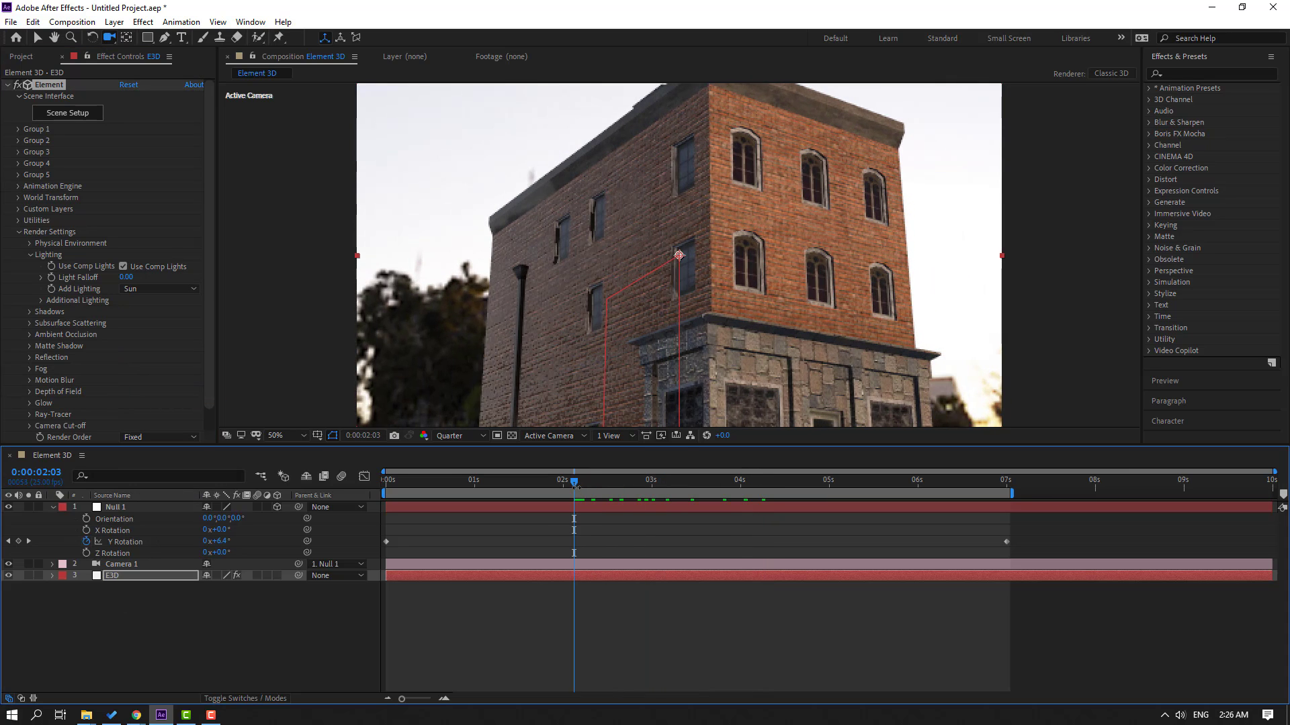
- Try the Sun Set and Cinema lighting presets on the building and apply Basic
left_click(161, 290)
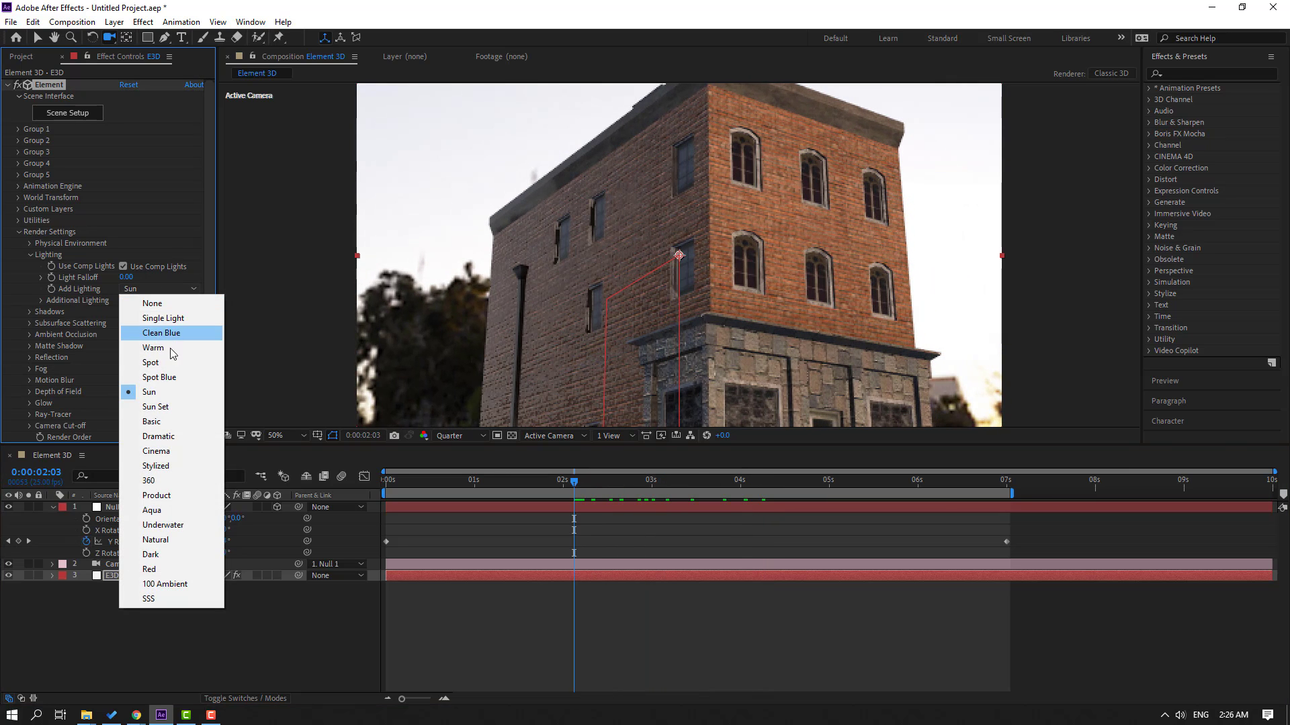
left_click(164, 408)
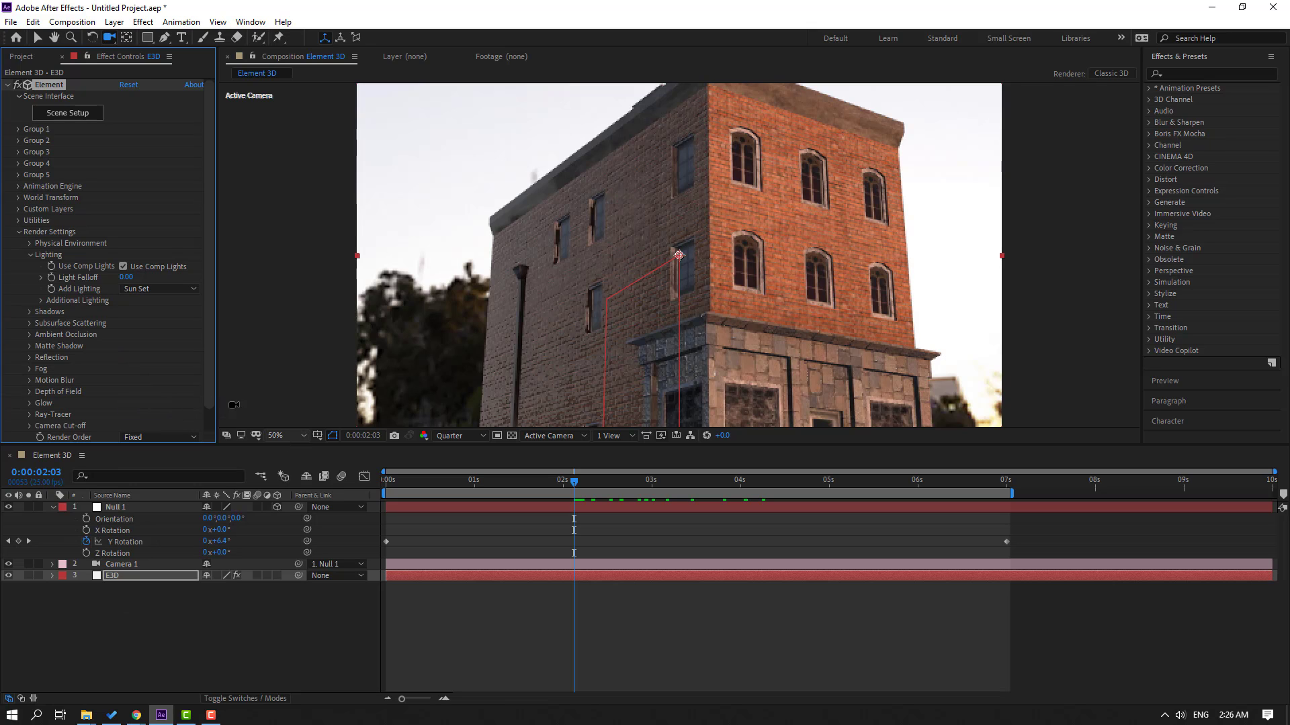
left_click(145, 293)
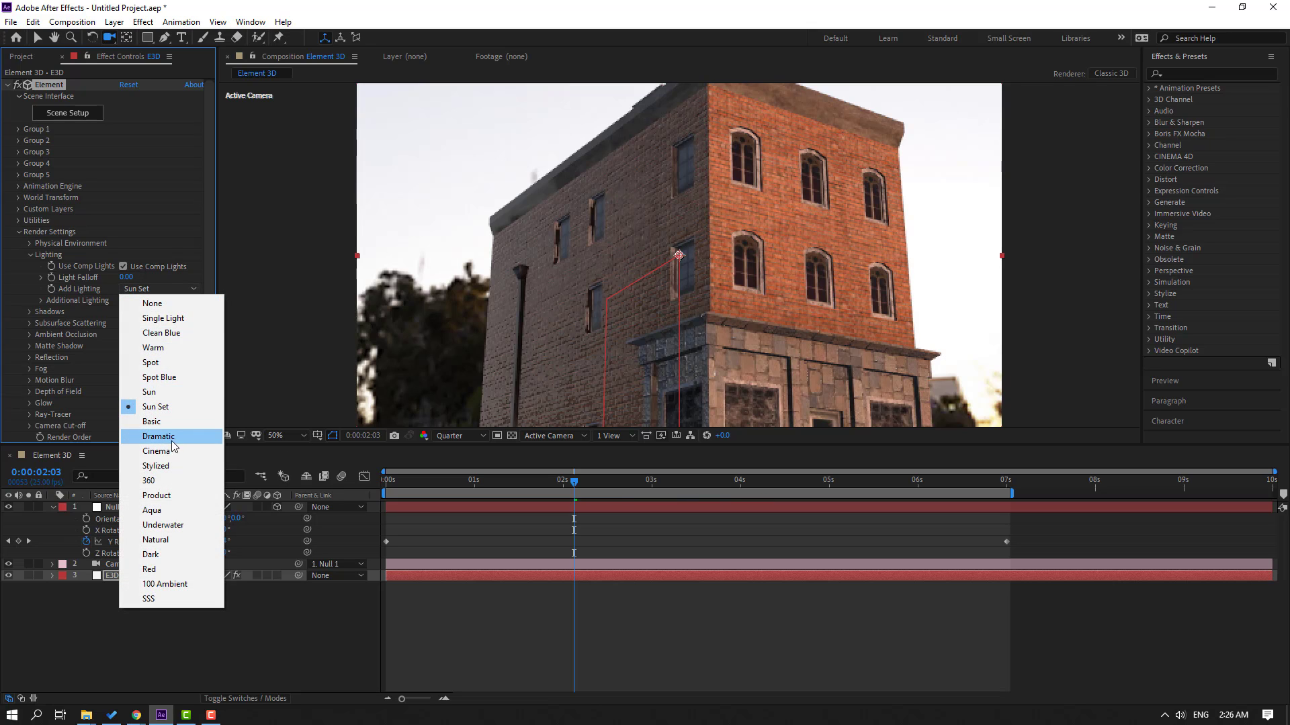
left_click(161, 452)
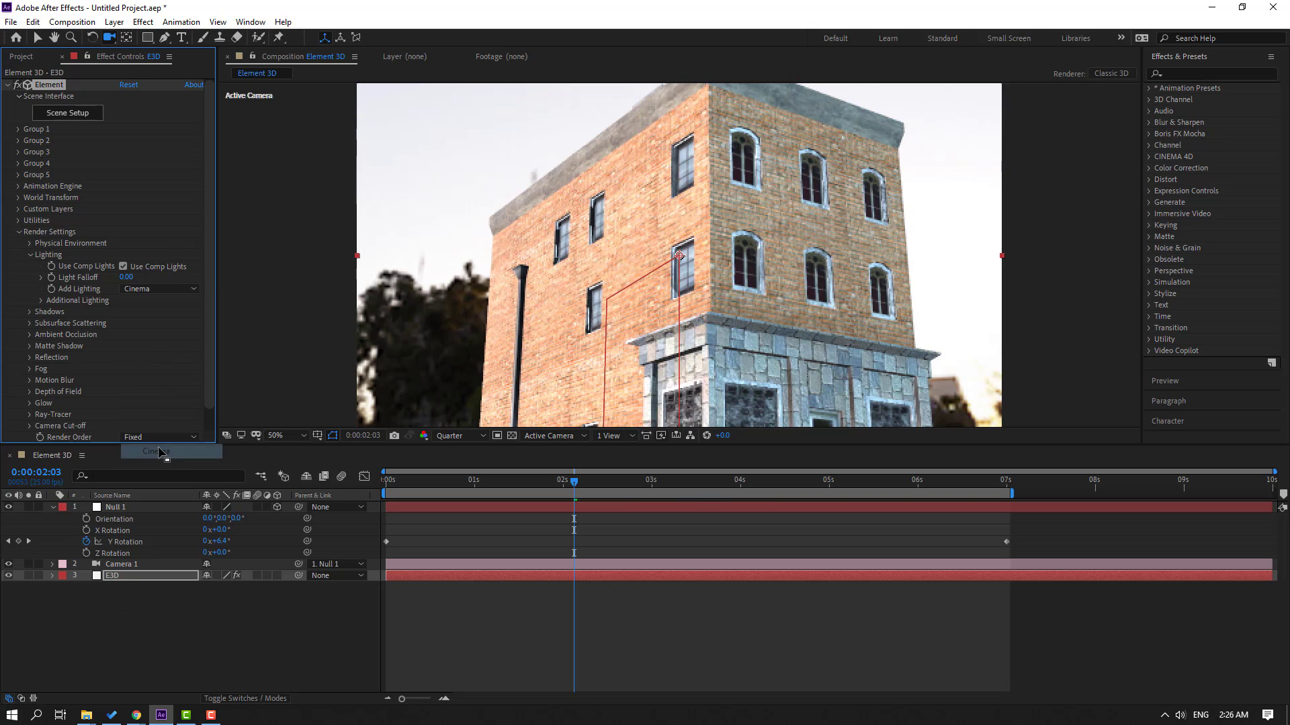
left_click(147, 290)
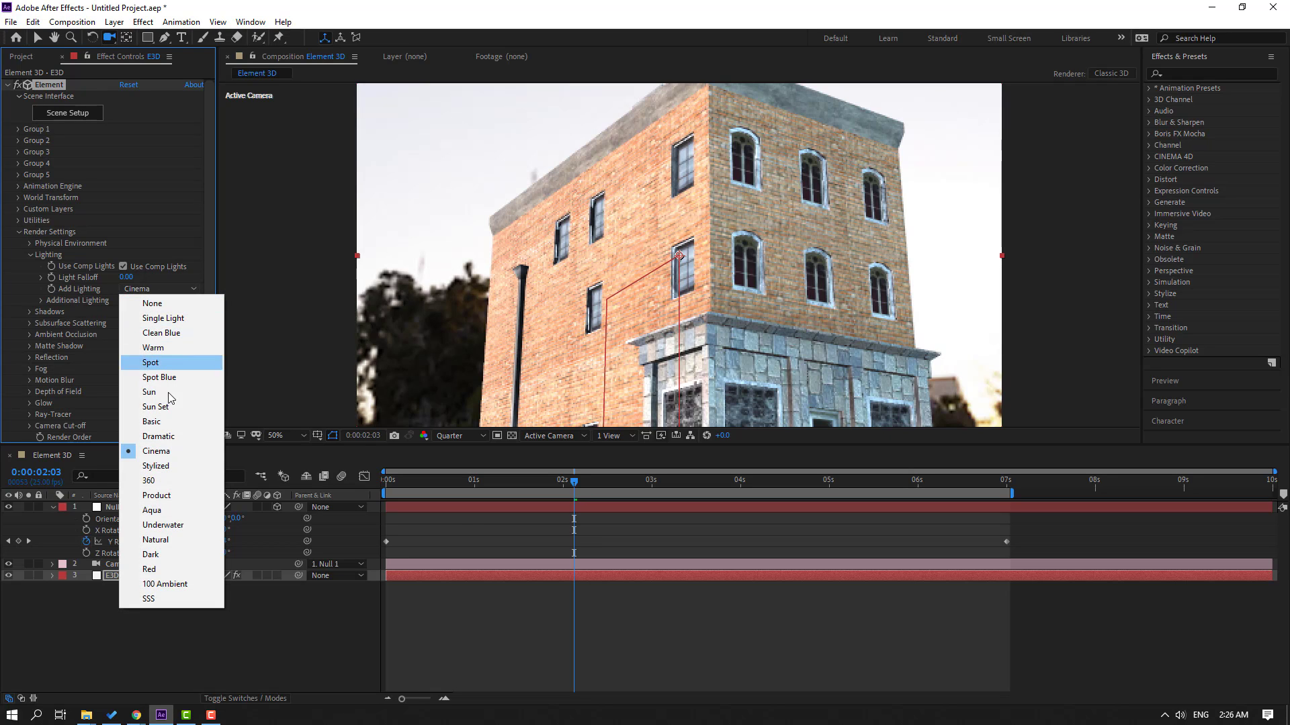
left_click(172, 424)
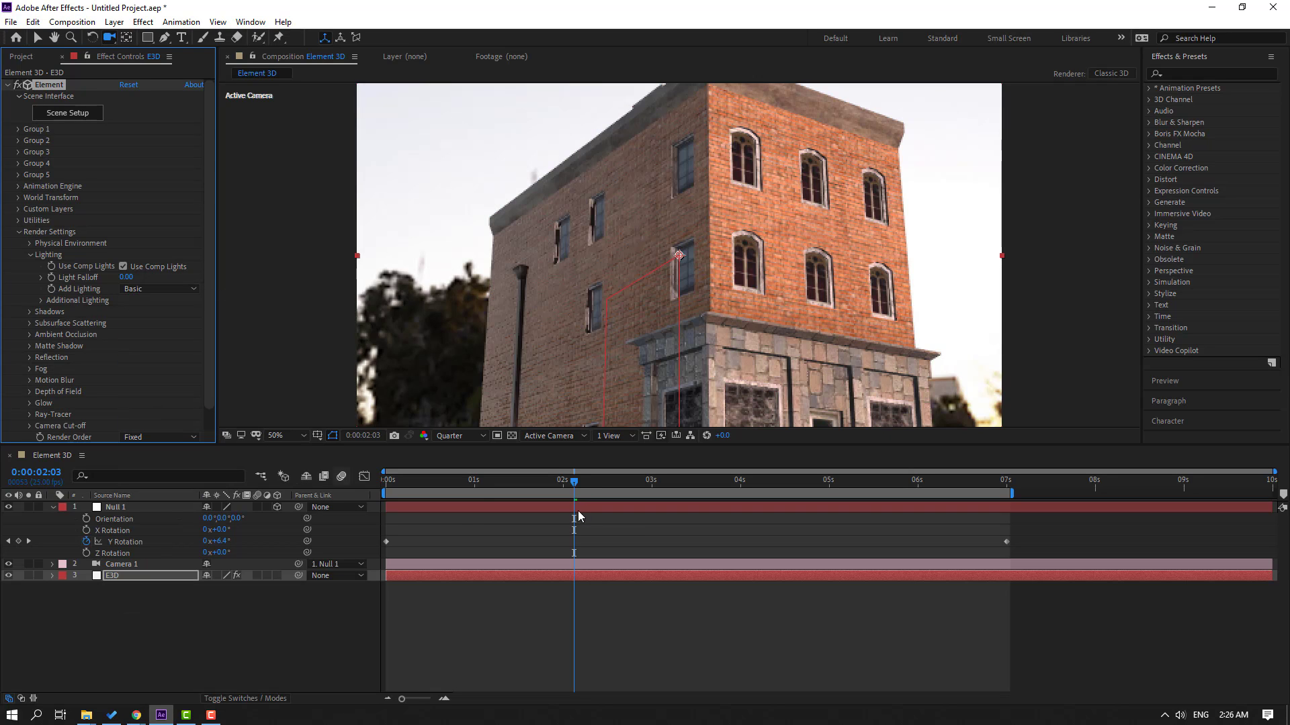
- Try the Single Light preset for Add Lighting on the E3D layer and preview the camera orbit around the building
left_click_drag(597, 487, 726, 483)
left_click(152, 289)
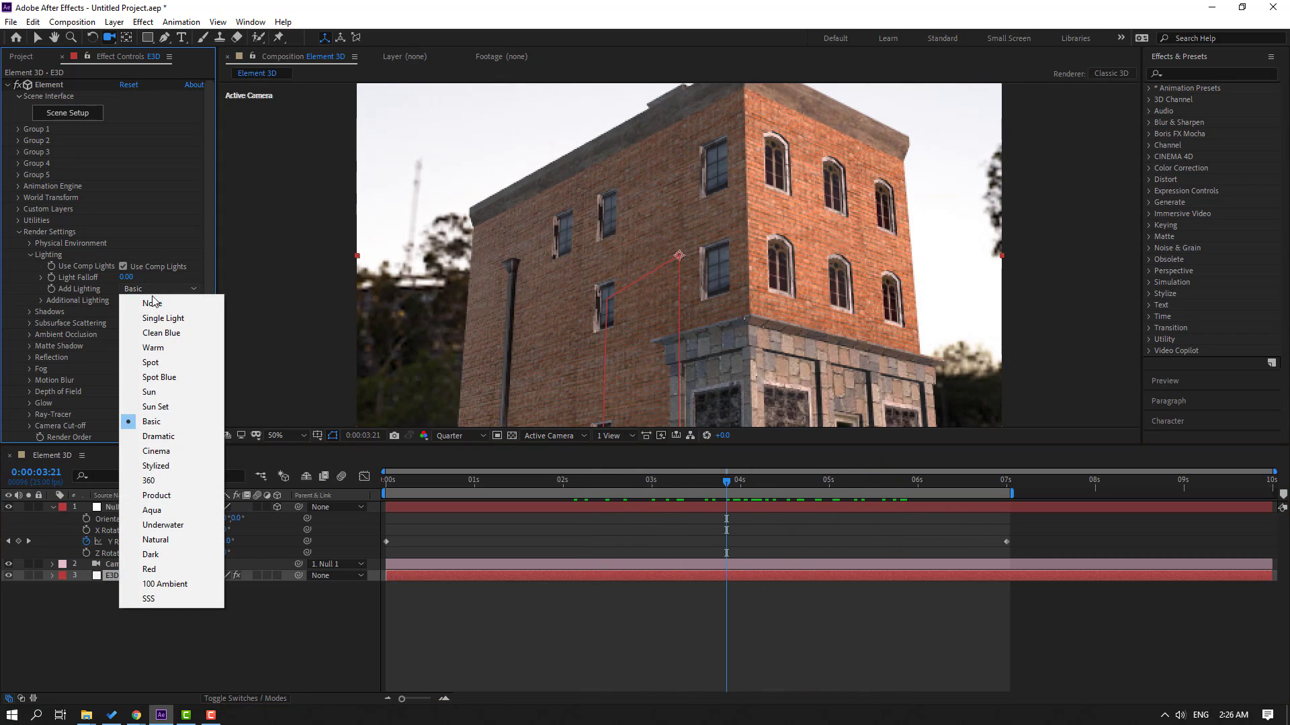
left_click(176, 319)
left_click_drag(655, 487, 510, 486)
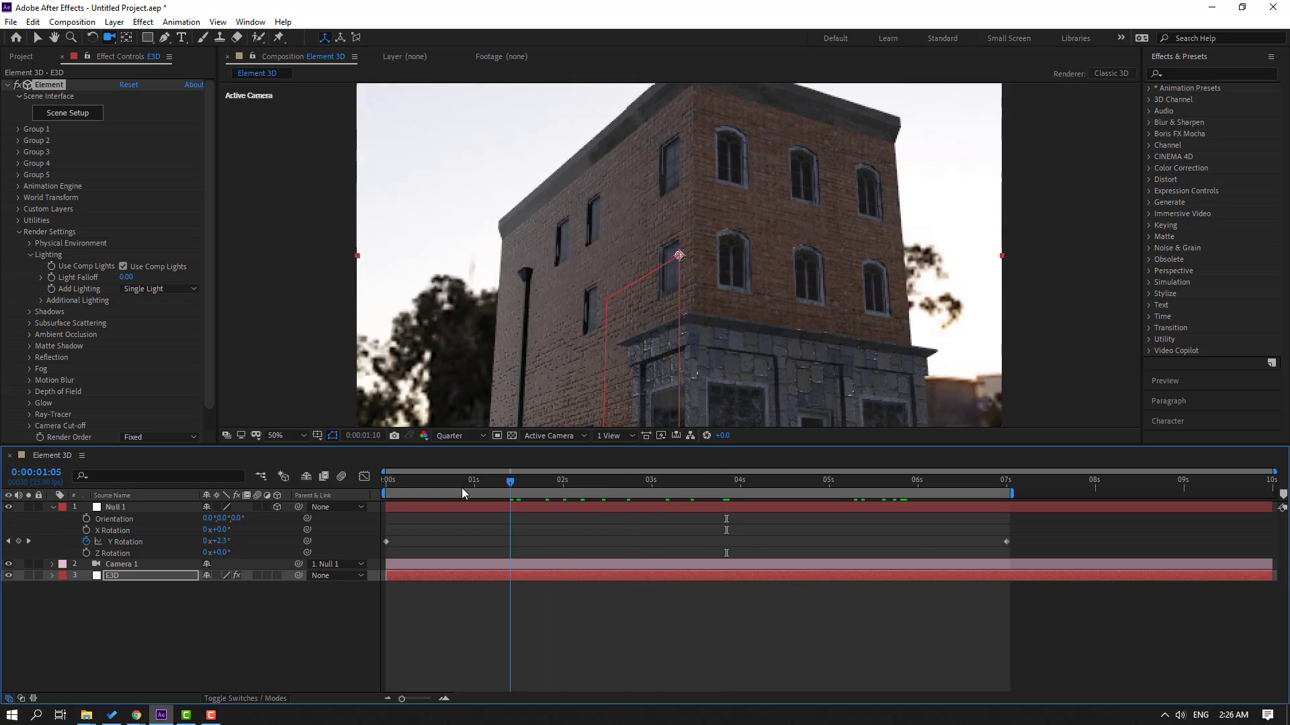
key("space")
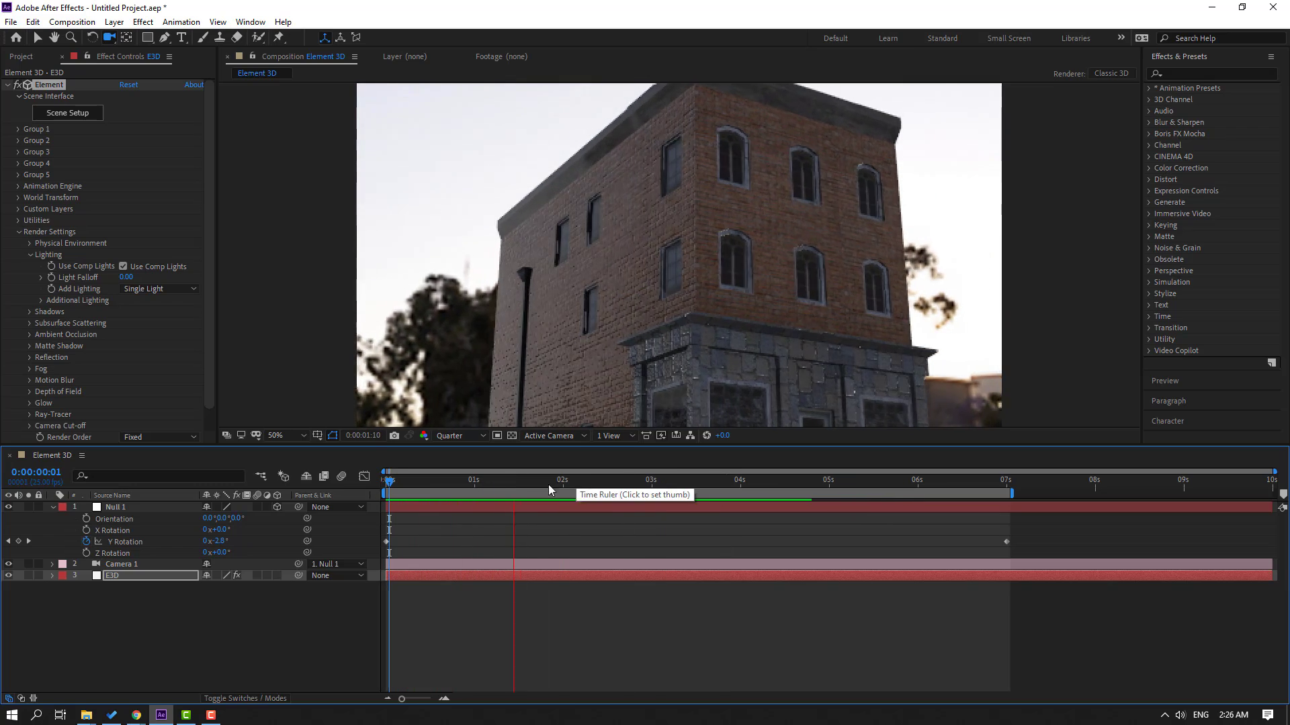
key("space")
left_click_drag(519, 483, 438, 485)
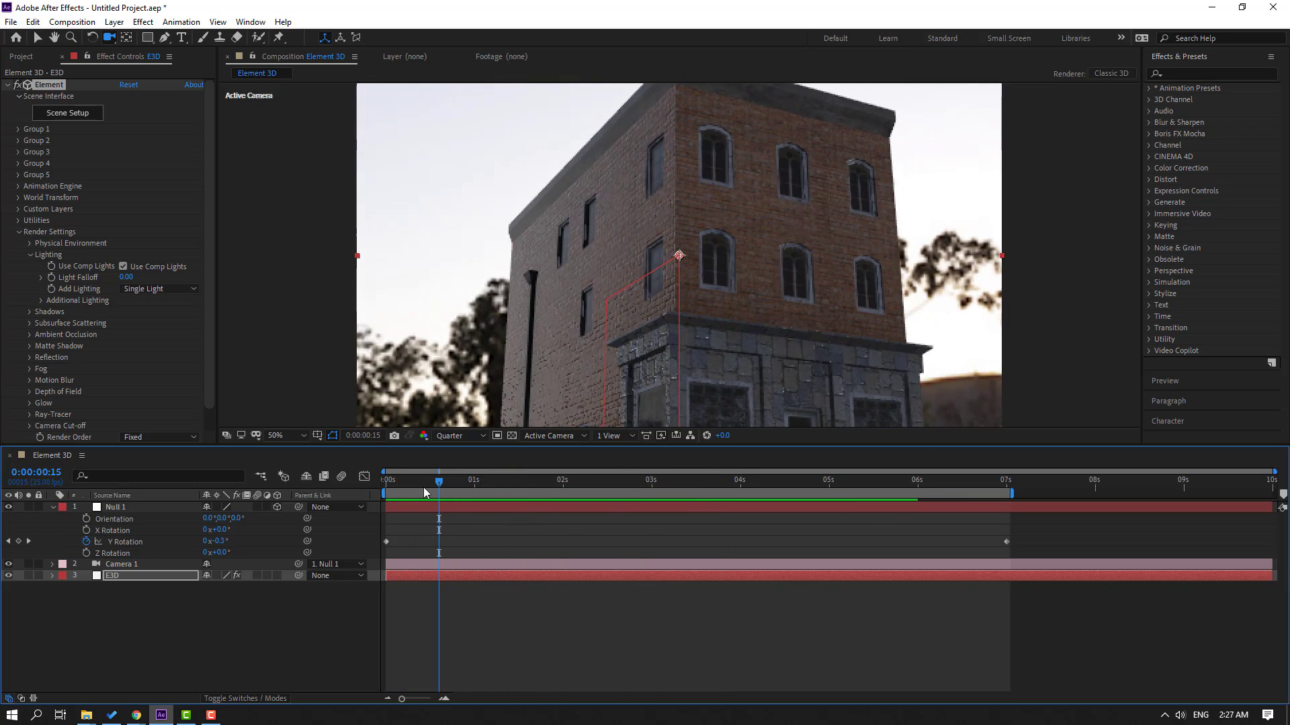
- Lower the Glossiness of the building's brack_NONE material in the Element scene setup and check the brick walls along the orbit
left_click(111, 577)
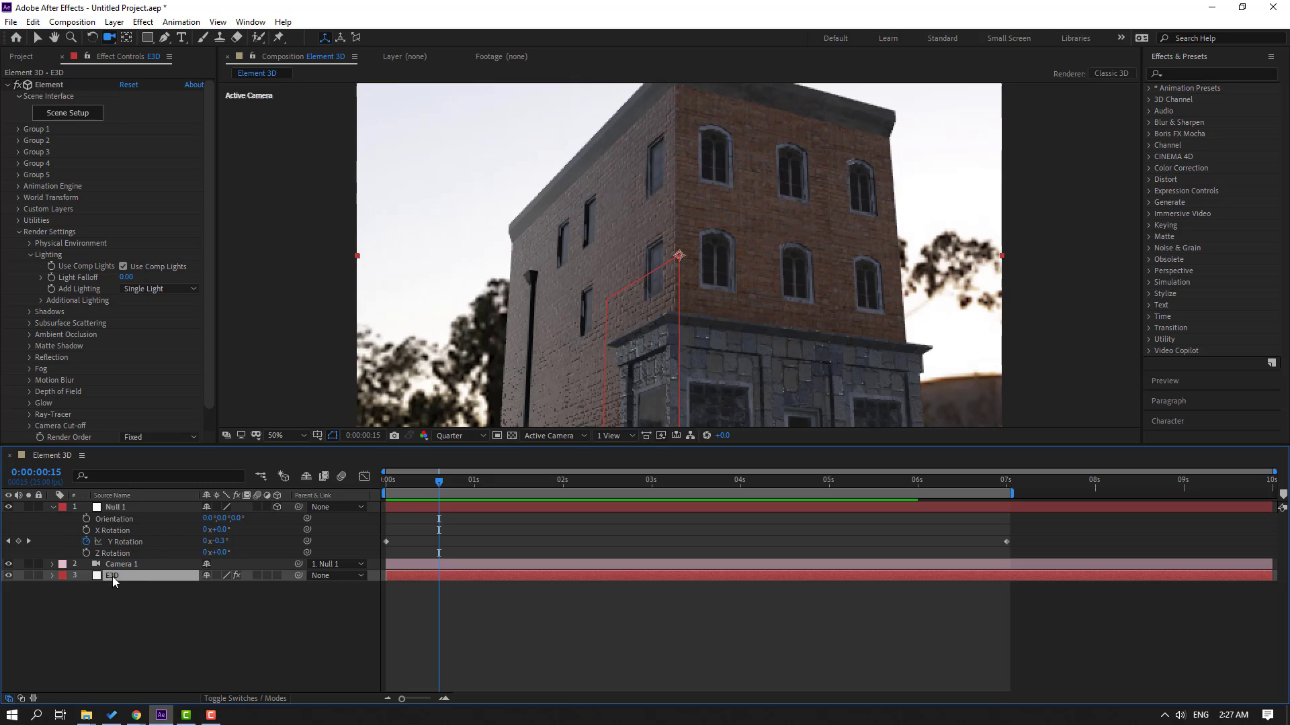
left_click(85, 117)
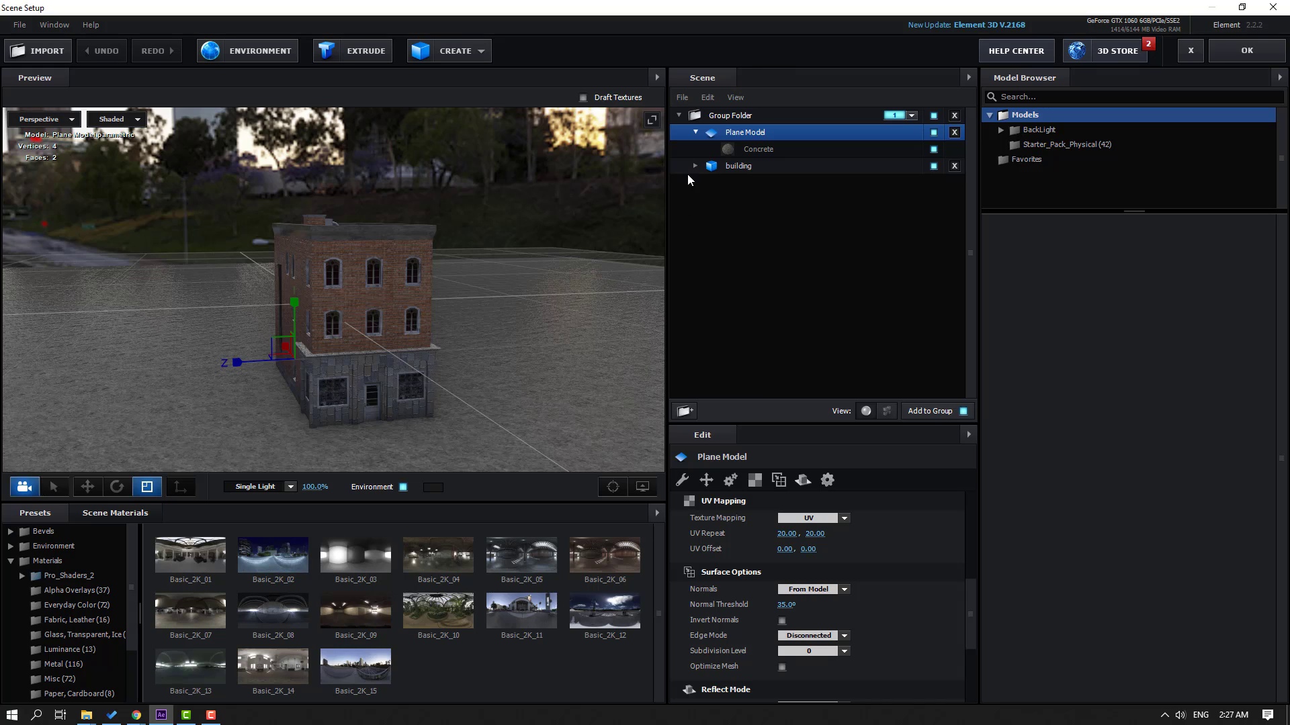
left_click(694, 167)
scroll(376, 316, "up", 5)
left_click_drag(388, 324, 429, 285)
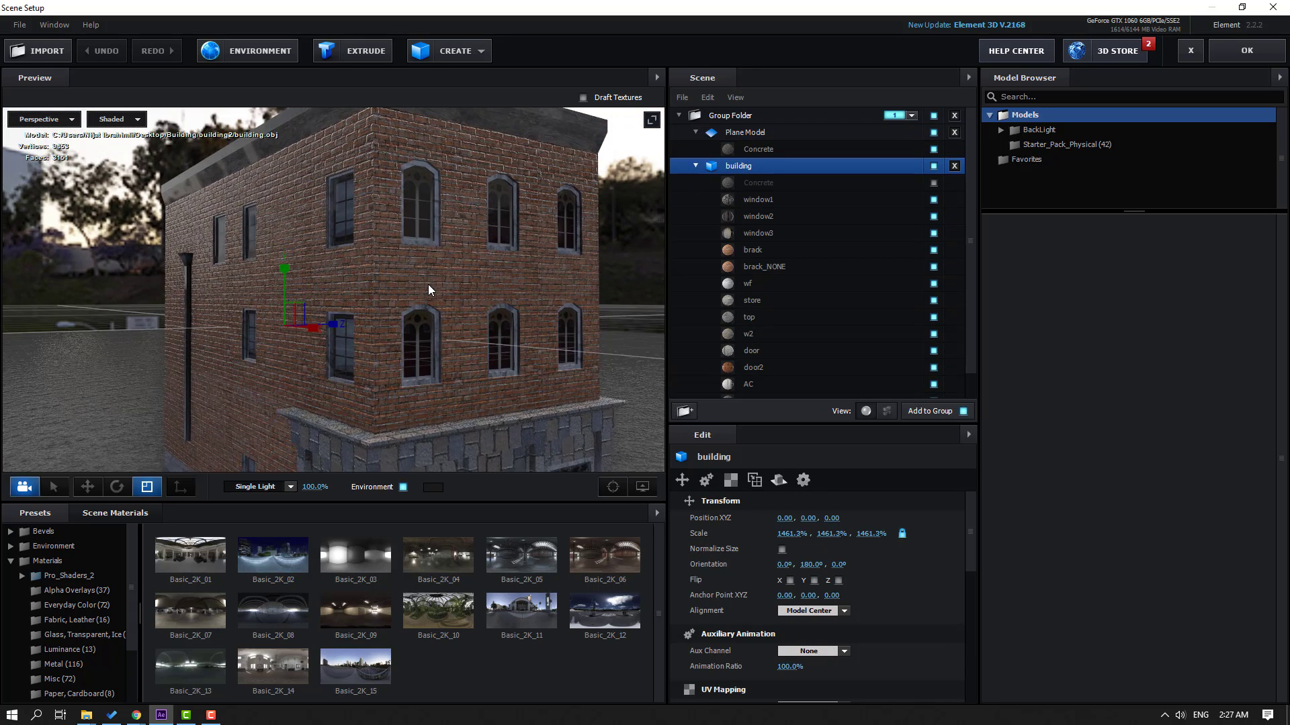
left_click(759, 268)
scroll(712, 583, "down", 3)
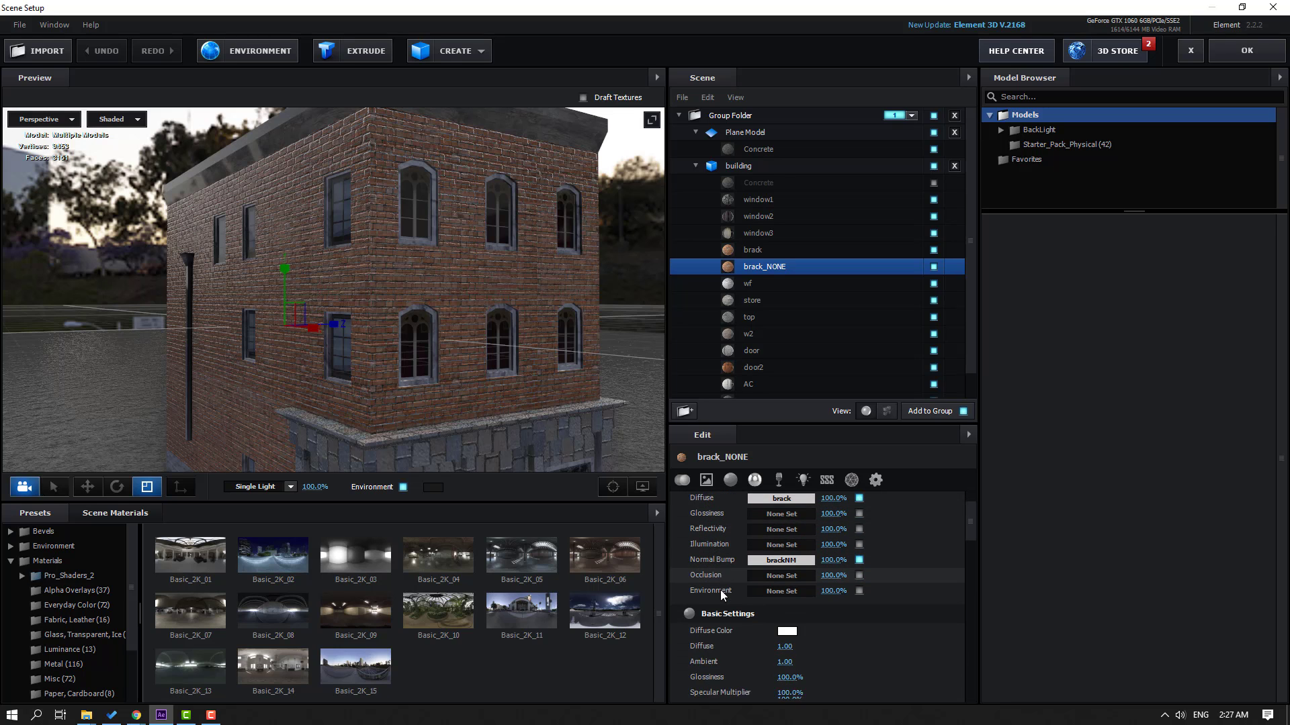
left_click_drag(790, 646, 784, 647)
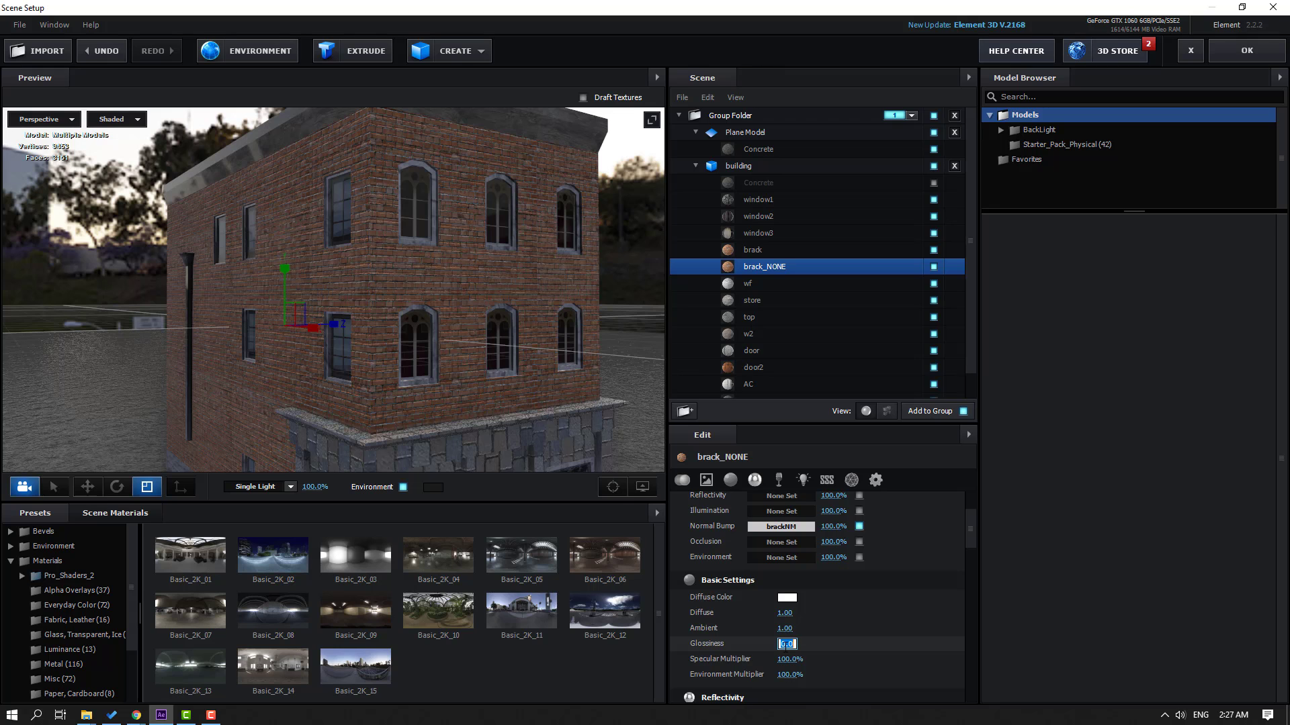
key("Return")
left_click(1218, 59)
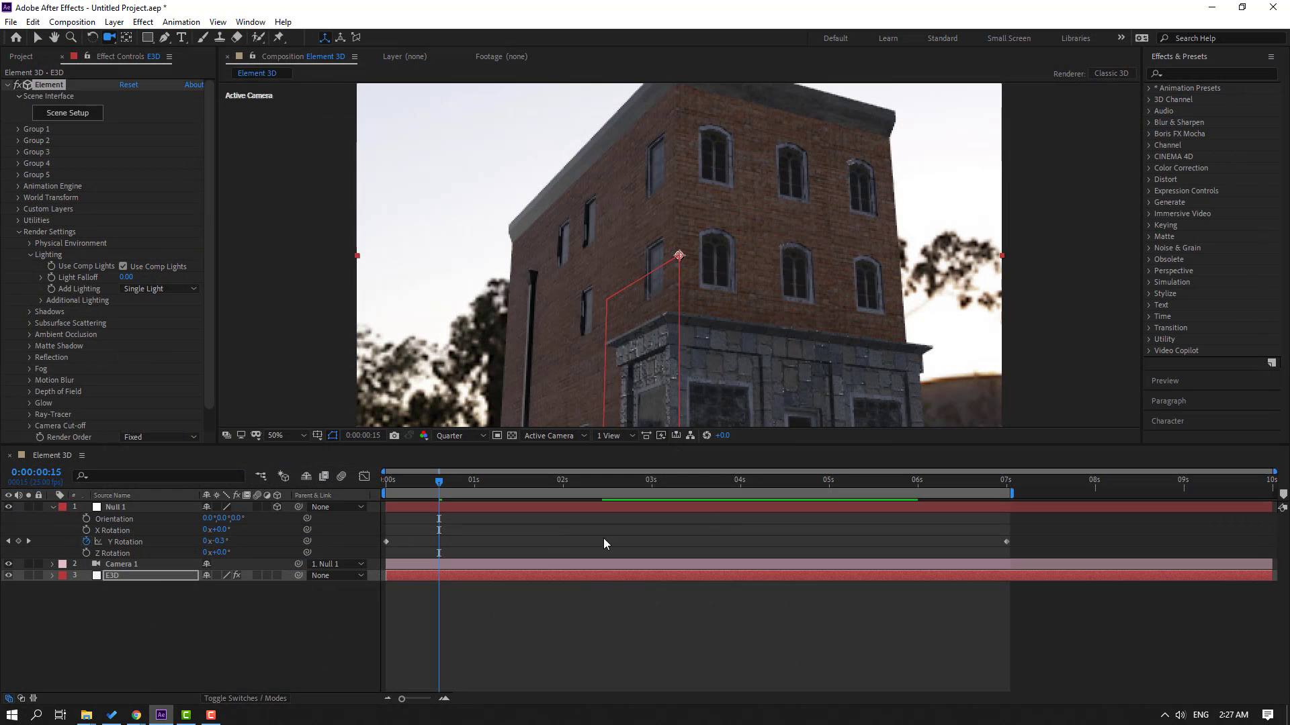
left_click_drag(449, 484, 793, 482)
left_click_drag(871, 482, 542, 495)
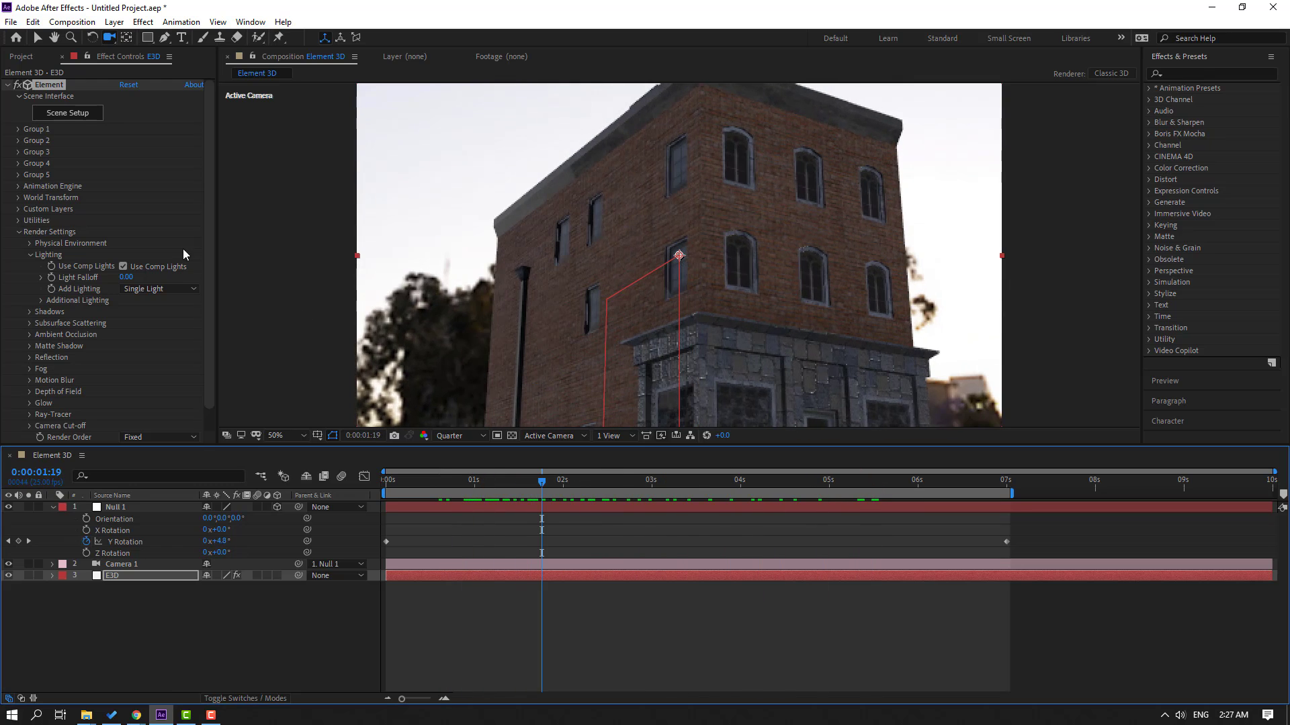
- Raise the brack_NONE material's Glossiness to 50% in the scene setup and check the building around 2 seconds
left_click(76, 118)
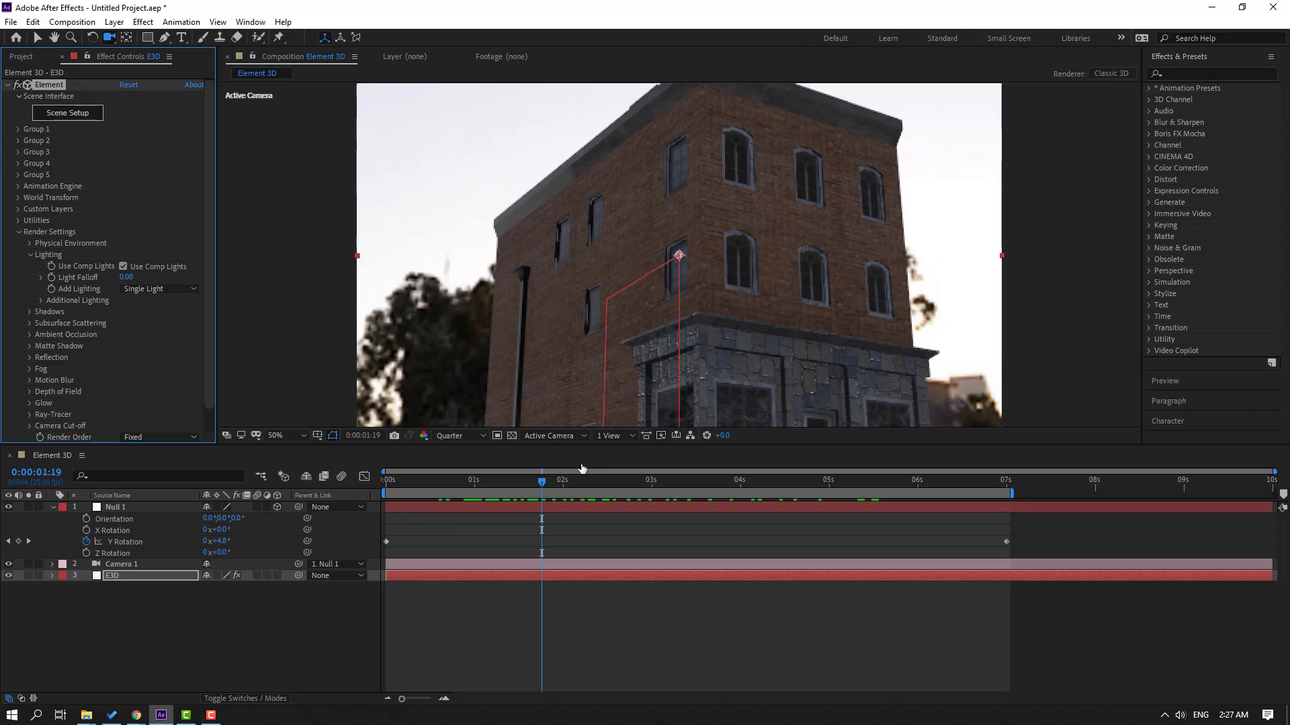
scroll(840, 597, "down", 3)
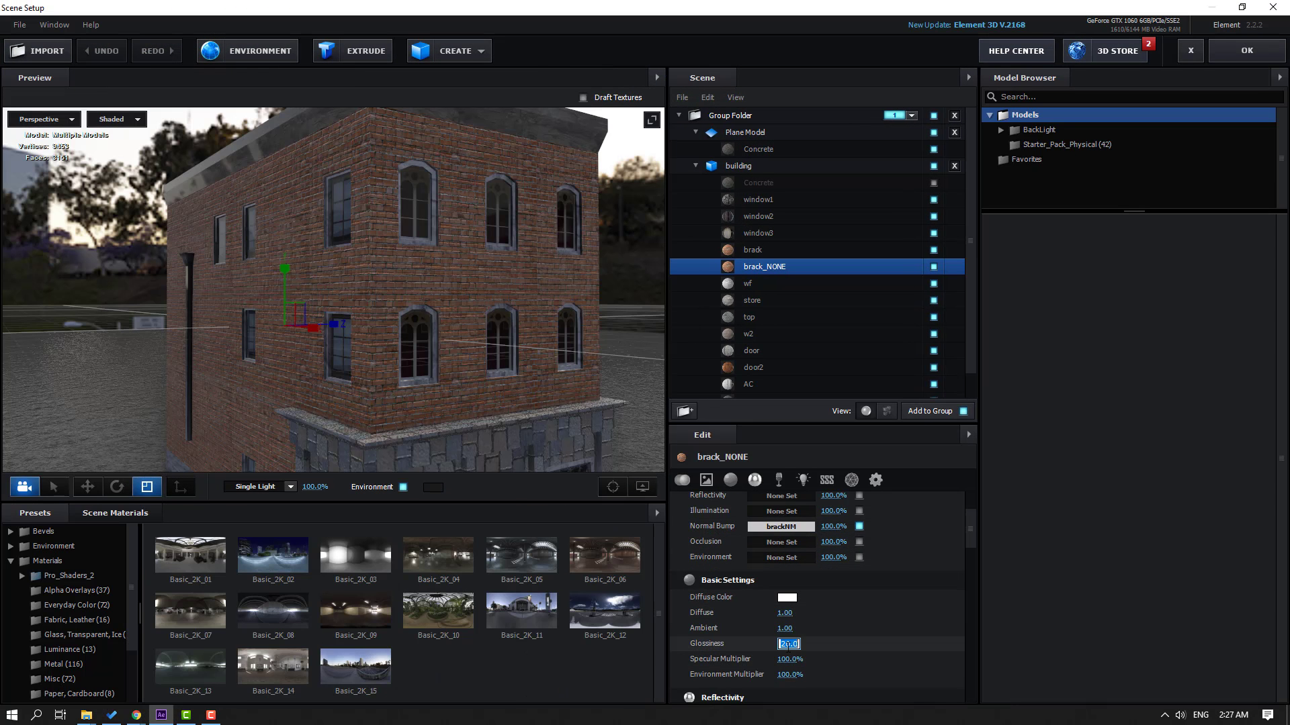
type("0")
key("Return")
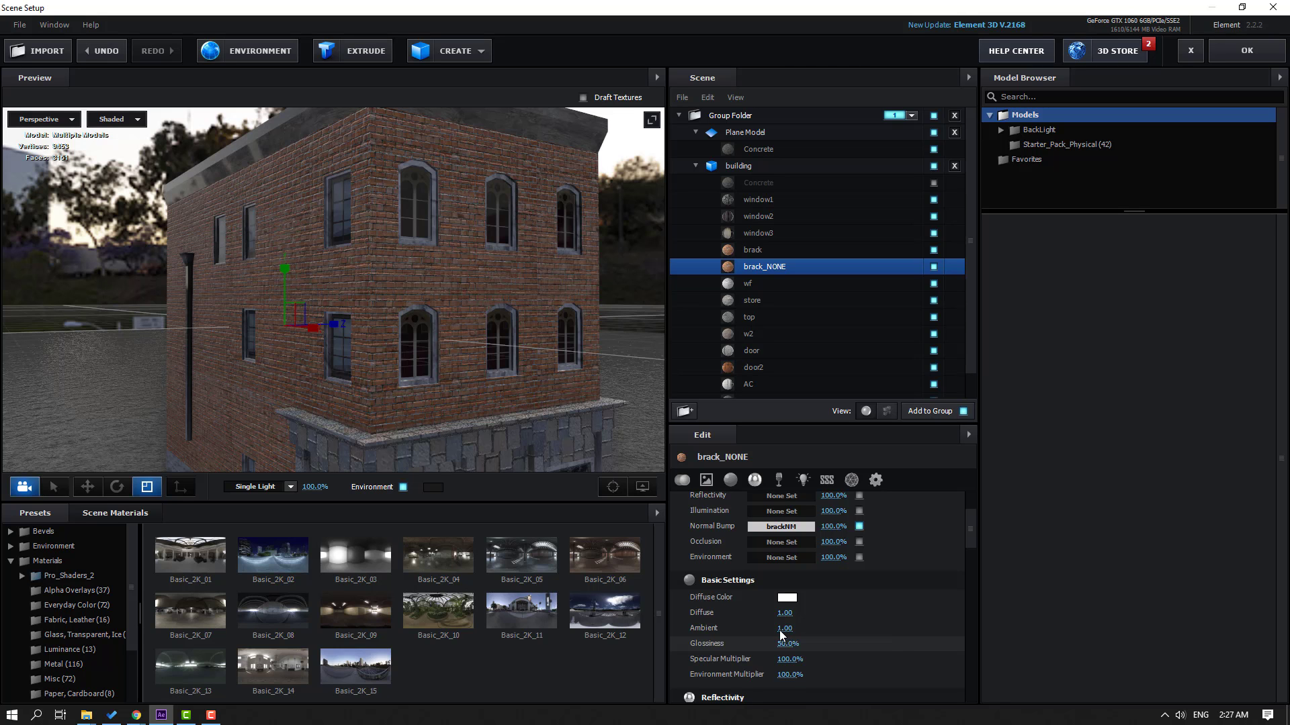
left_click(1224, 57)
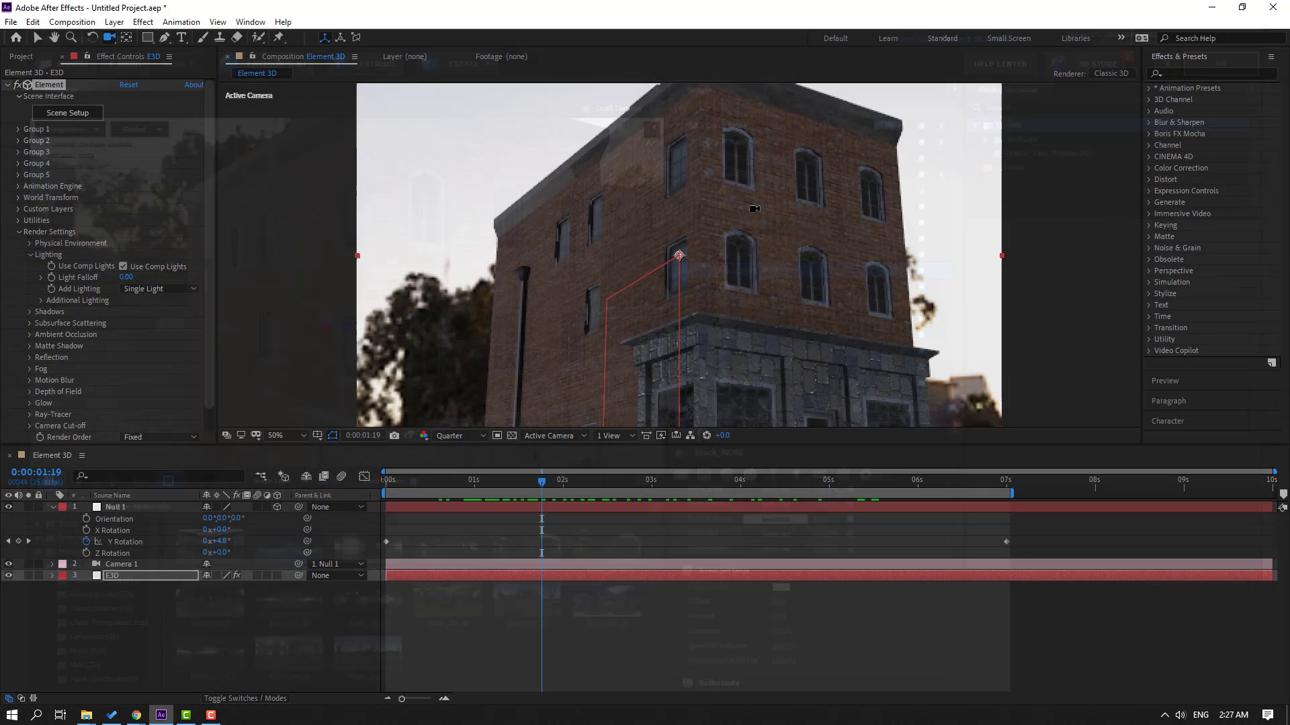
mouse_move(537, 495)
left_mouse_down()
mouse_move(400, 485)
mouse_move(573, 489)
left_mouse_up()
- Set the E3D layer's Add Lighting preset to None and preview the camera orbit from the start
left_click(154, 289)
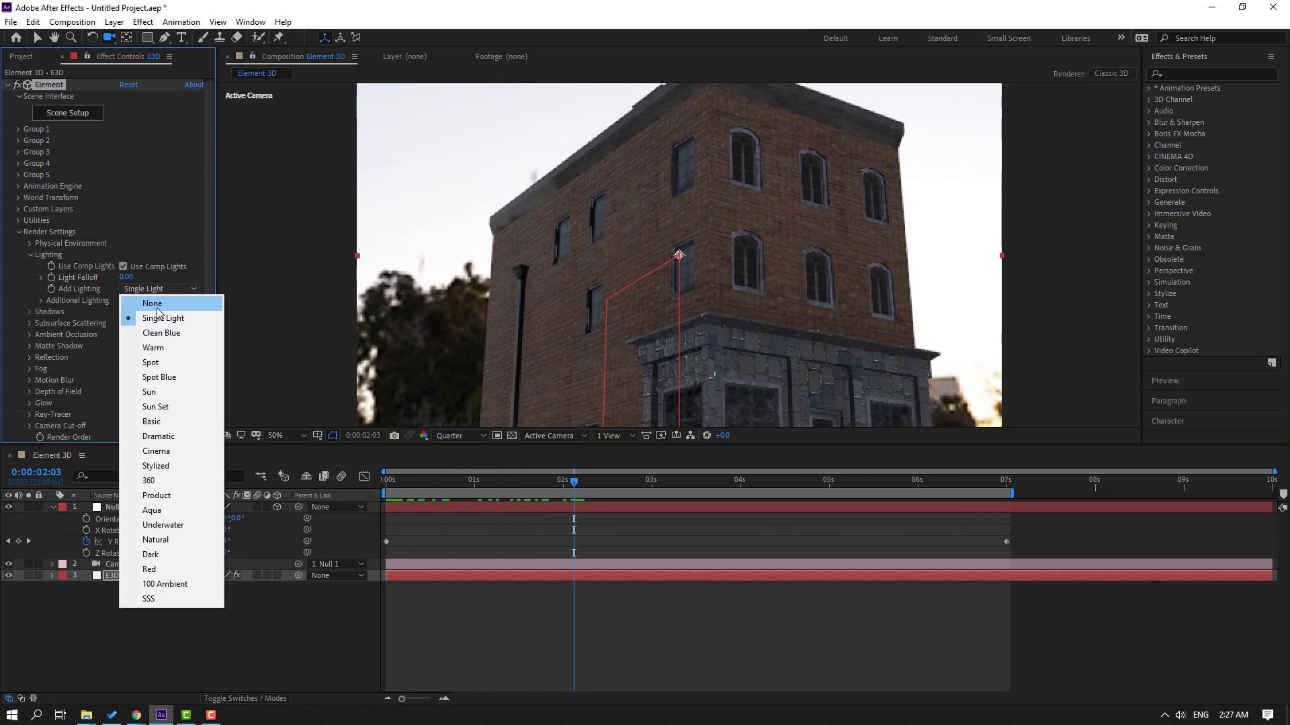
left_click(151, 305)
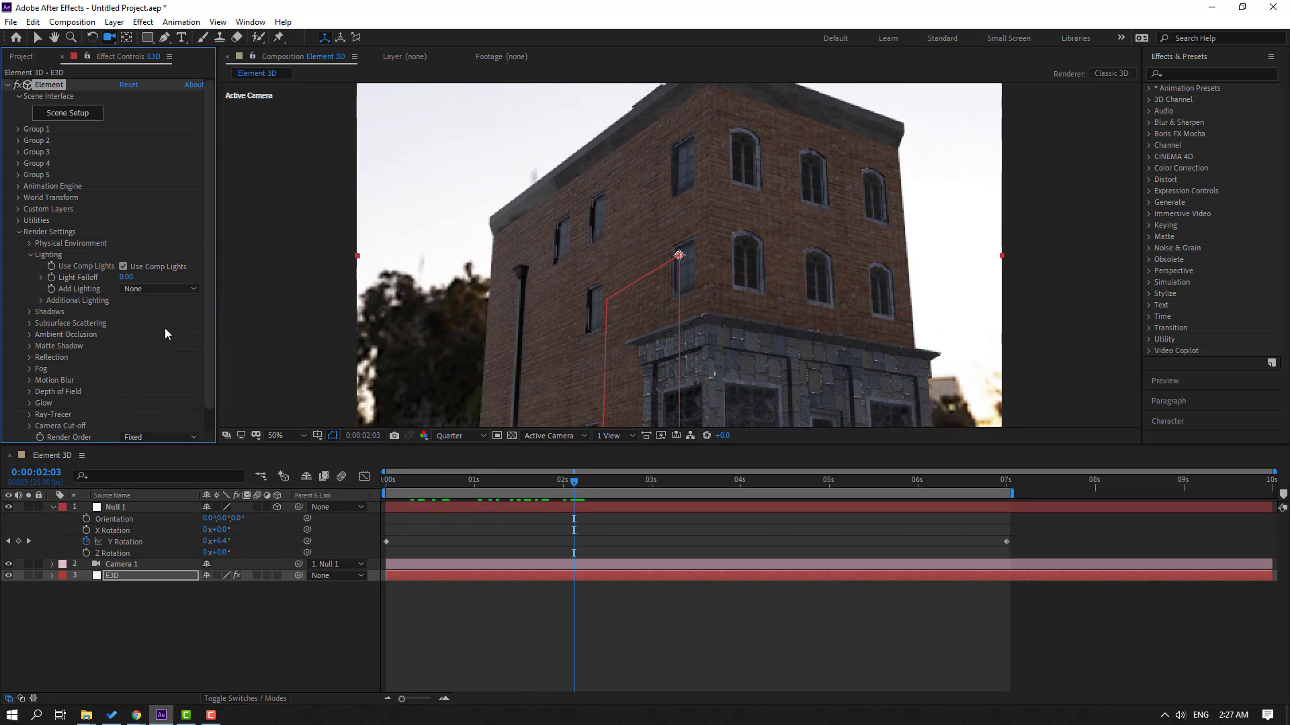
left_click(30, 255)
left_click_drag(575, 489, 719, 484)
key("Home")
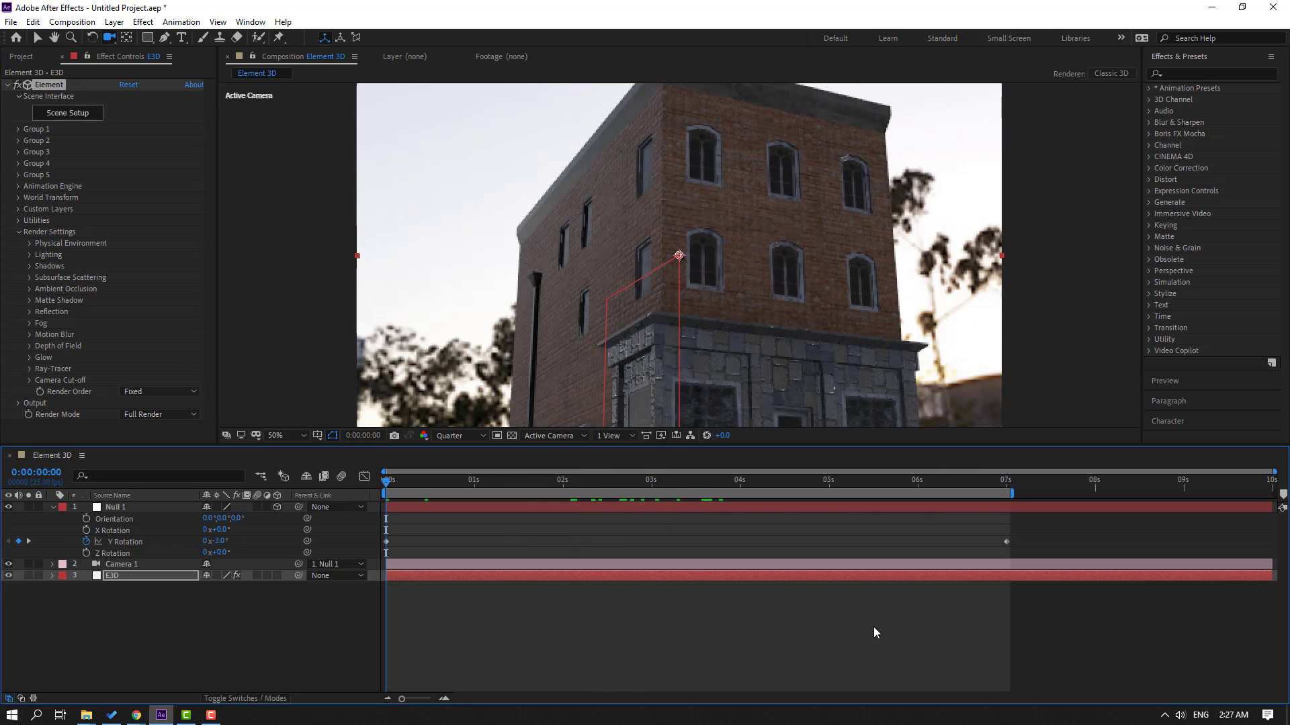
key("space")
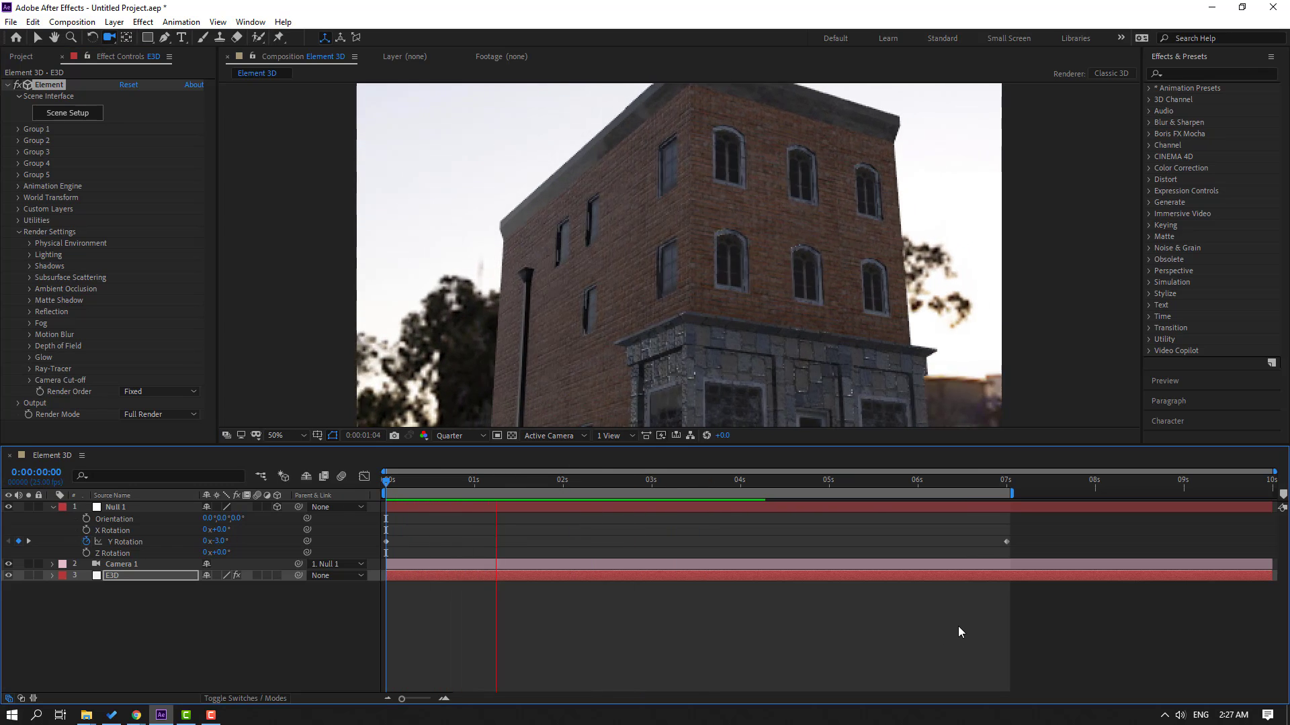